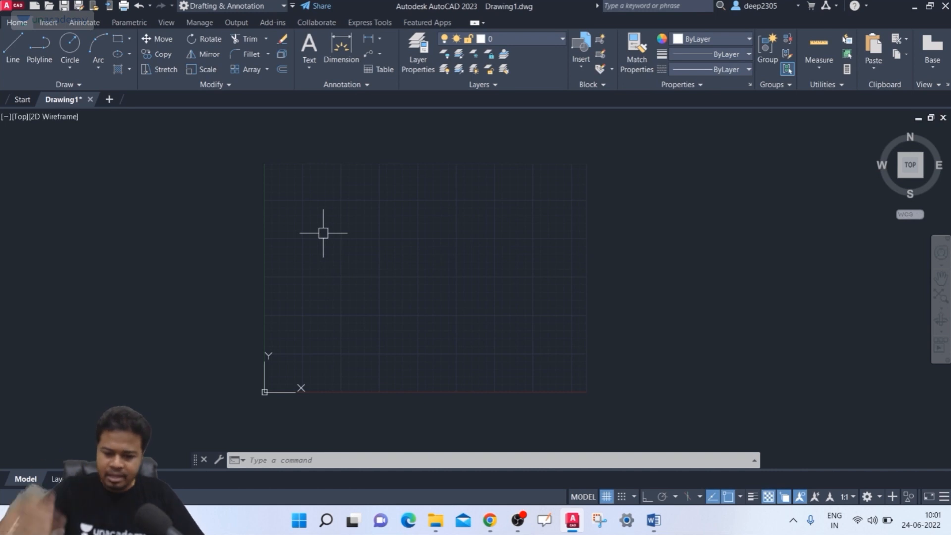
- Draw a freehand rectangle wider than tall in the upper-left area of the drawing grid
text(rec)
key(Return)
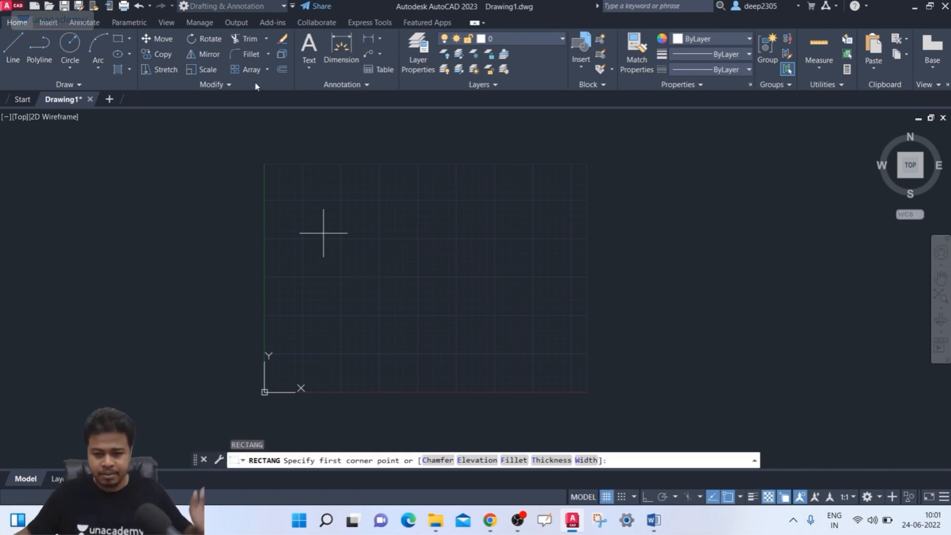
click(314, 207)
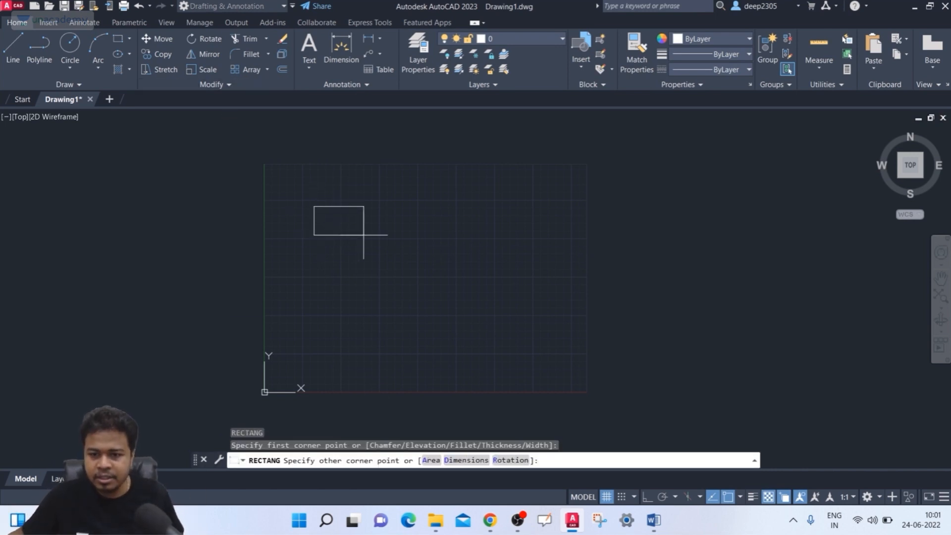
click(413, 264)
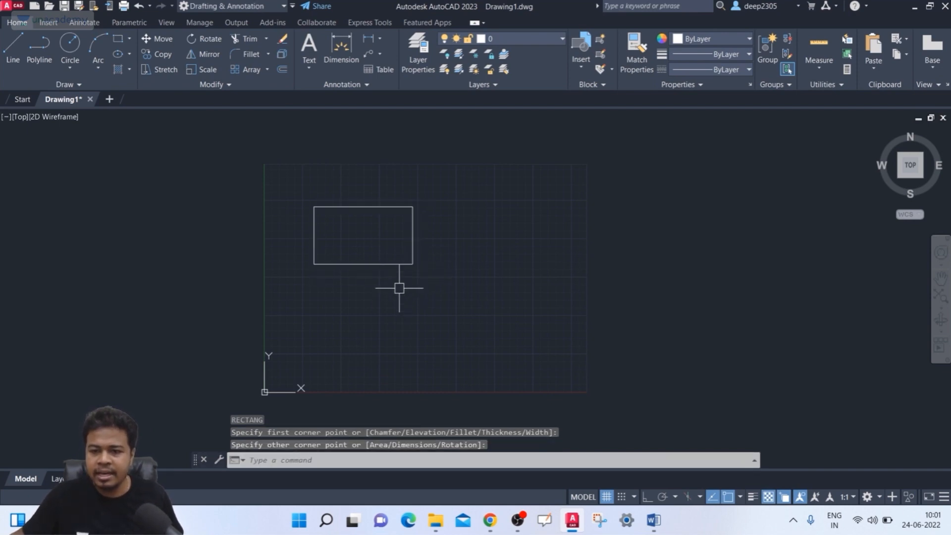
- Draw a circle centred on the midpoint of the rectangle's right edge, reaching its lower-right corner, with a radius of about 37.4
scroll(364, 259, up, 2)
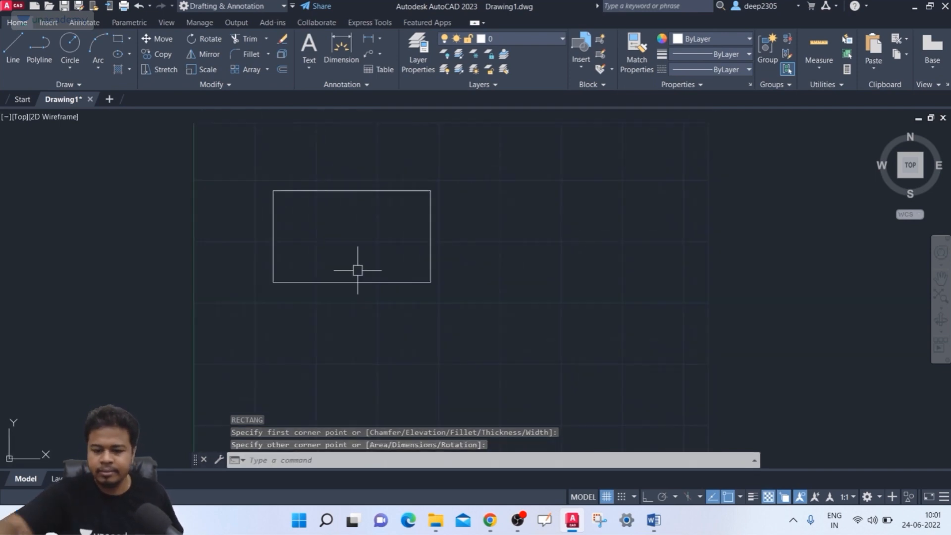
text(c)
key(Return)
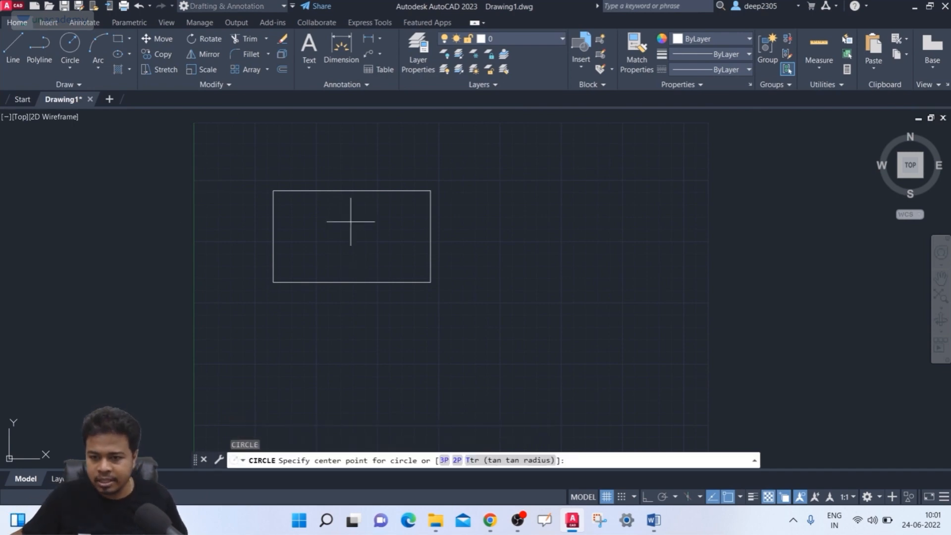
click(430, 235)
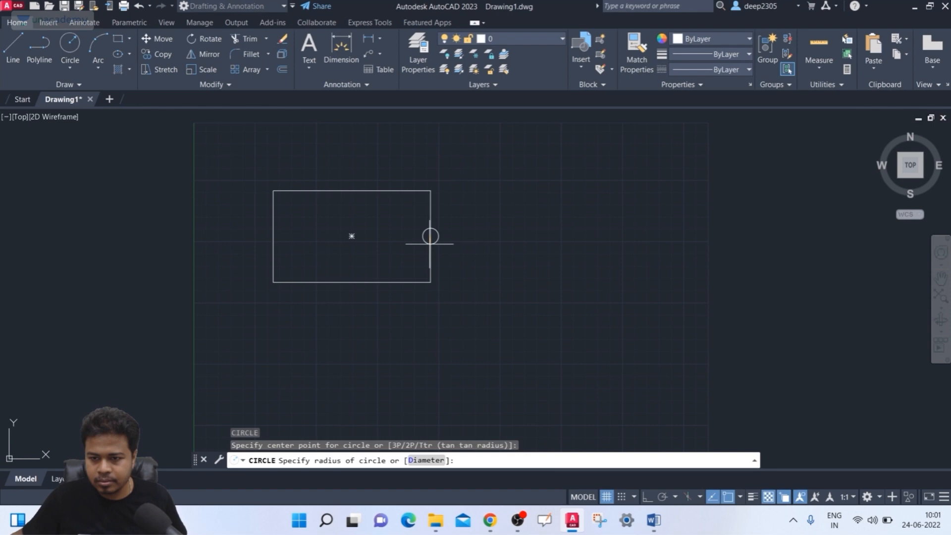
click(430, 282)
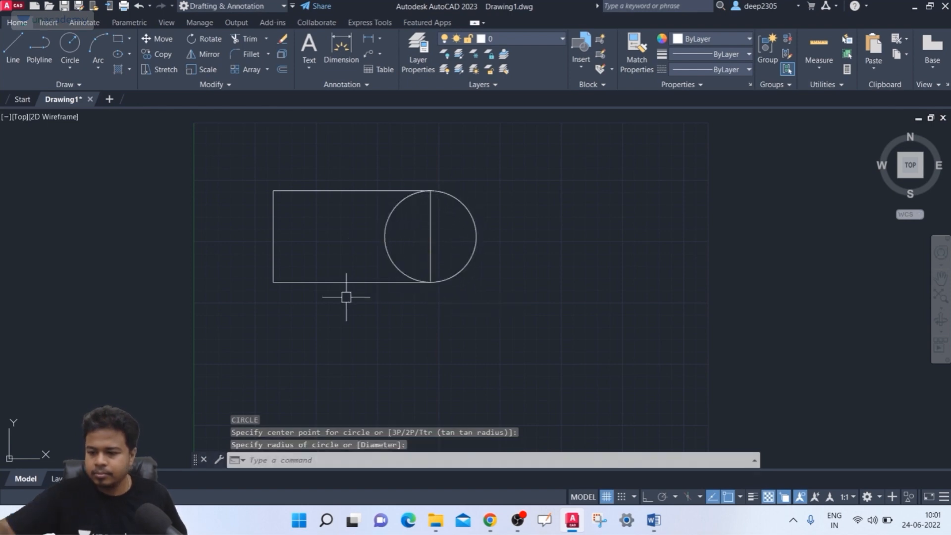
- Draw a second circle centred on the midpoint of the rectangle's top edge, reaching its upper-right corner
key(Return)
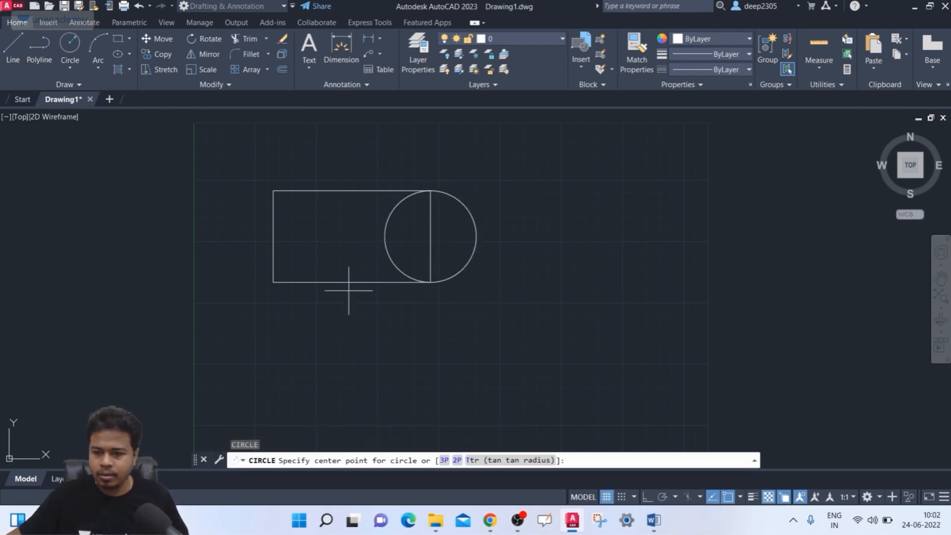
click(352, 190)
click(430, 190)
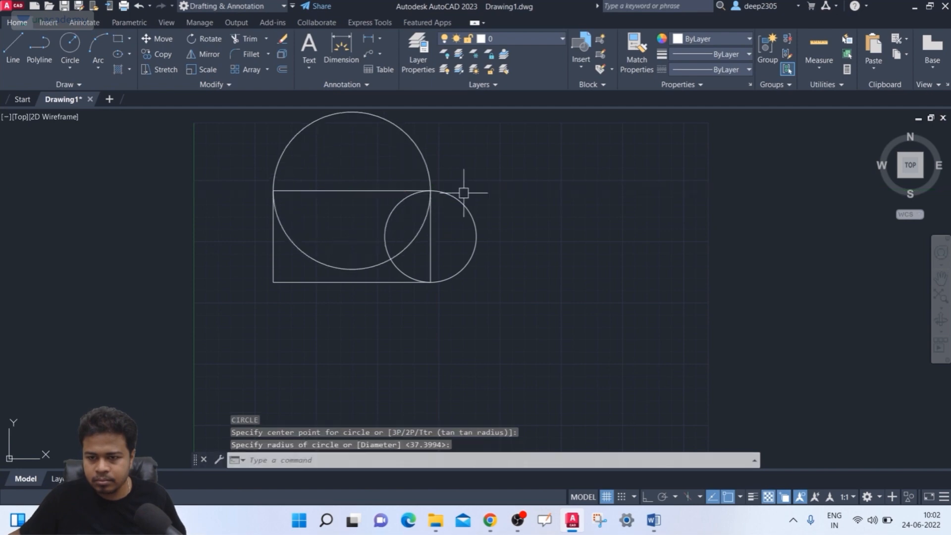
- Trim away the parts of both circles that lie inside the rectangle, keeping the outer semicircles
middle_drag(463, 192, 447, 199)
text(TR)
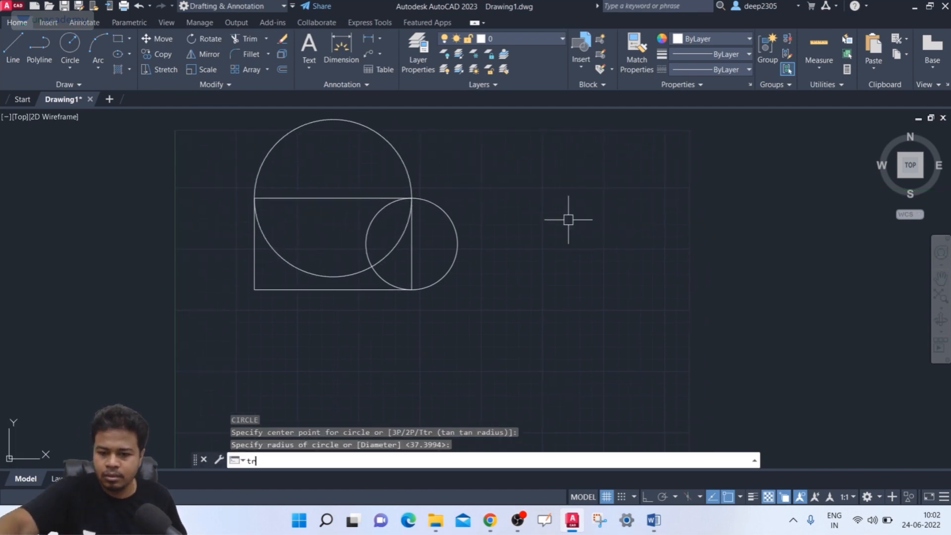
key(Return)
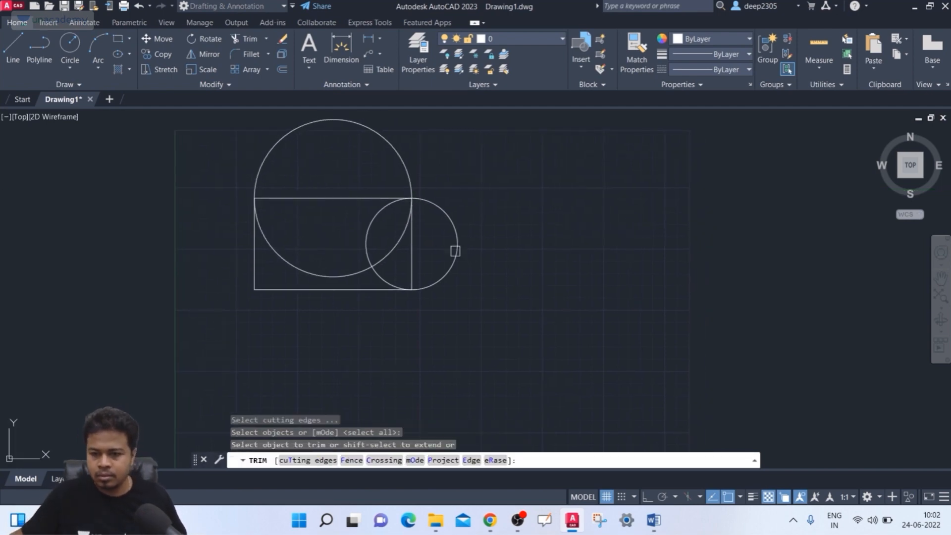
click(395, 263)
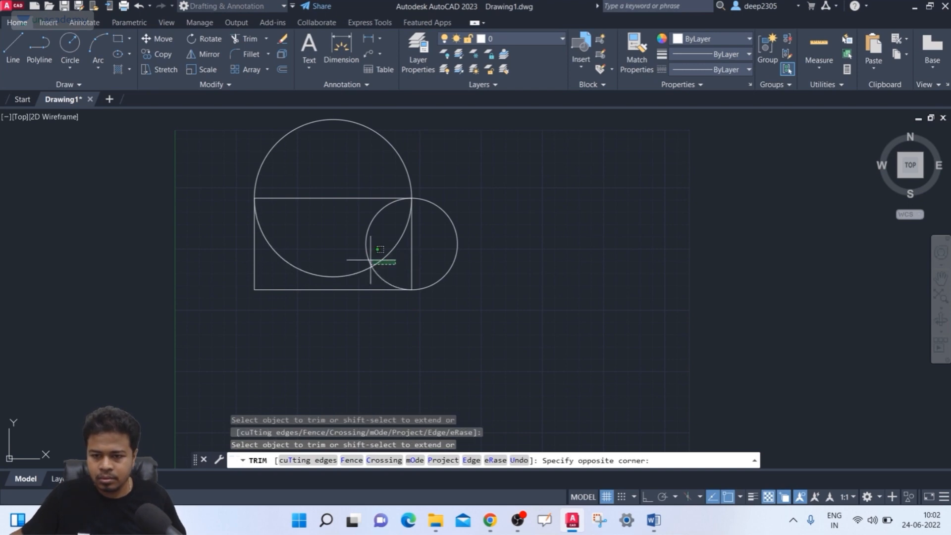
click(310, 224)
click(382, 256)
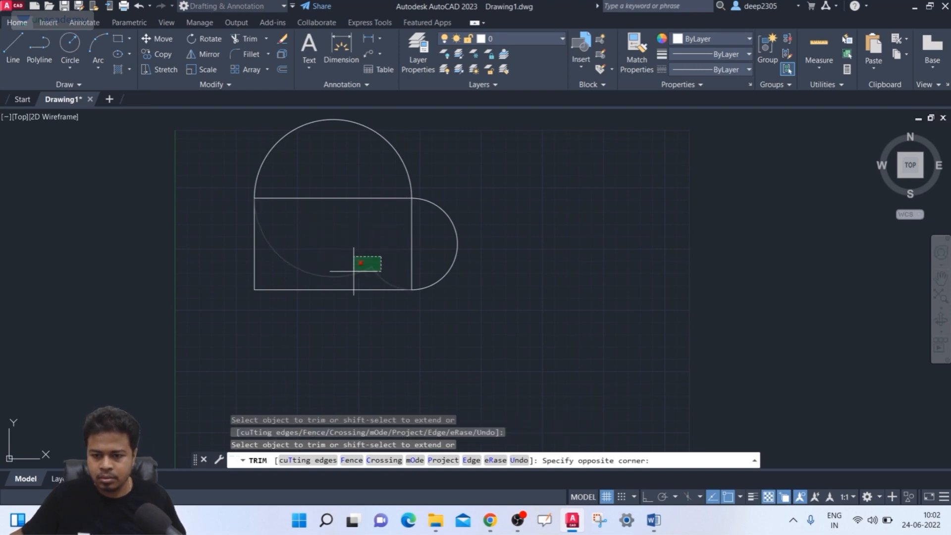
click(336, 276)
- Trim the rectangle's top and right edges to leave one closed outline with two rounded lobes
click(369, 179)
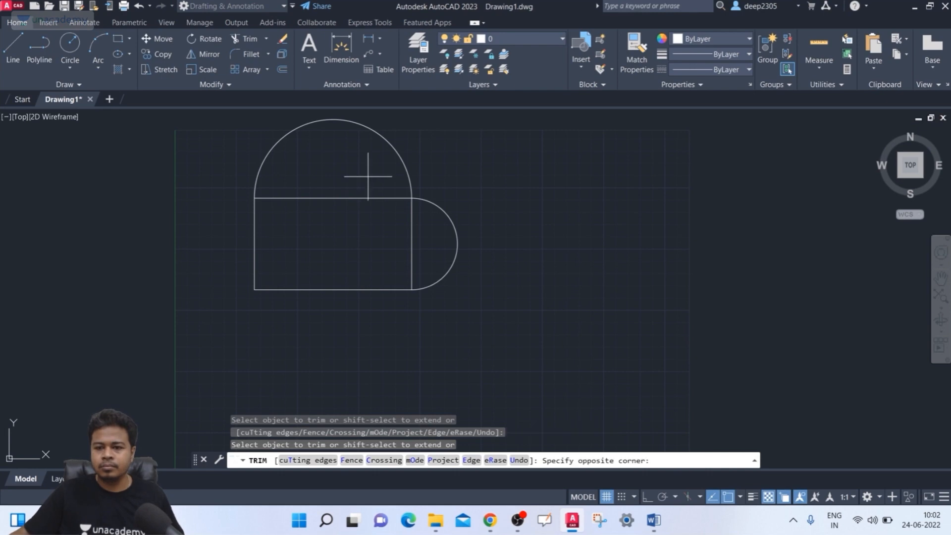
click(335, 222)
click(425, 229)
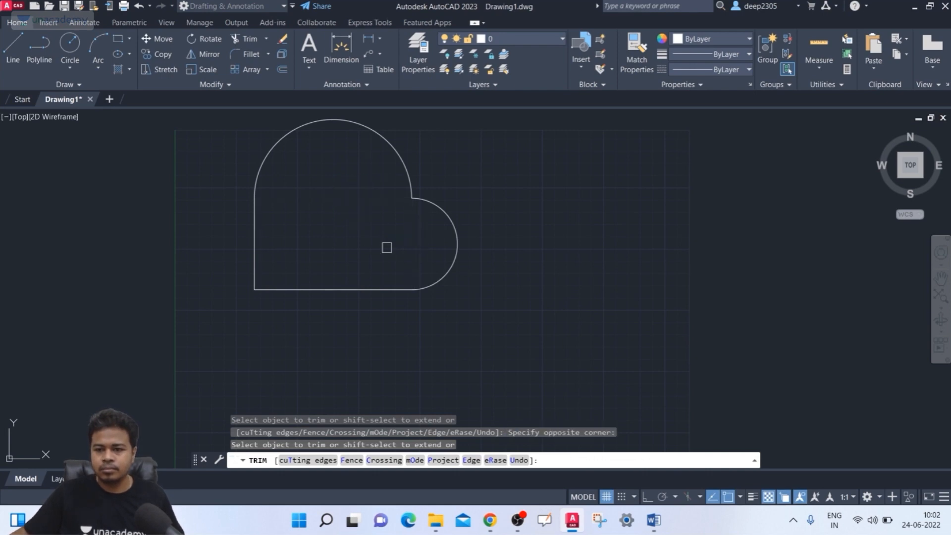
key(Escape)
- Start a new block definition and name it "special shape"
middle_drag(269, 186, 262, 219)
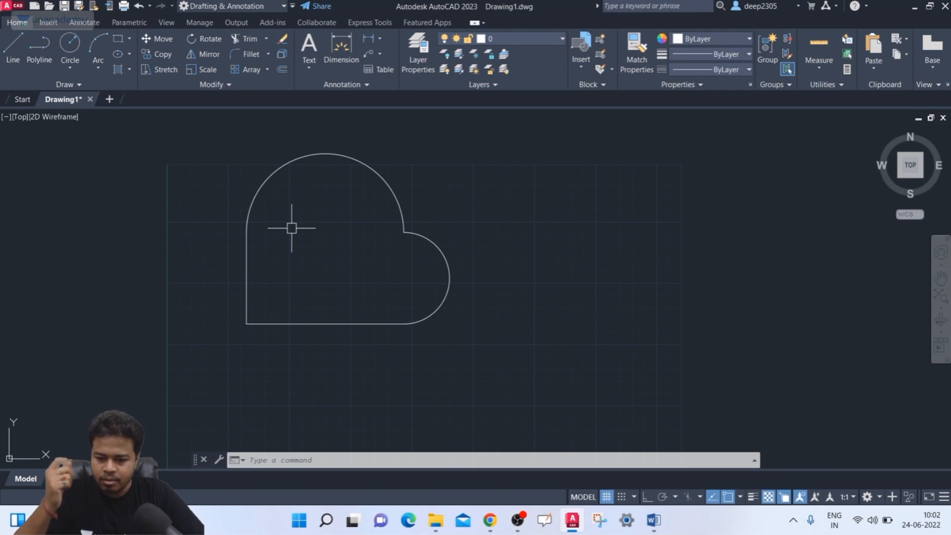
text(b)
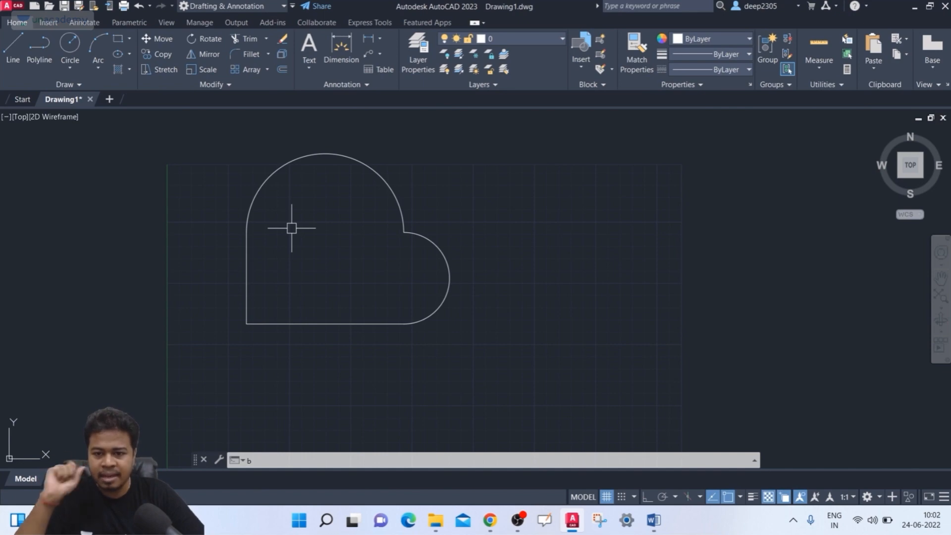
key(Return)
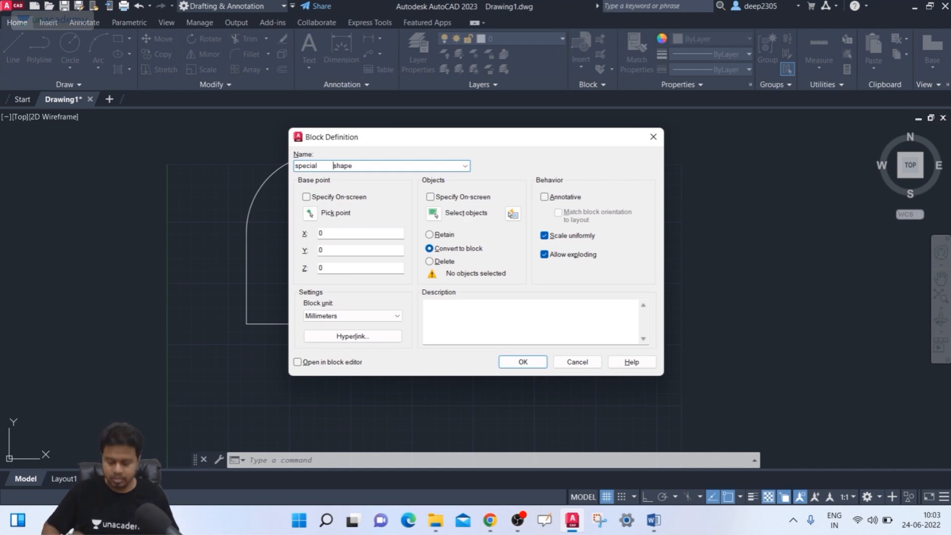
key(BackSpace)
key(BackSpace)
key(BackSpace)
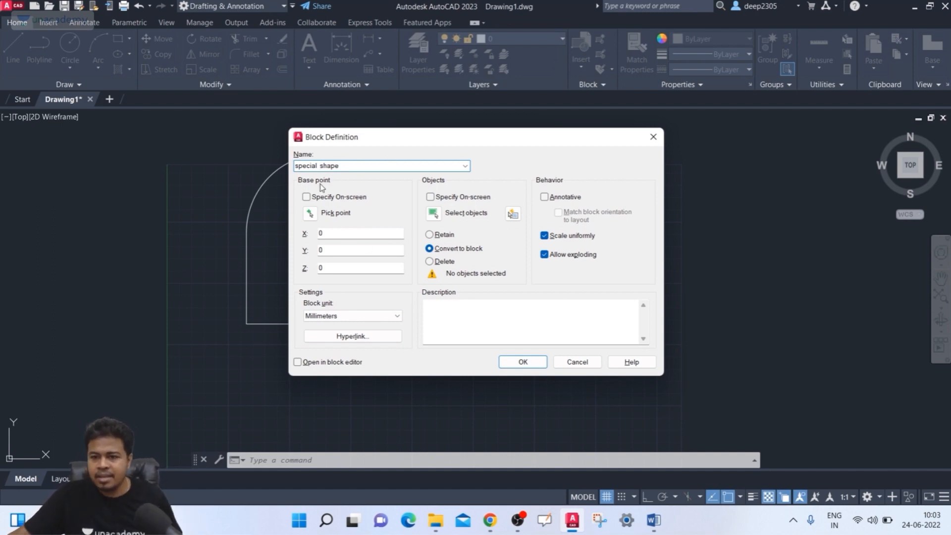
key(ctrl)
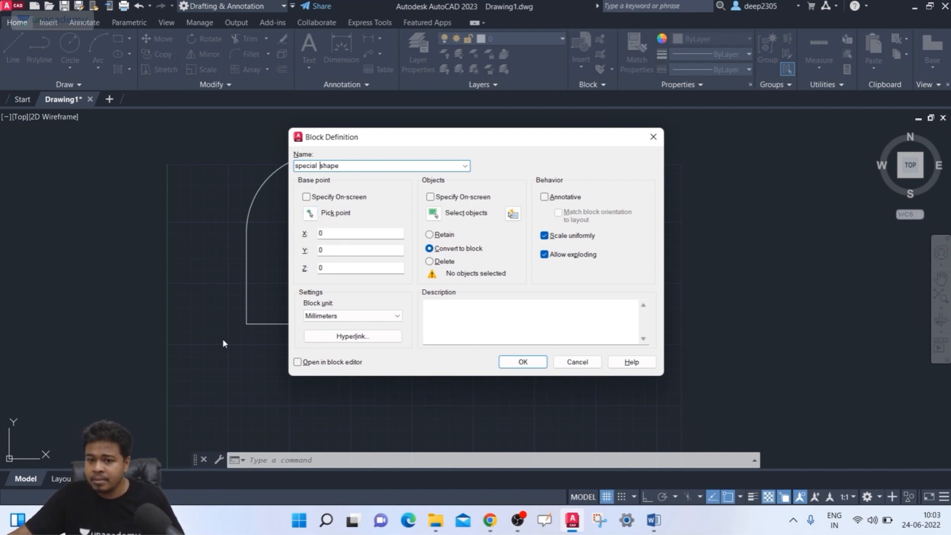
- Set the block's base point at the outline's lower-left corner and select the whole outline as its objects
click(309, 217)
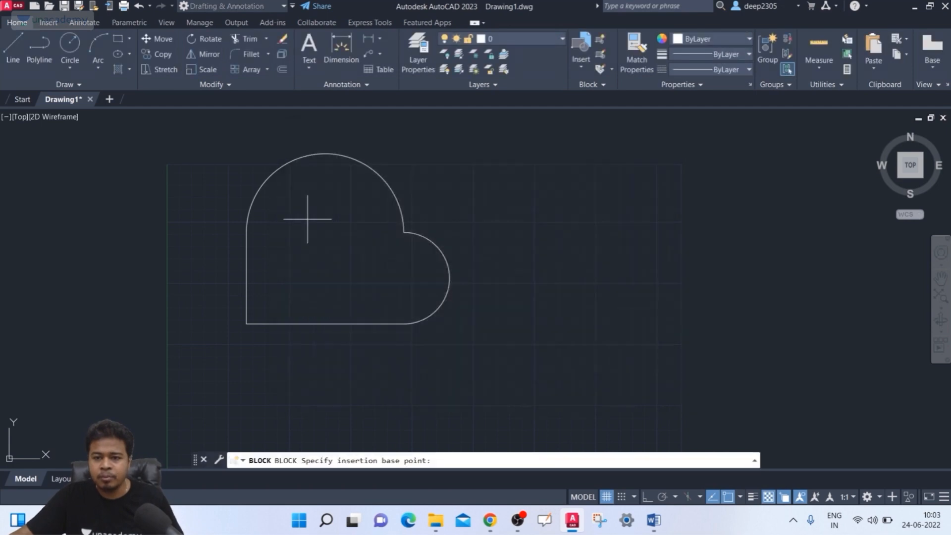
click(247, 323)
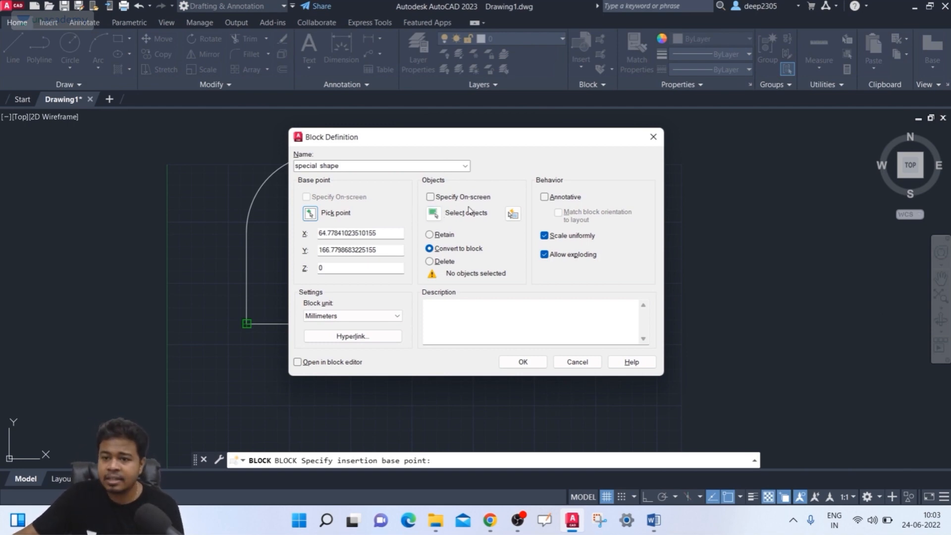
click(432, 212)
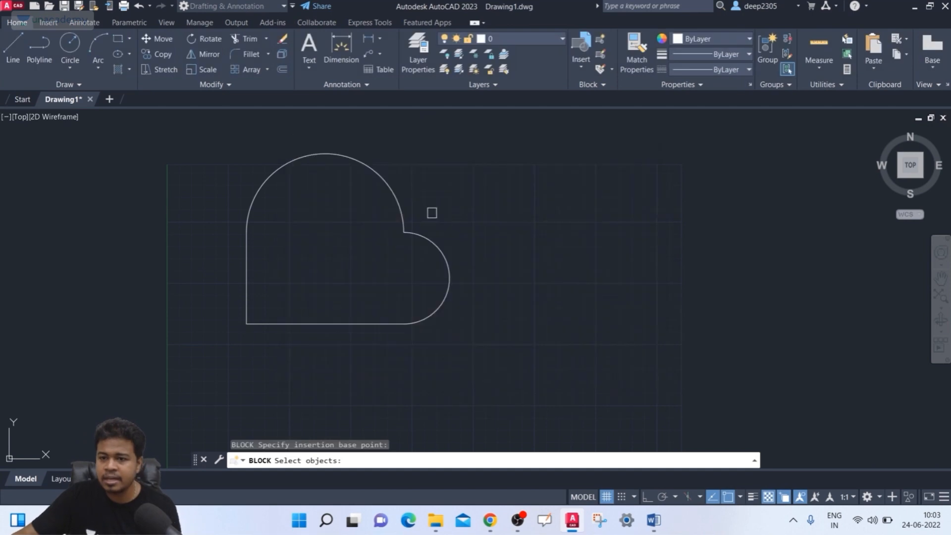
click(186, 131)
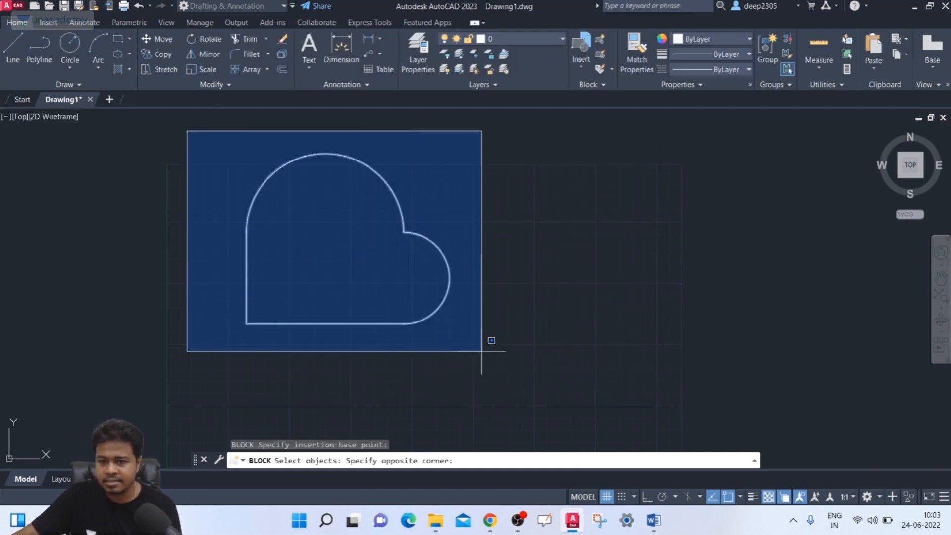
click(484, 350)
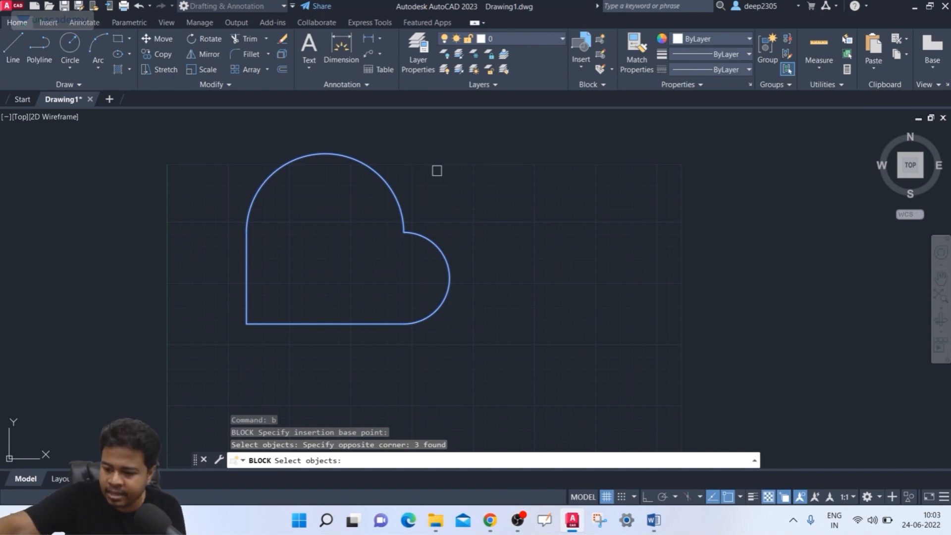
key(Return)
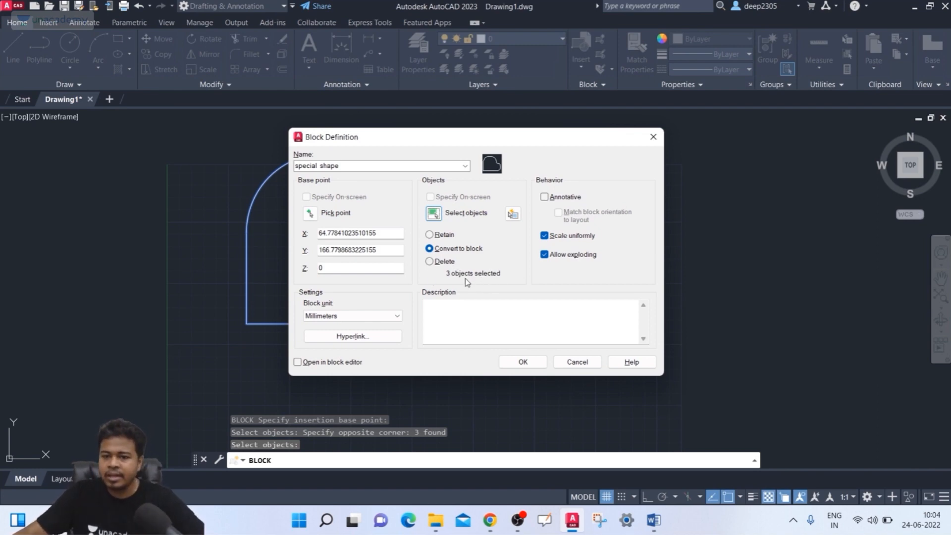
- Enter "special" as the block's description
click(443, 302)
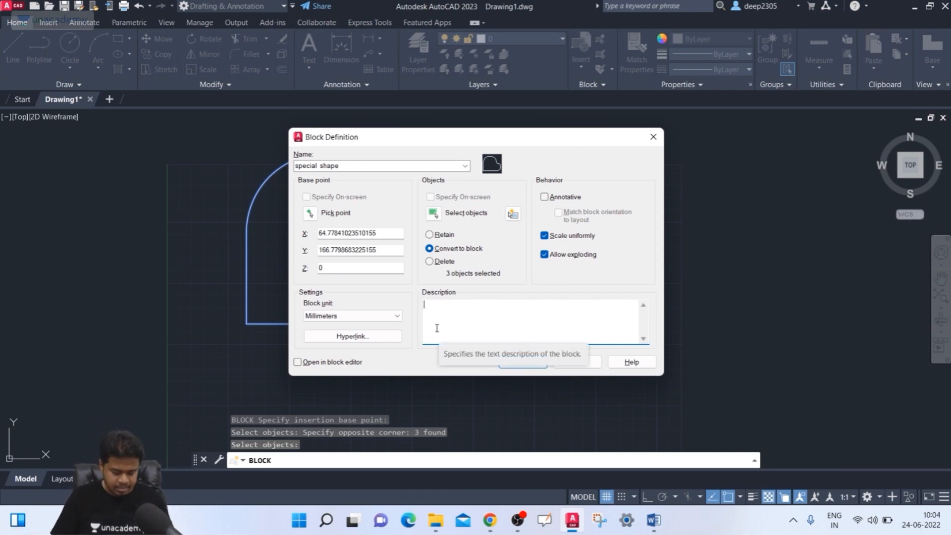
text(scial)
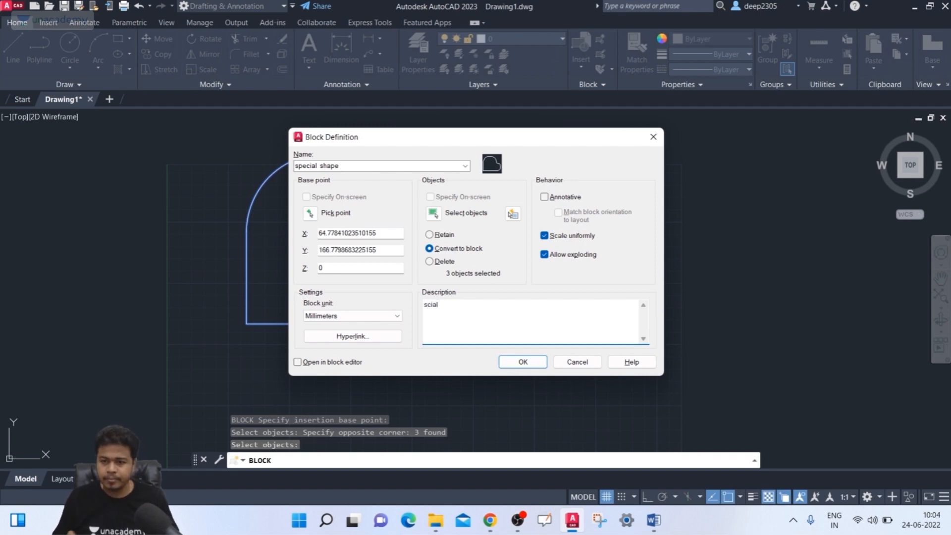
key(BackSpace)
key(BackSpace)
key(BackSpace)
key(BackSpace)
key(BackSpace)
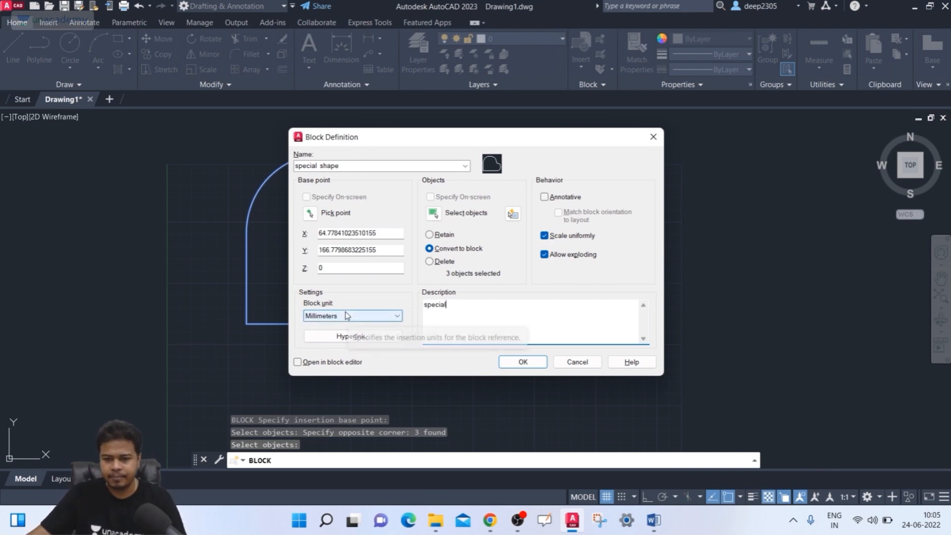
click(350, 338)
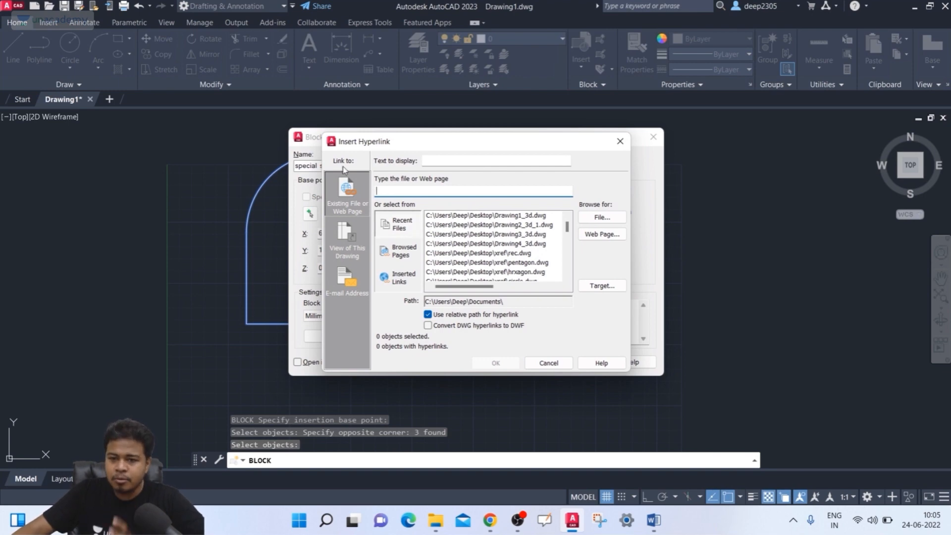
drag(375, 137, 645, 138)
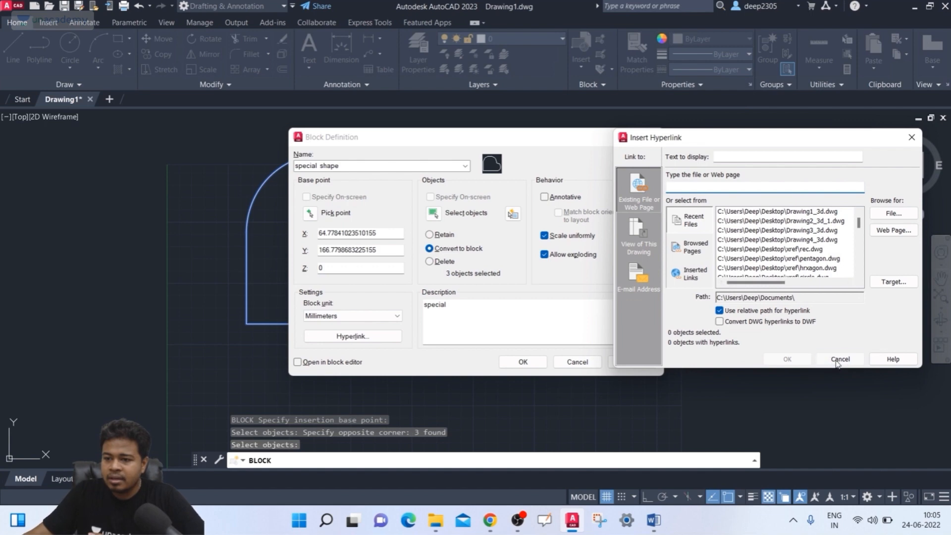
click(838, 358)
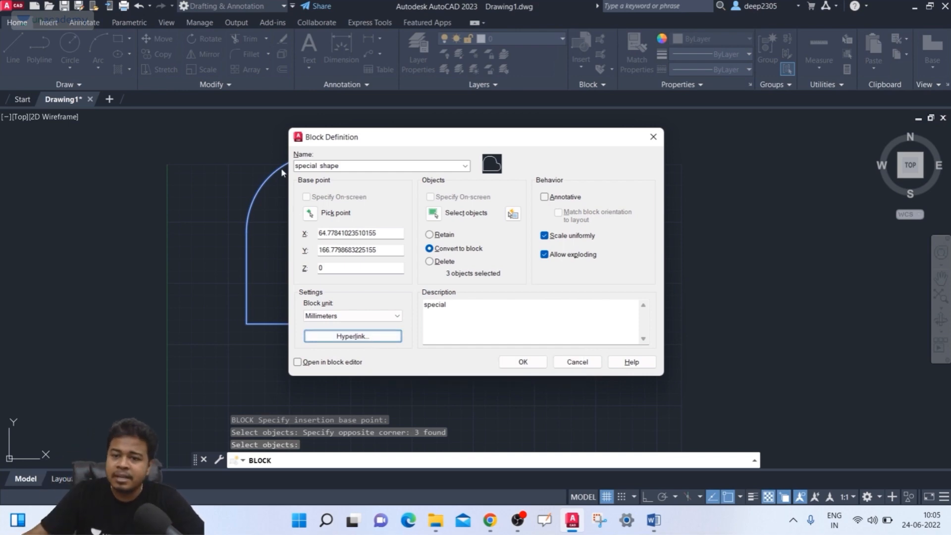
- Attach a hyperlink to the recent file Drawing3.dwg to the block definition
click(352, 336)
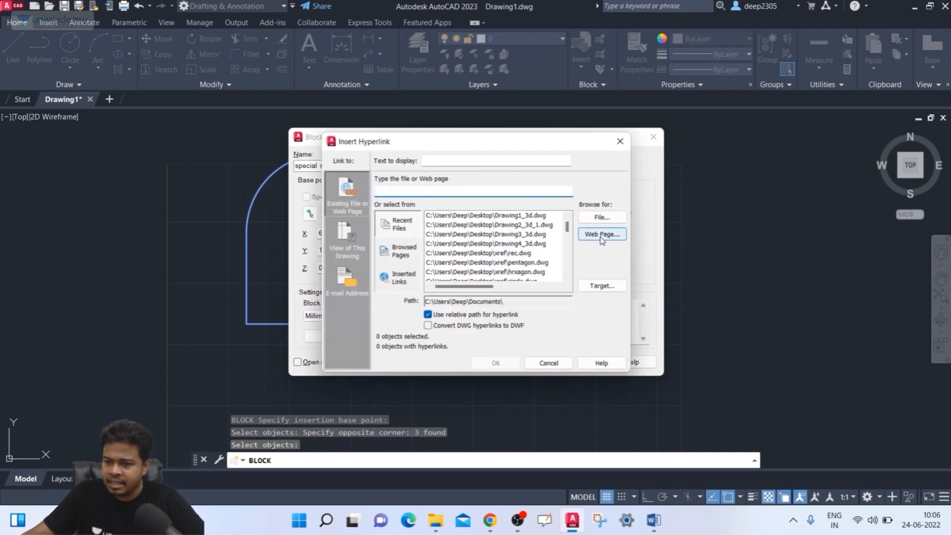
scroll(444, 242, down, 5)
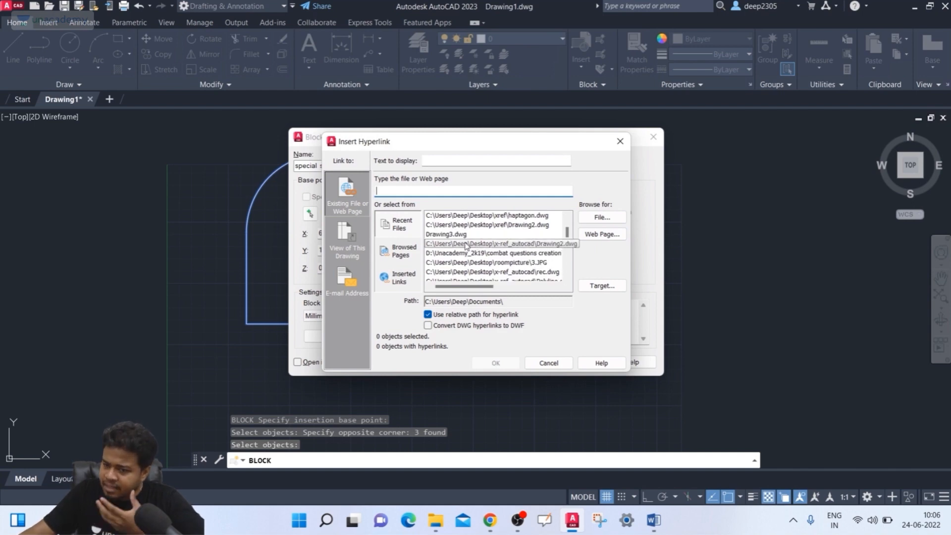
click(459, 235)
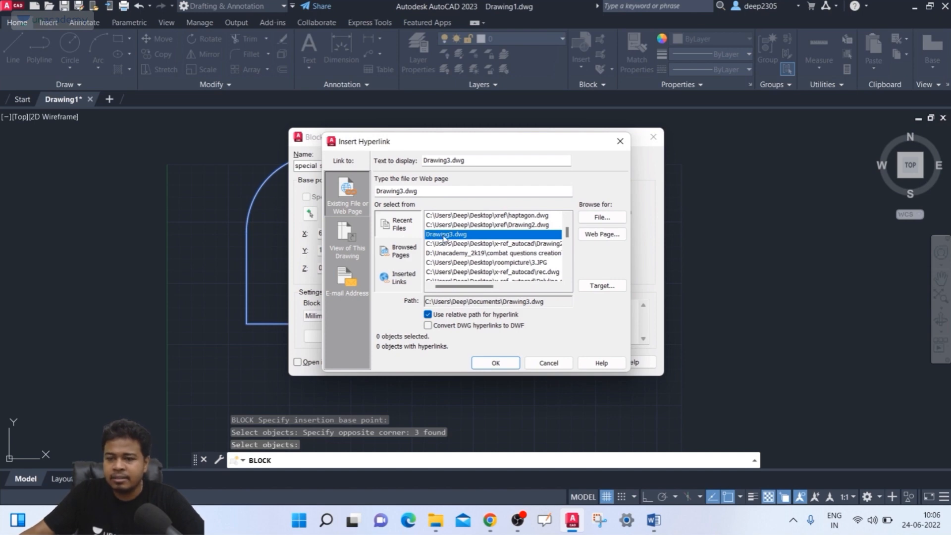
click(495, 362)
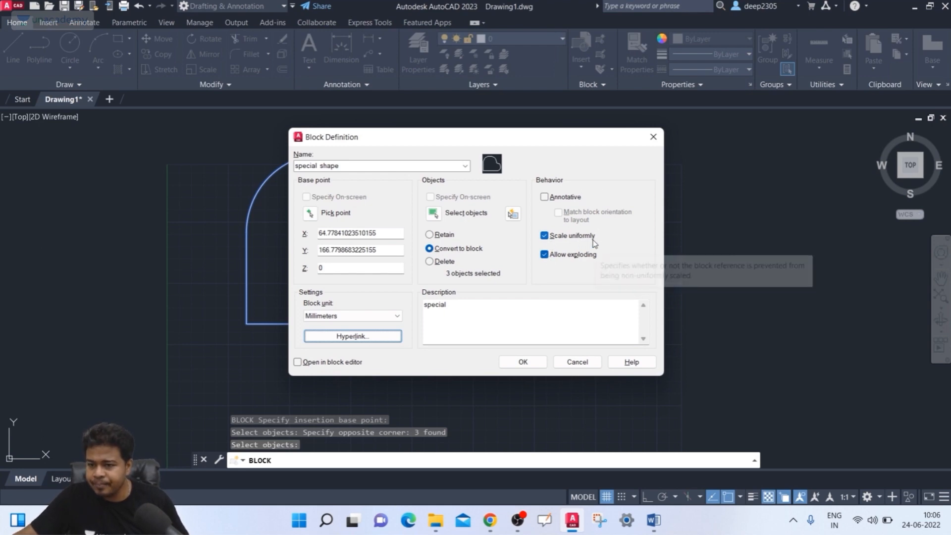
- Disallow exploding for the special shape block and create the block definition
click(555, 264)
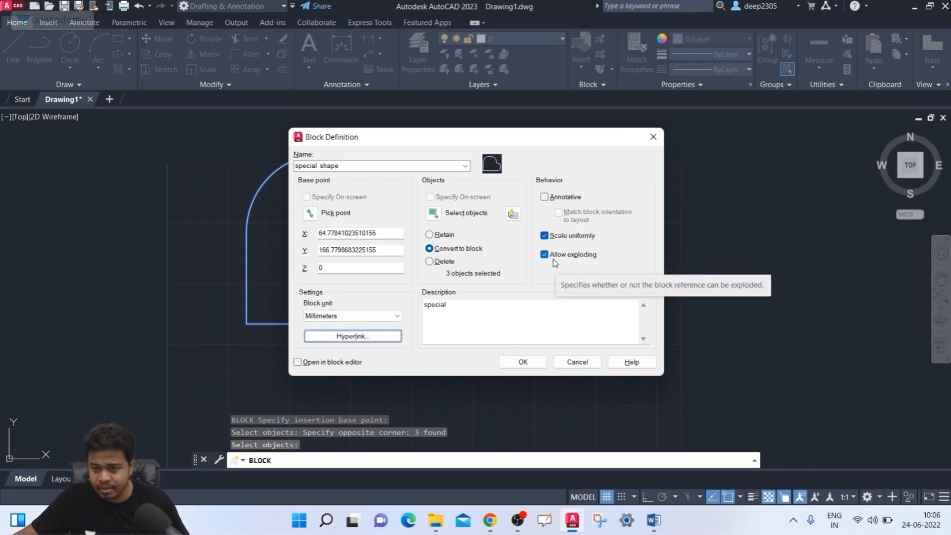
click(545, 255)
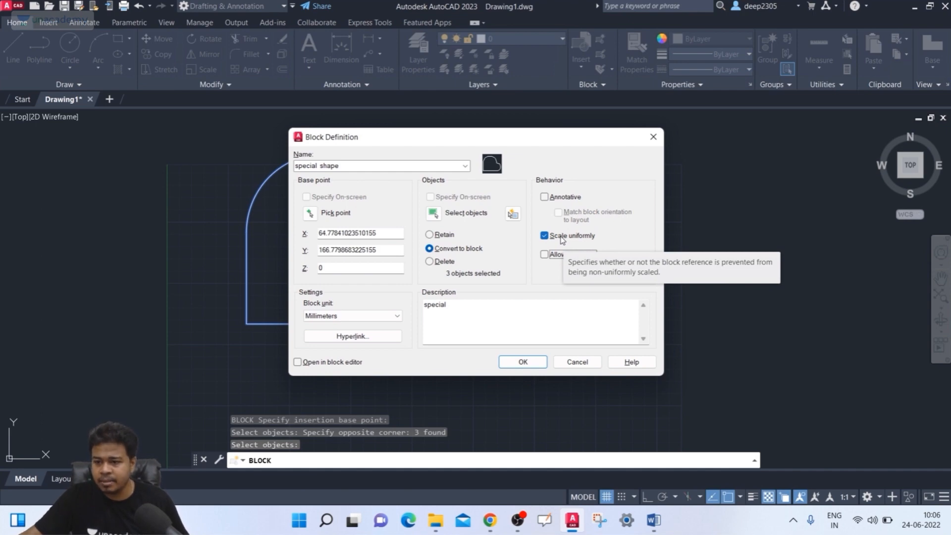
click(522, 361)
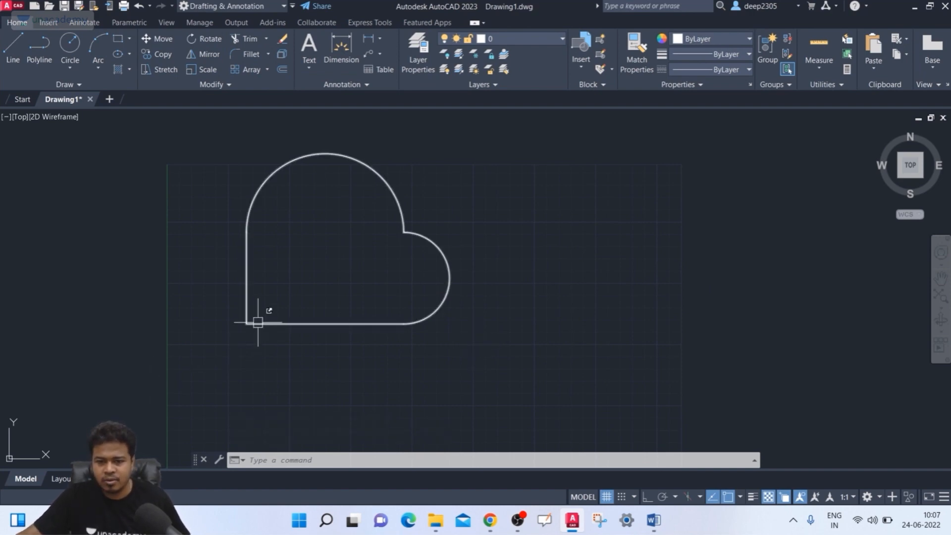
- Try to follow the Drawing3.dwg hyperlink attached to the new block in the drawing
mouse_move(257, 323)
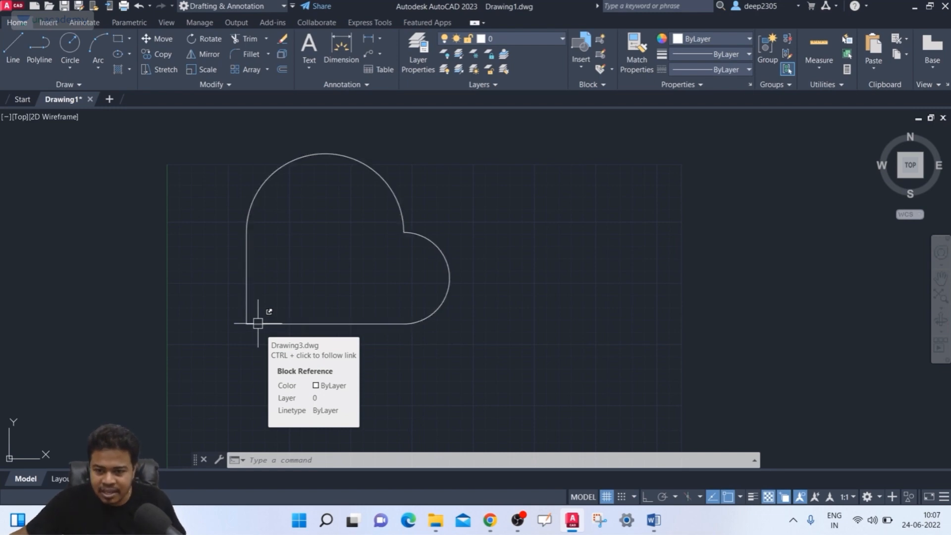
ctrl+click(257, 323)
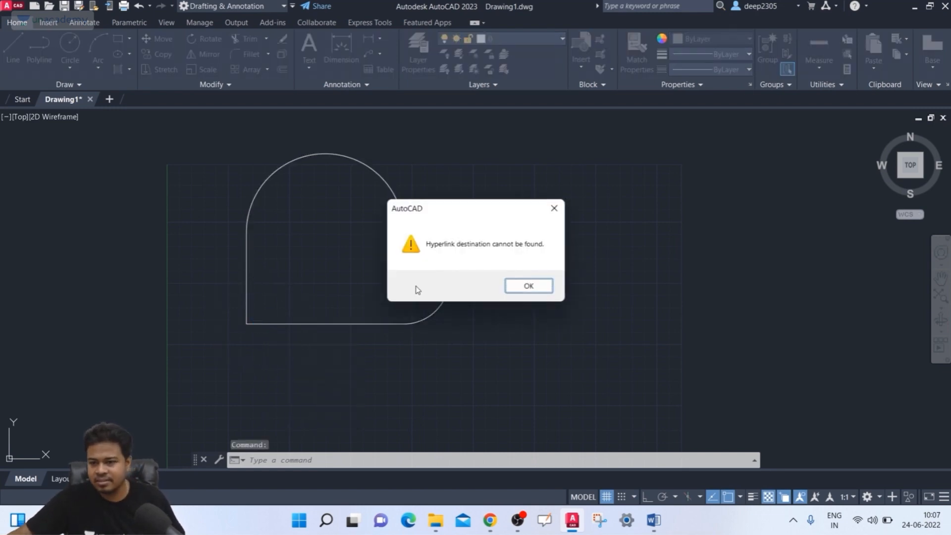
click(528, 287)
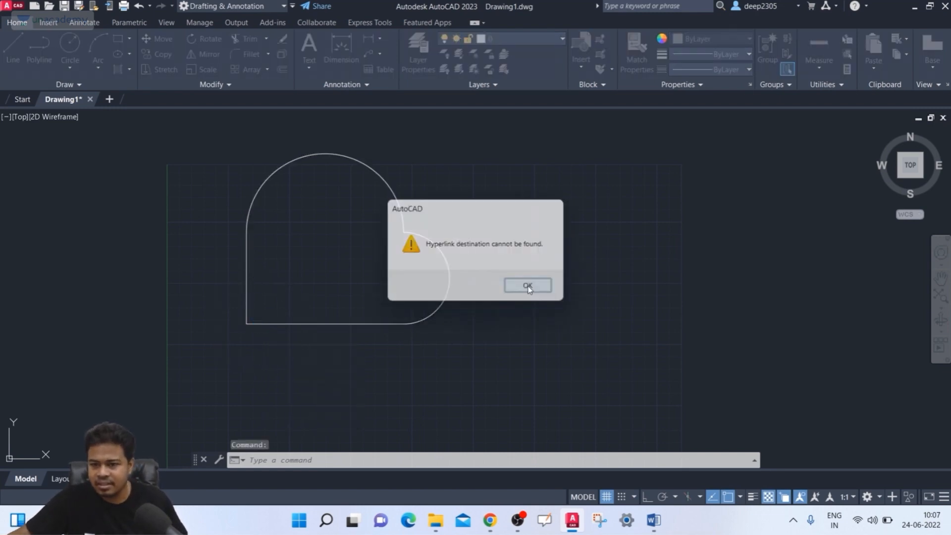
ctrl+click(379, 324)
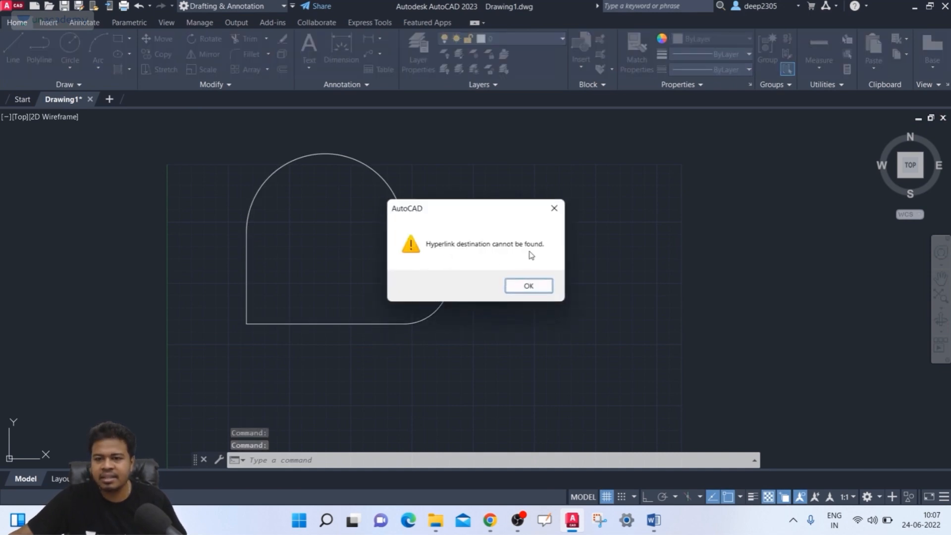
click(524, 287)
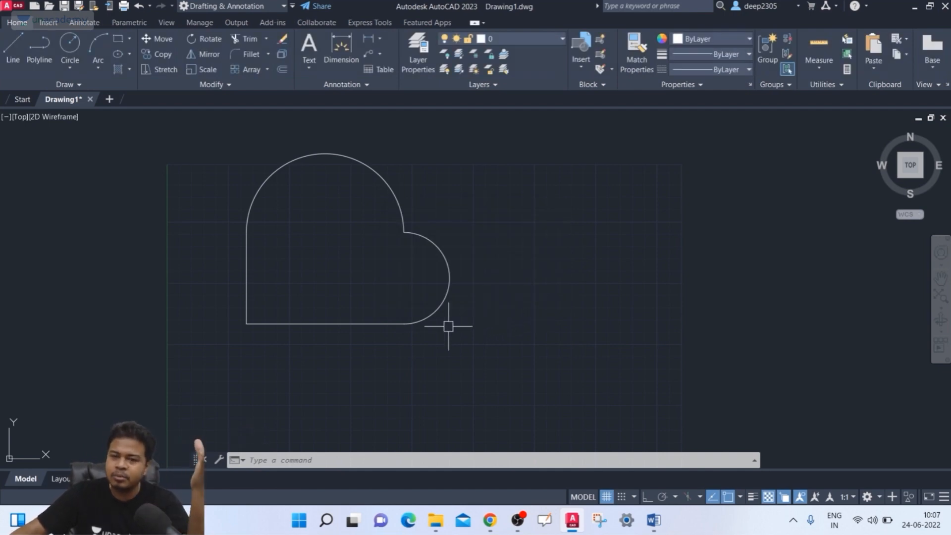
- Insert a copy of the special shape block from the current drawing's blocks to the right of the original
mouse_move(419, 325)
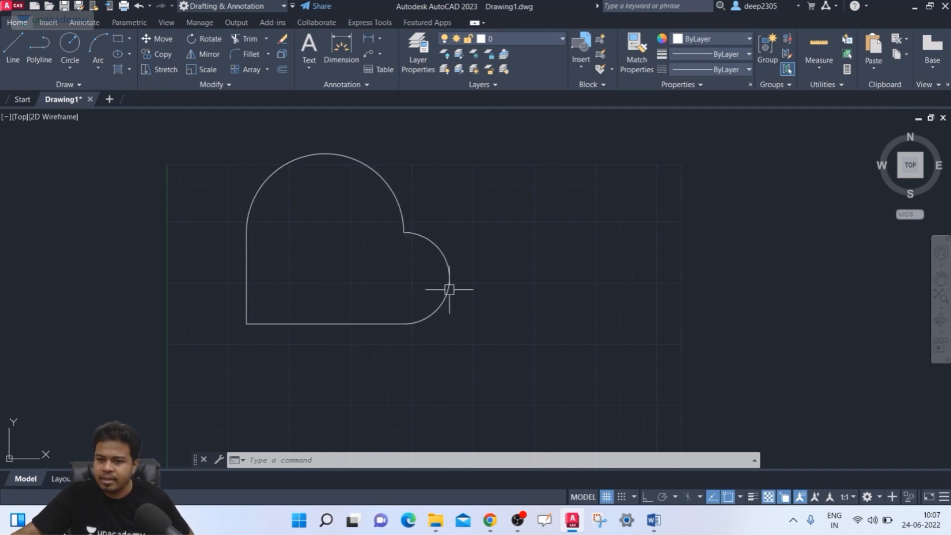
middle_drag(440, 291, 415, 284)
scroll(415, 285, down, 2)
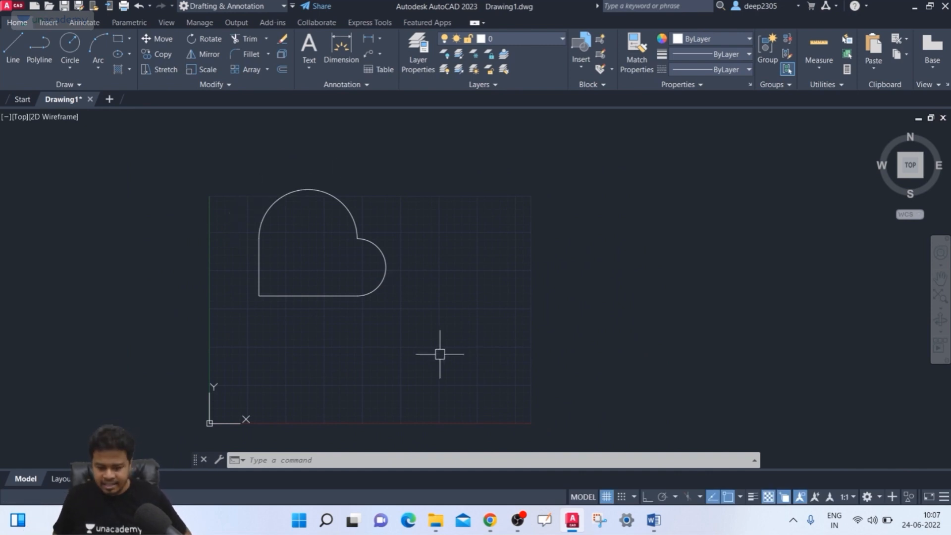
text(i)
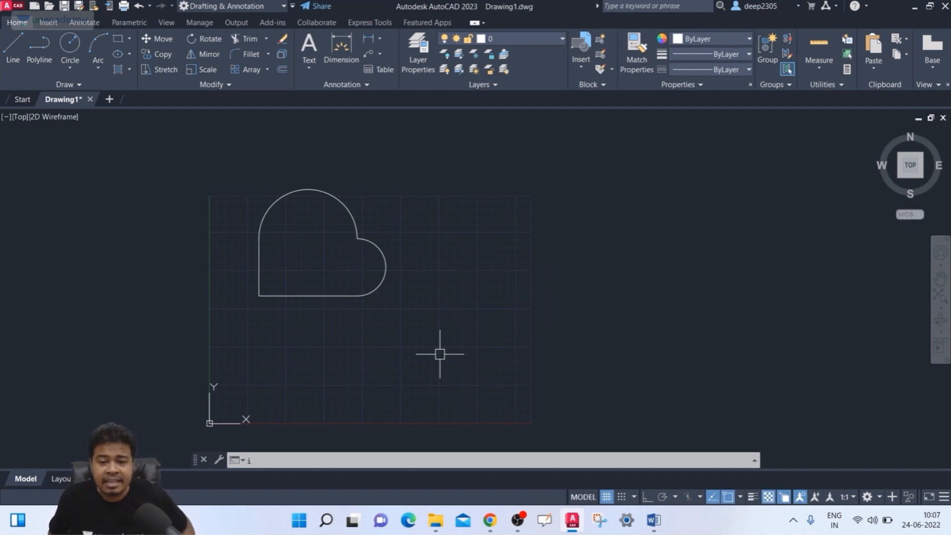
key(Return)
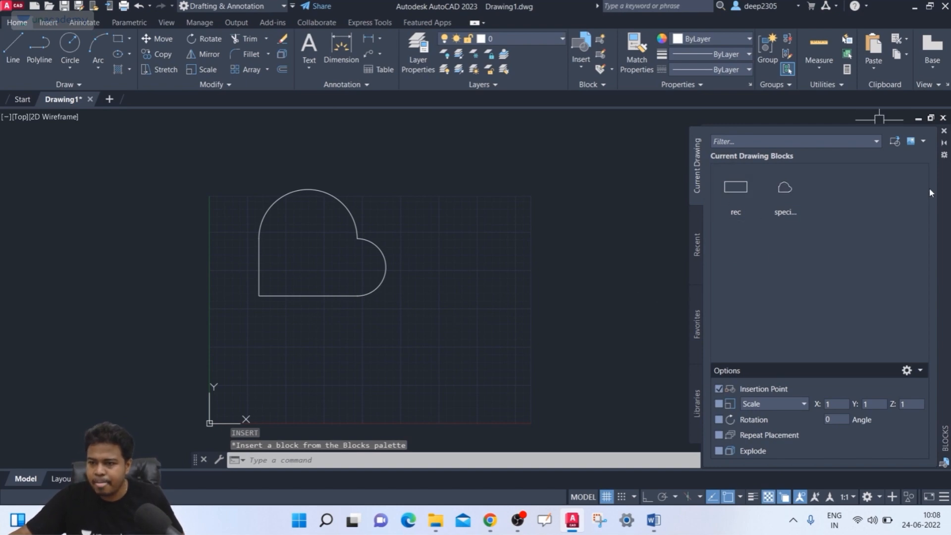
mouse_move(717, 198)
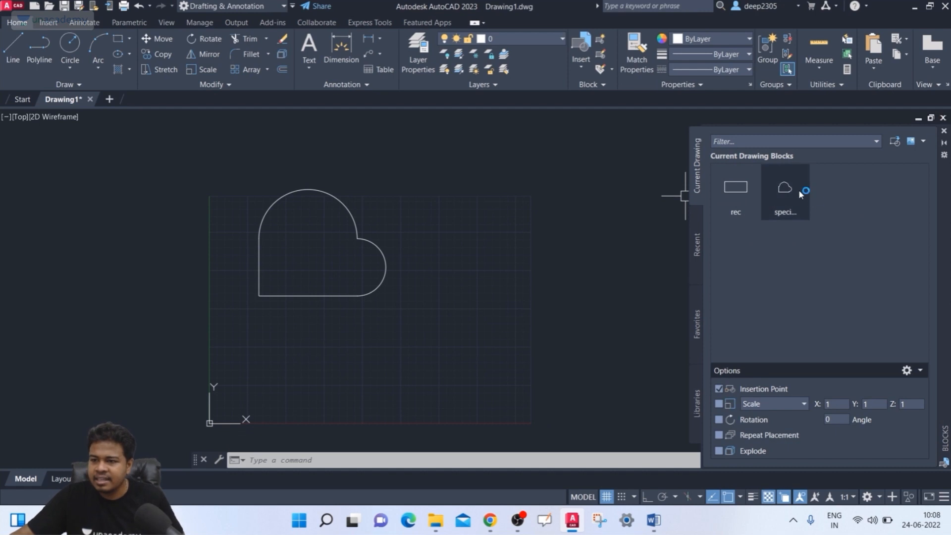
mouse_move(798, 189)
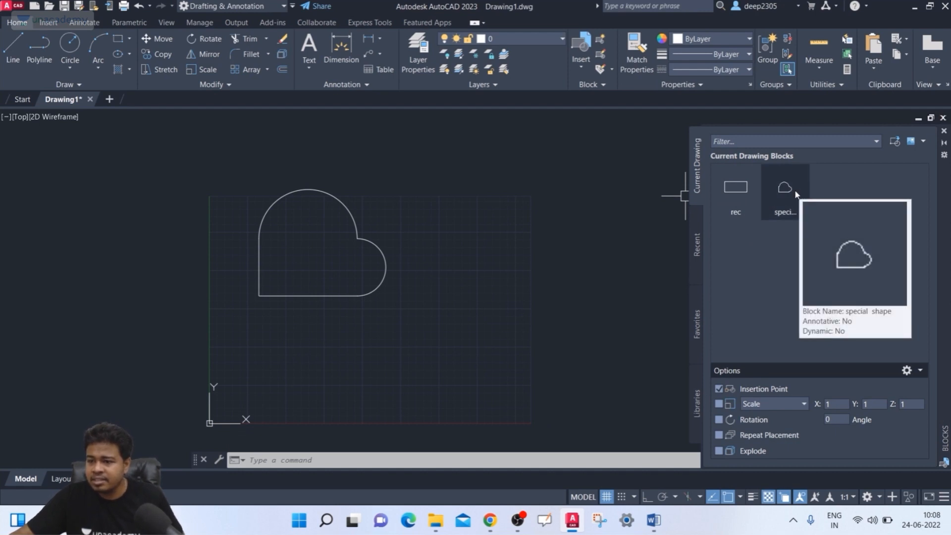
click(793, 196)
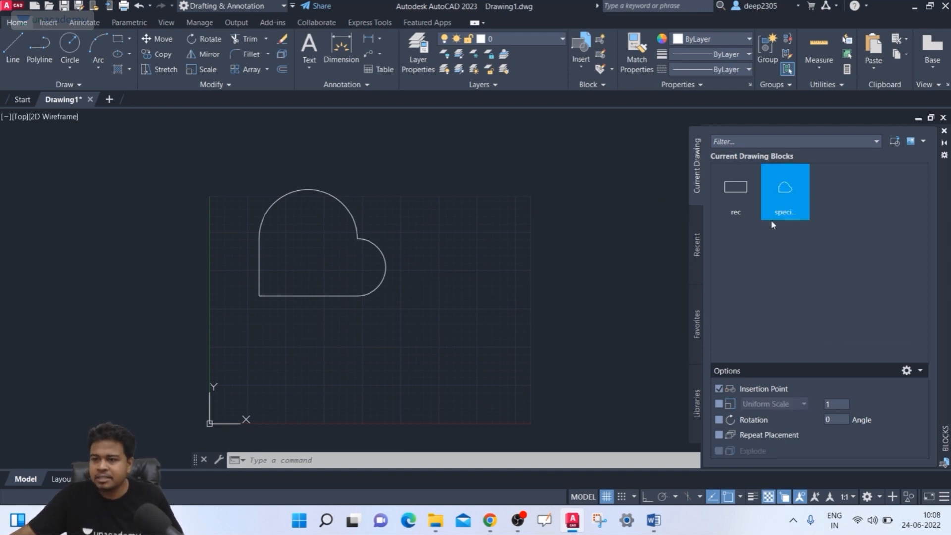
click(479, 290)
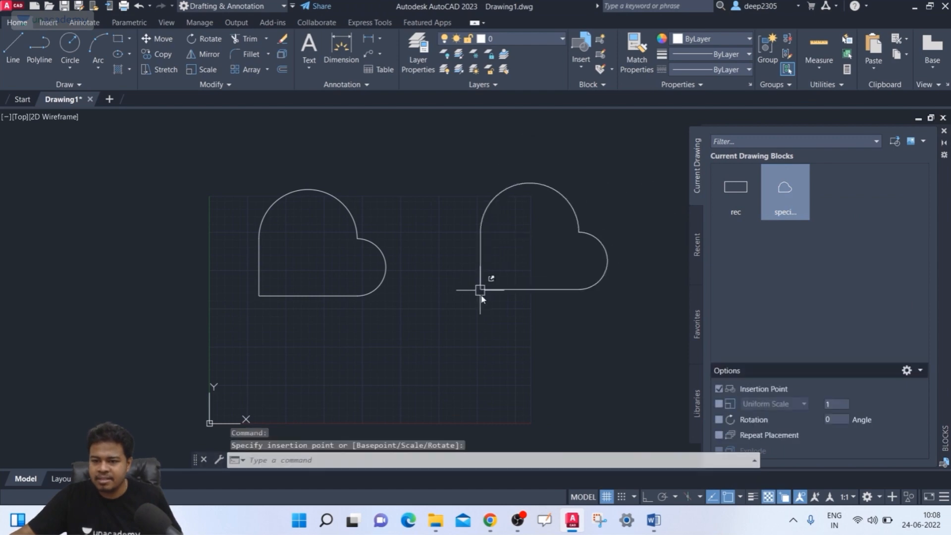
- Insert three more copies of the special shape block in a row below the first two, at centre, right and left
scroll(517, 304, down, 2)
mouse_move(515, 303)
middle_down()
mouse_move(470, 264)
mouse_move(458, 231)
middle_up()
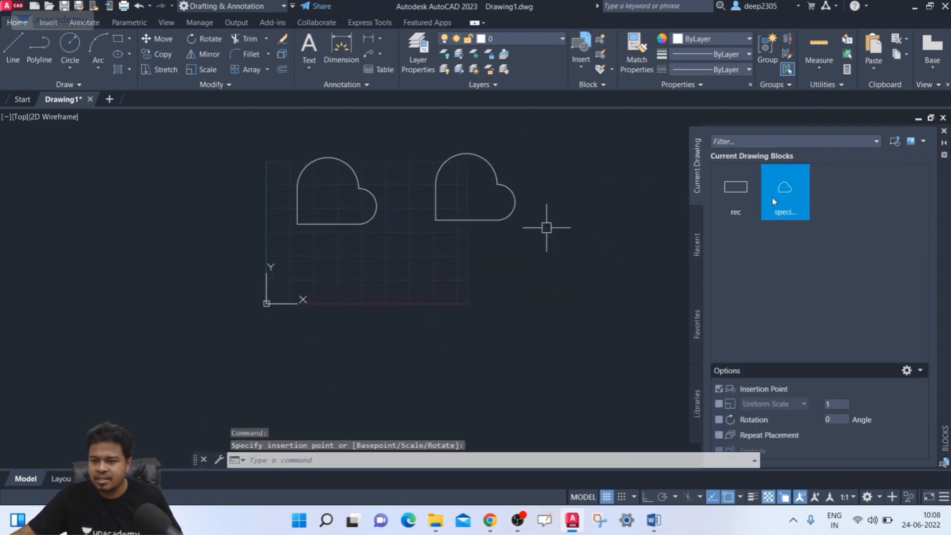
click(785, 192)
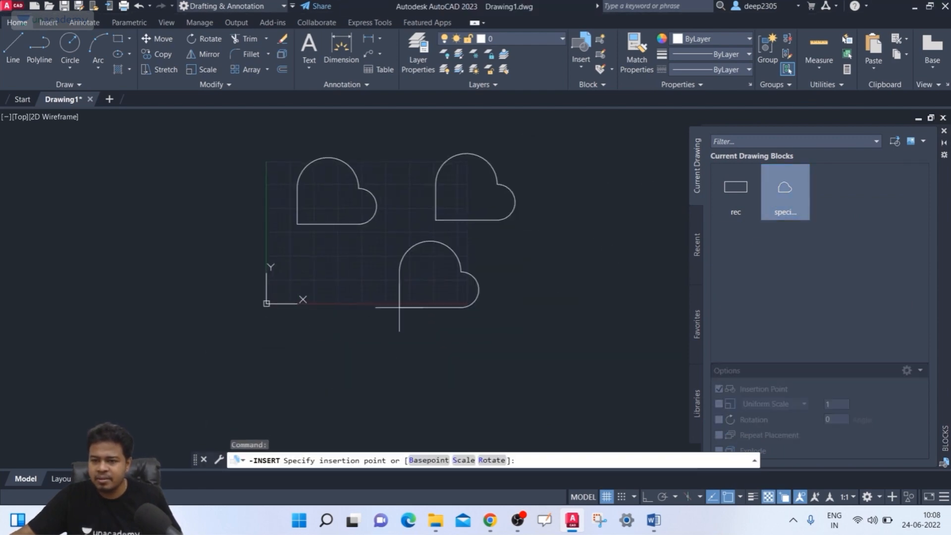
click(338, 364)
click(799, 193)
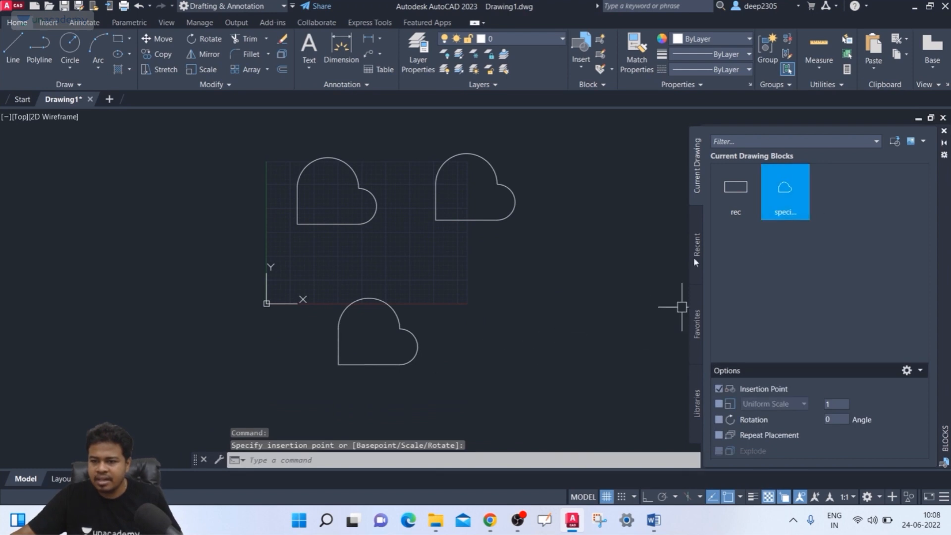
click(502, 346)
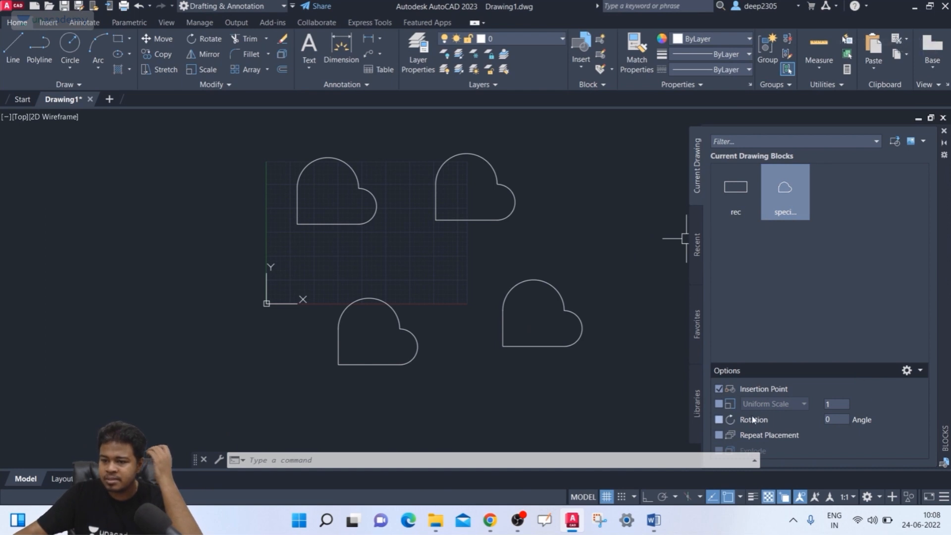
click(780, 215)
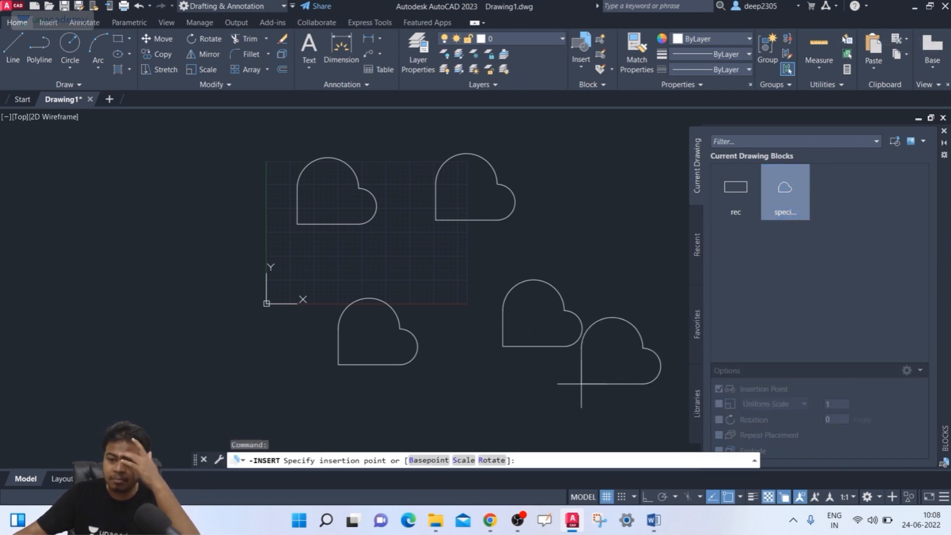
click(127, 372)
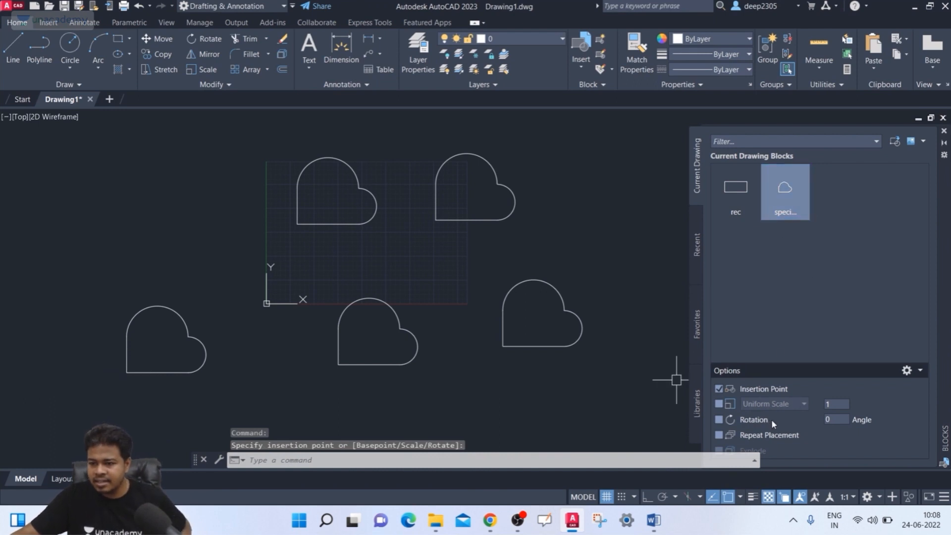
- Set the insertion rotation angle to 30 and place a special shape block to the left of the original
click(718, 420)
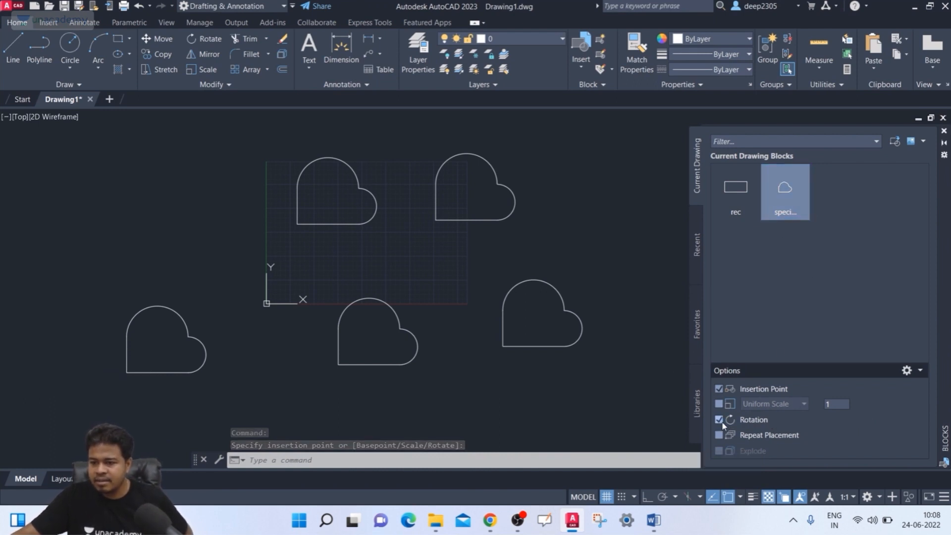
click(719, 420)
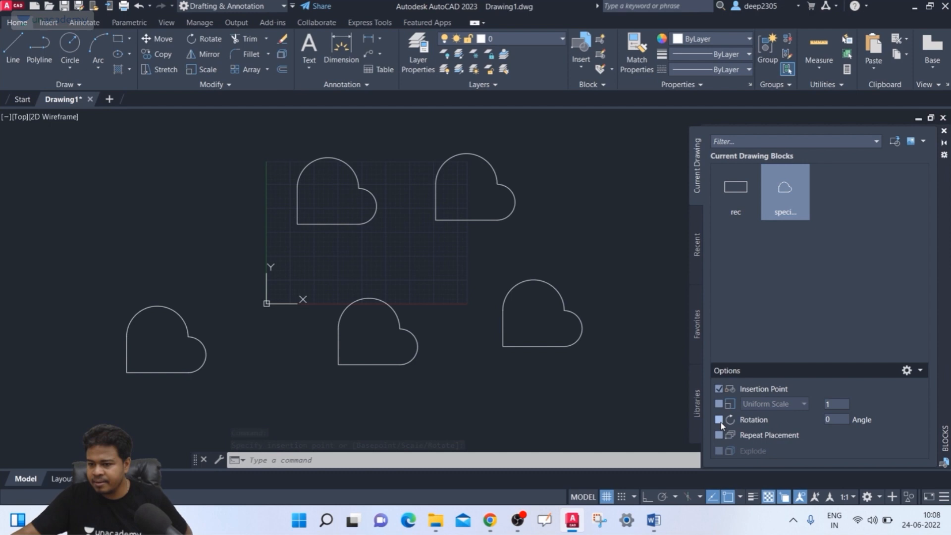
click(835, 419)
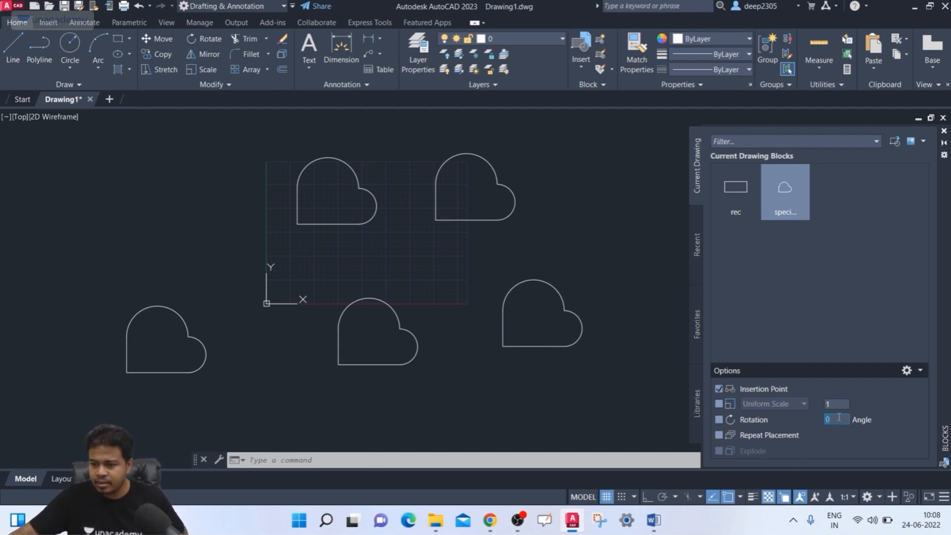
text(30)
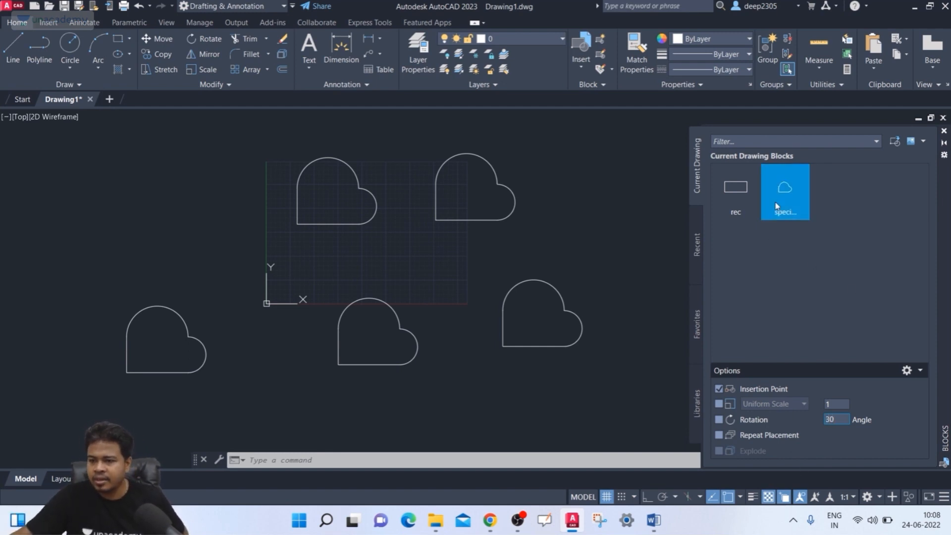
click(784, 191)
click(123, 240)
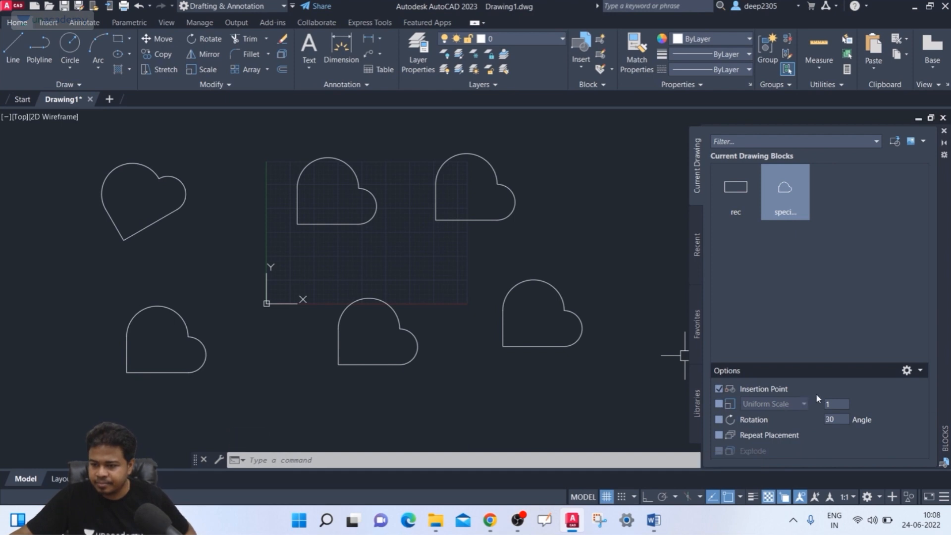
- Set the insertion scale to 2 and place a special shape block to the right of the existing copies
double_click(836, 404)
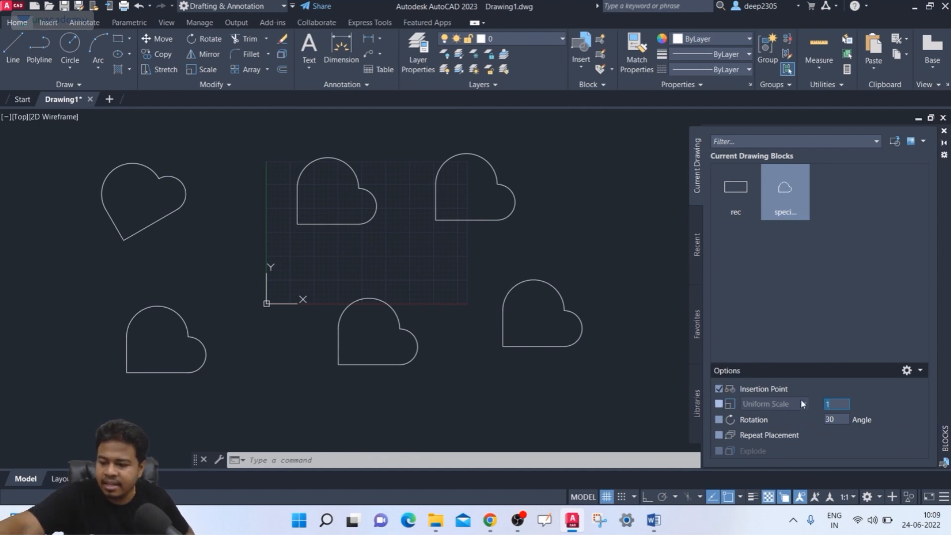
text(2)
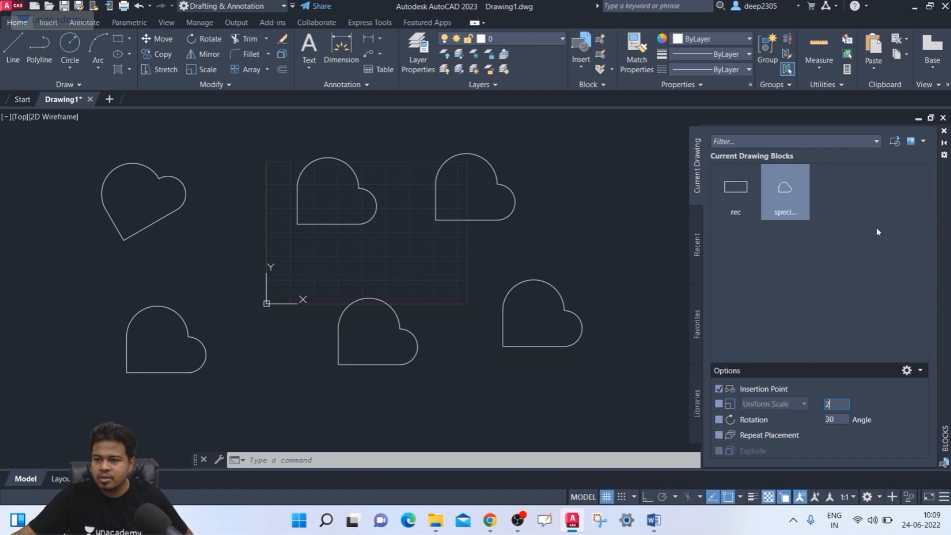
click(794, 188)
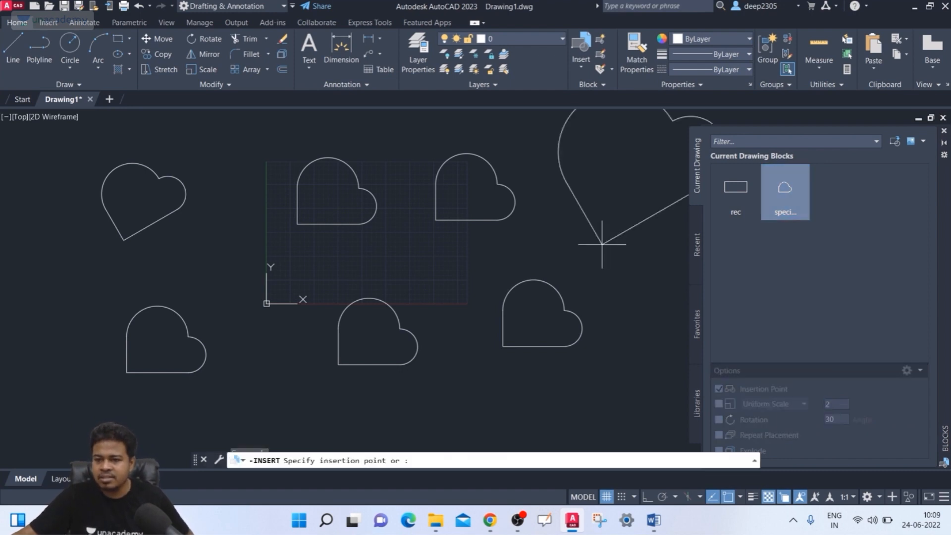
scroll(576, 263, down, 1)
mouse_move(577, 264)
middle_down()
mouse_move(547, 266)
mouse_move(557, 255)
middle_up()
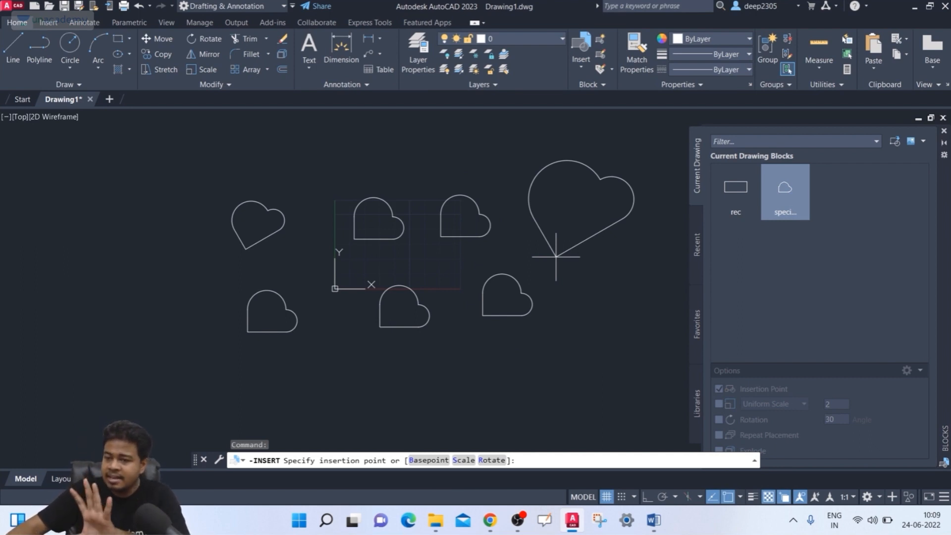
click(556, 256)
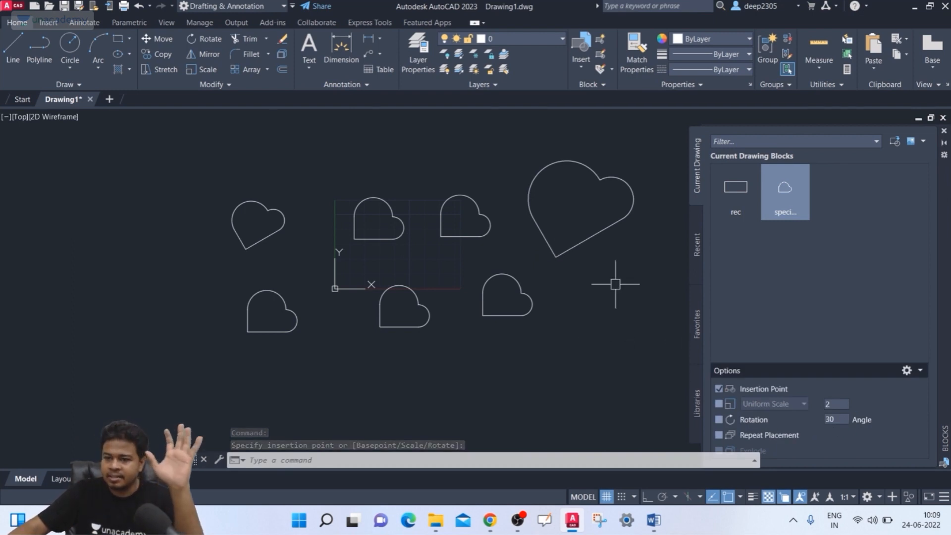
- Erase all the special shape block copies from the drawing
click(642, 166)
click(82, 389)
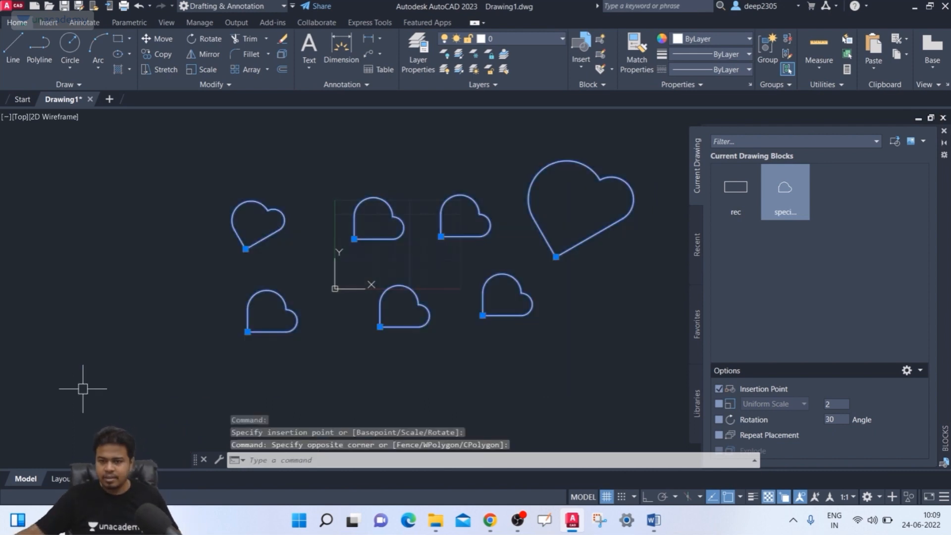
key(Delete)
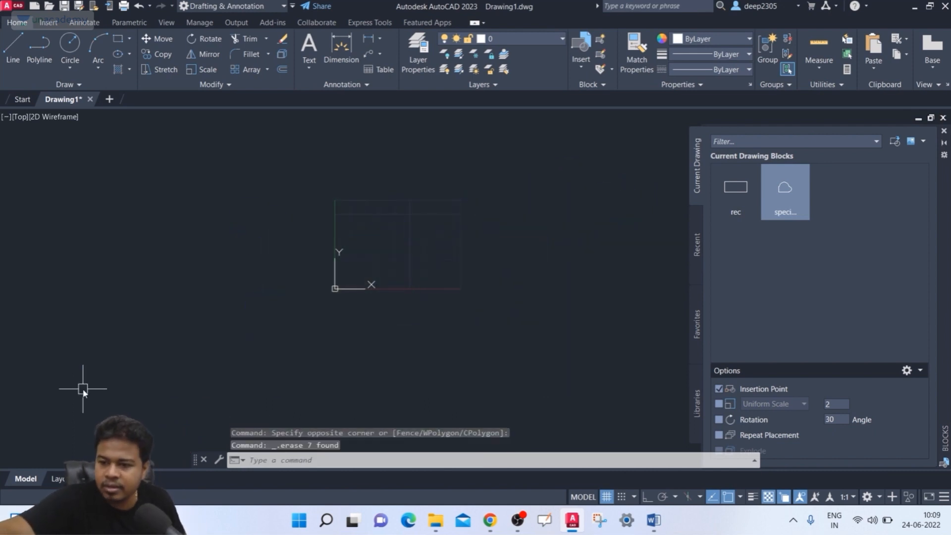
- Draw a 6-sided polygon circumscribed about a circle, with Ortho on so that its upper and lower sides are horizontal
scroll(377, 247, up, 4)
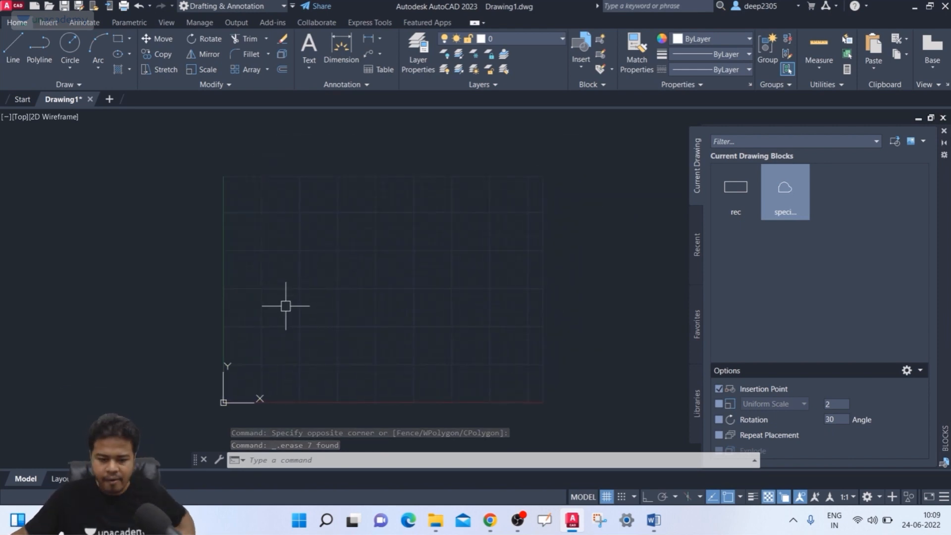
middle_drag(291, 308, 285, 303)
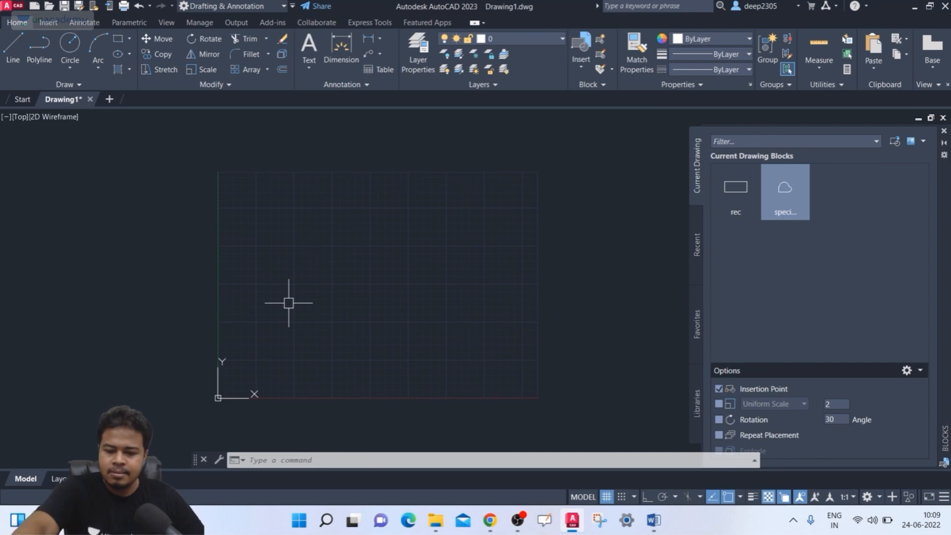
text(pol)
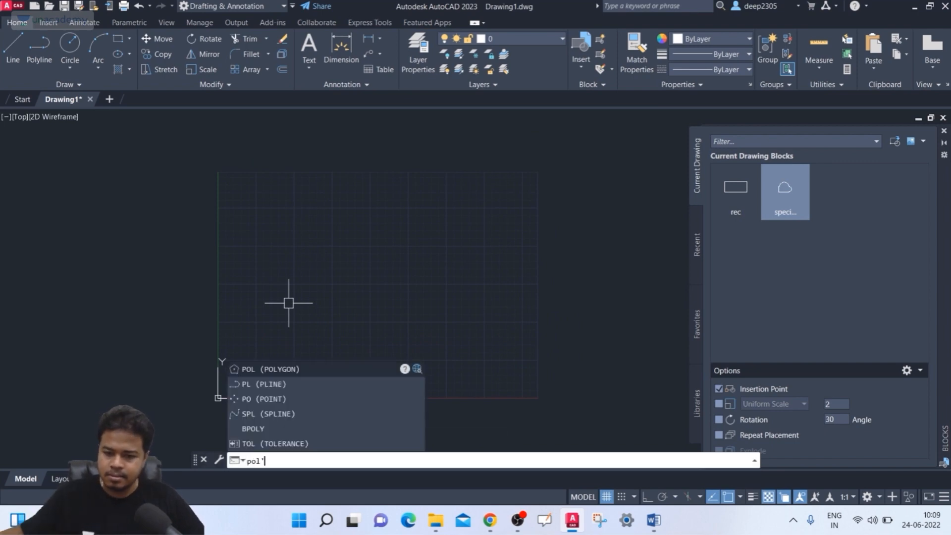
key(Return)
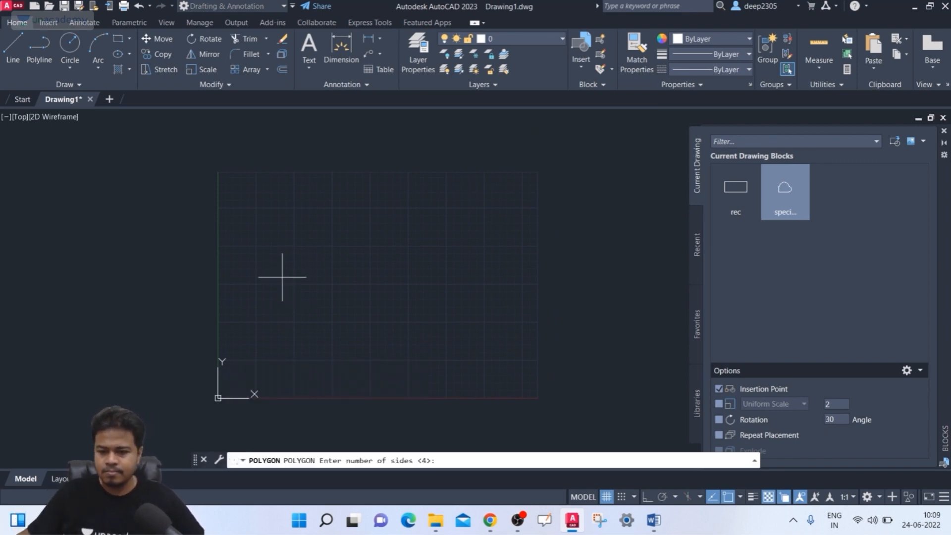
key(Return)
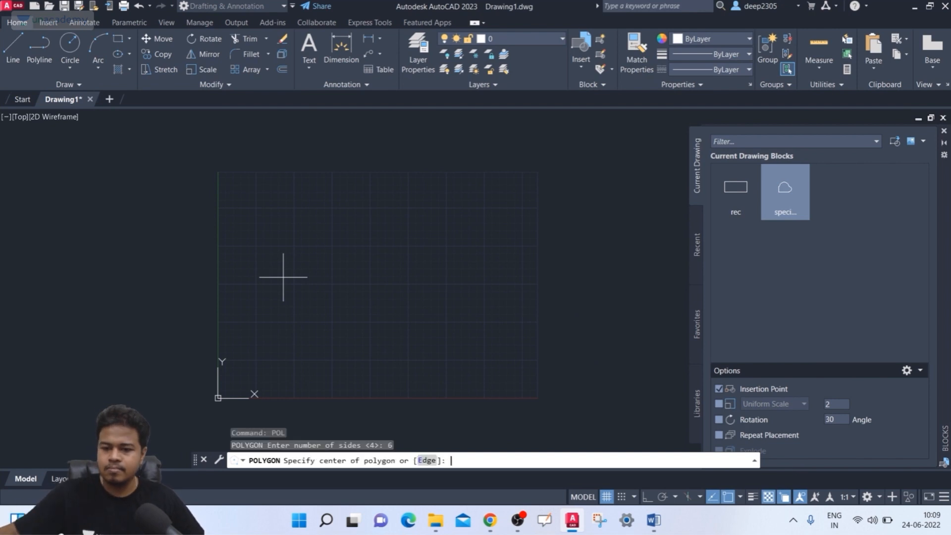
click(311, 250)
text(c)
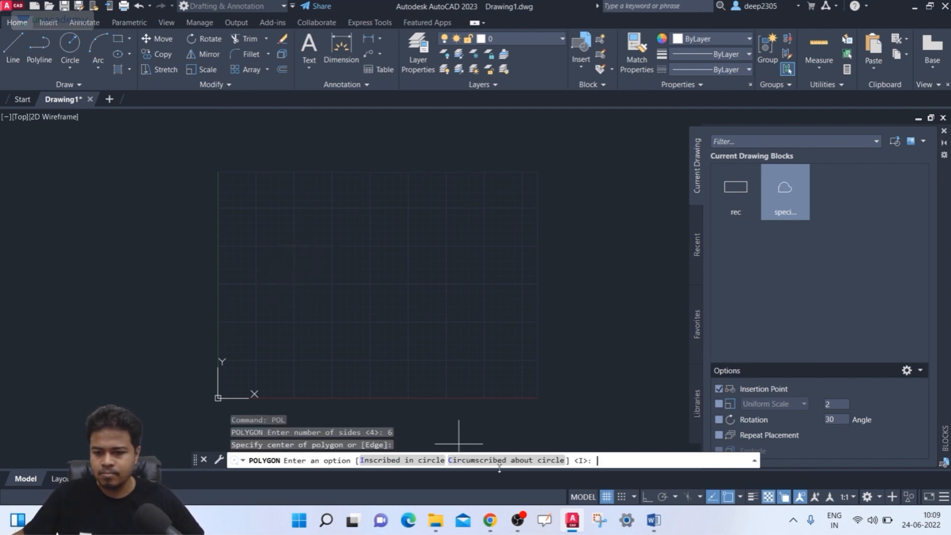
key(Return)
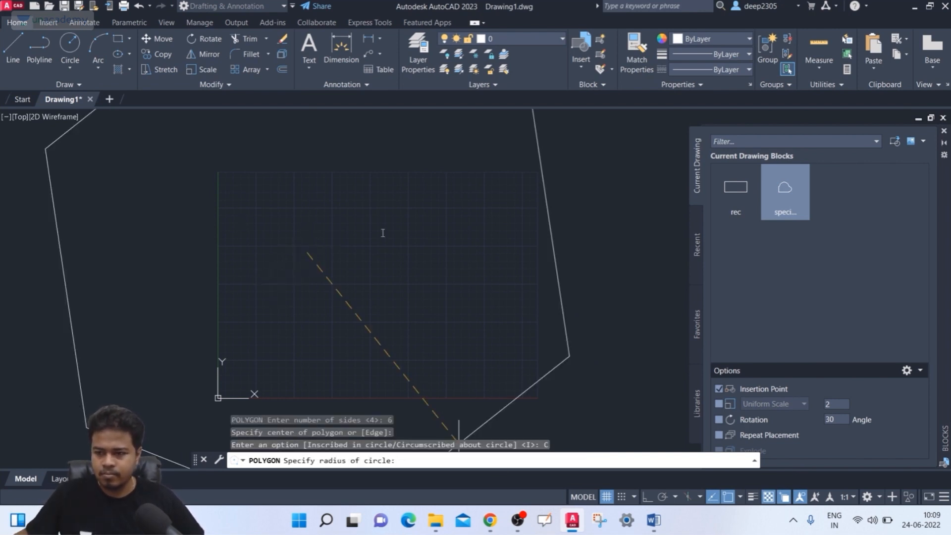
scroll(295, 247, down, 2)
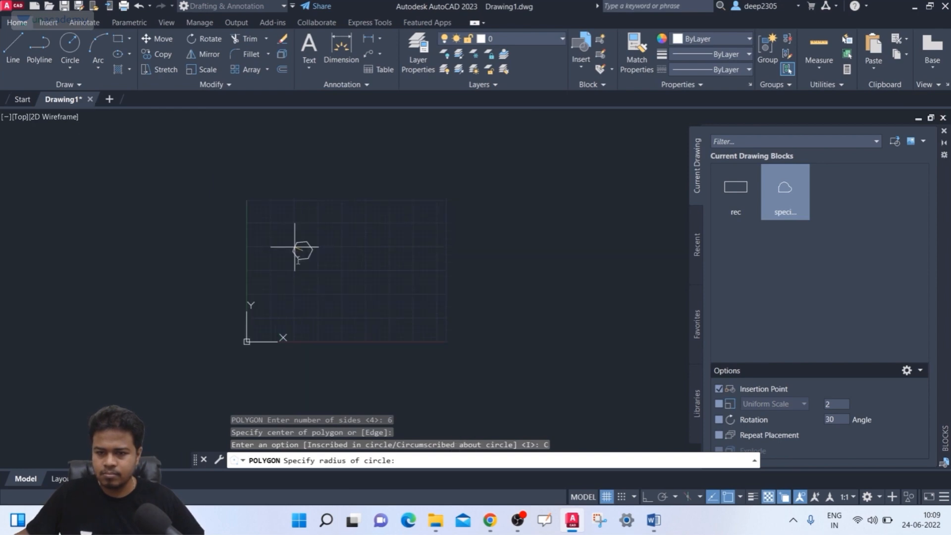
scroll(295, 247, up, 3)
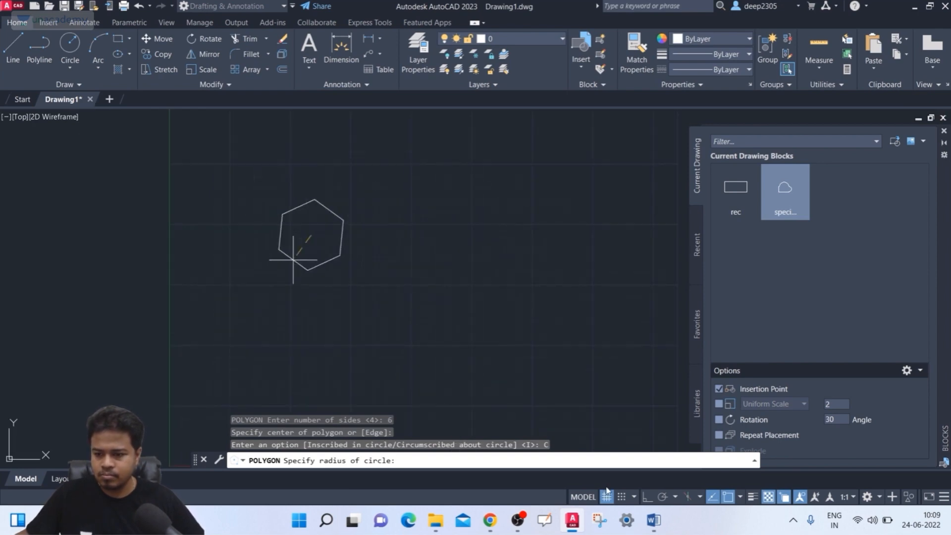
click(647, 497)
click(285, 282)
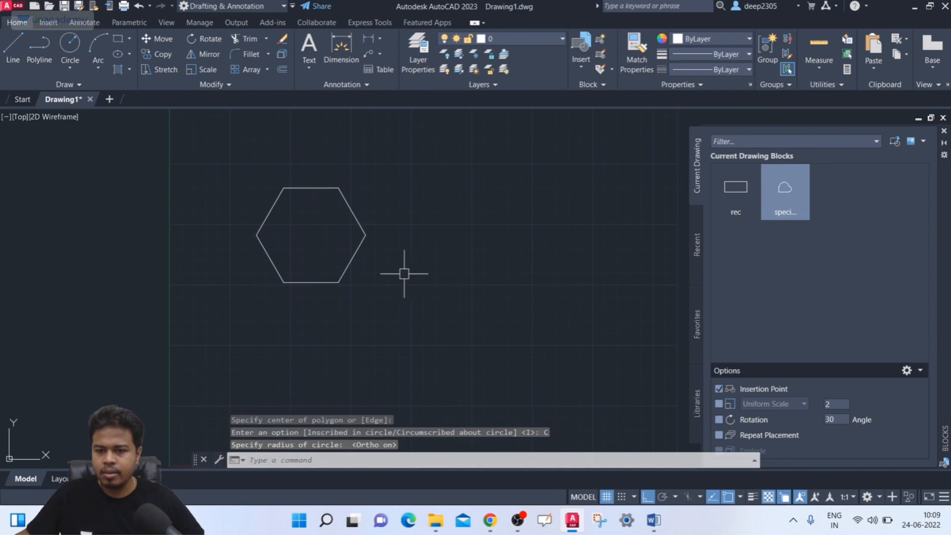
middle_drag(401, 273, 389, 275)
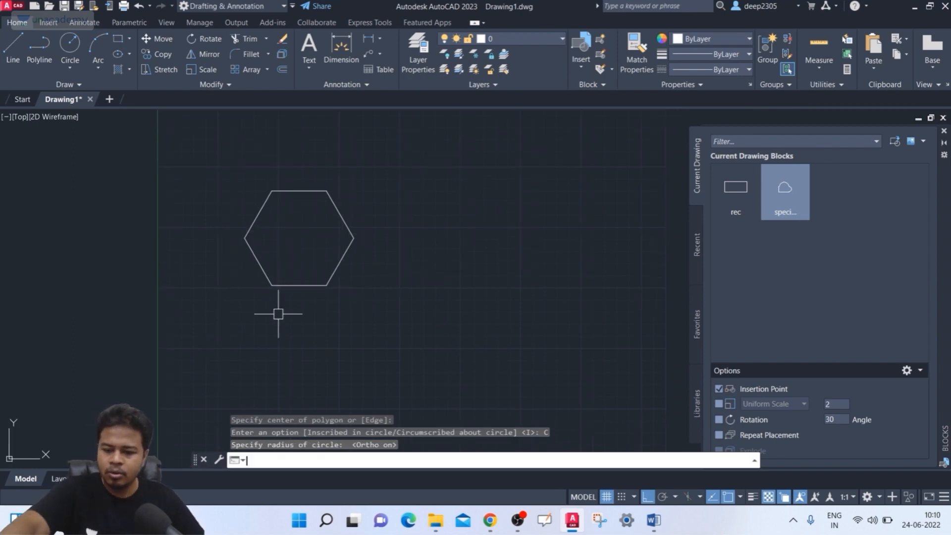
text(d)
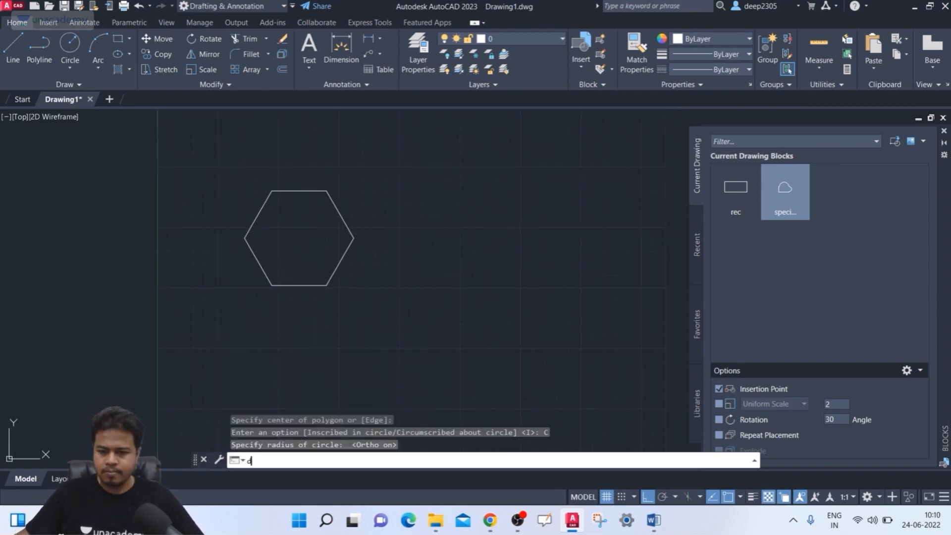
key(Return)
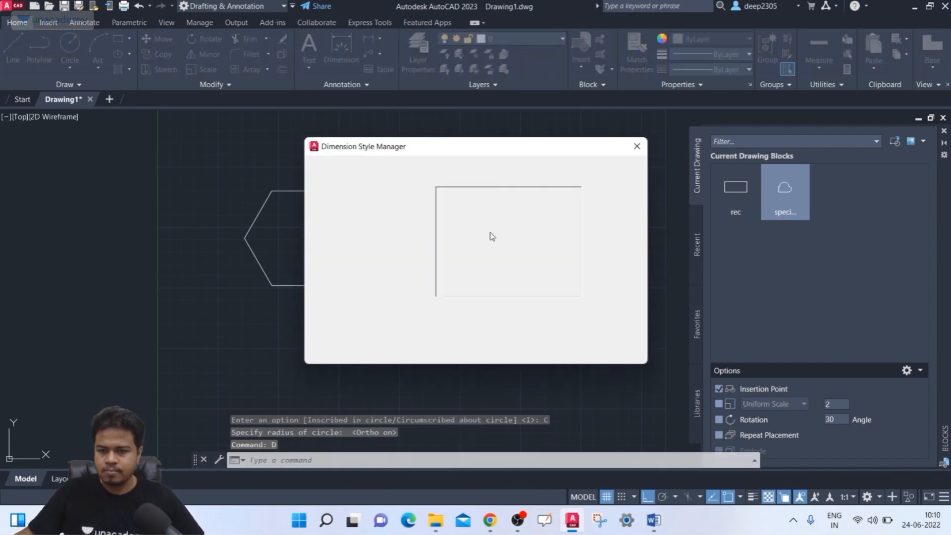
click(634, 151)
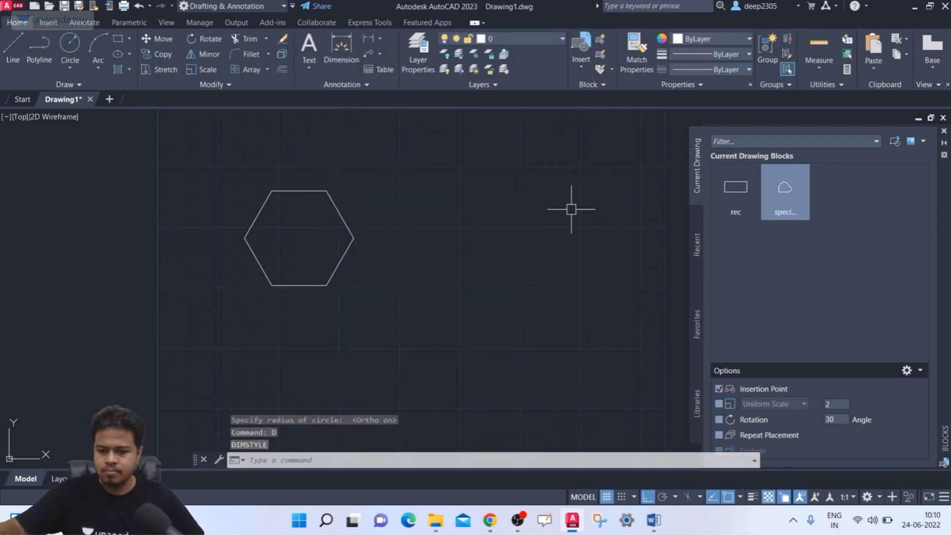
- Place donuts with inside diameter 10 and outside diameter 20 on all six vertices of the hexagon
text(d)
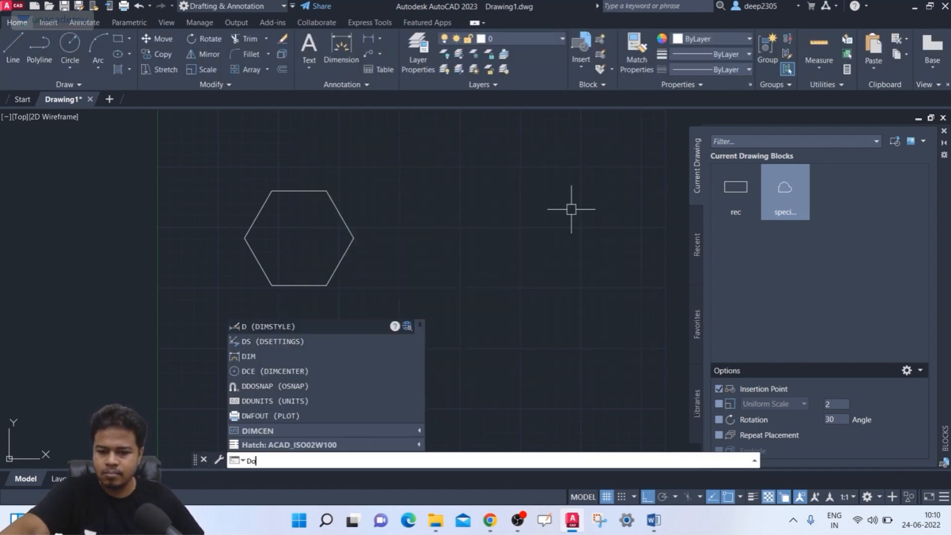
text(o)
key(Return)
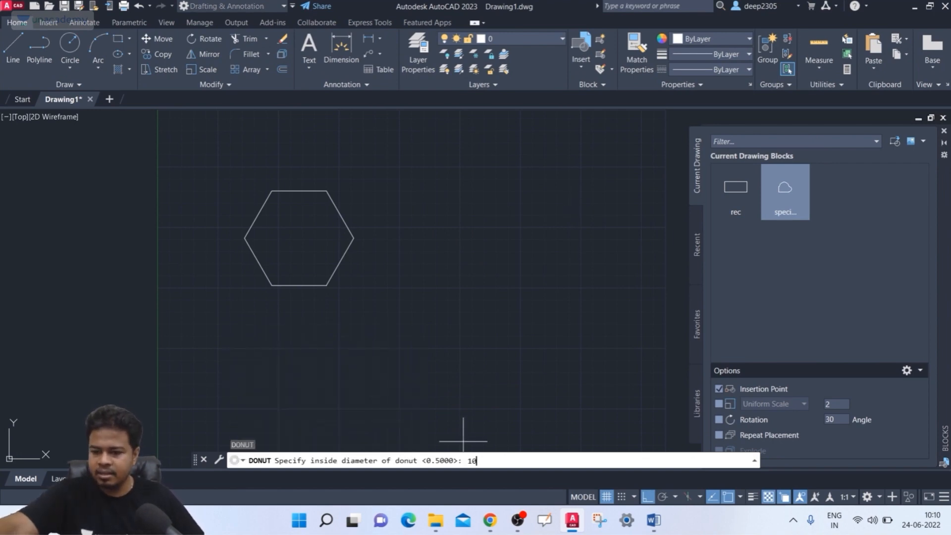
text(10)
key(Return)
text(20)
key(Return)
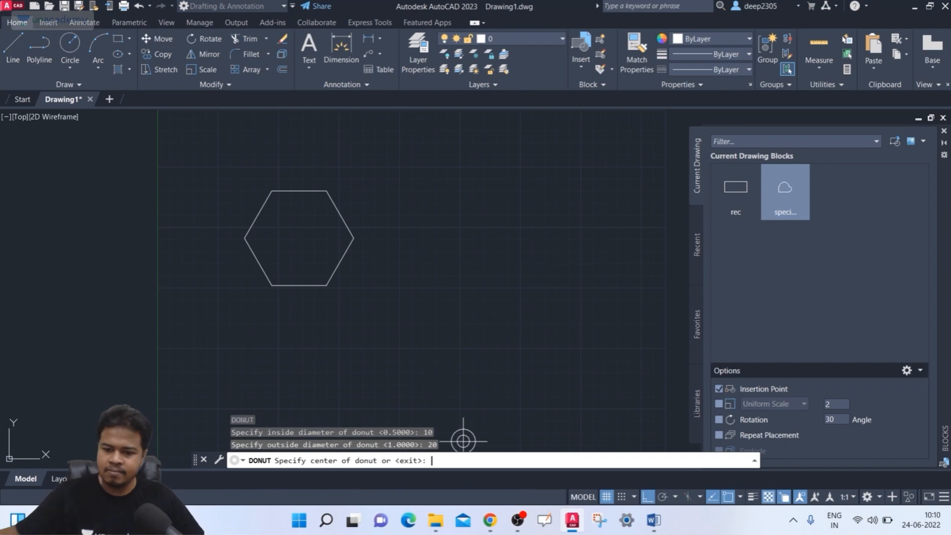
click(272, 190)
click(326, 190)
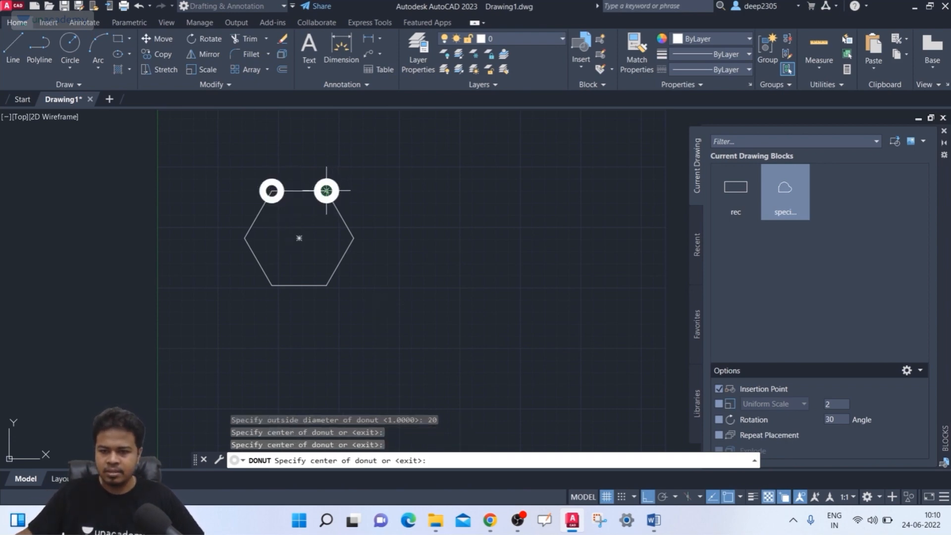
click(353, 238)
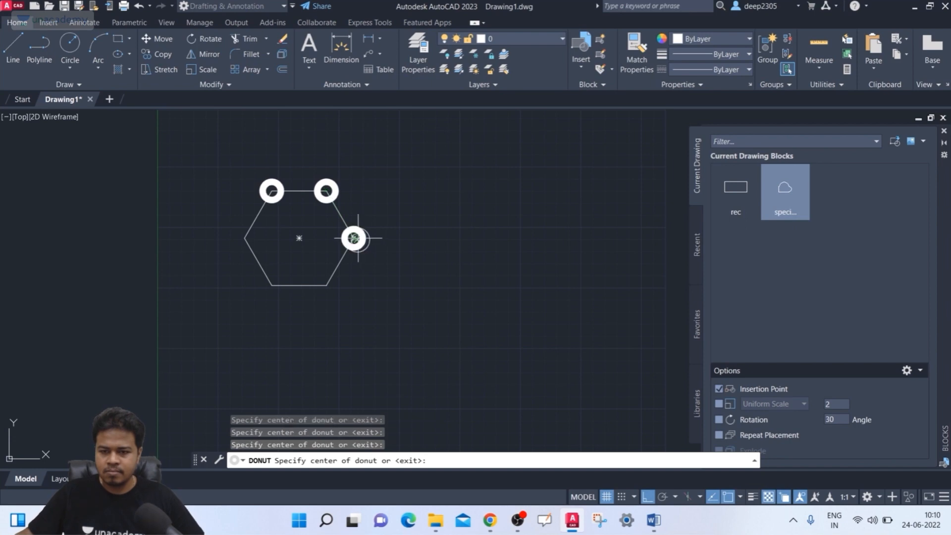
click(326, 285)
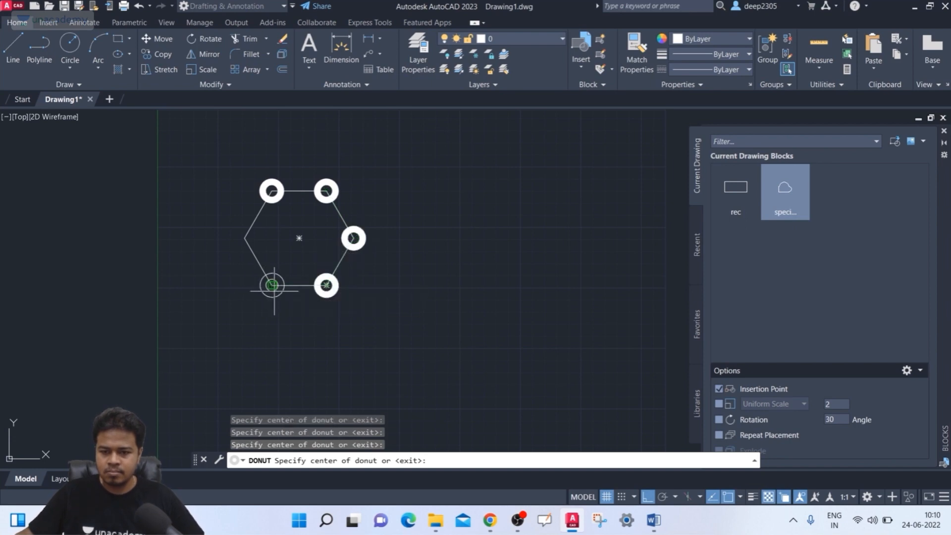
click(272, 286)
click(244, 238)
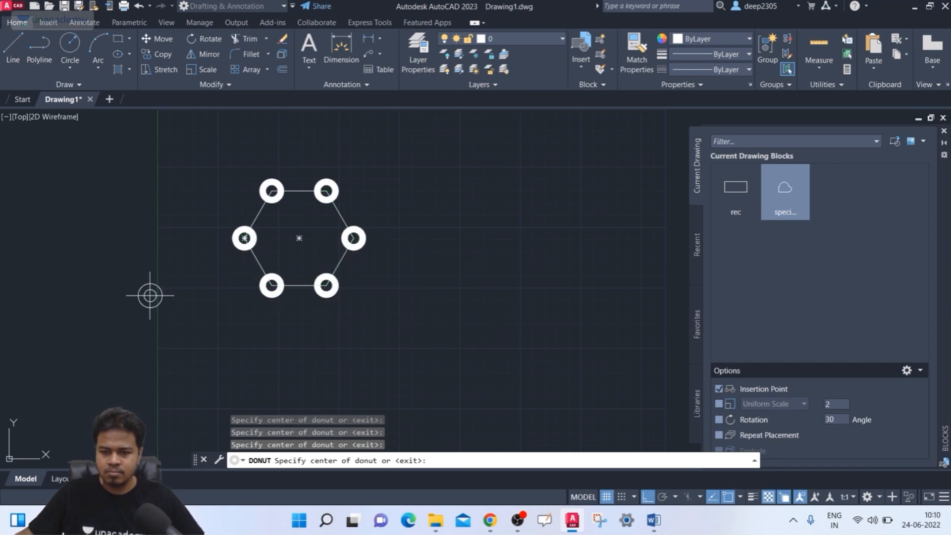
key(Return)
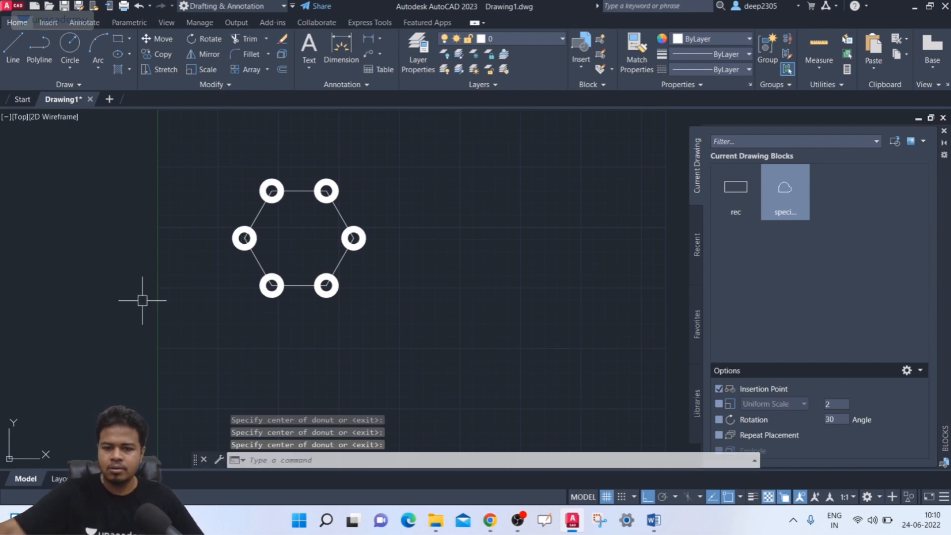
- Begin a block definition named "polygon" and set its base point at the centre of the hexagon
scroll(383, 301, up, 2)
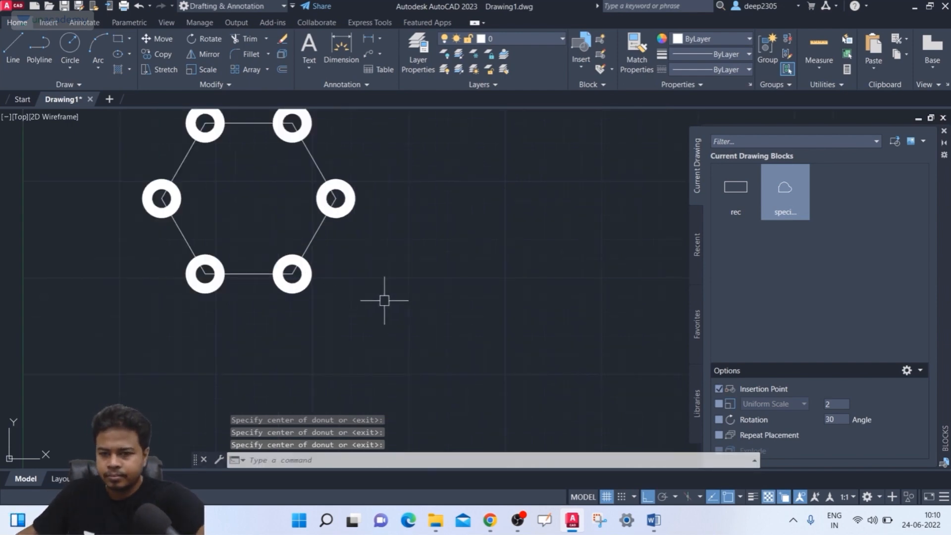
middle_drag(390, 296, 446, 373)
key(Escape)
scroll(440, 328, down, 2)
middle_drag(411, 282, 396, 254)
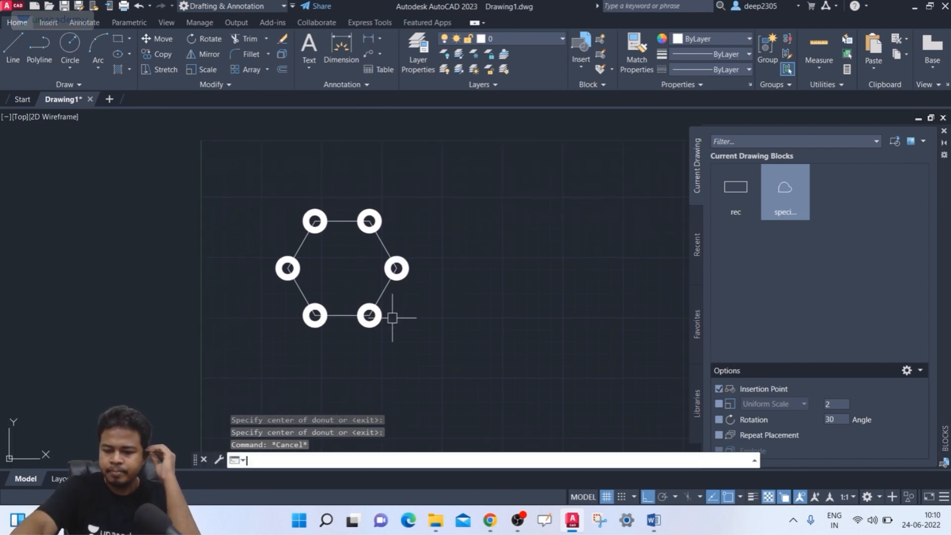
text(b)
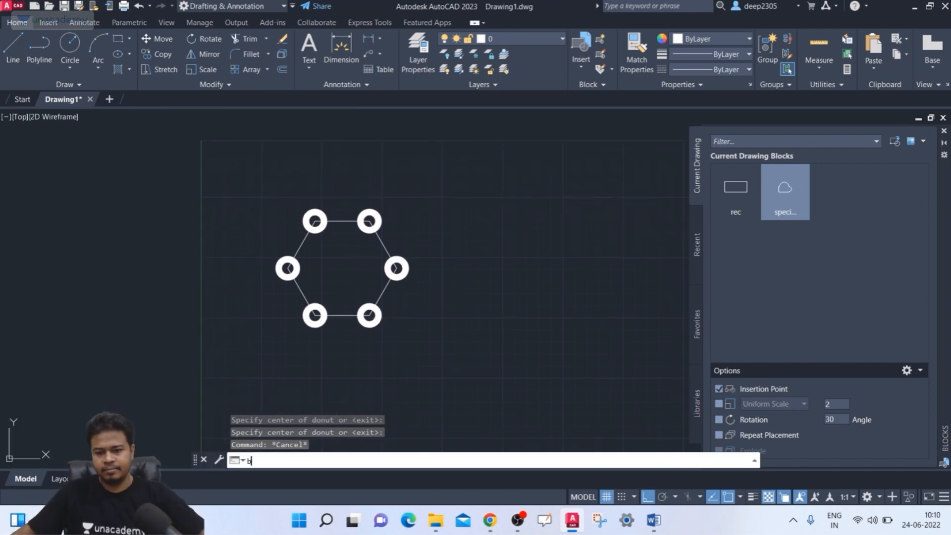
key(Return)
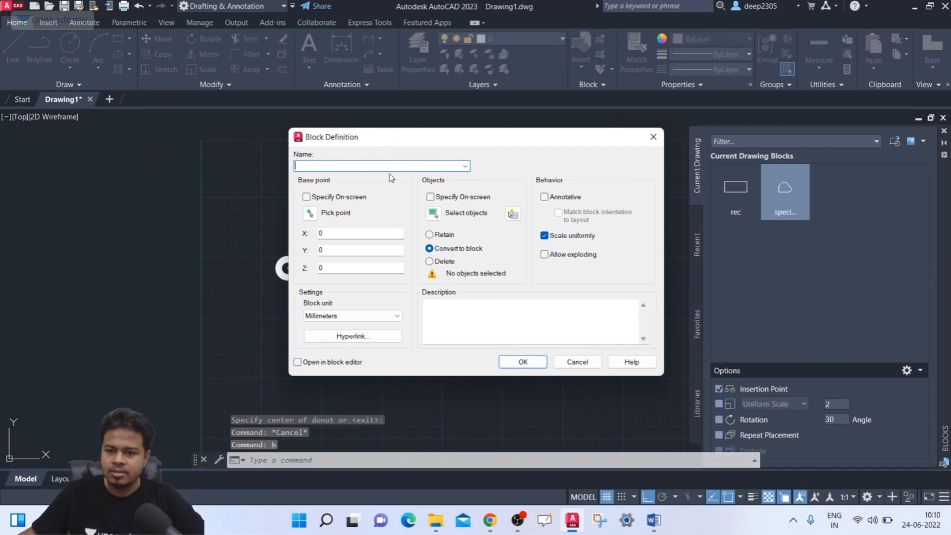
text(poly)
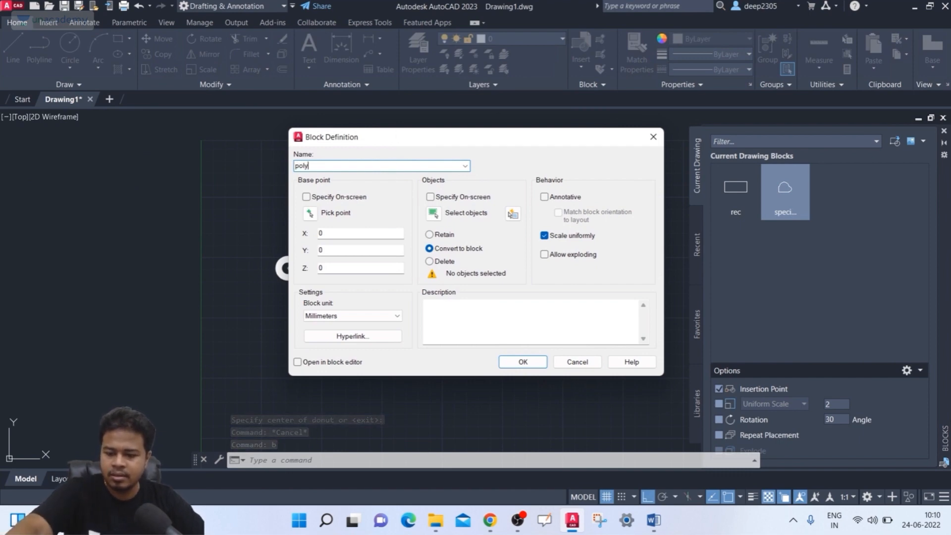
text(gon)
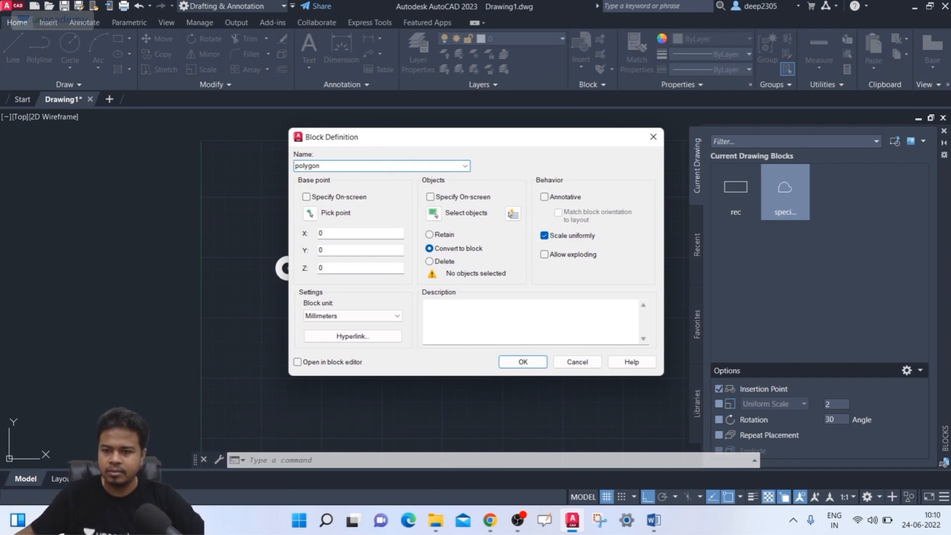
click(310, 214)
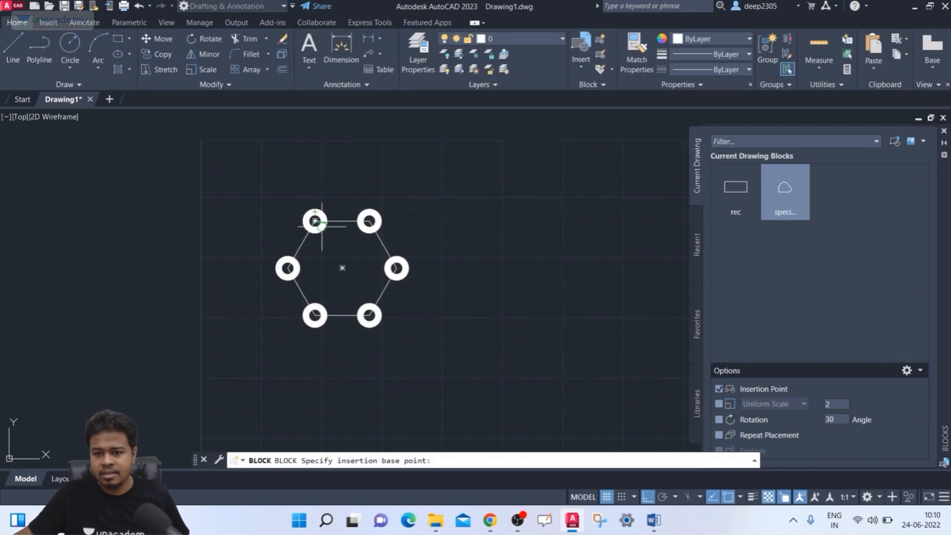
click(342, 267)
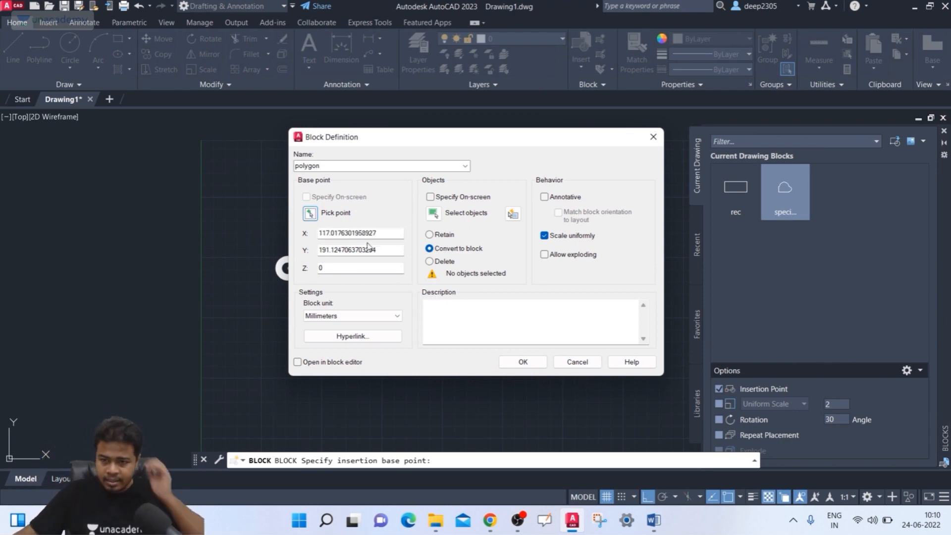
- Select the hexagon and its six corner donuts as the objects of the block
click(433, 214)
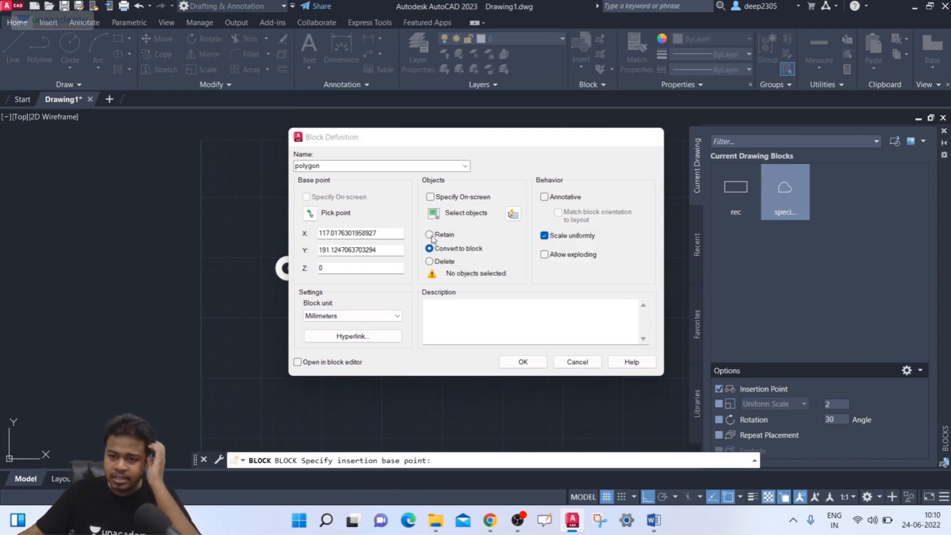
click(219, 184)
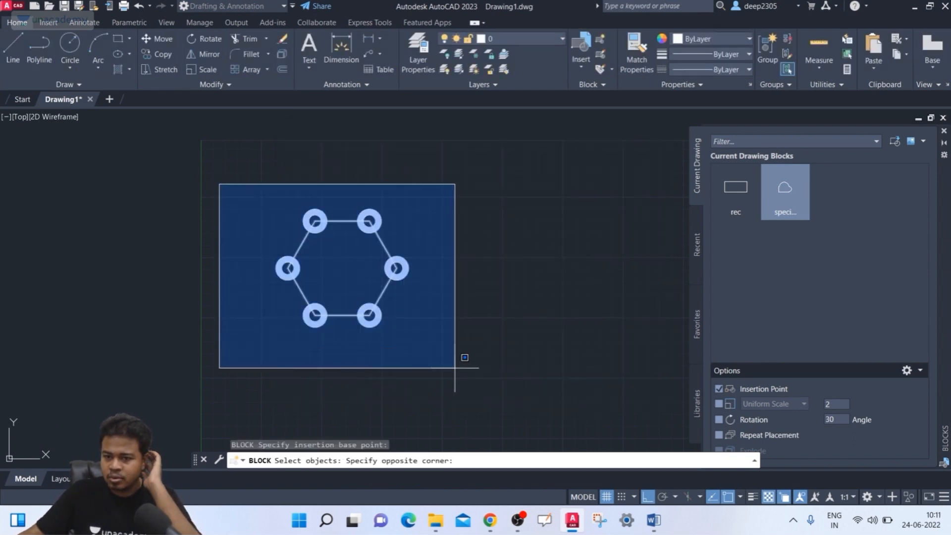
click(455, 363)
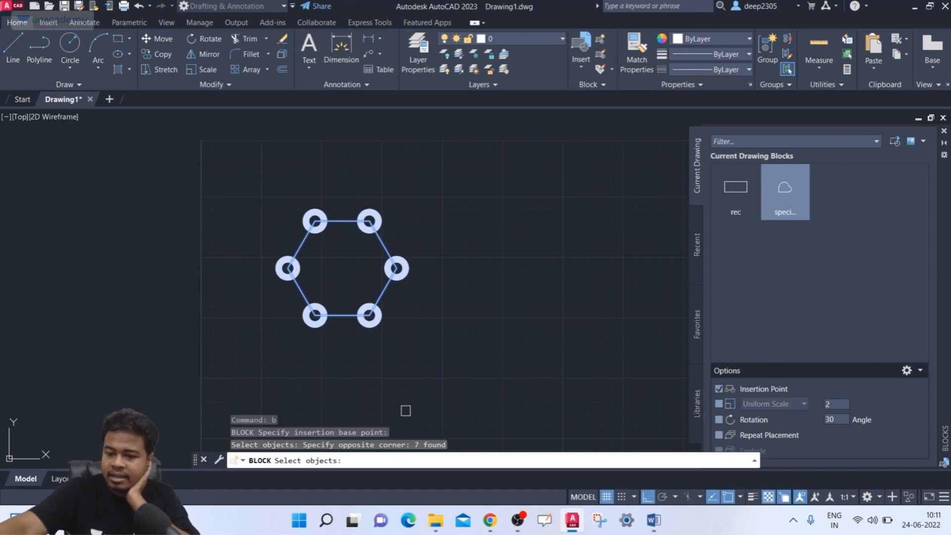
key(Return)
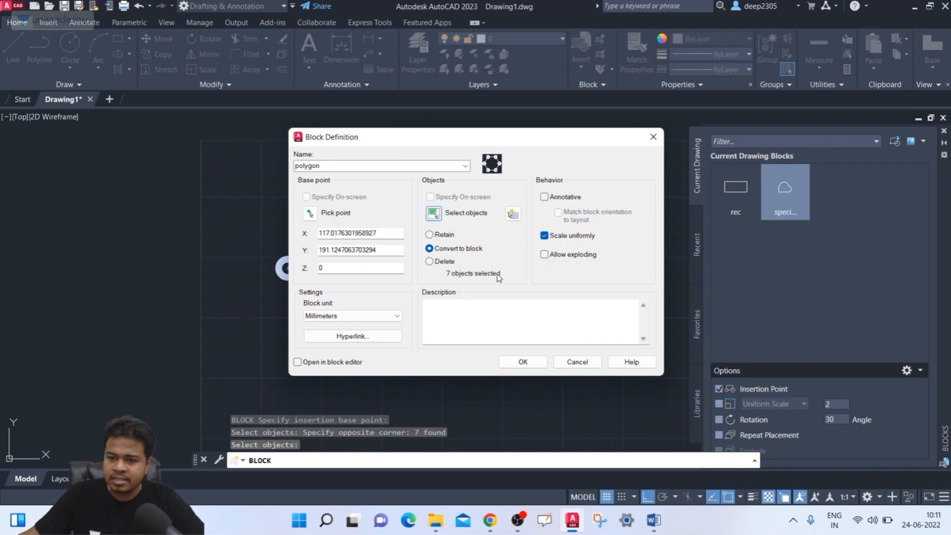
- Describe the block as "polygon with donut" and turn off uniform scaling
click(465, 302)
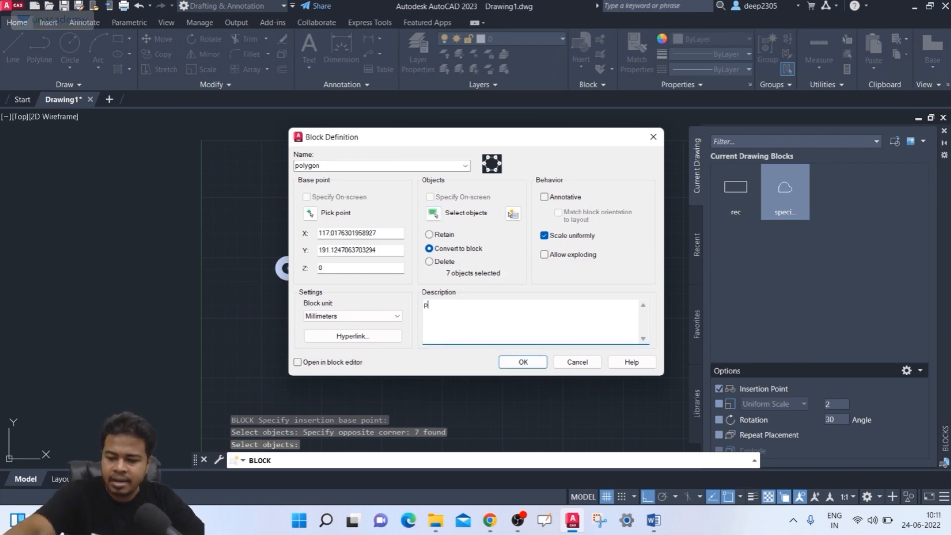
text(polyg)
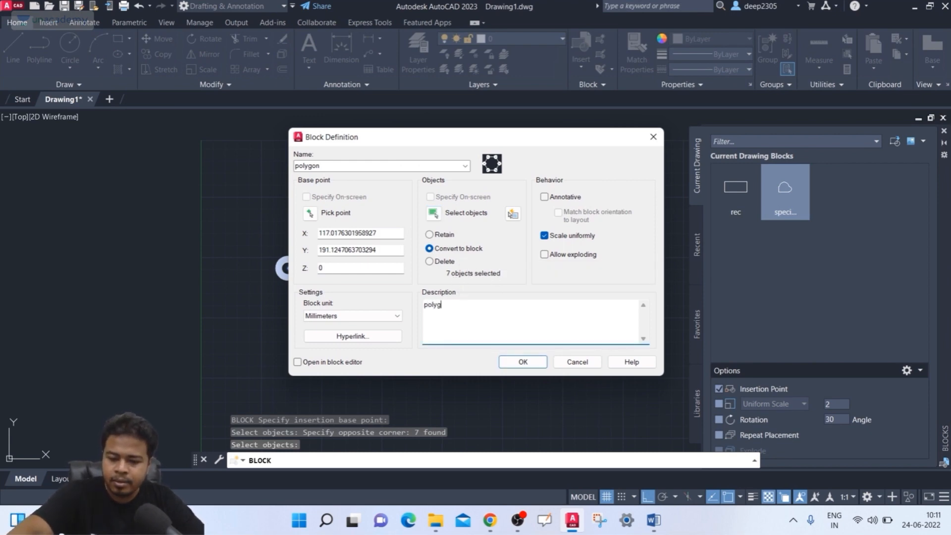
text(on )
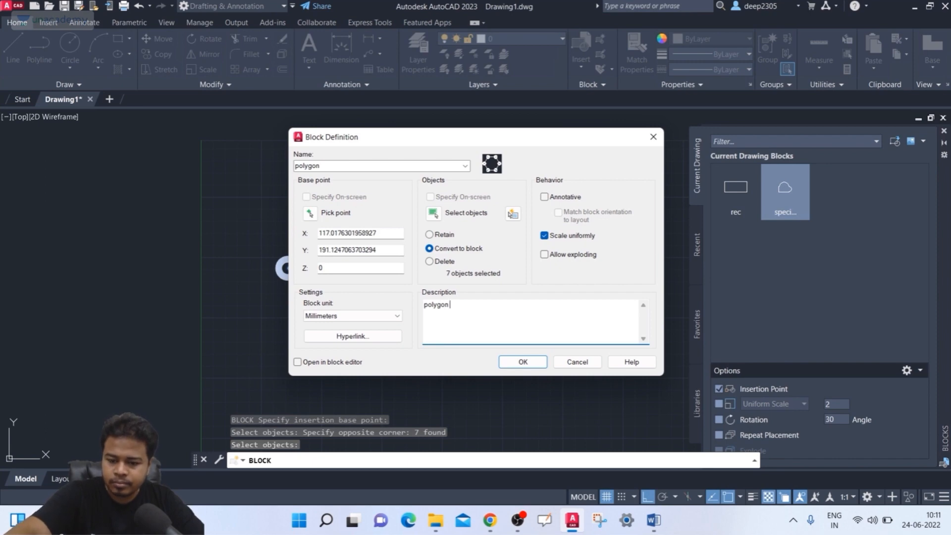
text(with donut)
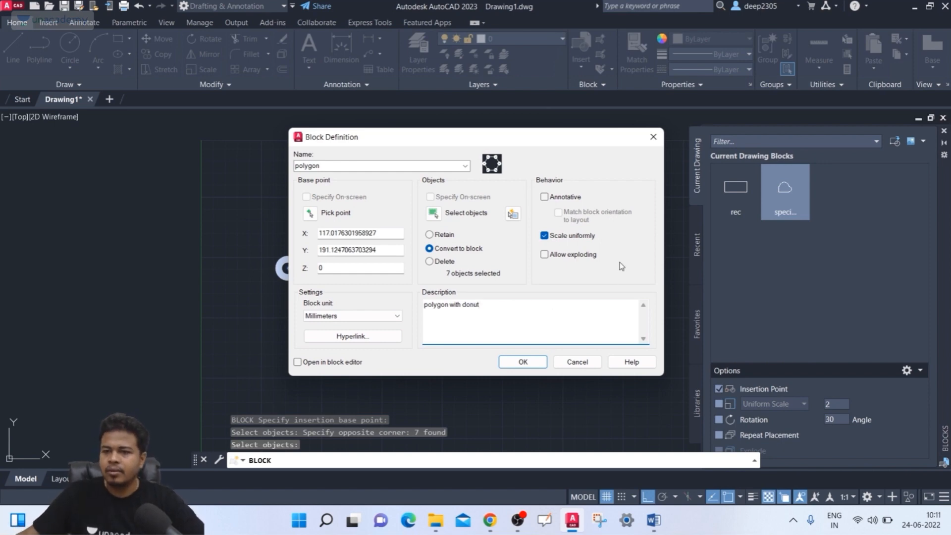
click(544, 237)
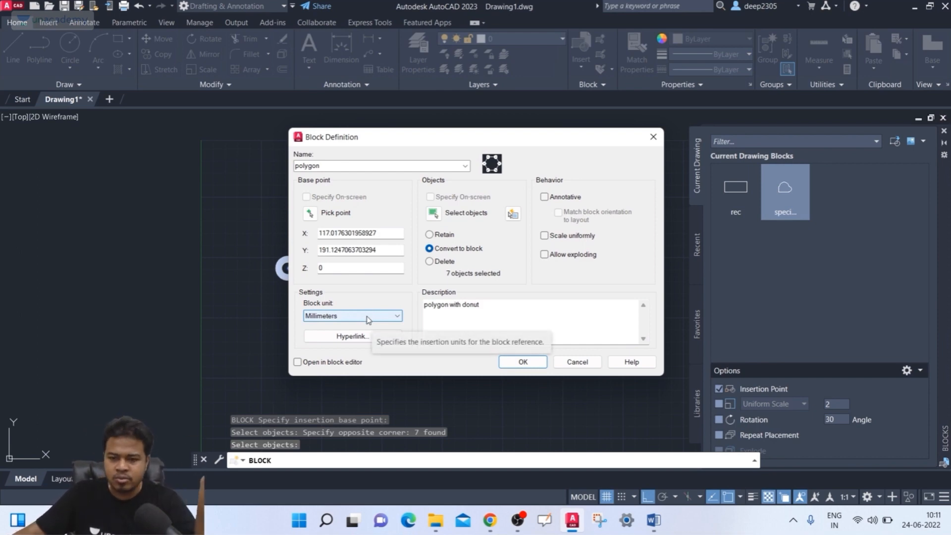
- Begin a web page hyperlink for the block, switch to Chrome to open google.com in a new tab, and copy its address
click(353, 336)
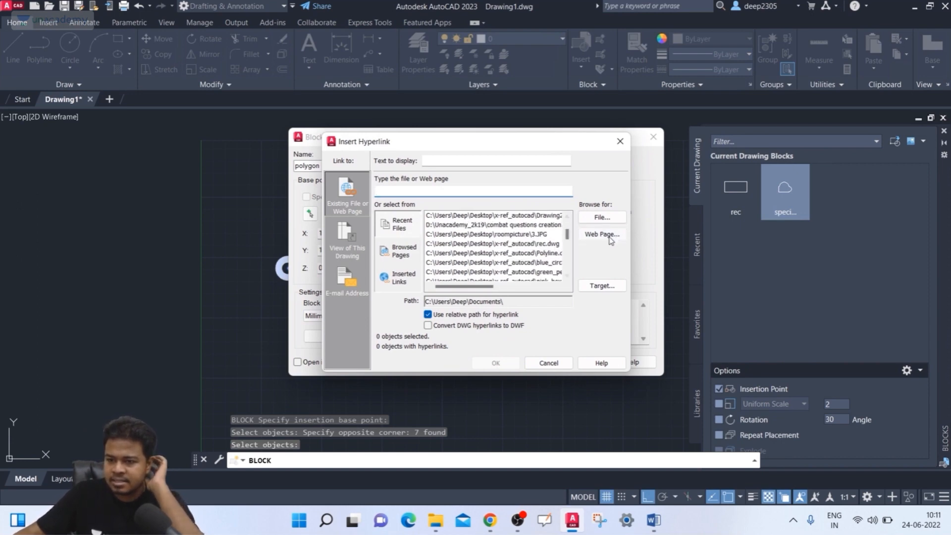
click(603, 237)
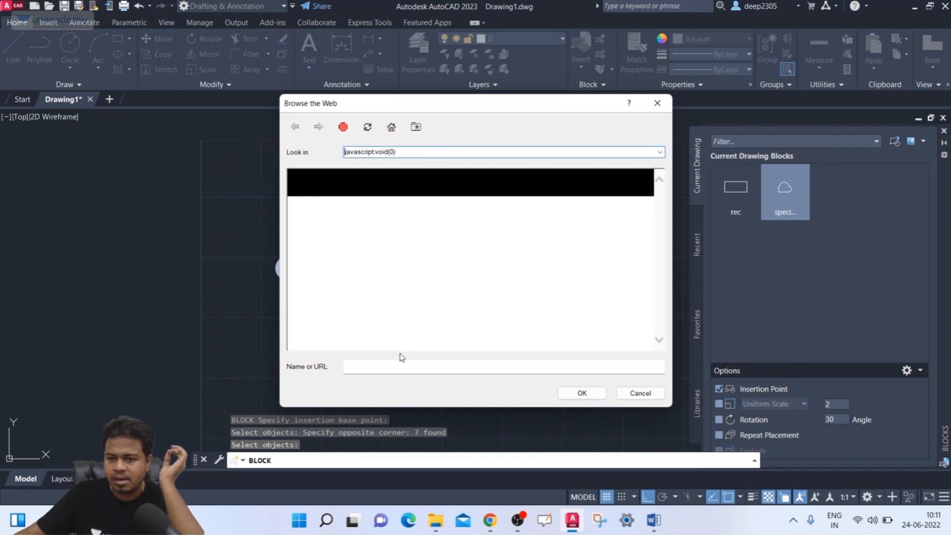
click(490, 520)
click(316, 11)
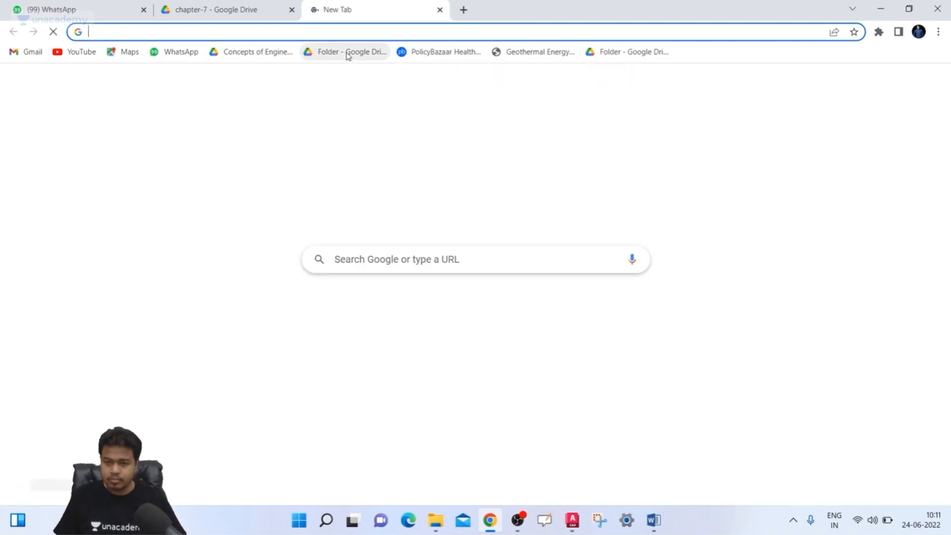
text(ogl)
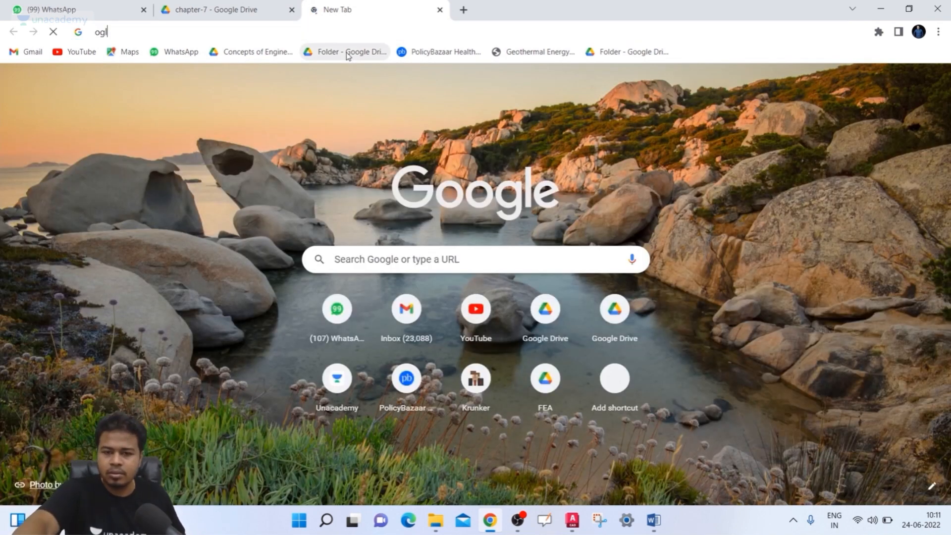
key(BackSpace)
key(BackSpace)
key(BackSpace)
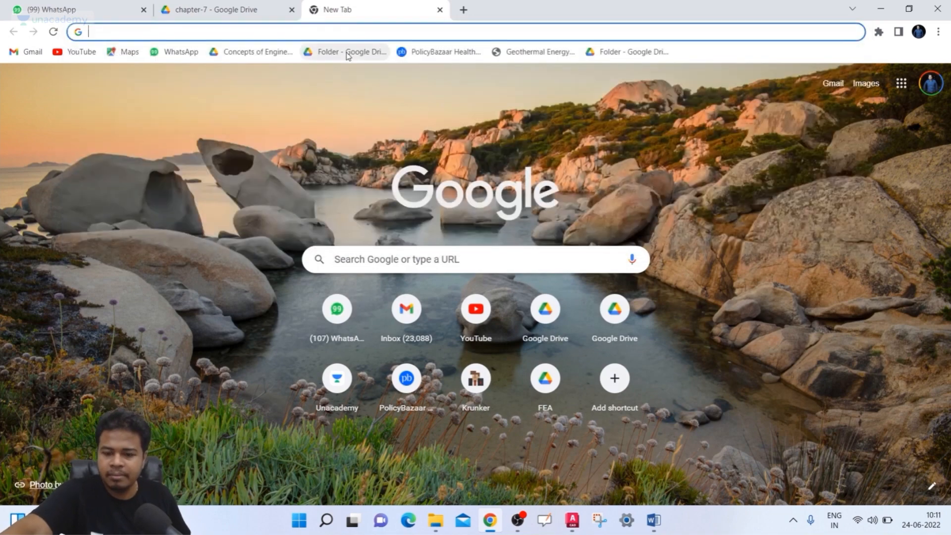
text(google)
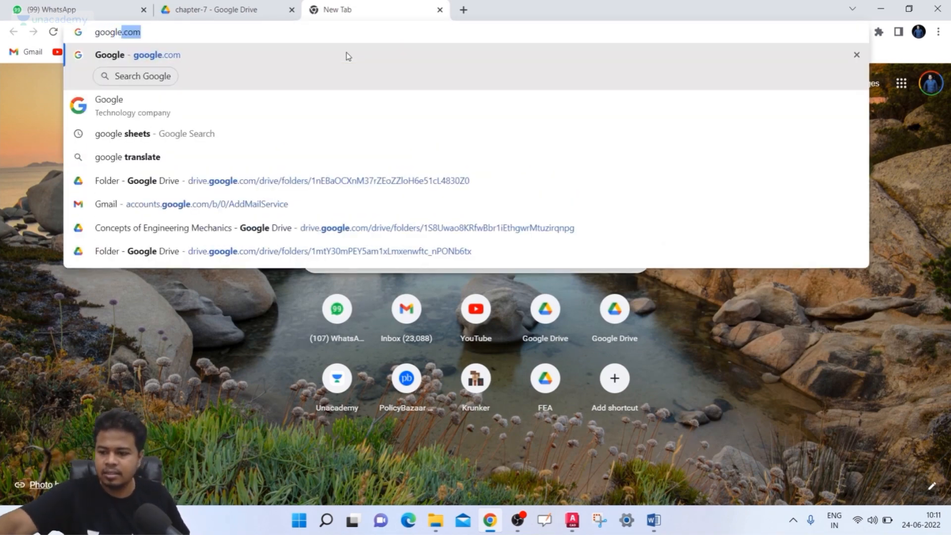
key(Return)
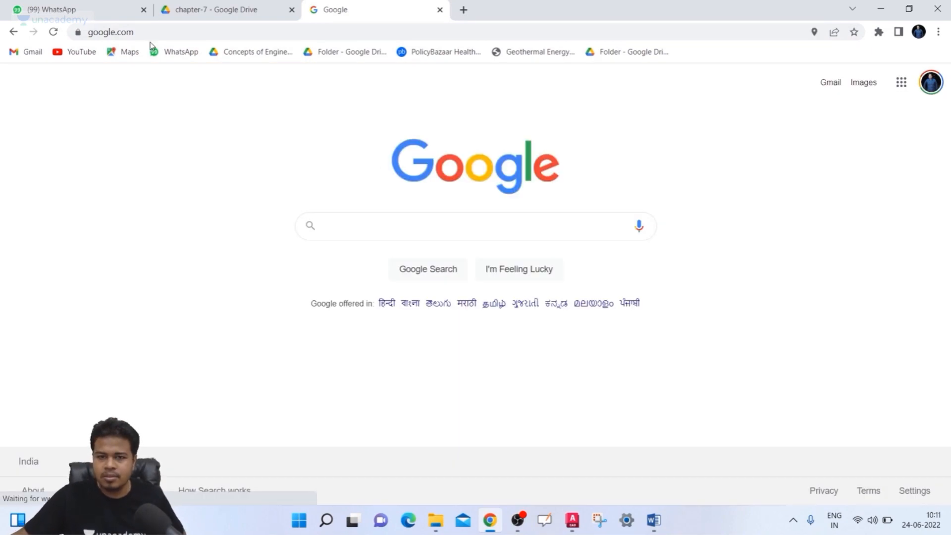
click(163, 34)
key(ctrl+c)
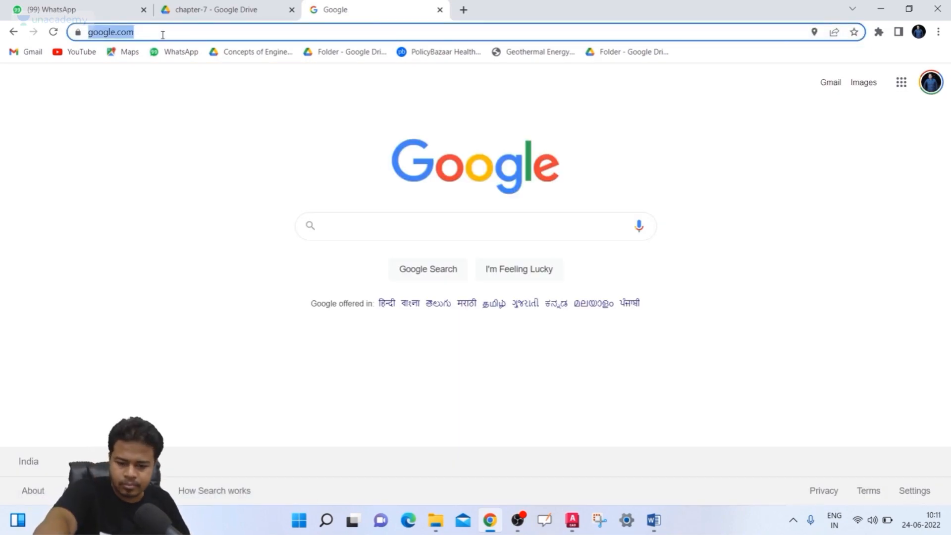
click(572, 531)
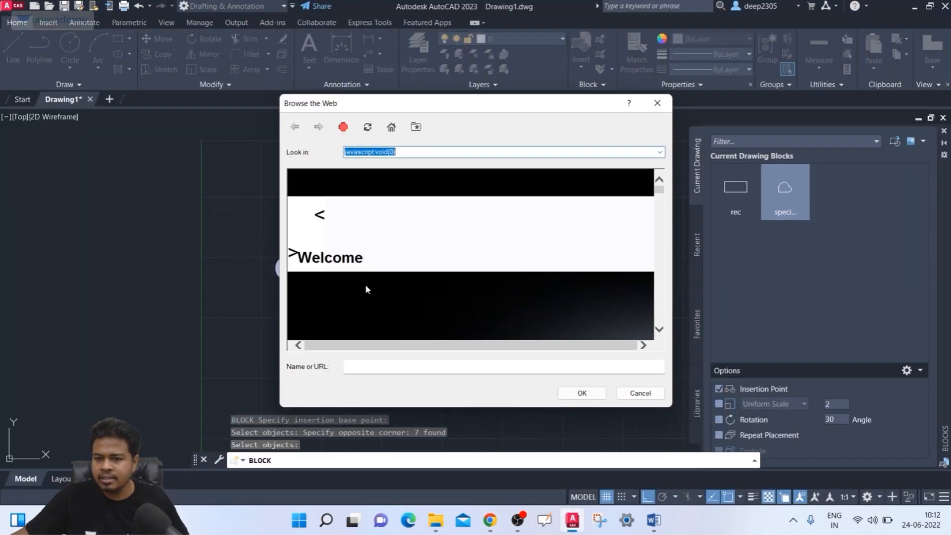
click(368, 366)
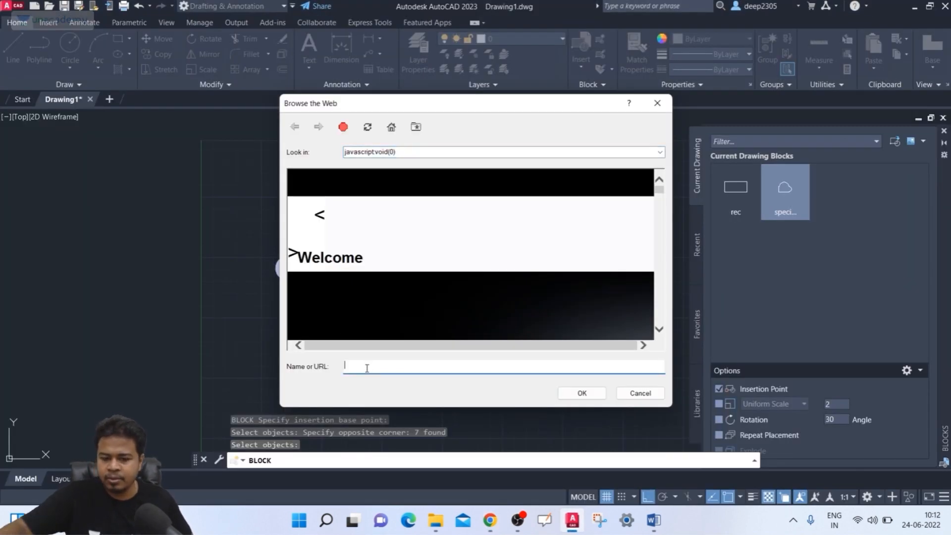
key(ctrl+v)
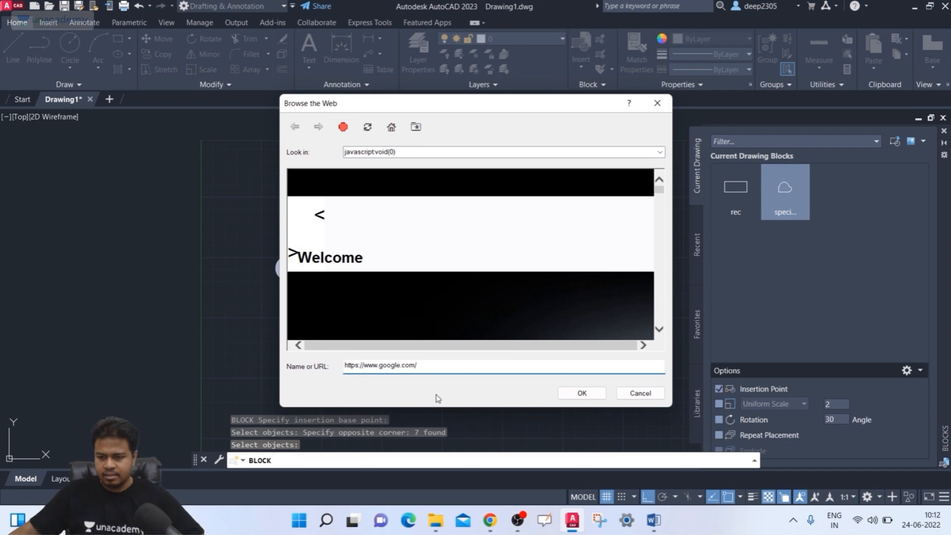
click(583, 392)
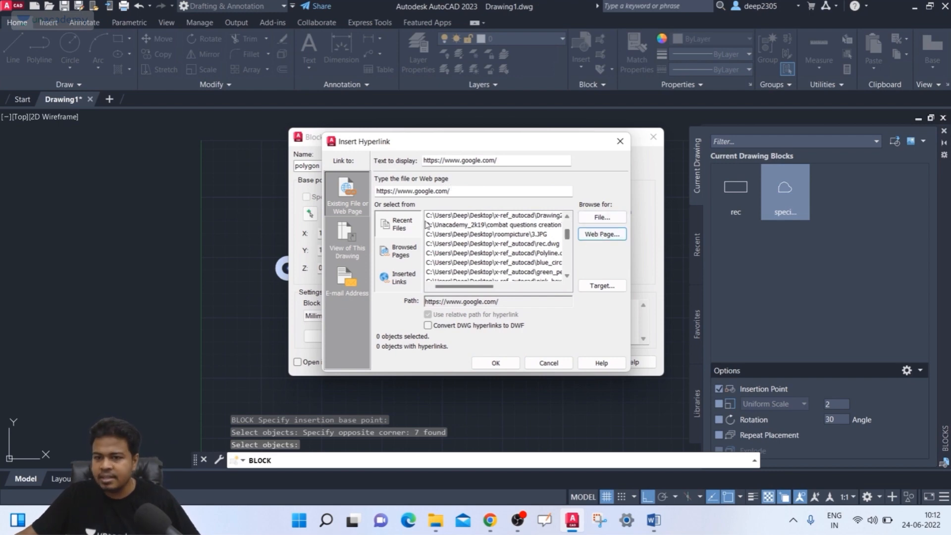
double_click(456, 190)
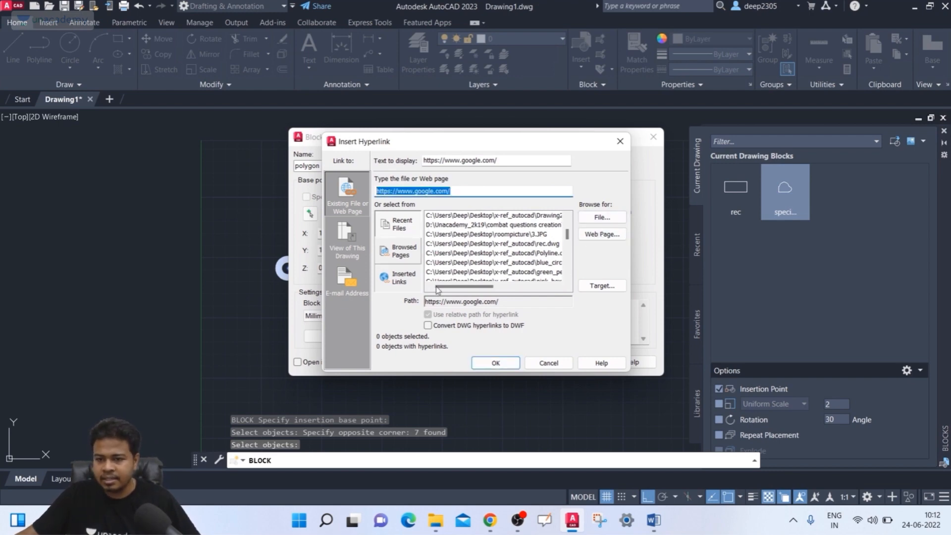
click(496, 362)
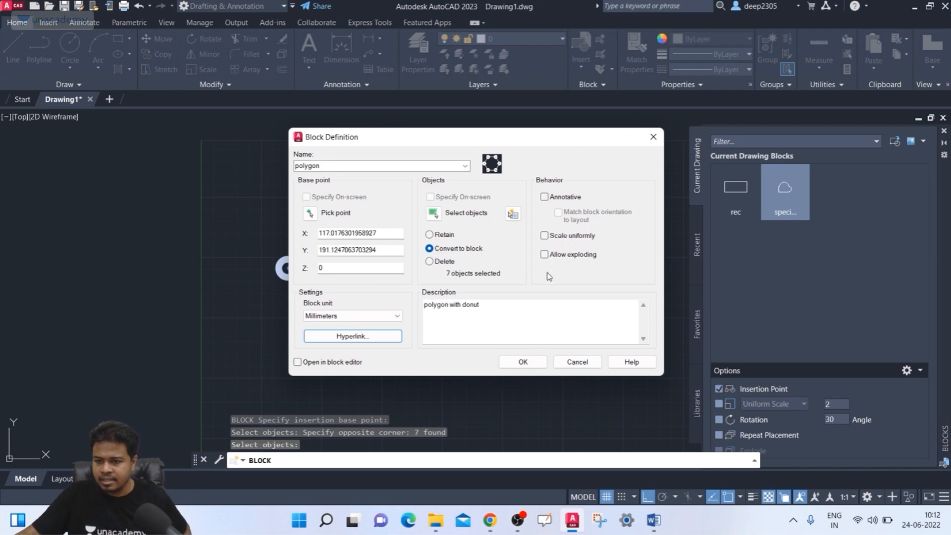
click(522, 364)
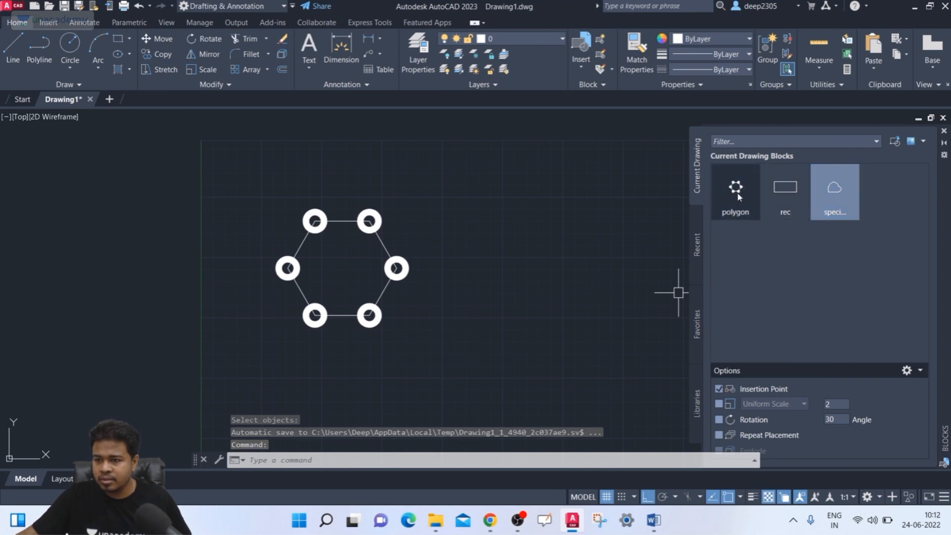
- Insert a copy of the polygon block at scale 2 and rotation 30 to the right of the original hexagon
mouse_move(736, 193)
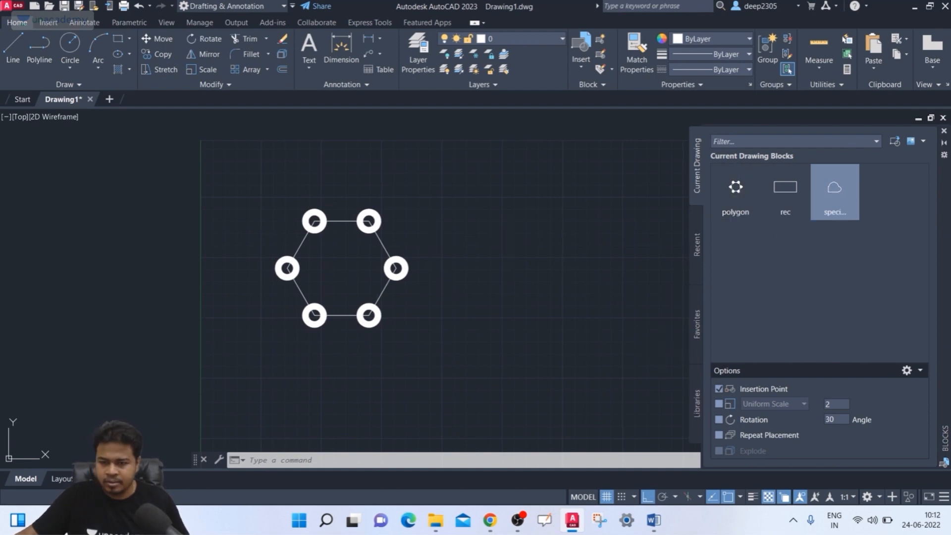
middle_drag(427, 240, 318, 216)
click(733, 195)
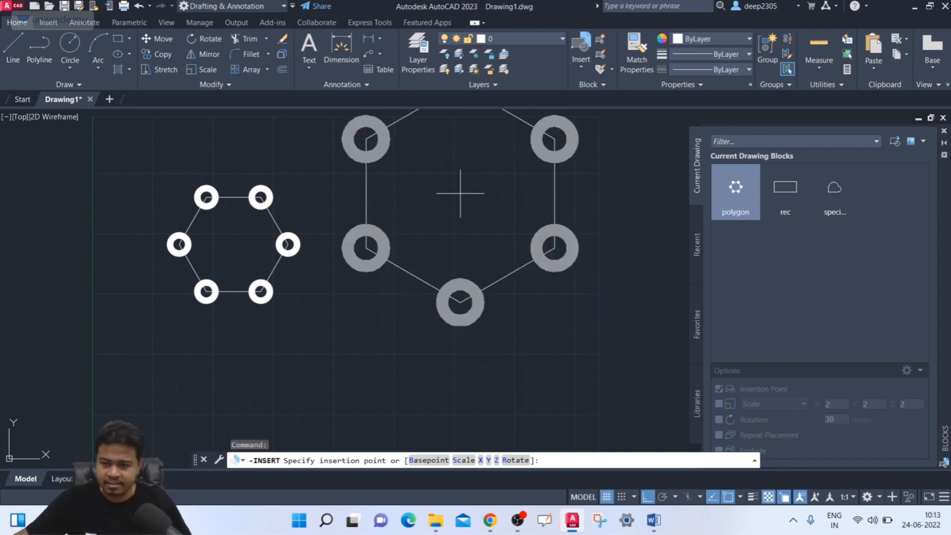
click(465, 250)
scroll(586, 208, down, 4)
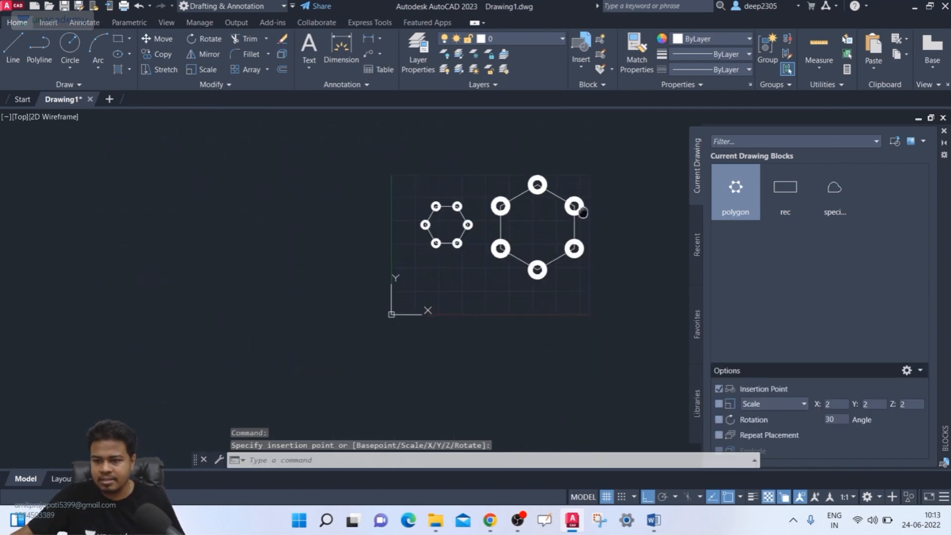
- Follow the Google hyperlink attached to the larger inserted polygon block
middle_drag(582, 212, 543, 168)
scroll(543, 163, up, 2)
click(527, 172)
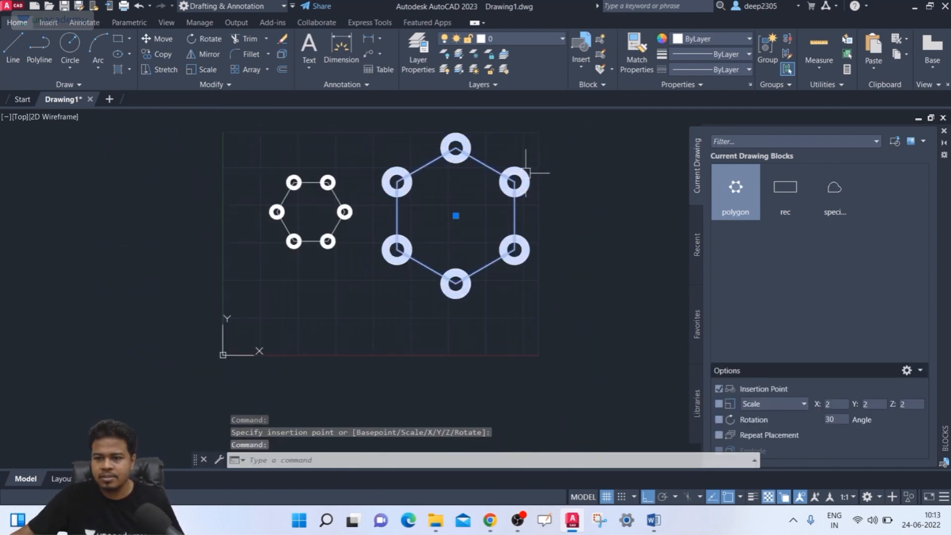
key(Escape)
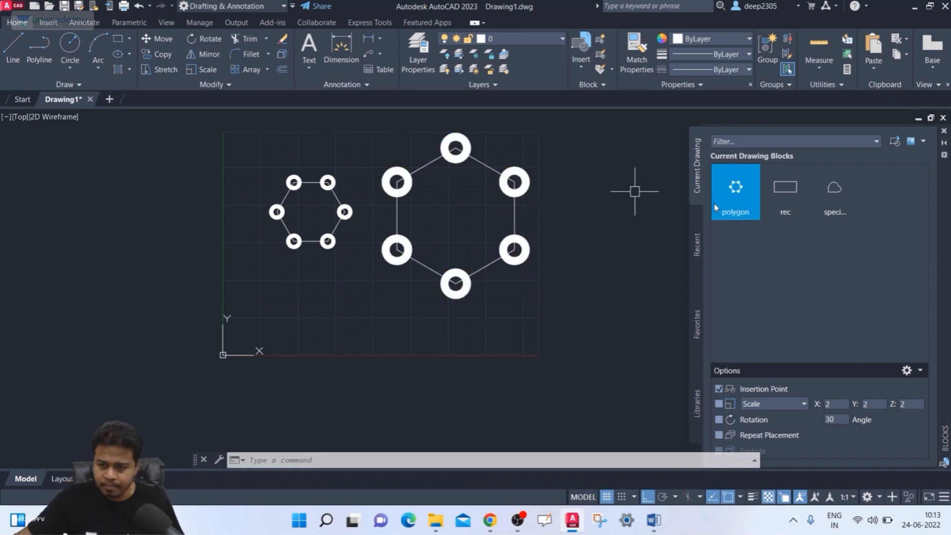
drag(722, 210, 526, 181)
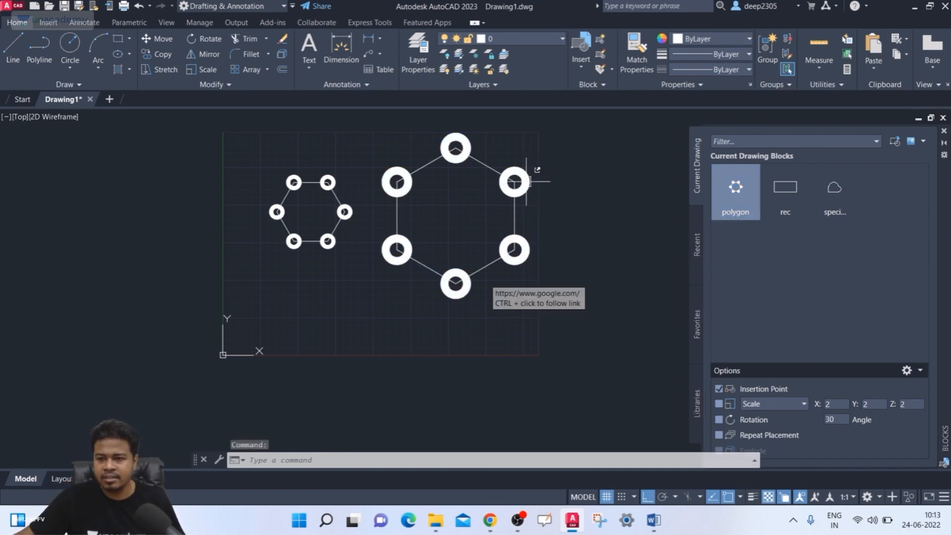
ctrl+click(526, 182)
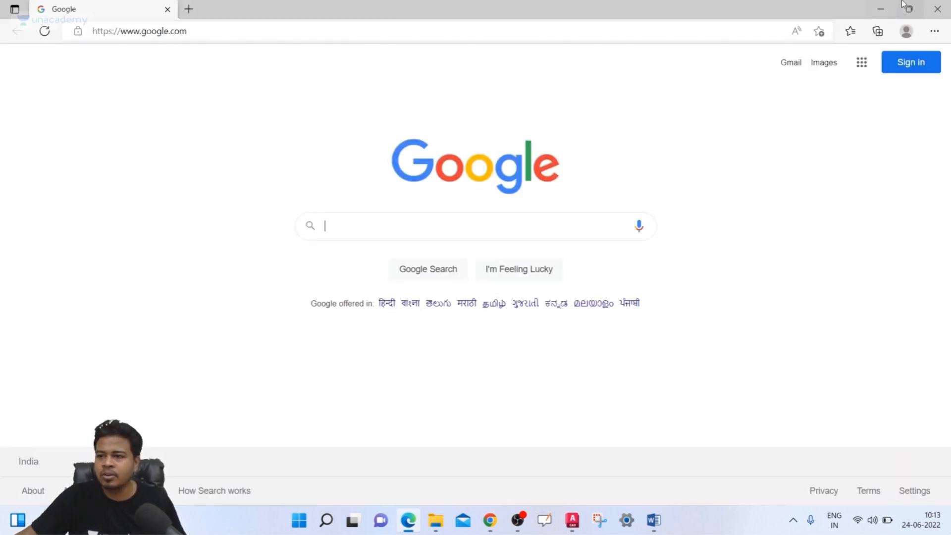
- Close the opened Google page, minimise Chrome and switch back to AutoCAD
click(937, 9)
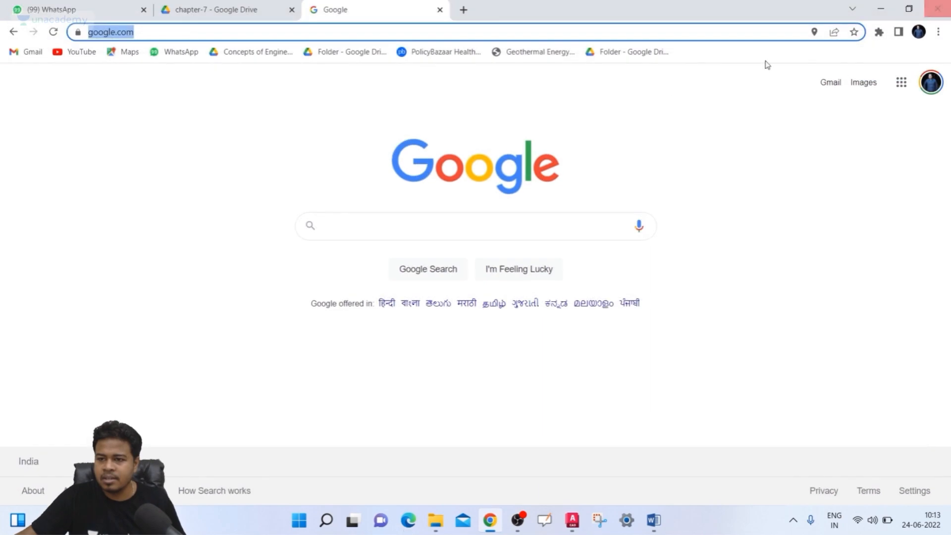
click(881, 9)
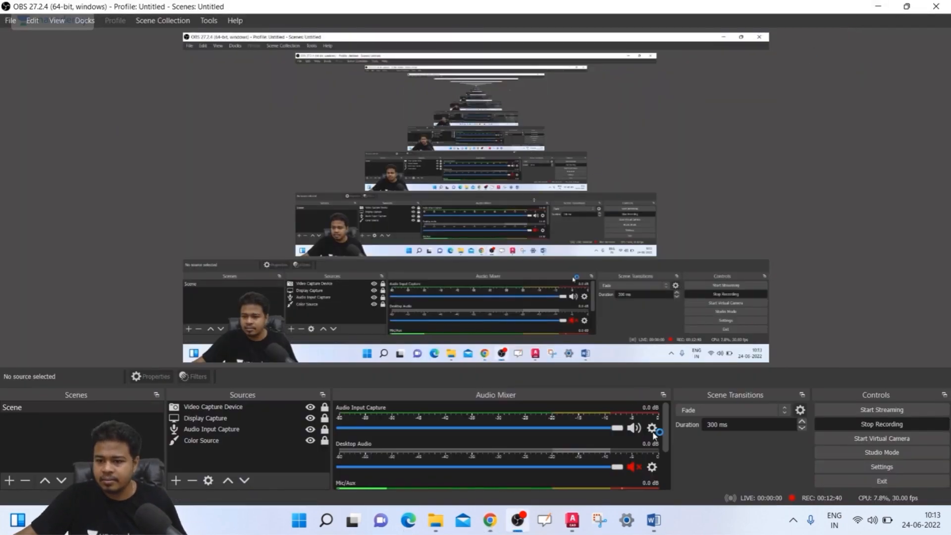
click(571, 520)
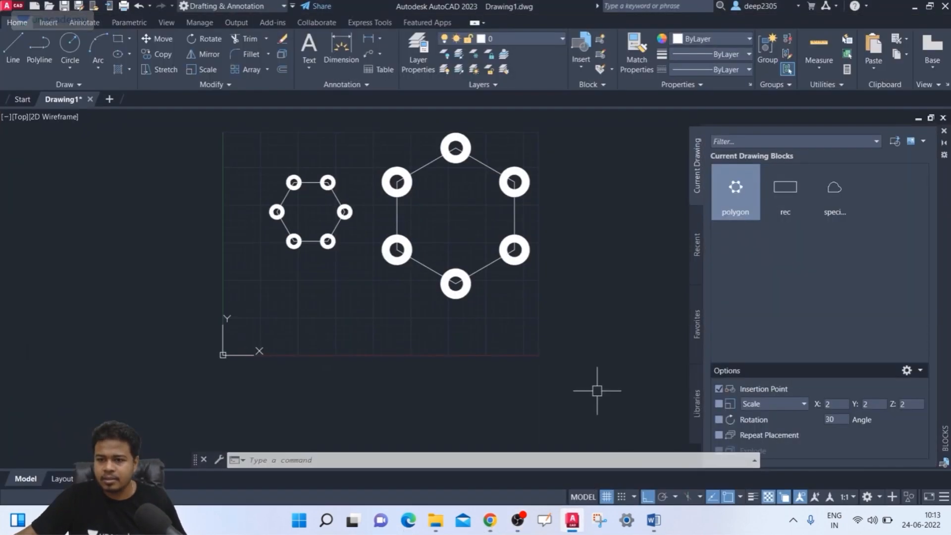
- Follow the polygon block's web link once more and return to AutoCAD
middle_drag(558, 202, 560, 224)
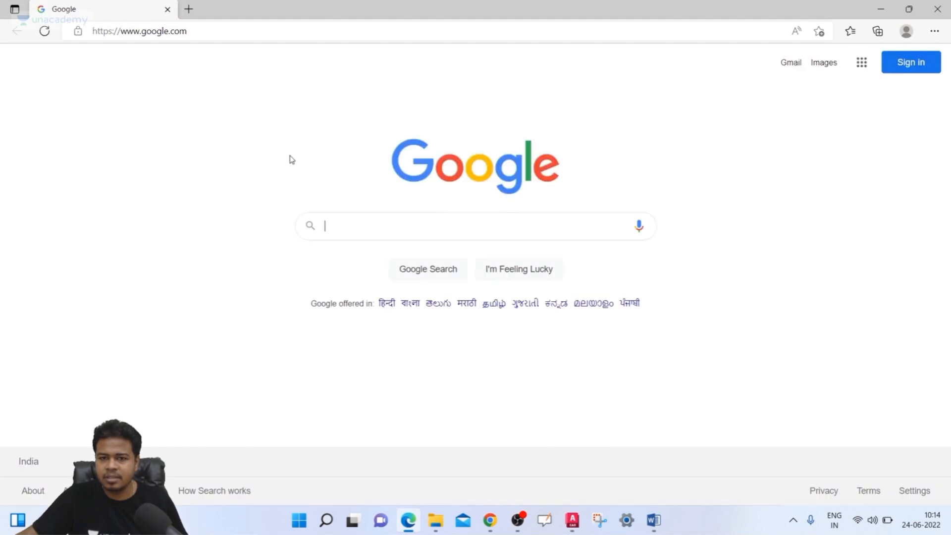
click(571, 520)
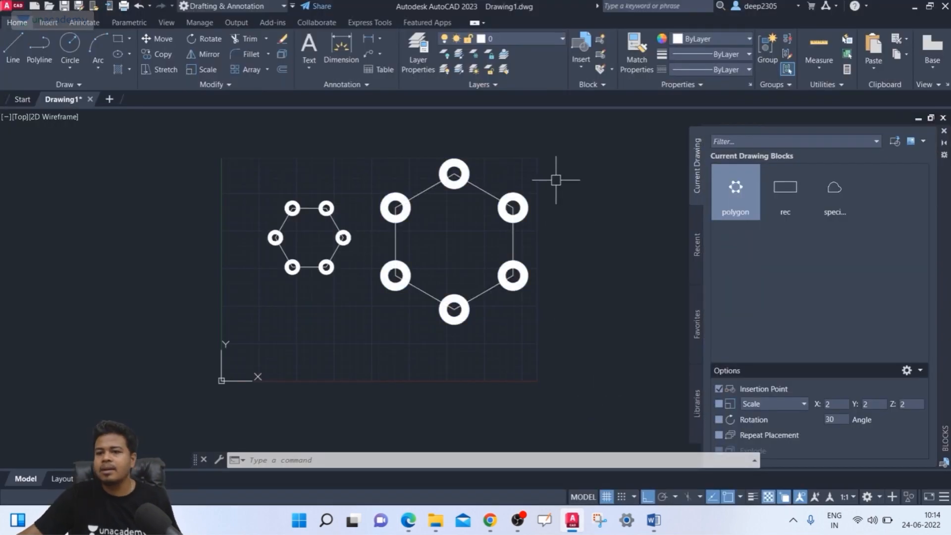
key(Escape)
key(Escape)
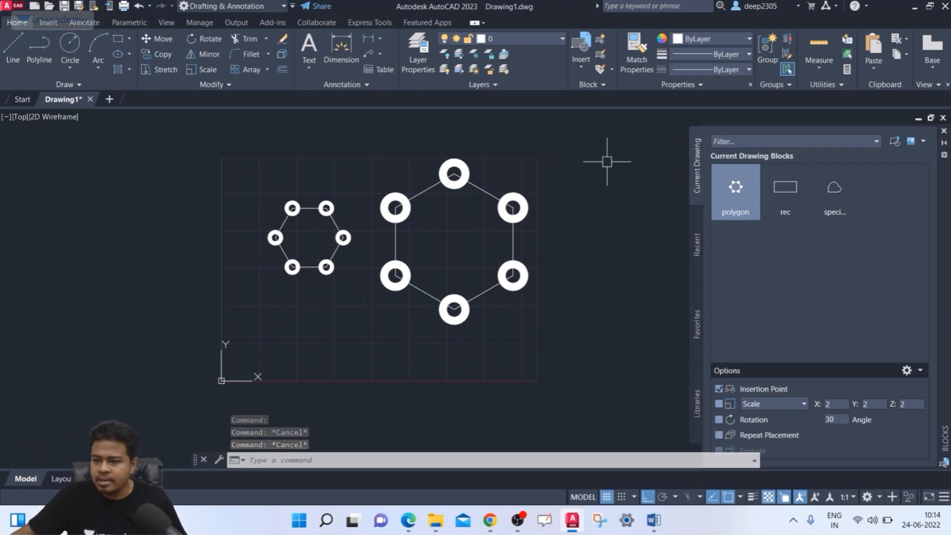
- Insert a polygon block copy with scale X 1, Y 2, Z 1 in the empty area left of the drawing's origin
click(776, 404)
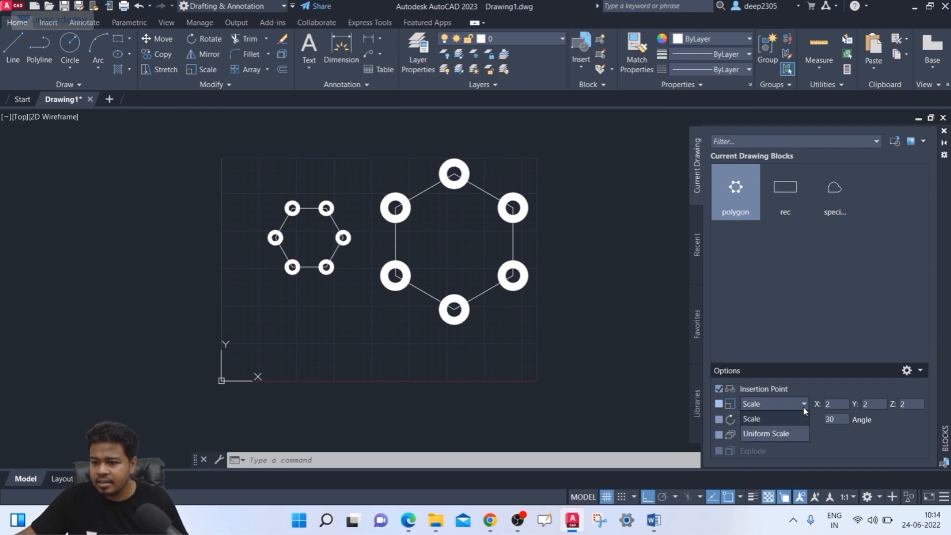
click(802, 406)
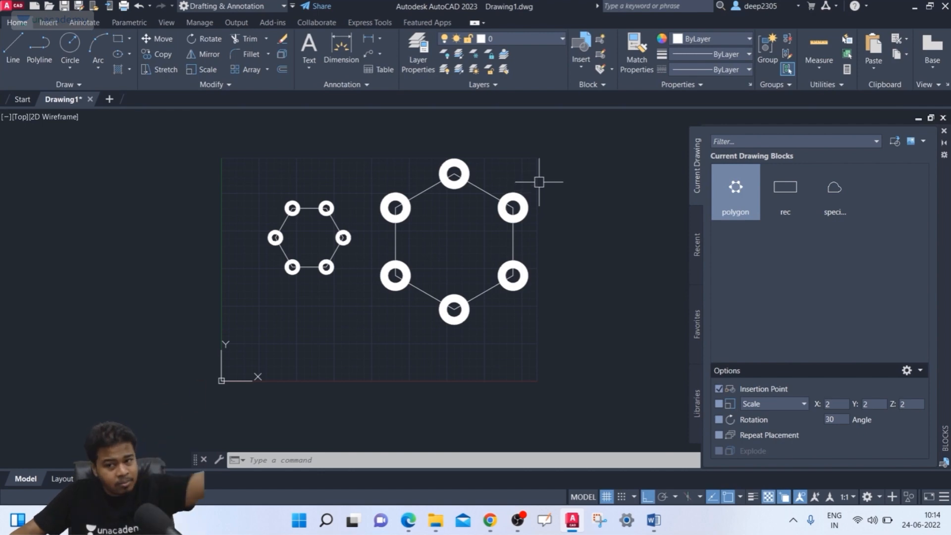
double_click(864, 404)
double_click(831, 405)
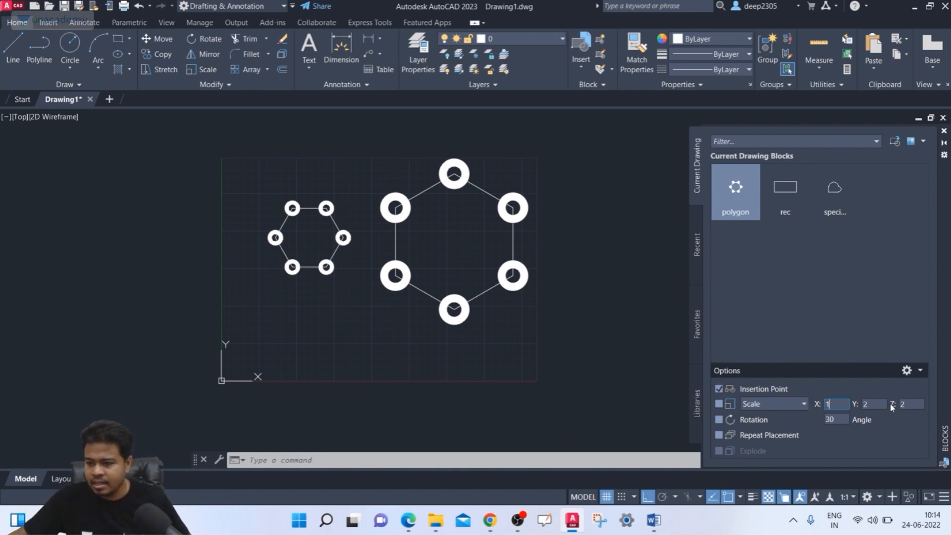
key(Tab)
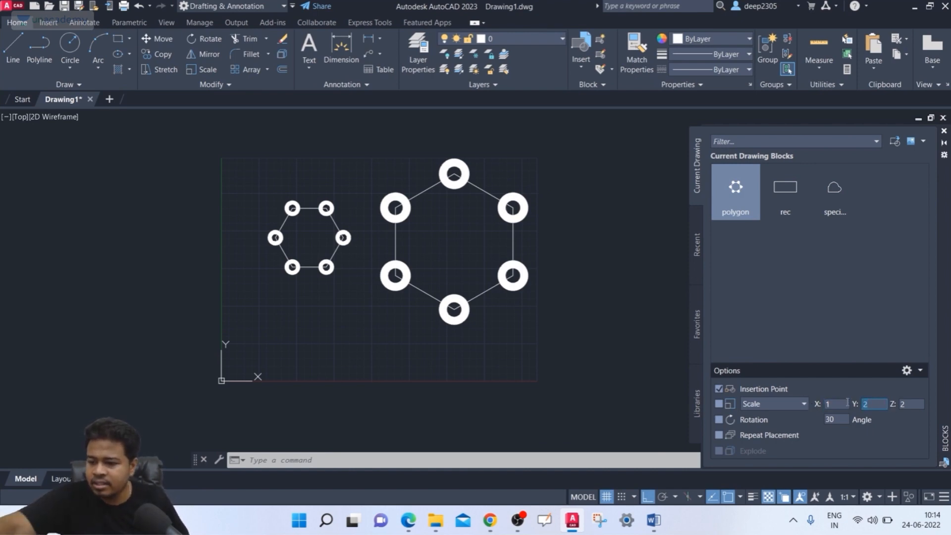
double_click(901, 405)
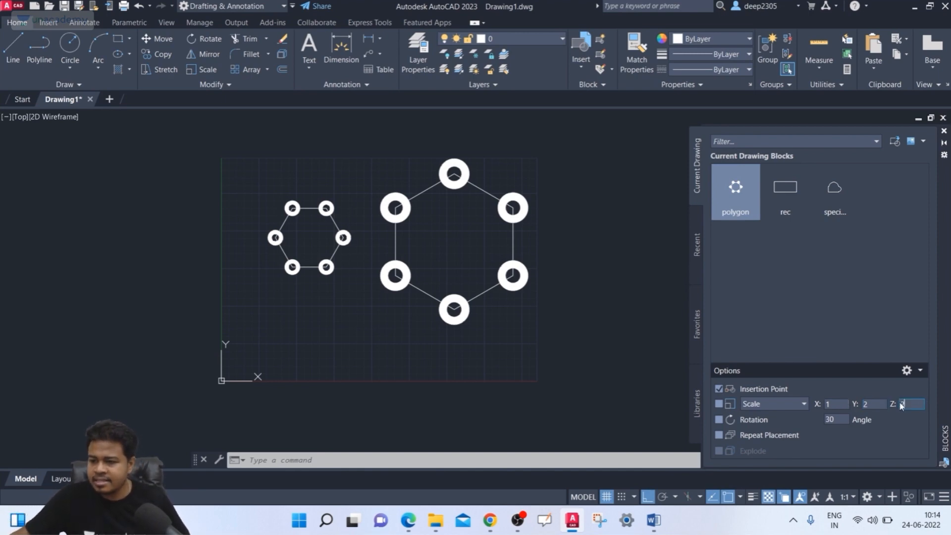
text(1)
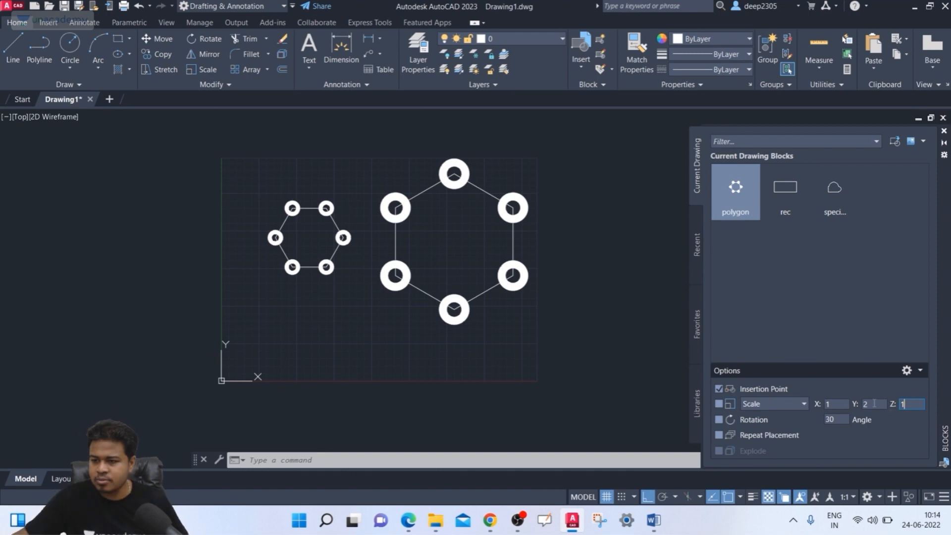
click(728, 188)
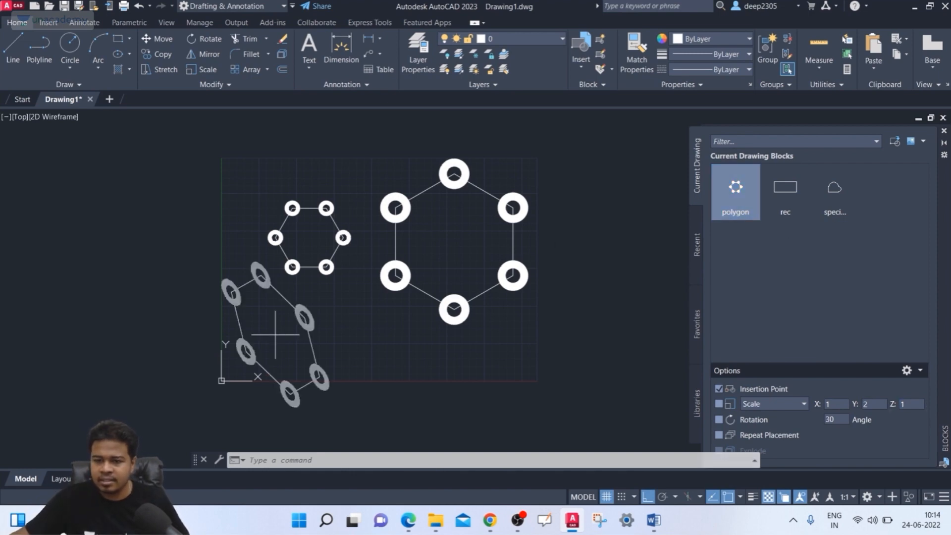
click(138, 308)
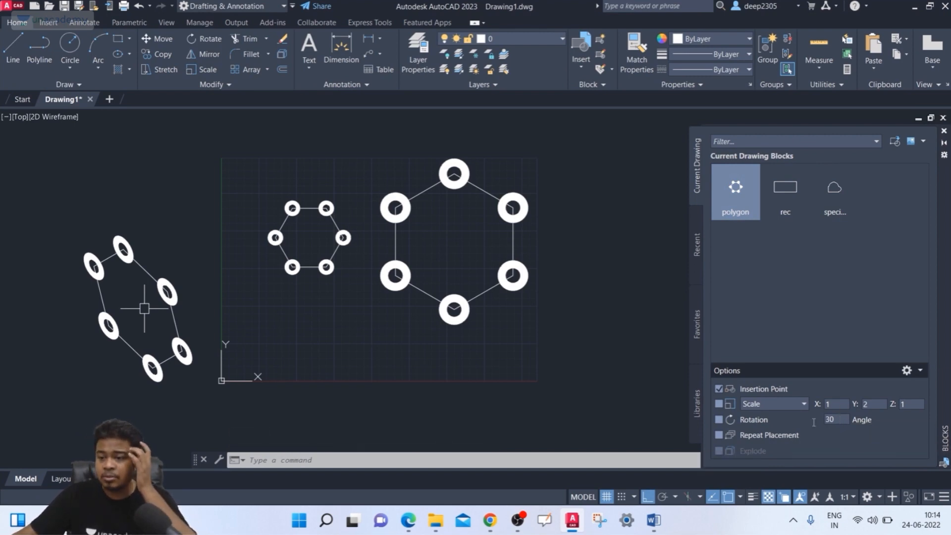
- Set the insertion rotation to 0 and place another polygon block copy directly below the original small hexagon
key(Tab)
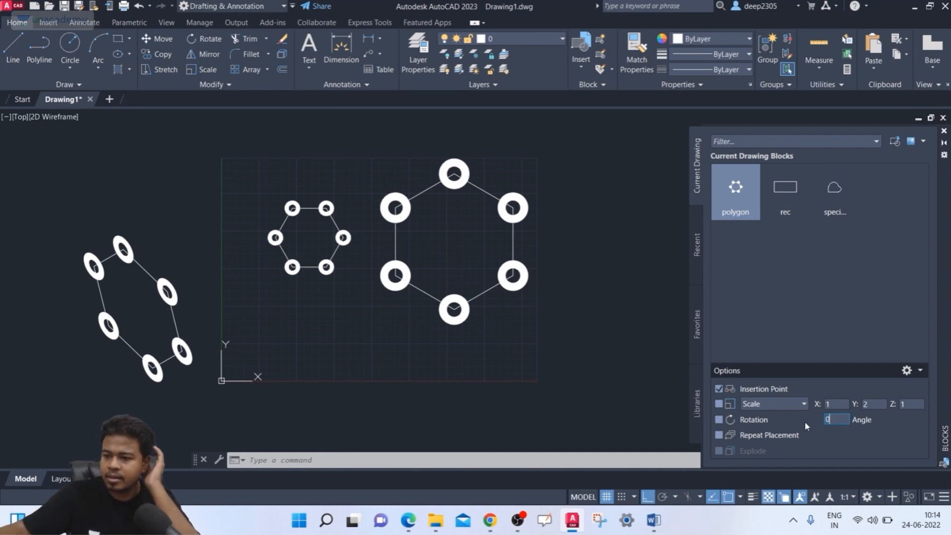
text(0)
key(Return)
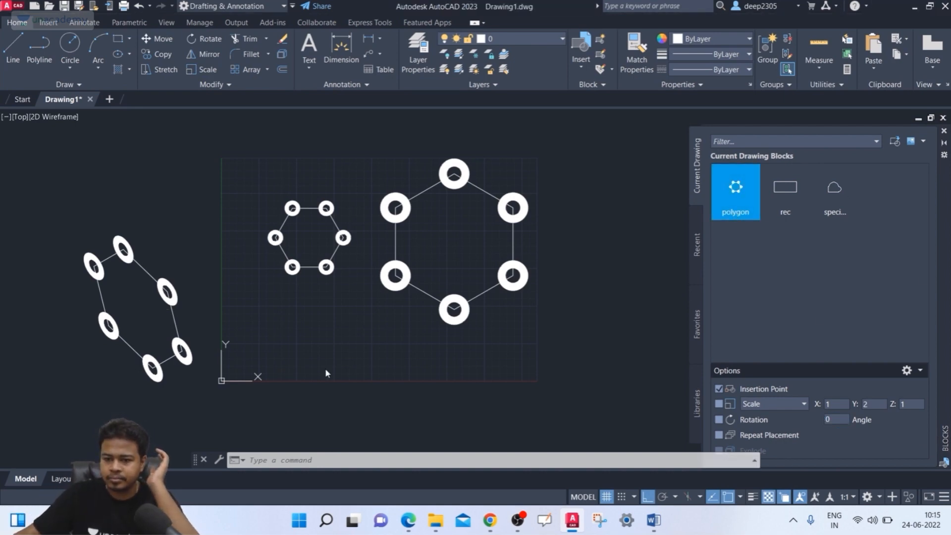
middle_drag(325, 368, 335, 352)
click(317, 352)
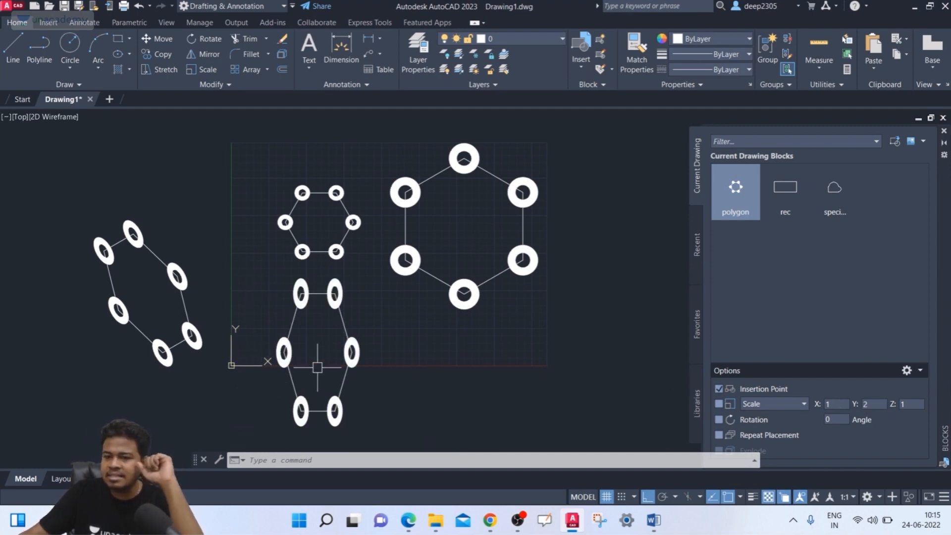
- Set the Y scale to 1 and insert a polygon block copy to the upper left of the original small hexagon
drag(872, 402, 825, 406)
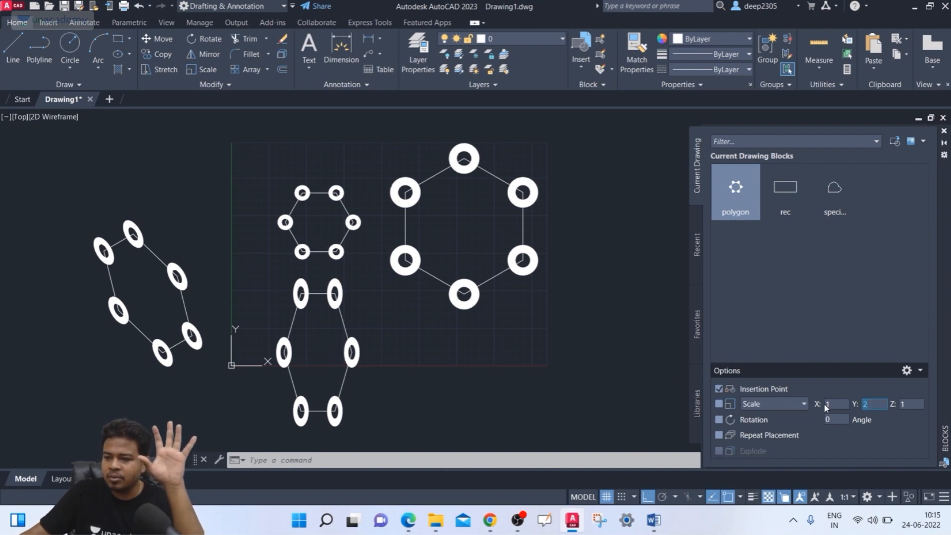
text(1)
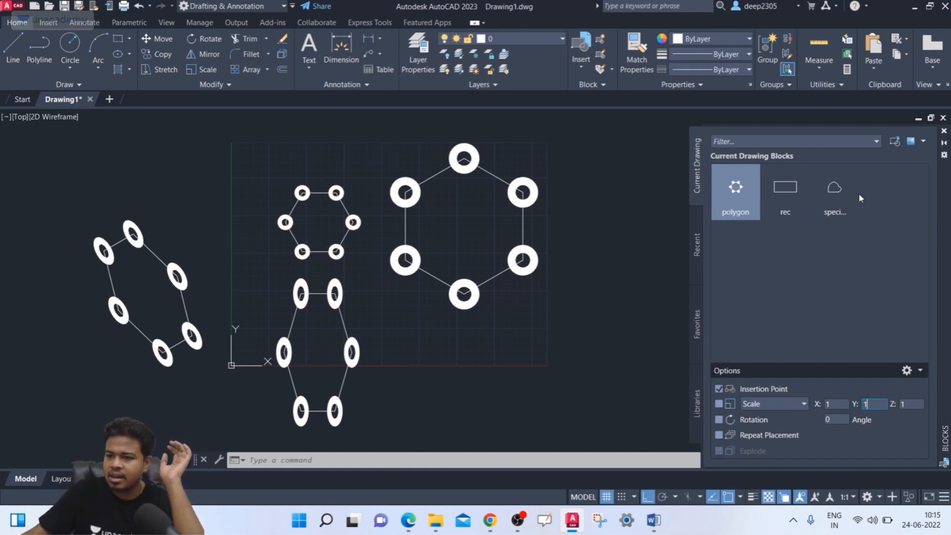
click(735, 190)
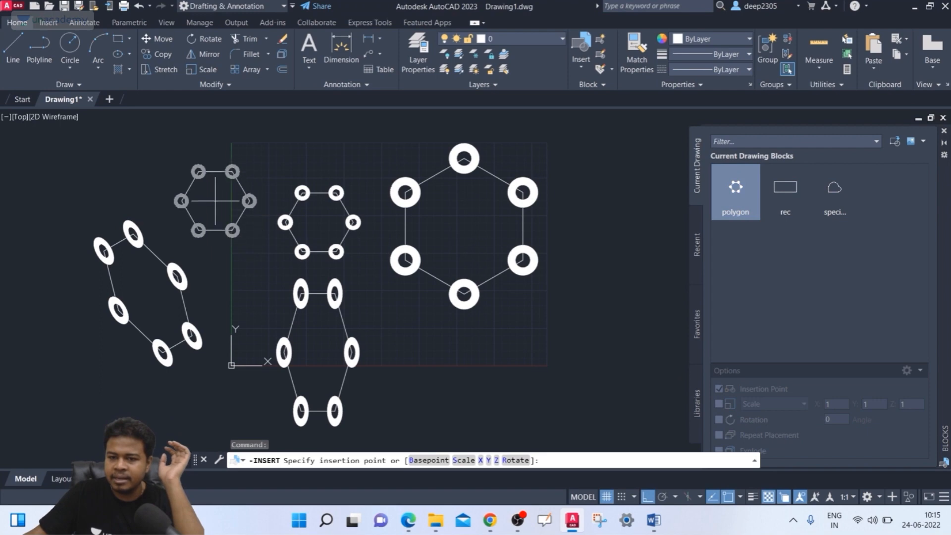
click(214, 201)
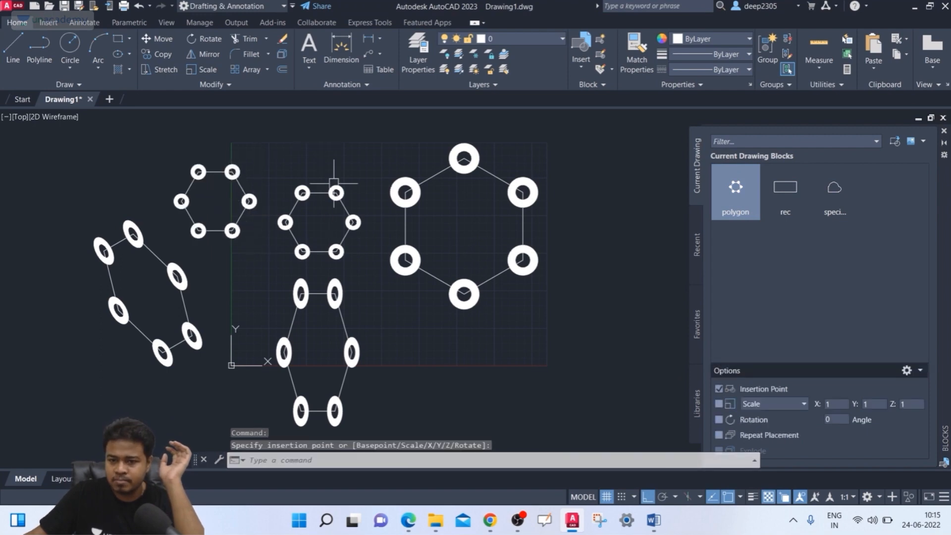
scroll(315, 199, up, 2)
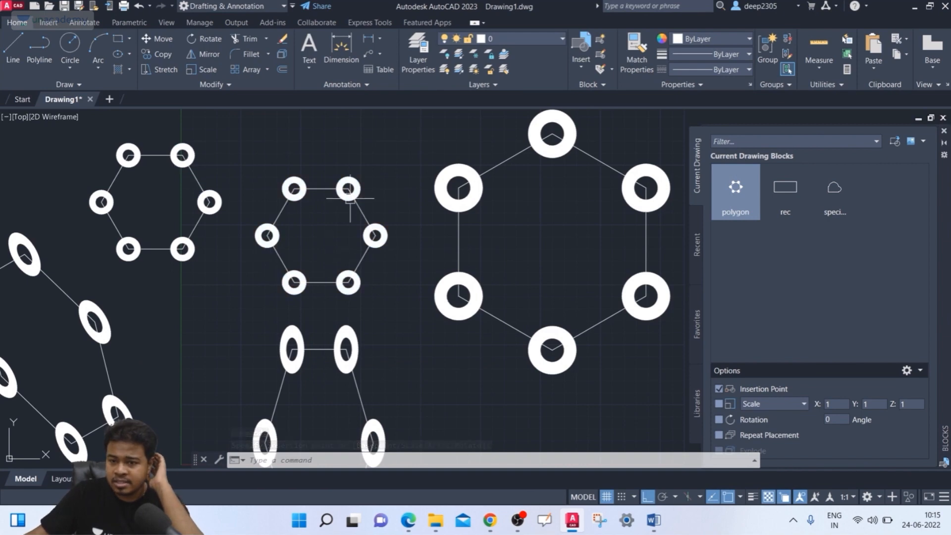
scroll(395, 256, down, 3)
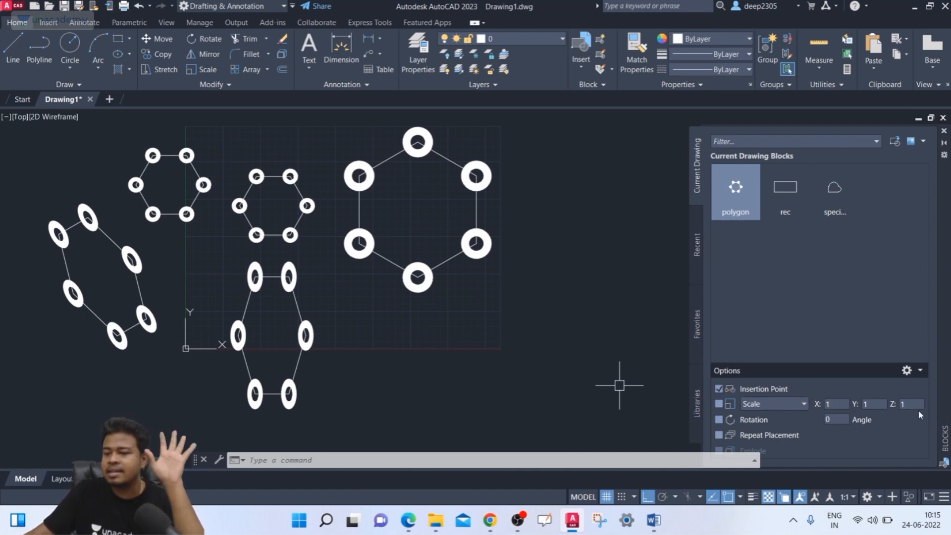
- Switch the insertion scaling to Uniform Scale 2 and place a polygon block copy to the lower right of the large hexagon
click(791, 403)
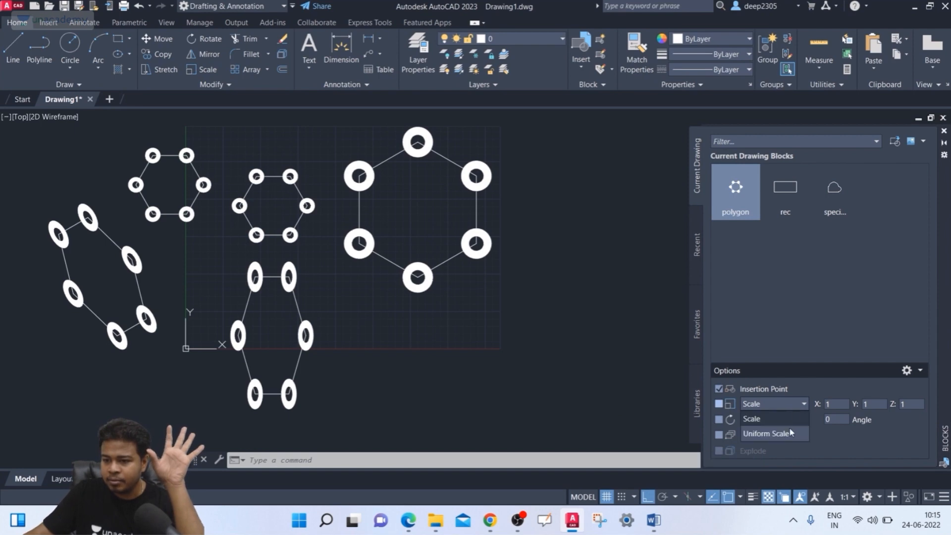
click(790, 432)
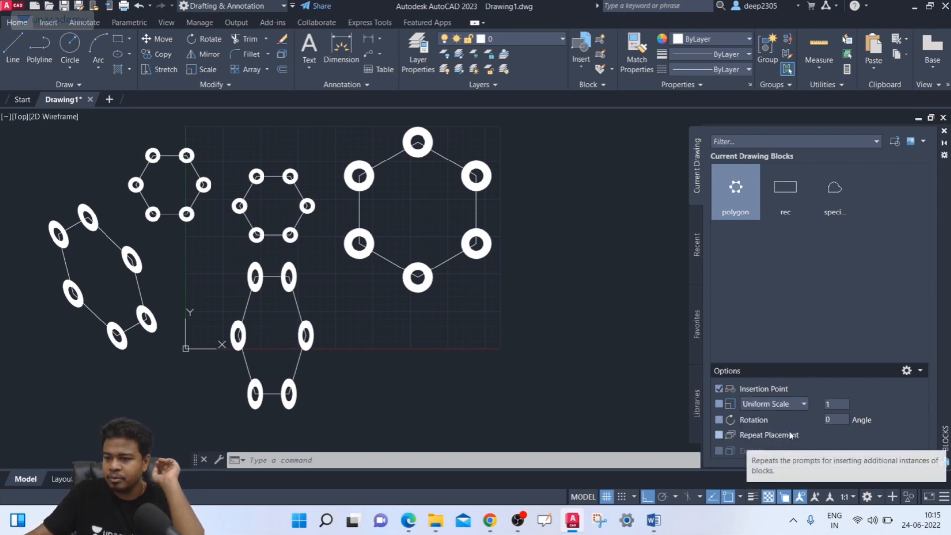
click(828, 404)
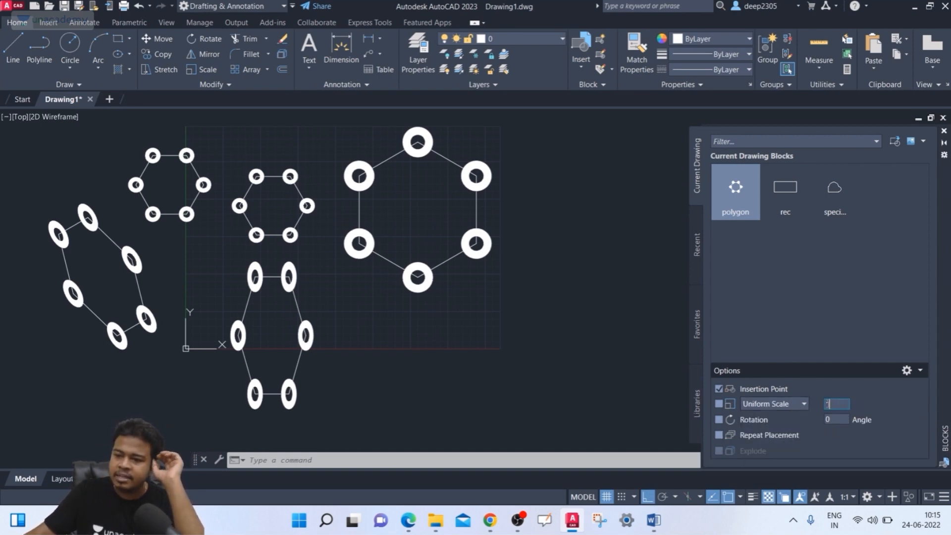
text(2)
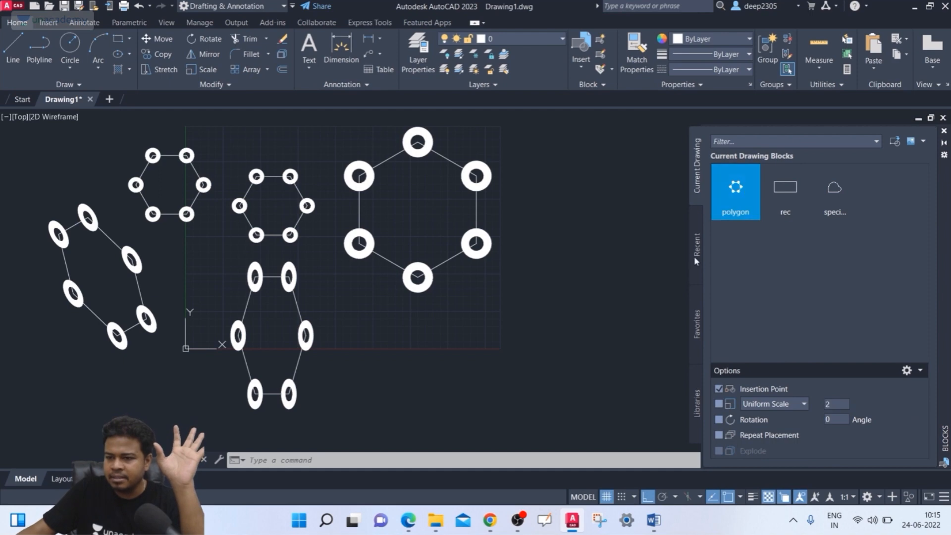
click(535, 356)
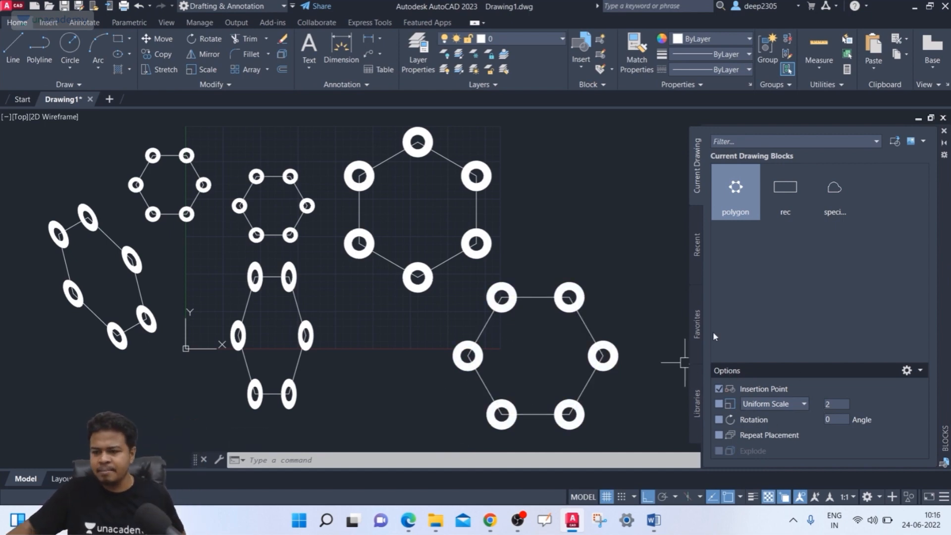
key(Escape)
scroll(527, 245, down, 2)
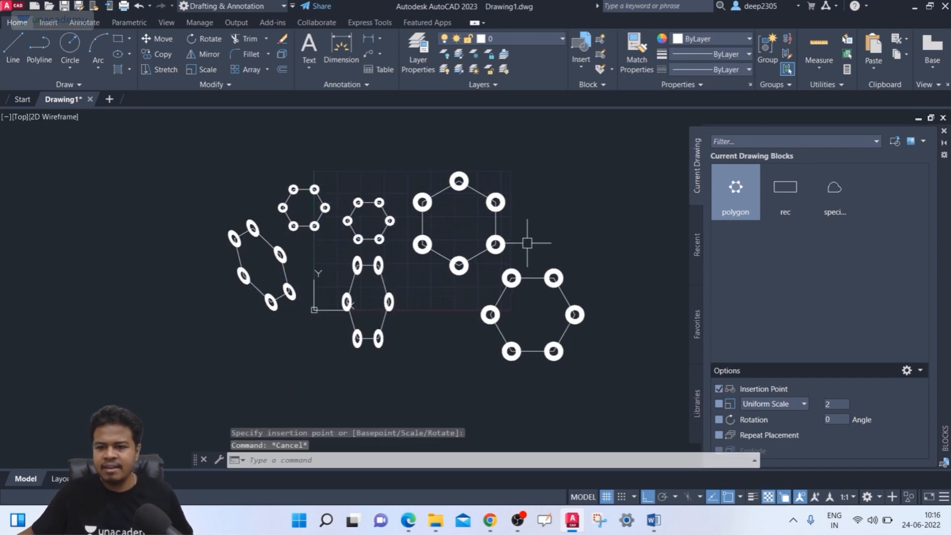
scroll(527, 243, up, 4)
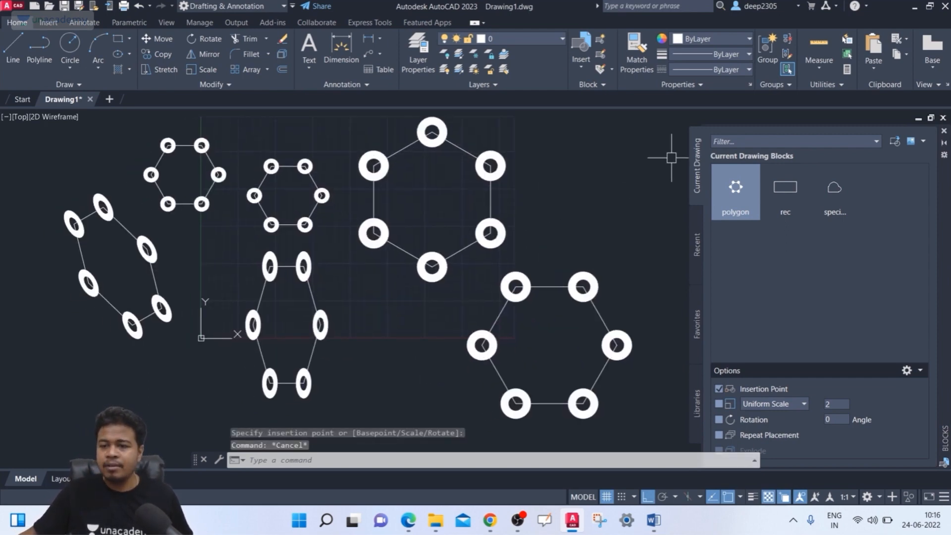
click(664, 142)
key(Escape)
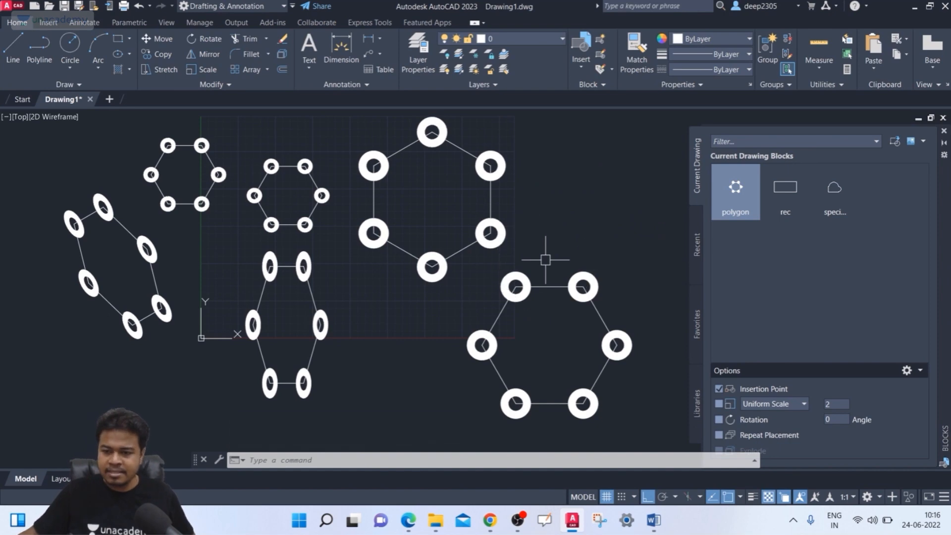
- Test the hyperlink on the uniformly scaled polygon block at the lower right of the large hexagon, then switch back to AutoCAD
ctrl+click(550, 287)
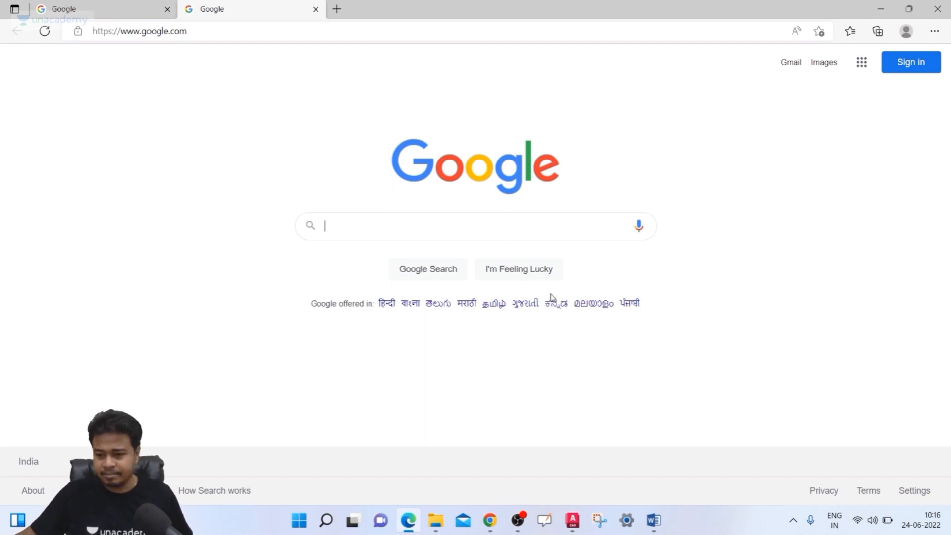
click(571, 522)
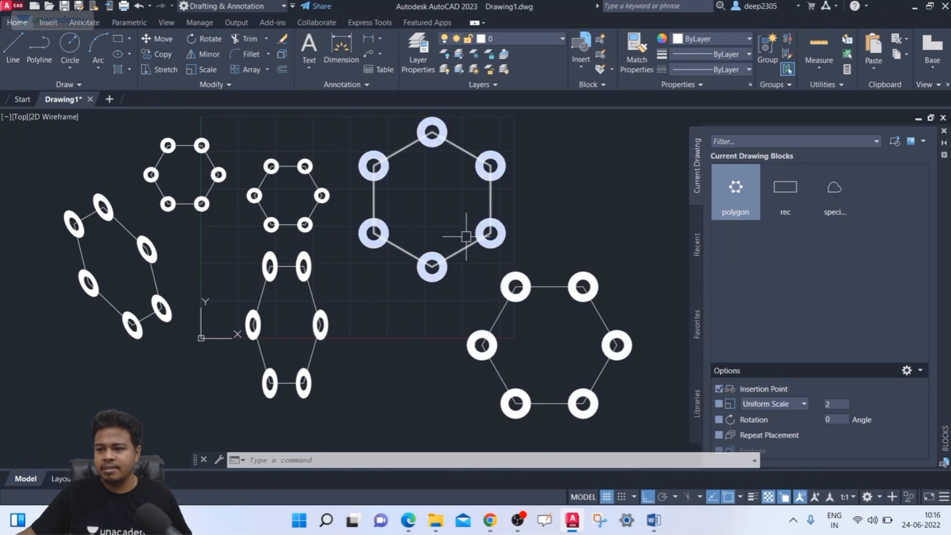
- Erase all the polygon block copies from the drawing area
key(Escape)
key(Escape)
click(630, 138)
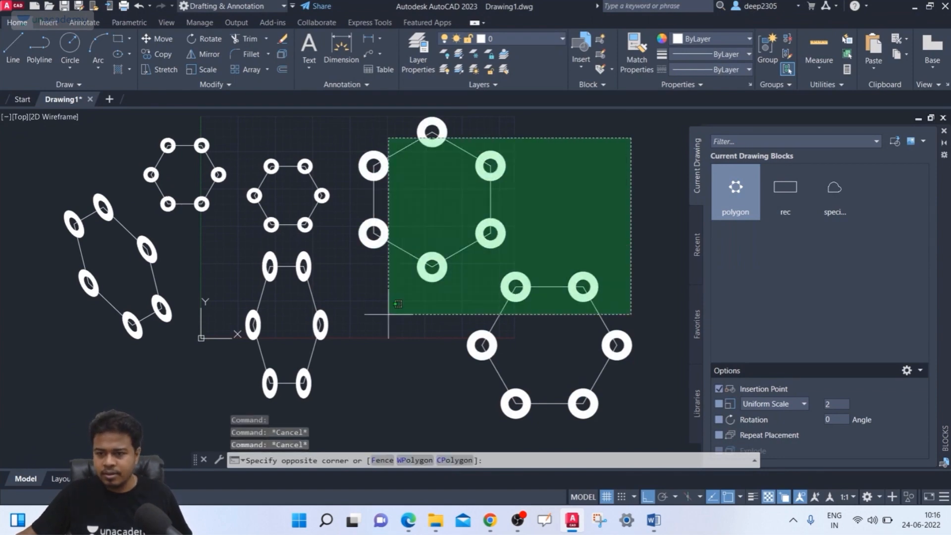
click(26, 395)
key(Delete)
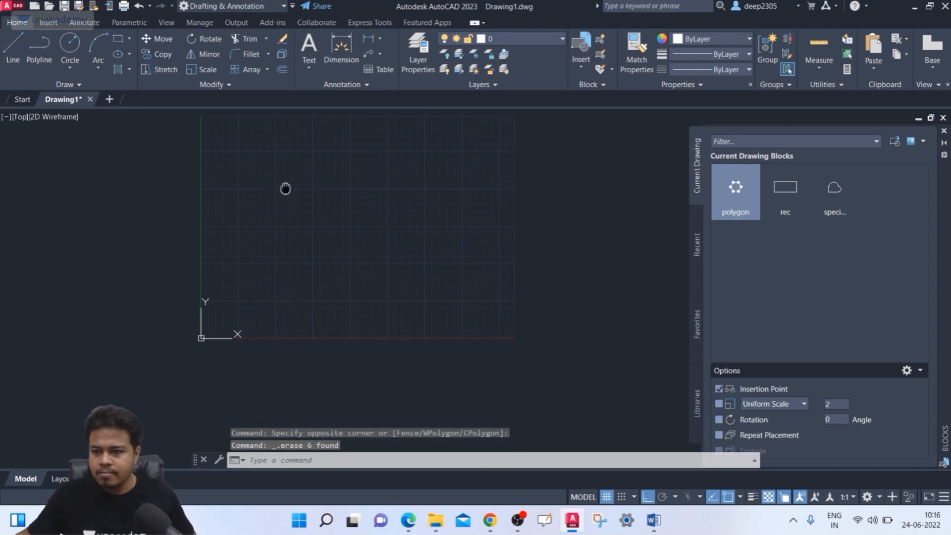
middle_drag(284, 186, 291, 212)
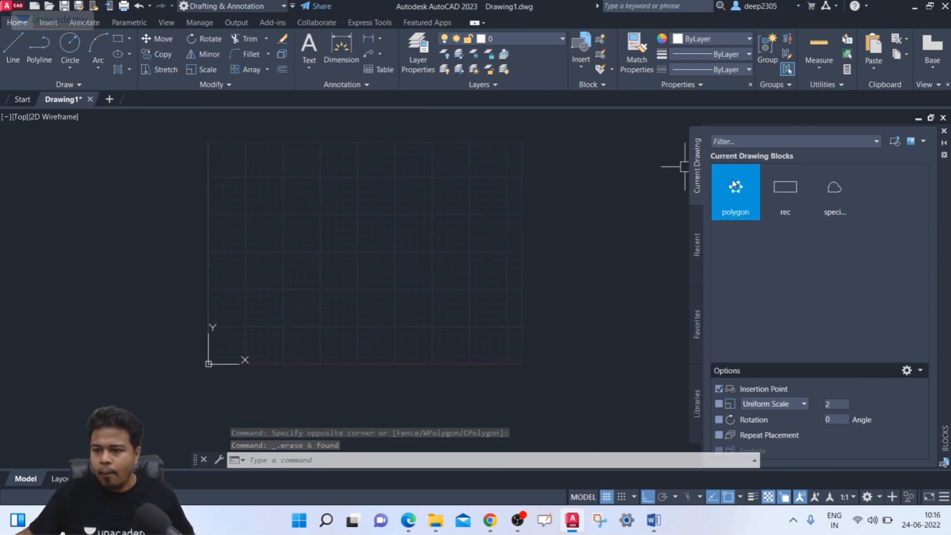
key(Escape)
key(Escape)
key(Escape)
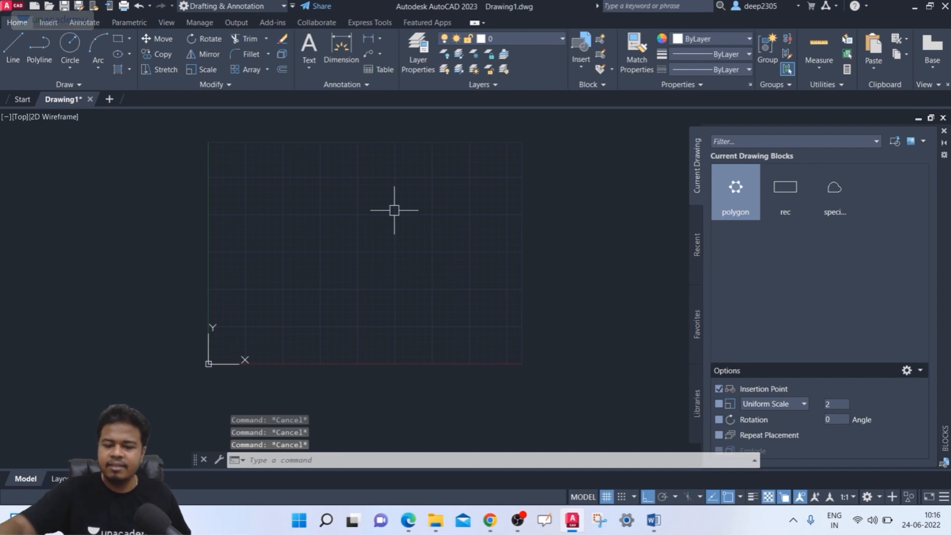
- Draw a wide horizontal rectangle inside the grid area as the house's wall
text(rec)
key(Return)
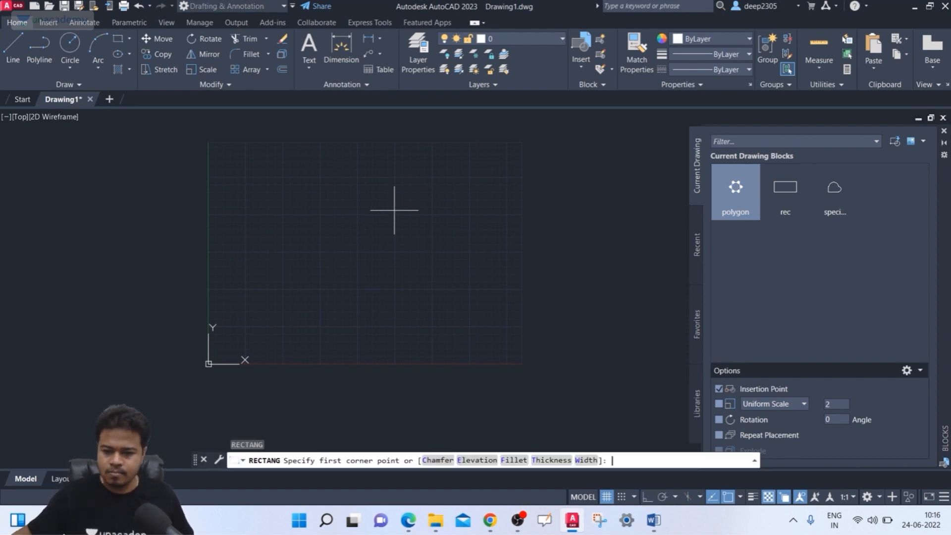
click(270, 233)
click(402, 288)
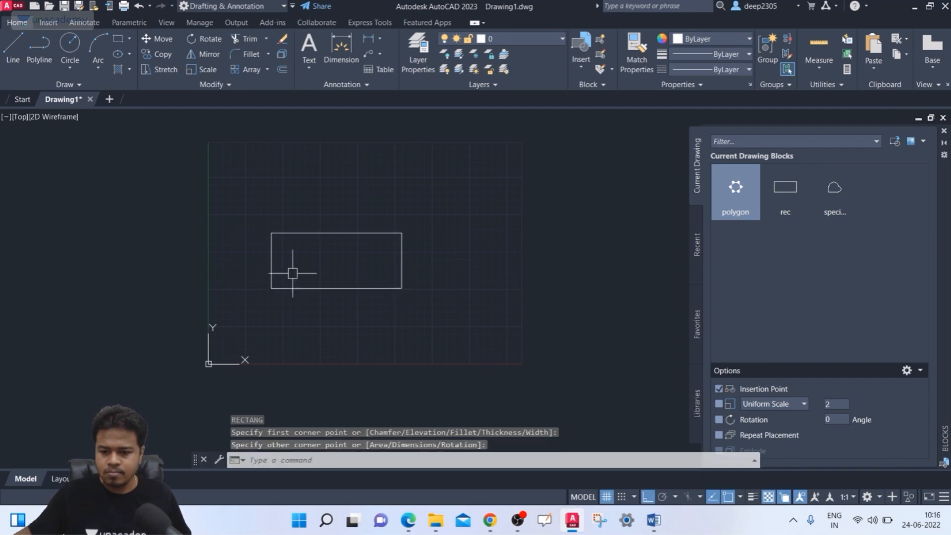
- With Ortho off, draw a triangular gable of two lines from the rectangle's upper-left corner to an apex and down to its upper edge
text(l)
key(Return)
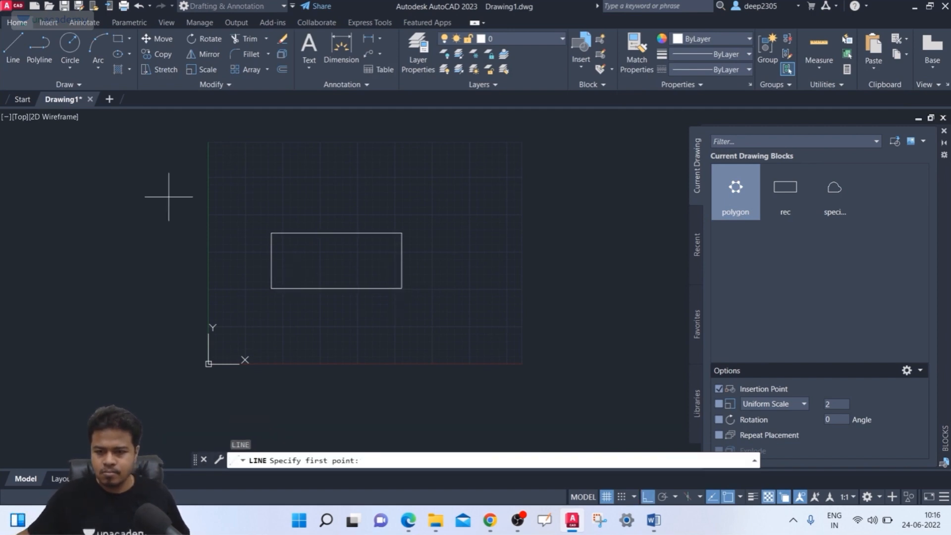
click(271, 232)
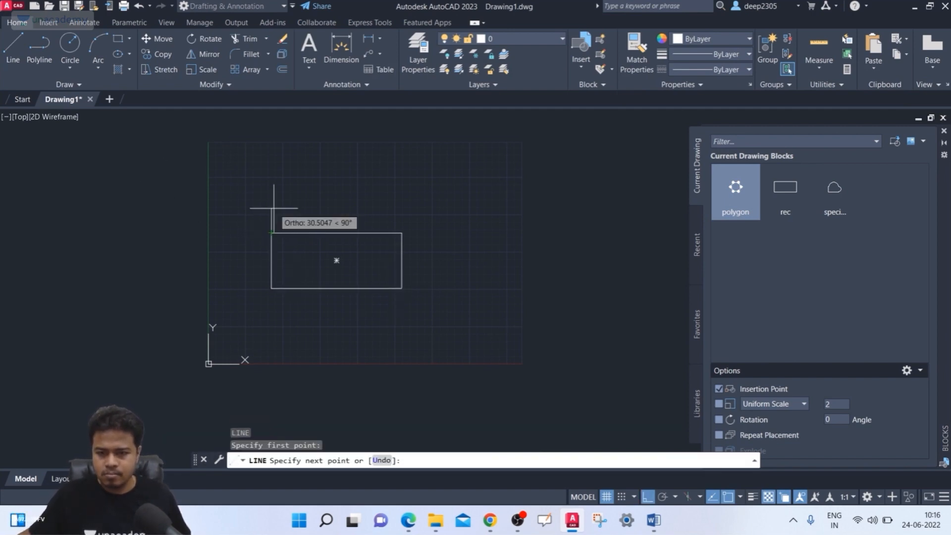
click(647, 496)
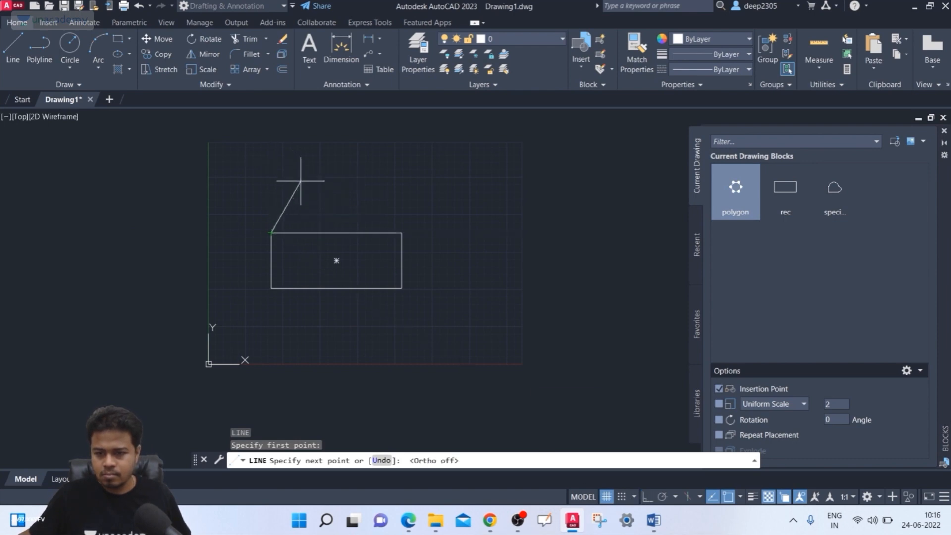
click(301, 182)
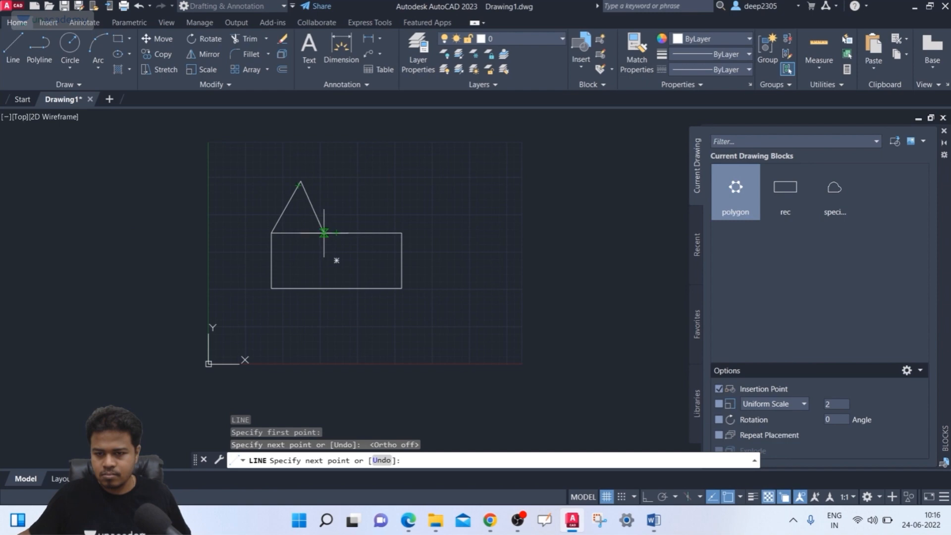
click(324, 233)
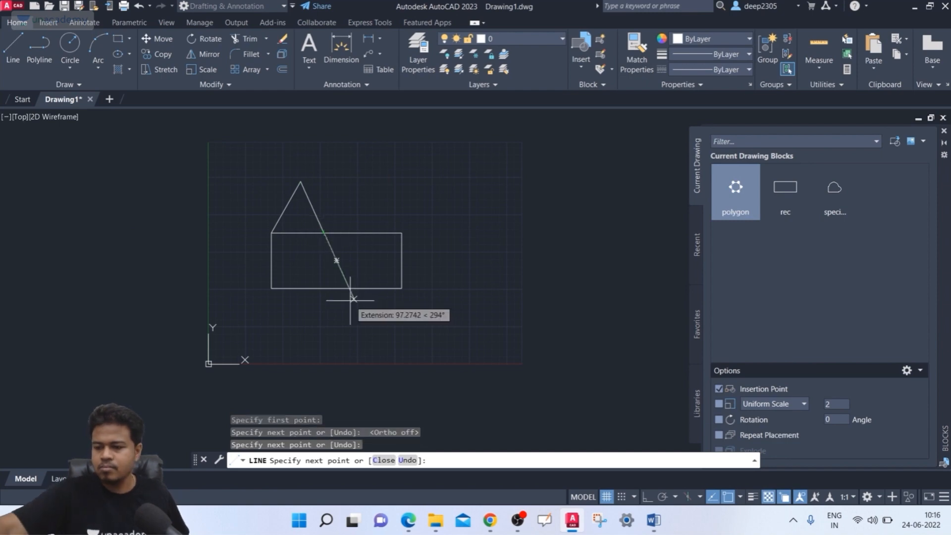
key(Return)
- Draw the roof ridge horizontally from the gable apex and slope it down to the rectangle's upper-right corner
key(Return)
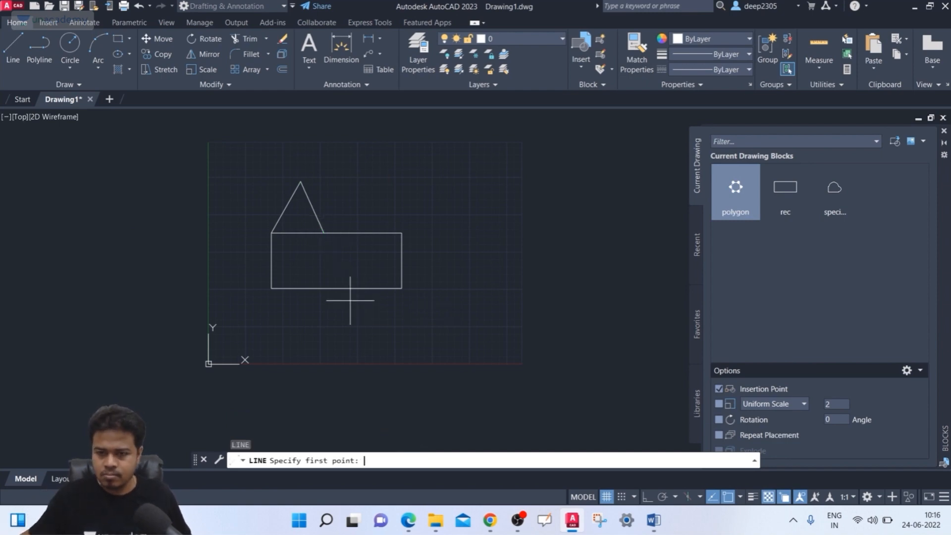
click(300, 182)
click(382, 181)
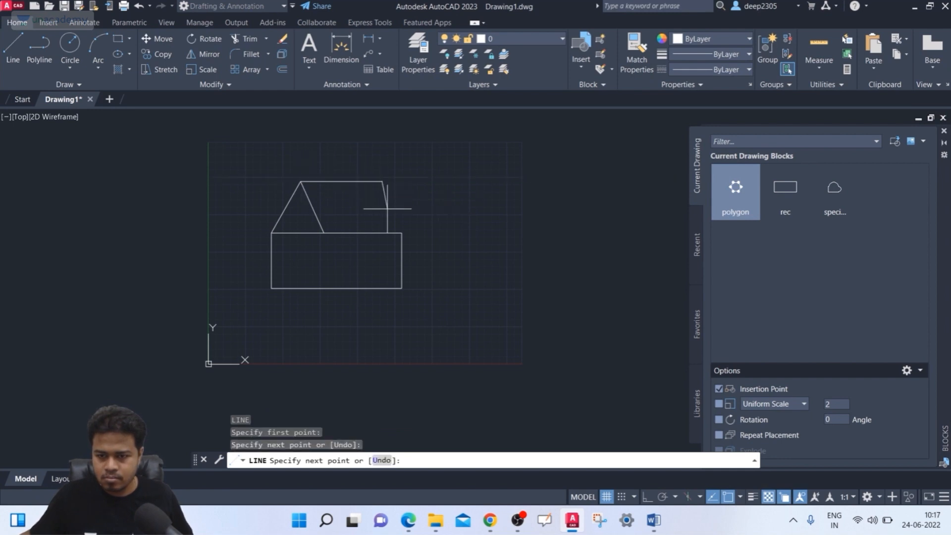
click(402, 232)
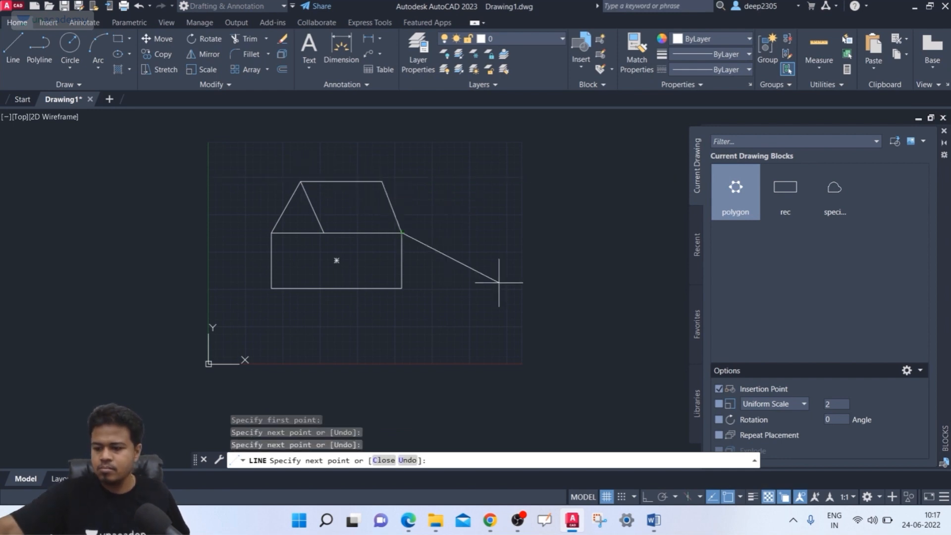
key(Escape)
middle_drag(371, 212, 390, 217)
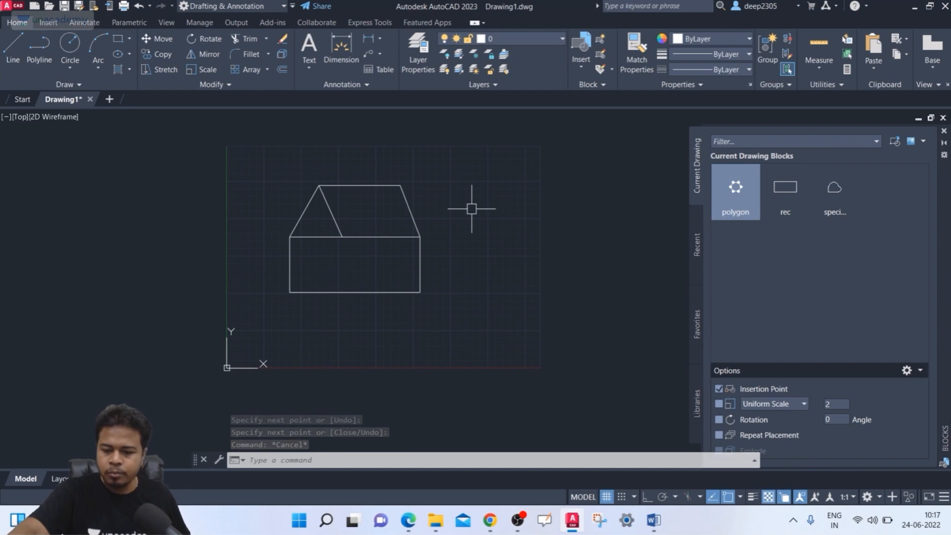
- Start a block definition named home with the rectangle's centre as its base point
text(b)
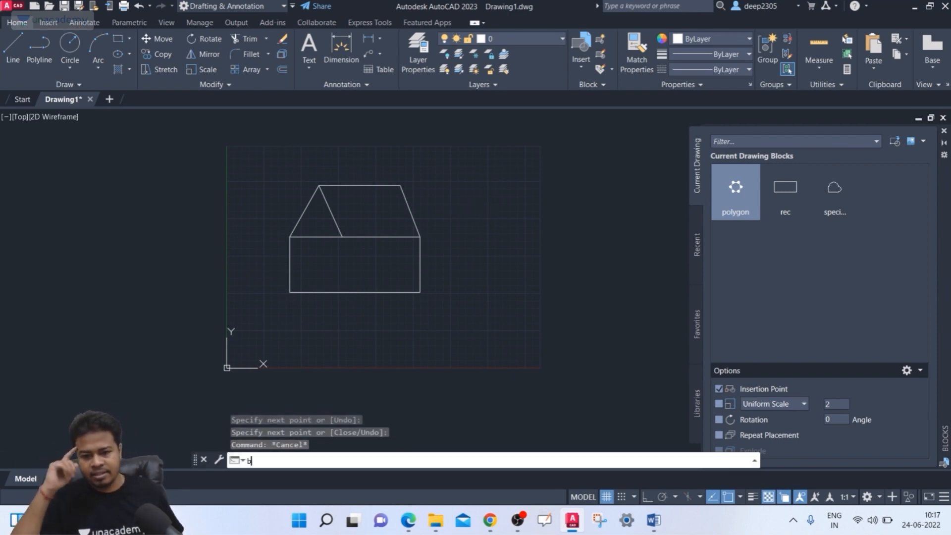
key(Return)
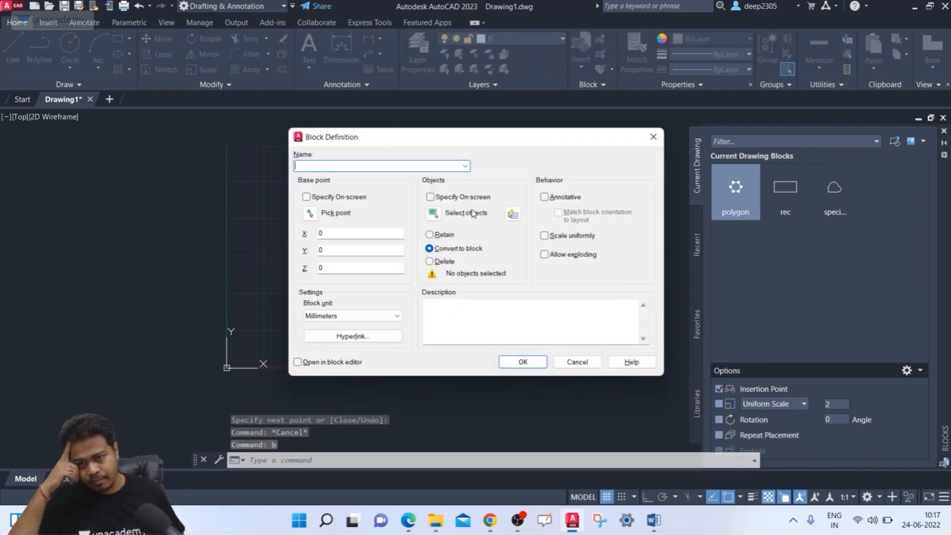
text(home)
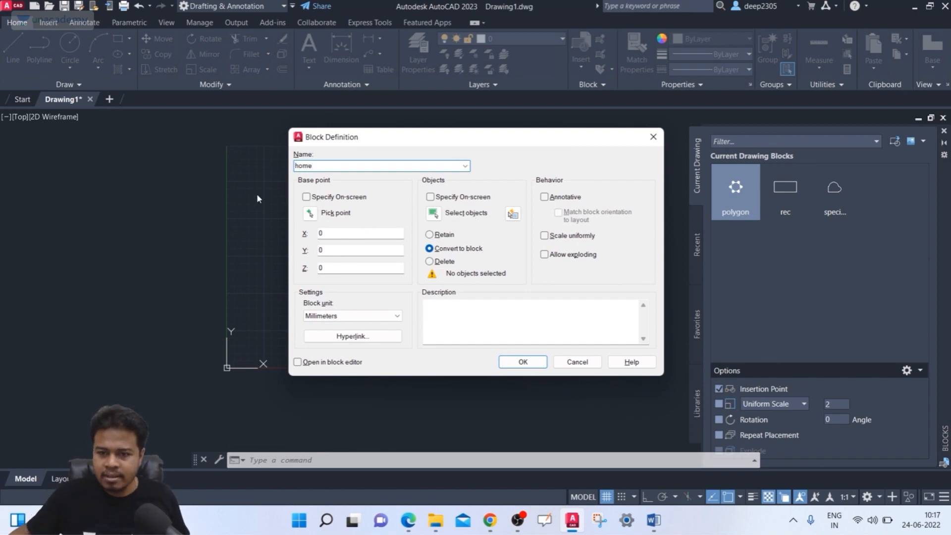
click(317, 213)
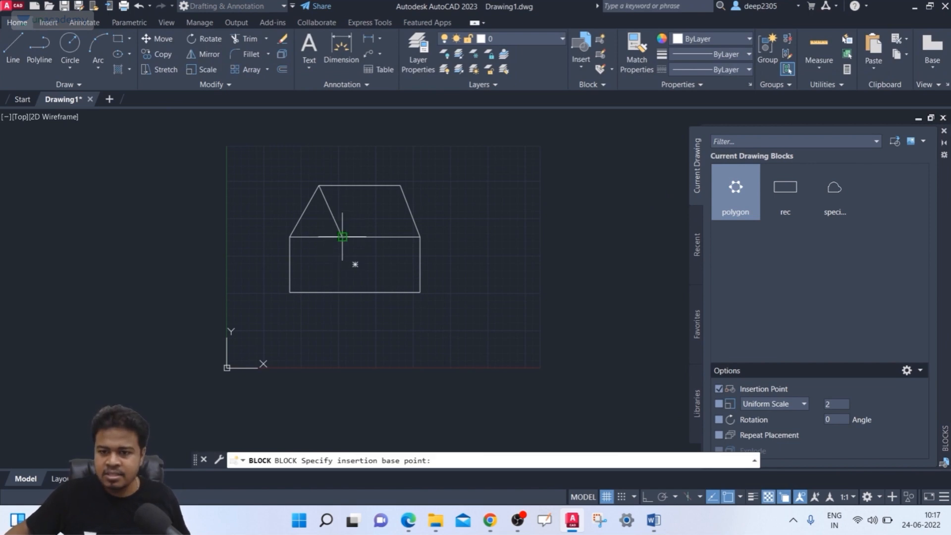
click(355, 264)
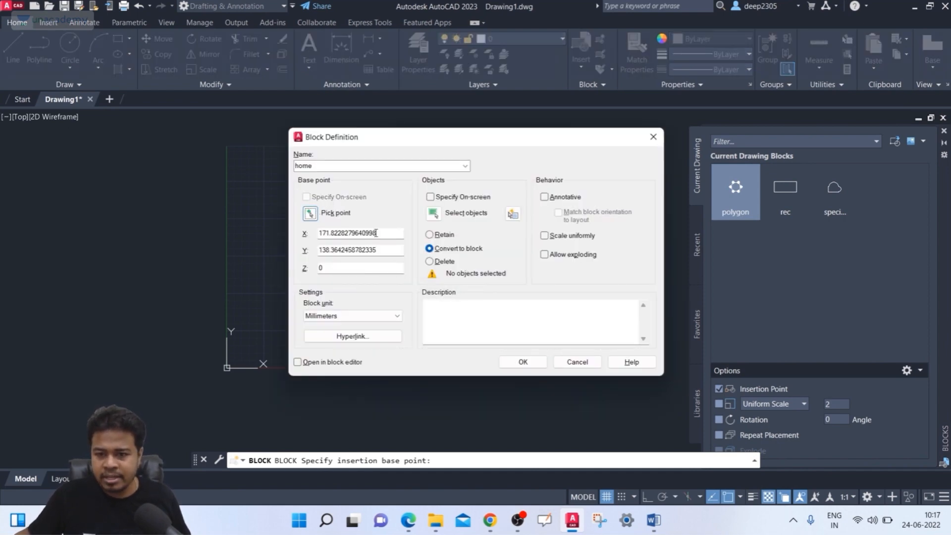
drag(376, 232, 337, 233)
click(391, 250)
drag(391, 250, 318, 250)
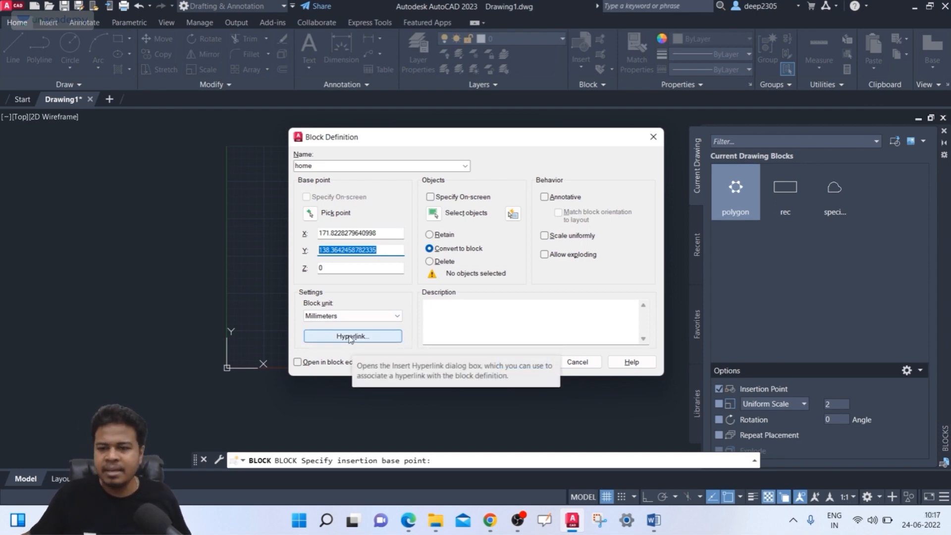
- Select the whole house drawing as the block's objects and create the home block with Convert to block
click(435, 213)
click(253, 165)
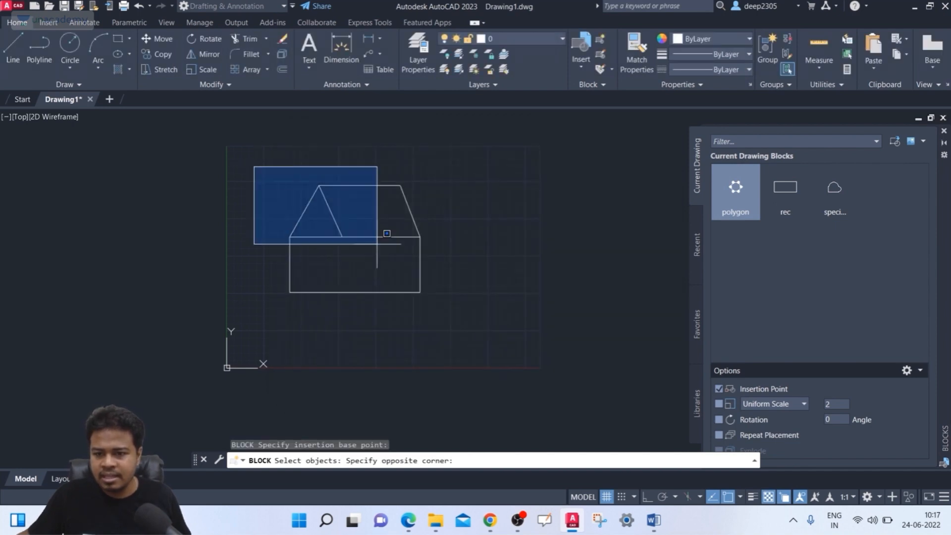
click(517, 324)
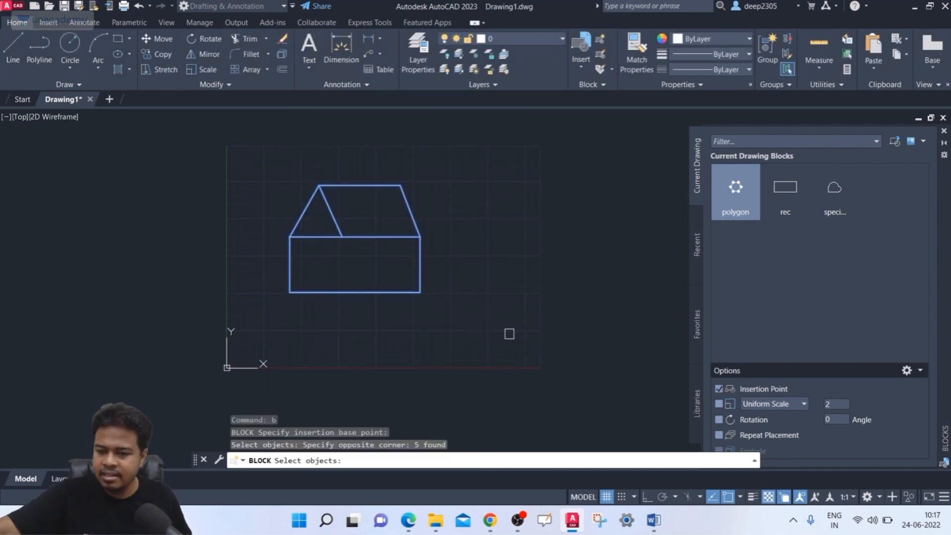
key(Return)
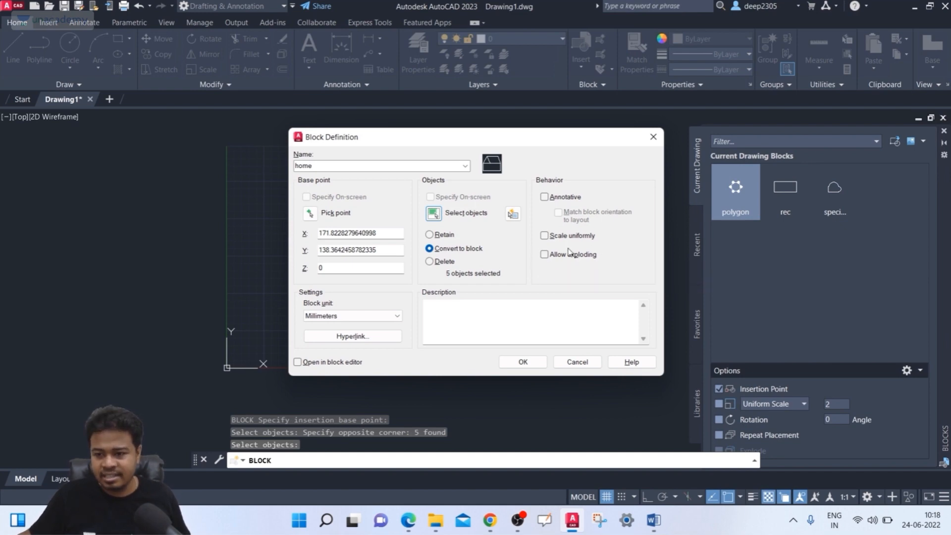
click(529, 365)
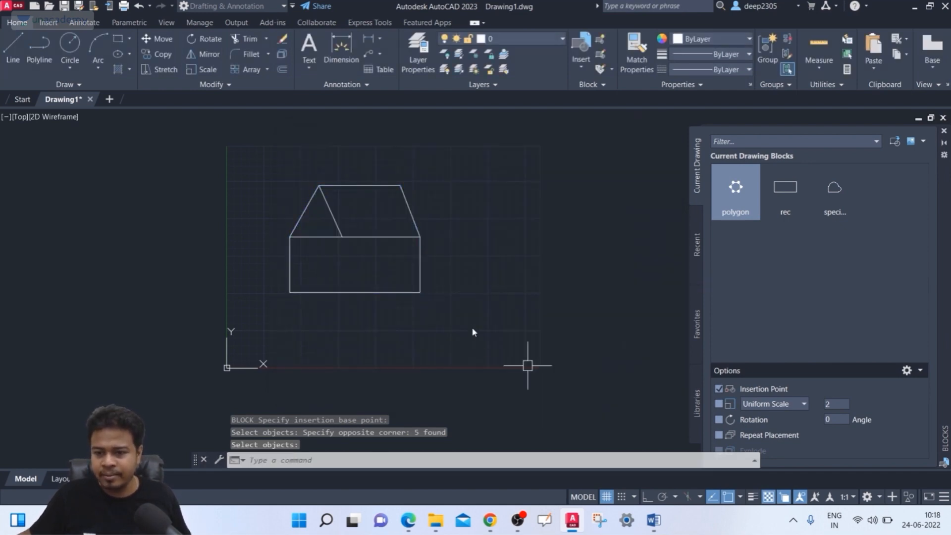
- Select the new home block to check its grip at the base point, then deselect it
click(410, 293)
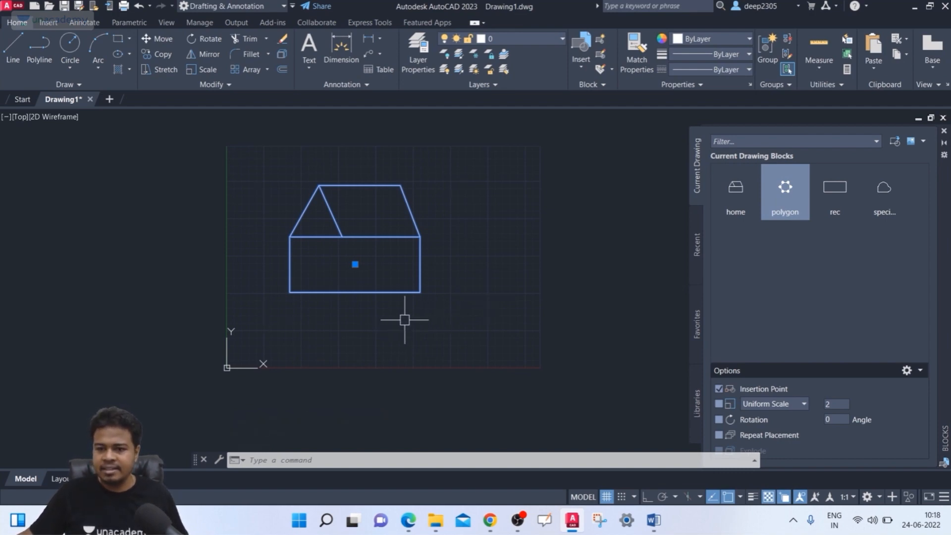
middle_drag(398, 322, 338, 322)
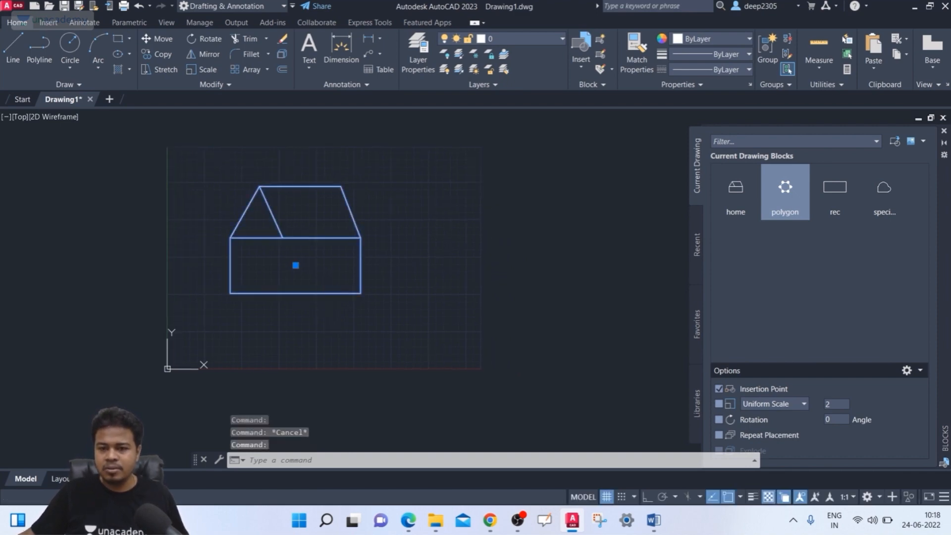
key(Escape)
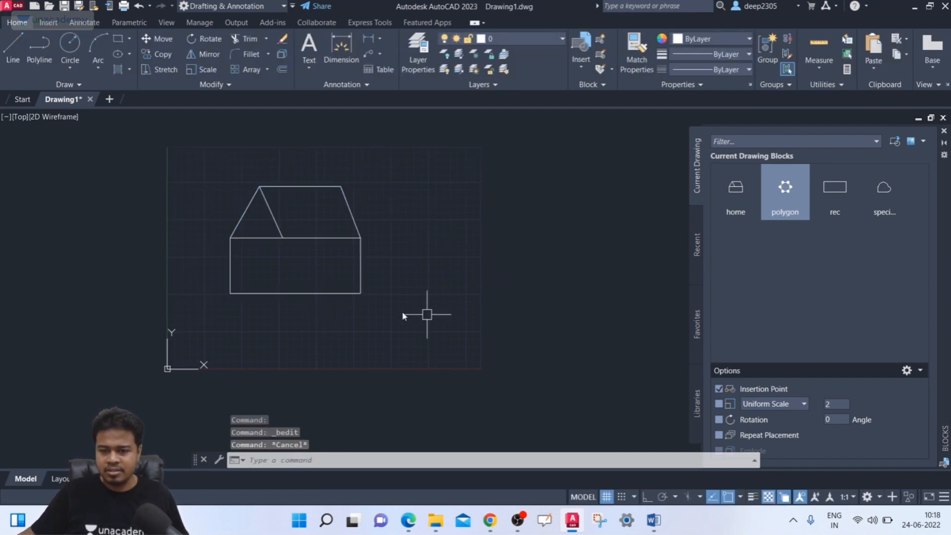
- Draw a circle to the lower right of the house
text(c)
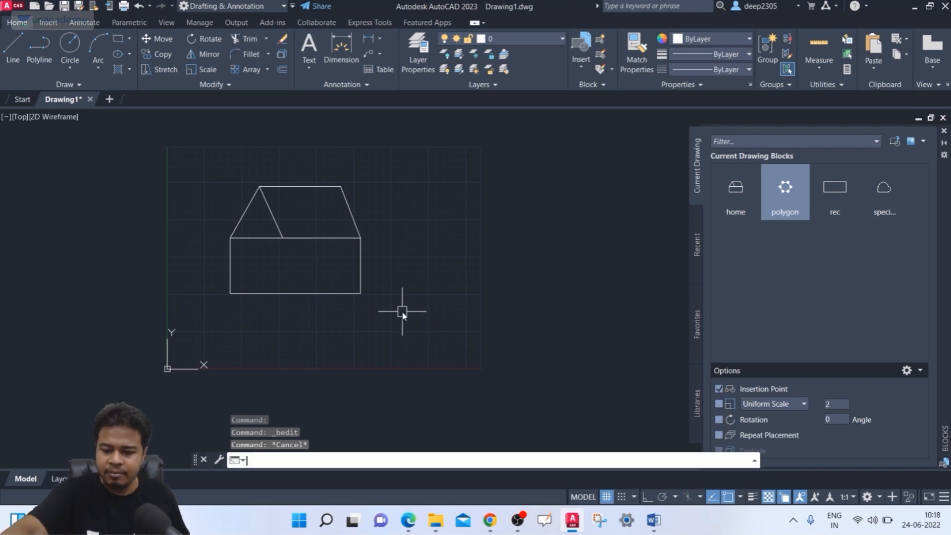
key(Return)
click(517, 311)
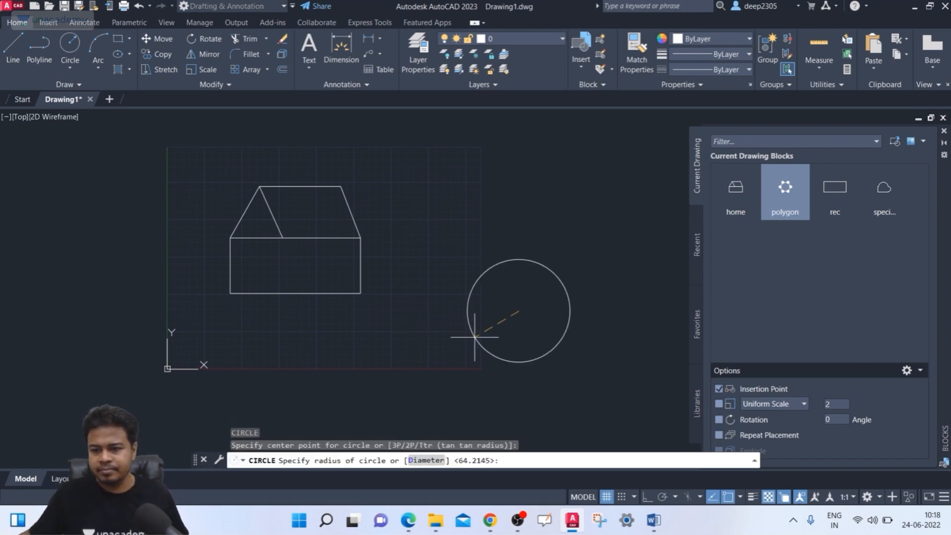
click(468, 336)
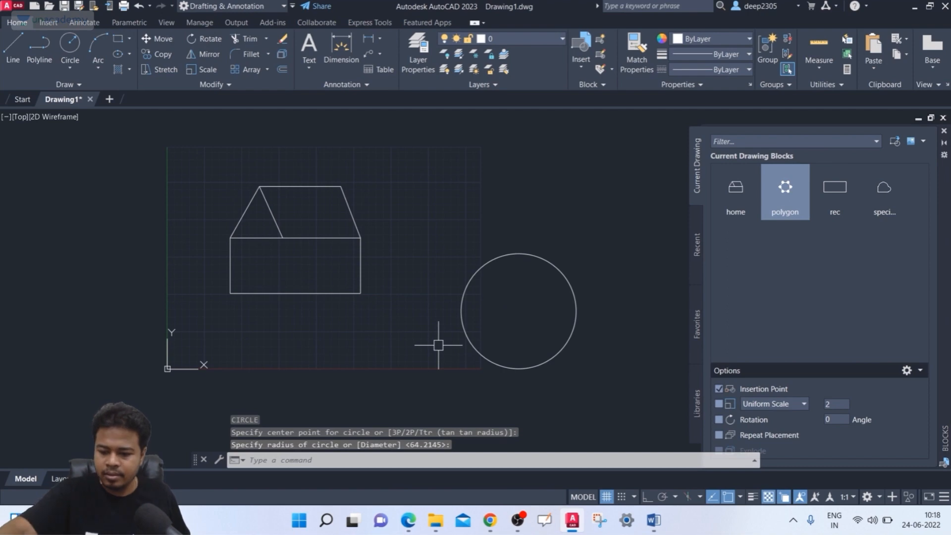
text(l)
key(Return)
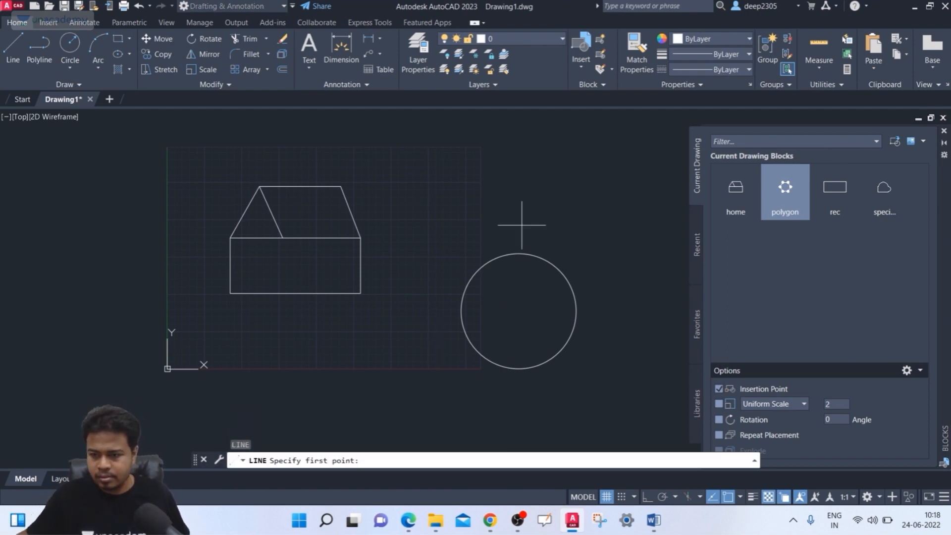
click(519, 254)
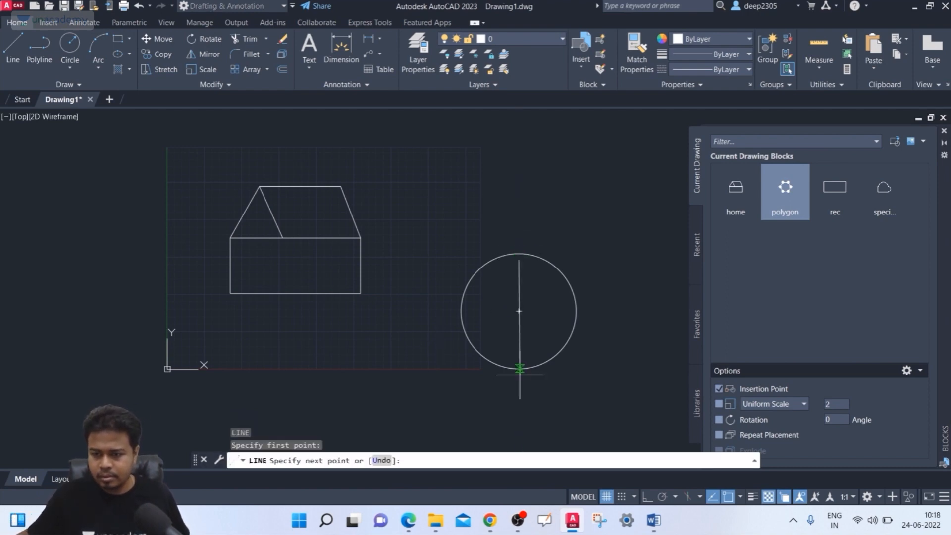
key(Escape)
- Draw a line down the circle's vertical diameter and continue it into a closed square extending to the left of the circle
key(Return)
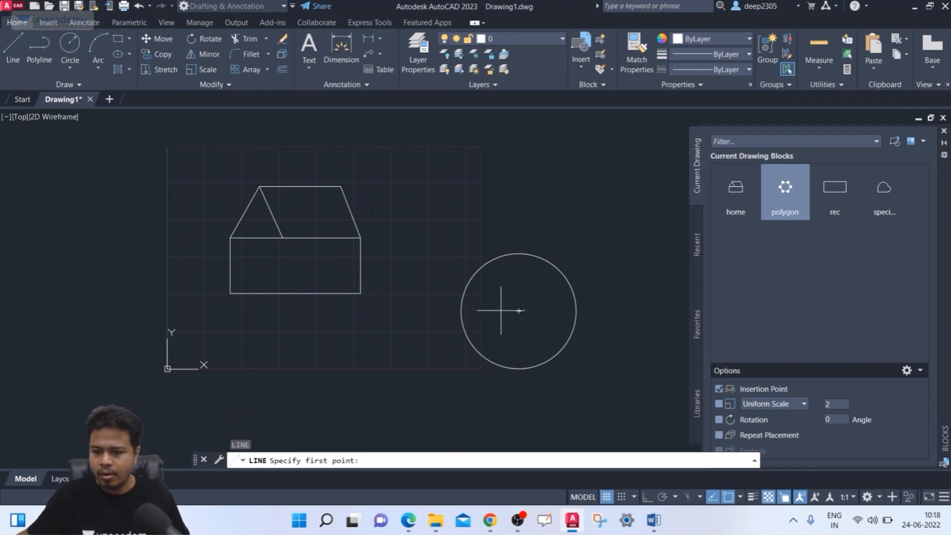
click(518, 253)
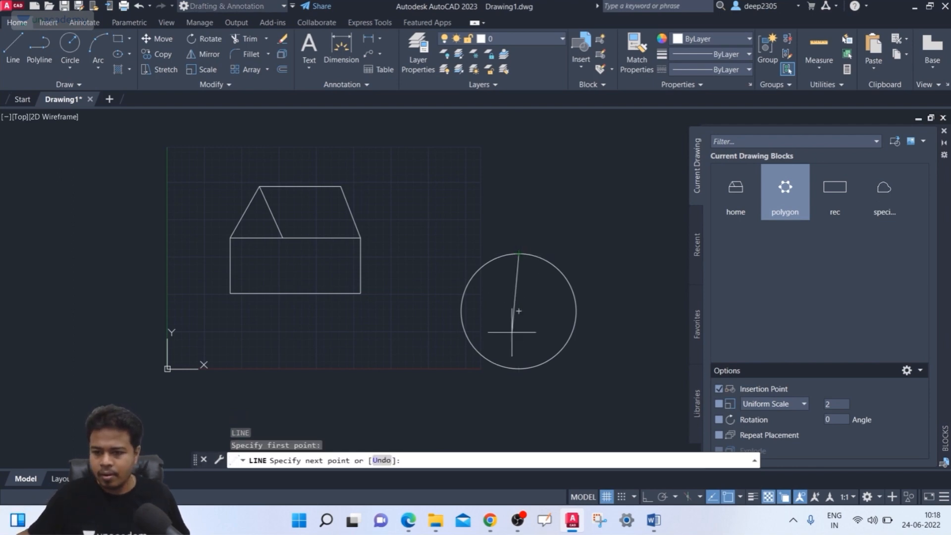
click(518, 368)
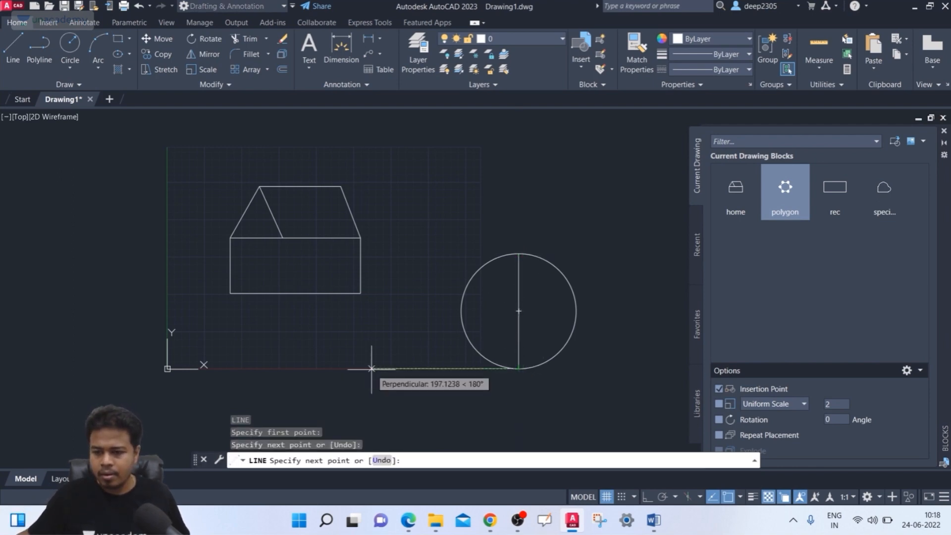
click(404, 368)
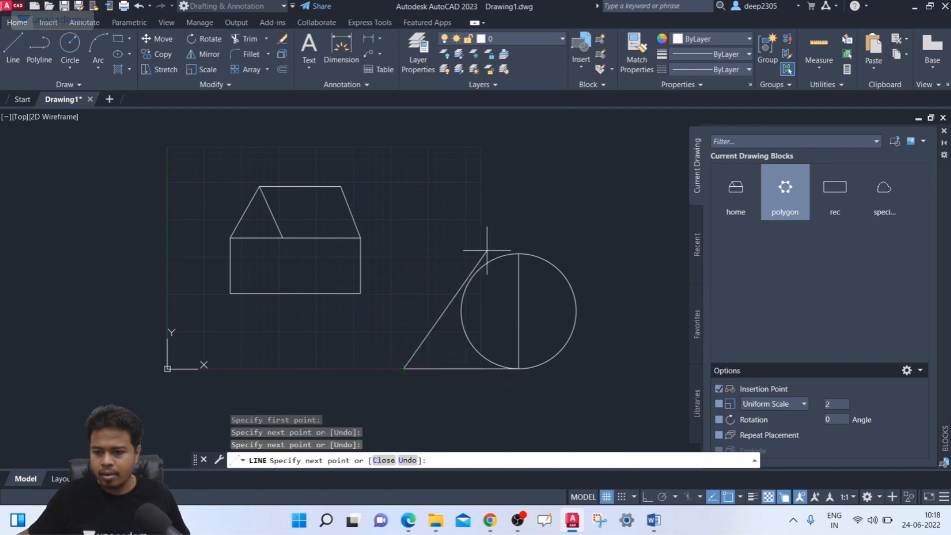
click(404, 253)
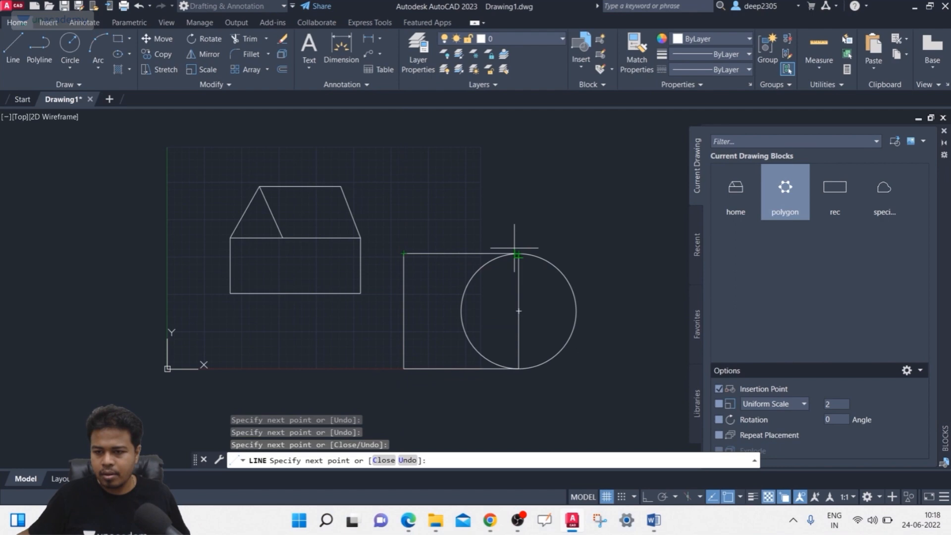
click(515, 247)
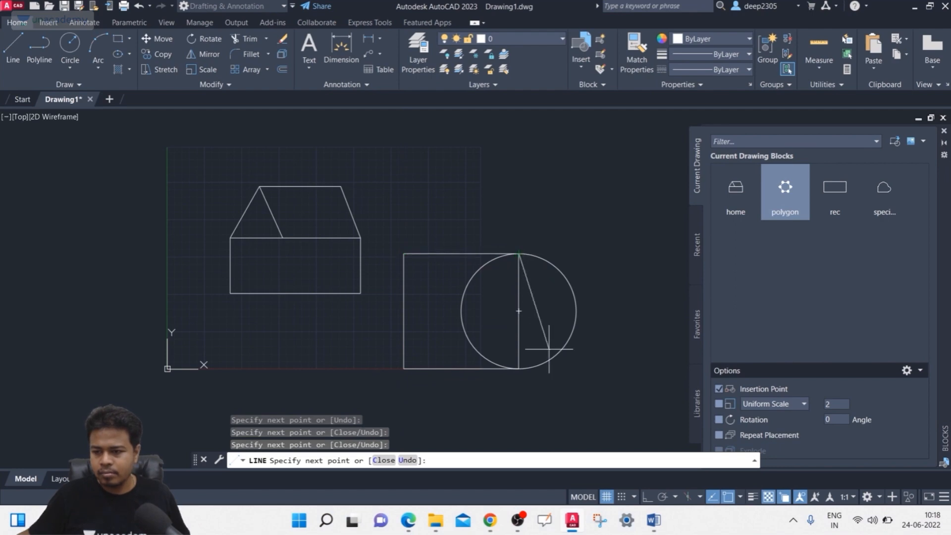
click(528, 367)
key(Escape)
- Trim away the left half of the circle and erase the vertical diameter line to form a D-shaped outline
text(TR)
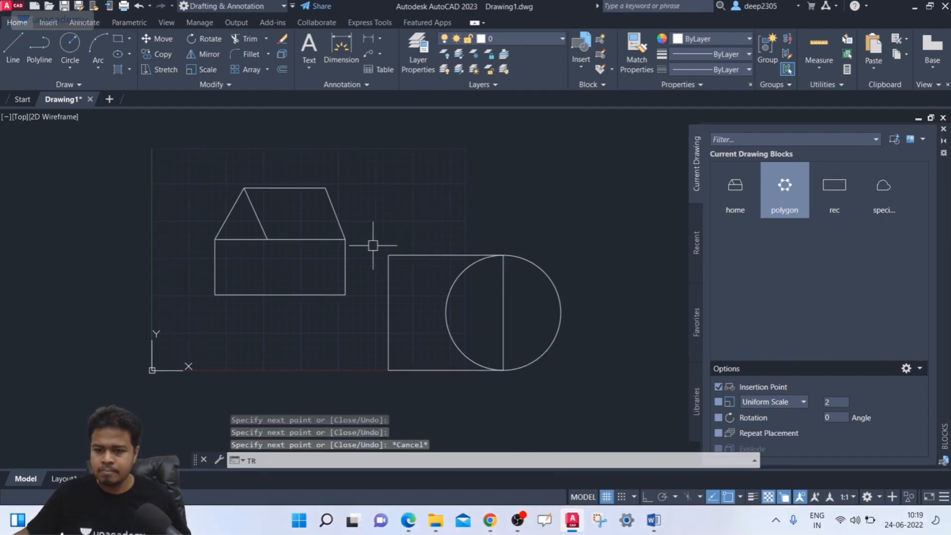
key(Return)
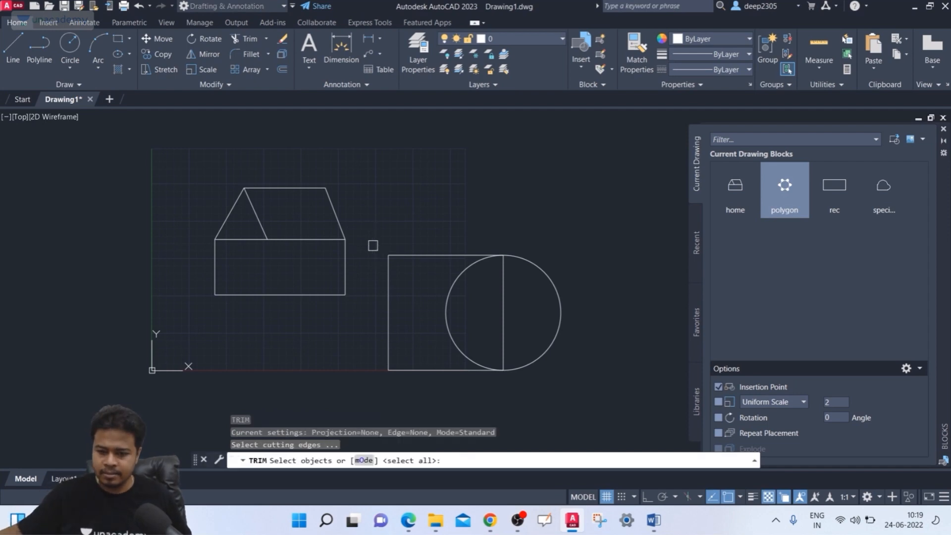
key(Return)
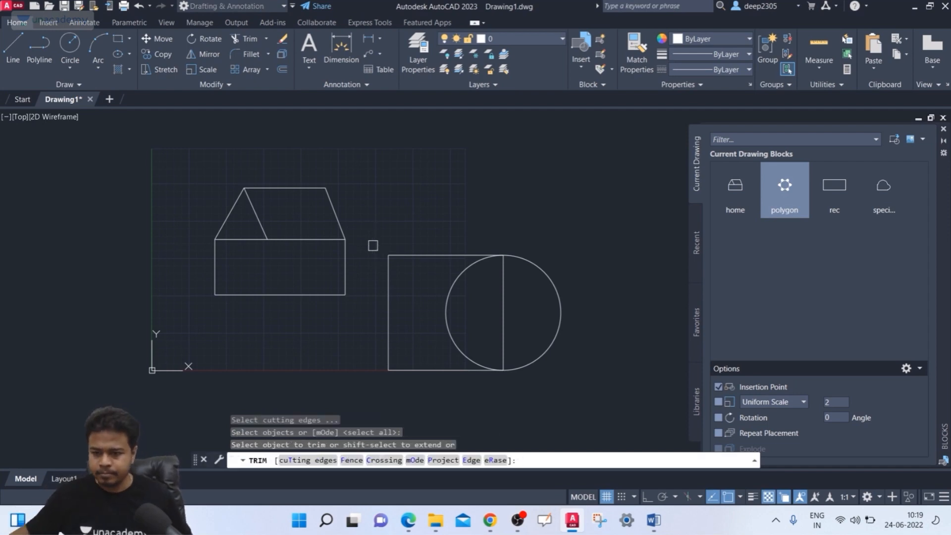
click(502, 302)
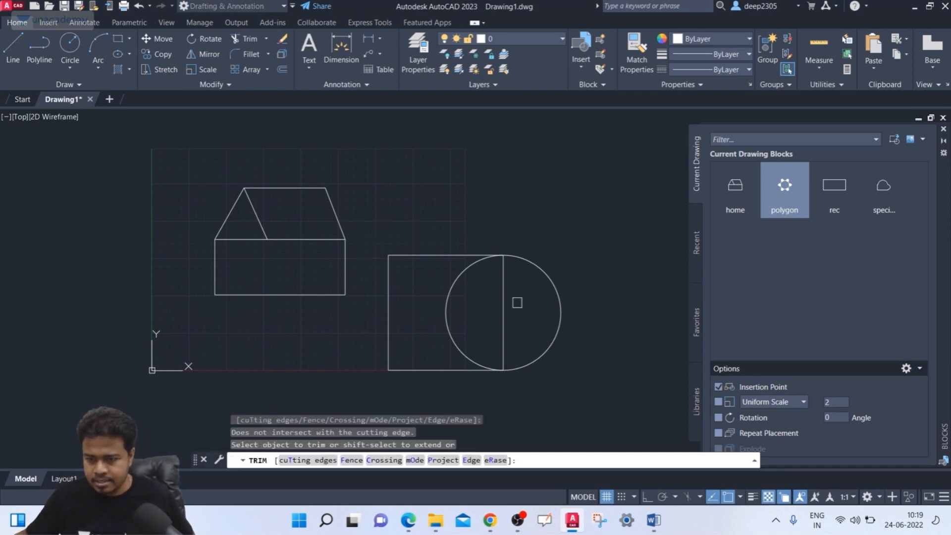
click(456, 306)
click(428, 327)
key(Escape)
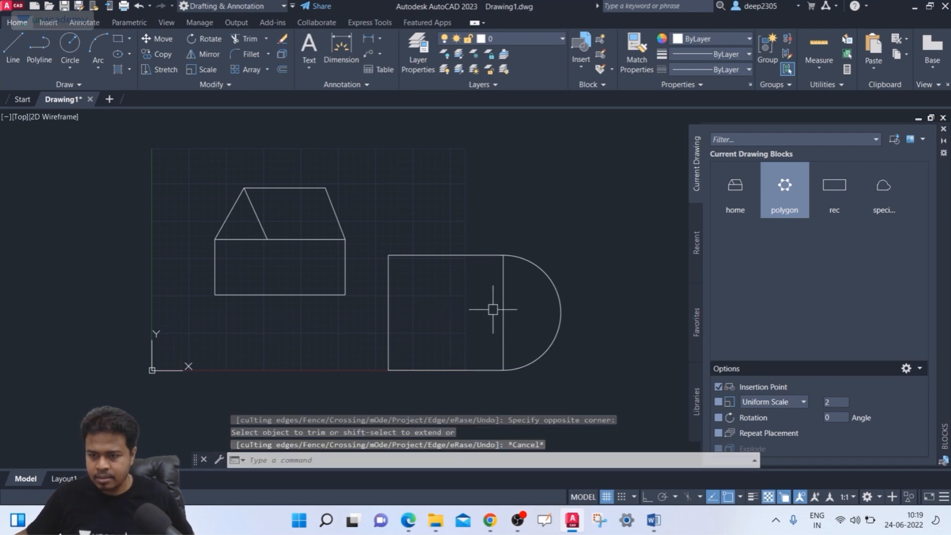
click(501, 308)
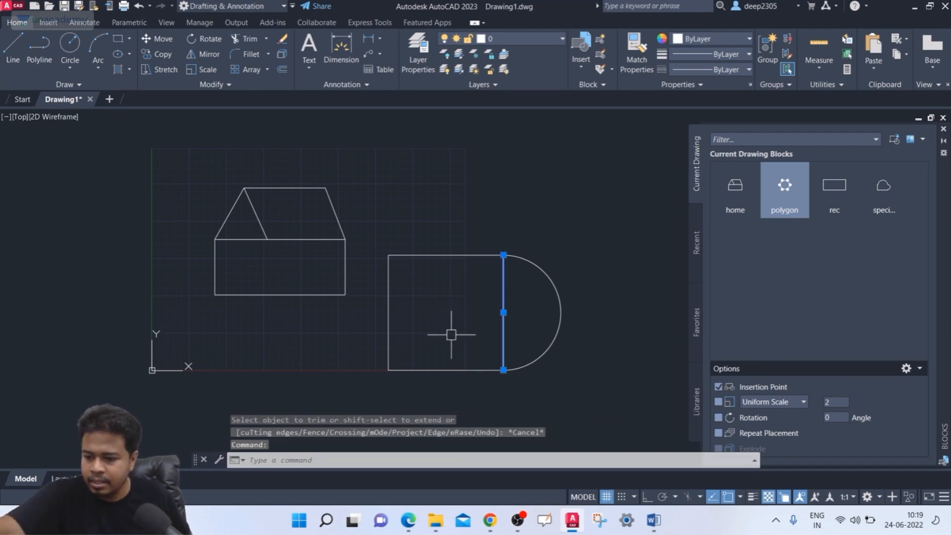
key(Delete)
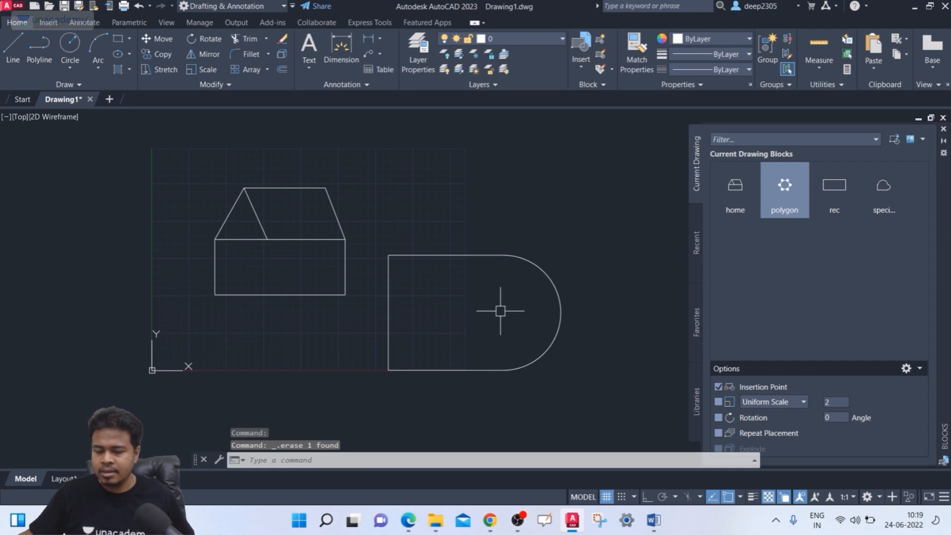
- Start a block definition named shape with exploding allowed and the midpoint of the outline's left edge as its base point
middle_drag(459, 319, 461, 300)
middle_drag(451, 332, 444, 336)
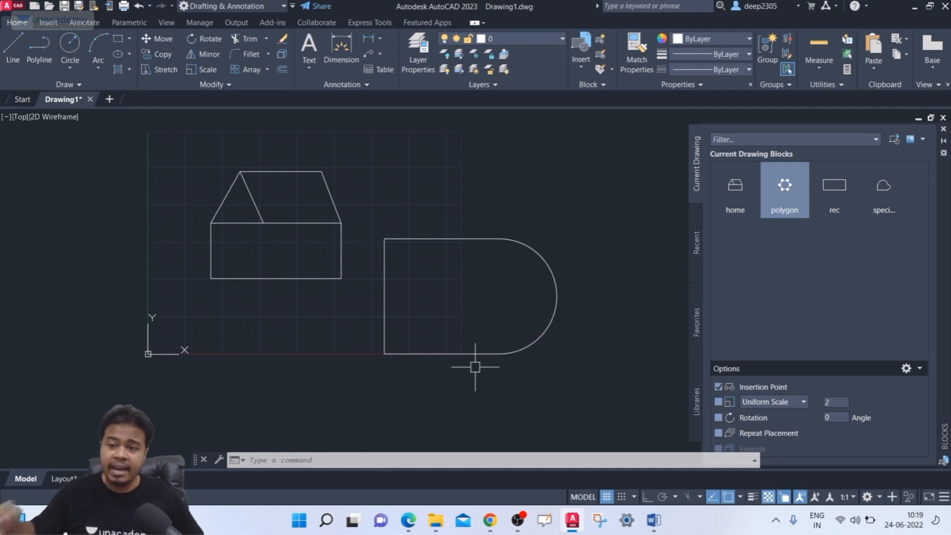
text(b)
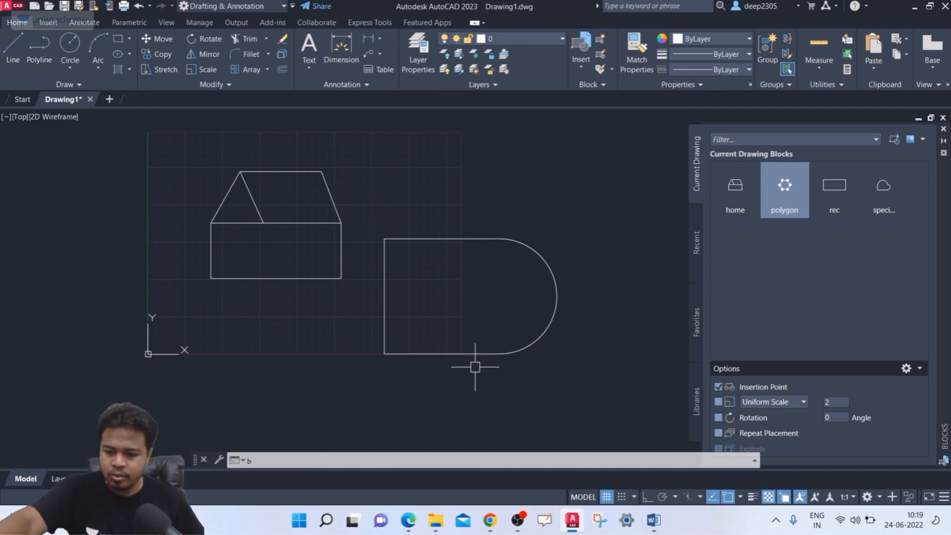
key(Return)
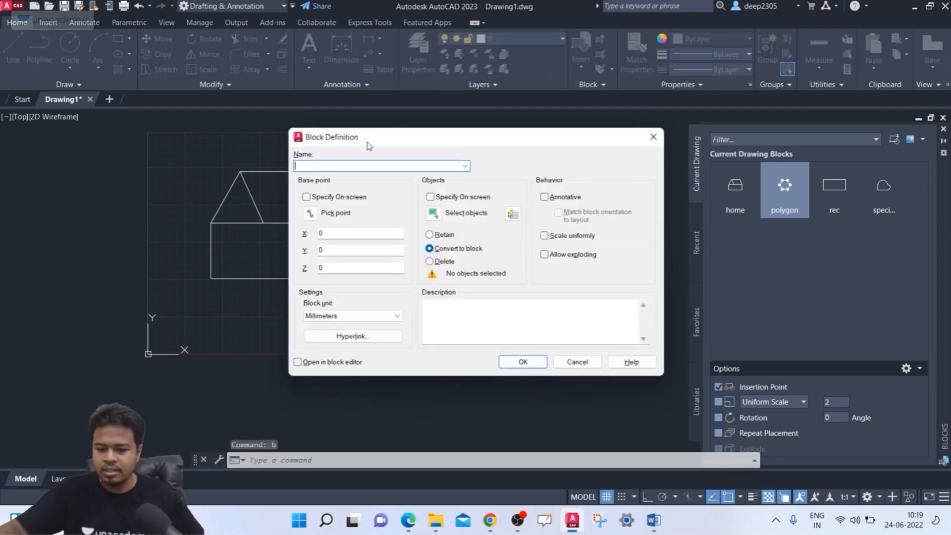
text(shap)
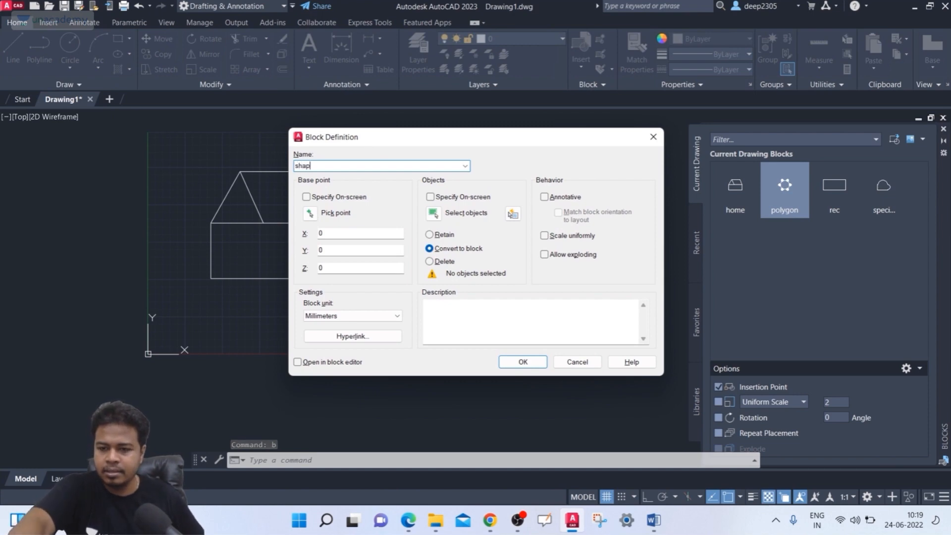
text(e)
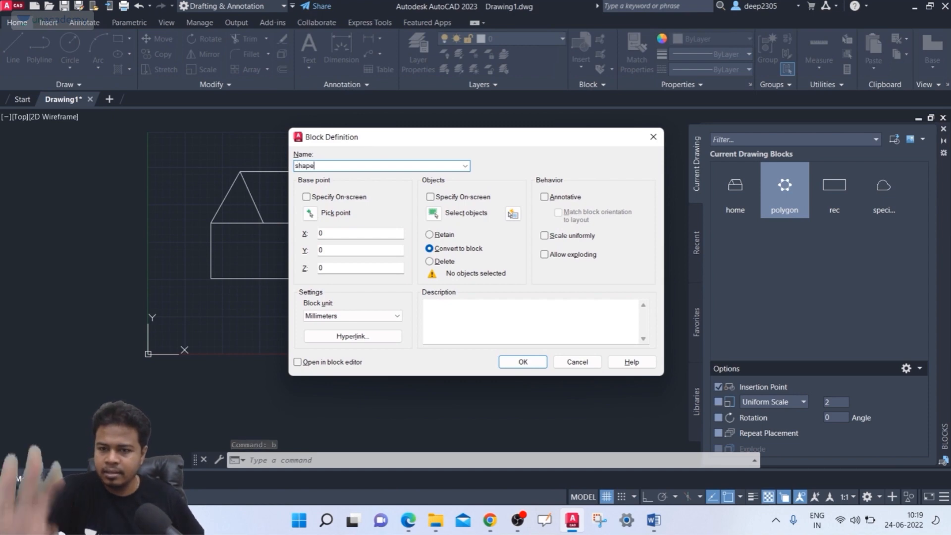
click(310, 213)
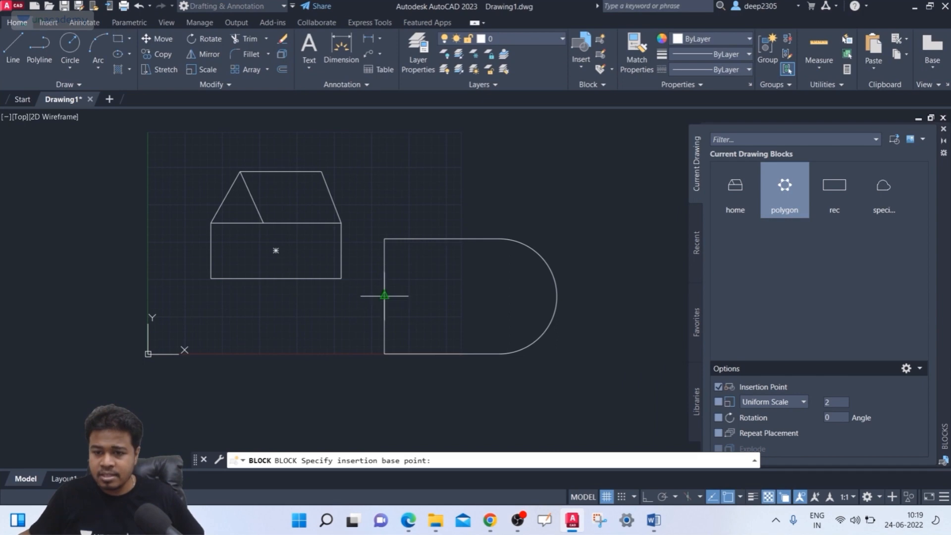
click(384, 295)
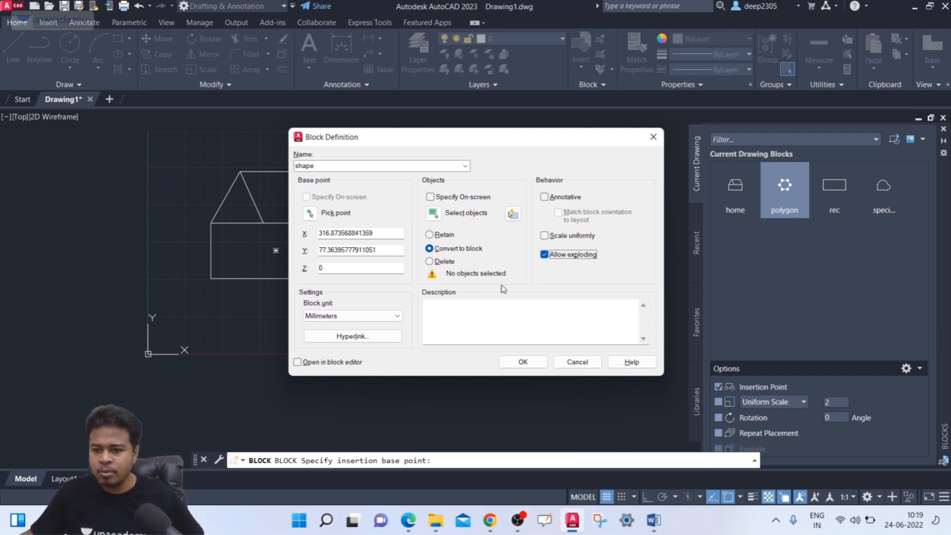
- Select the whole D-shaped outline as the block's objects and create the shape block with Convert to block
click(521, 363)
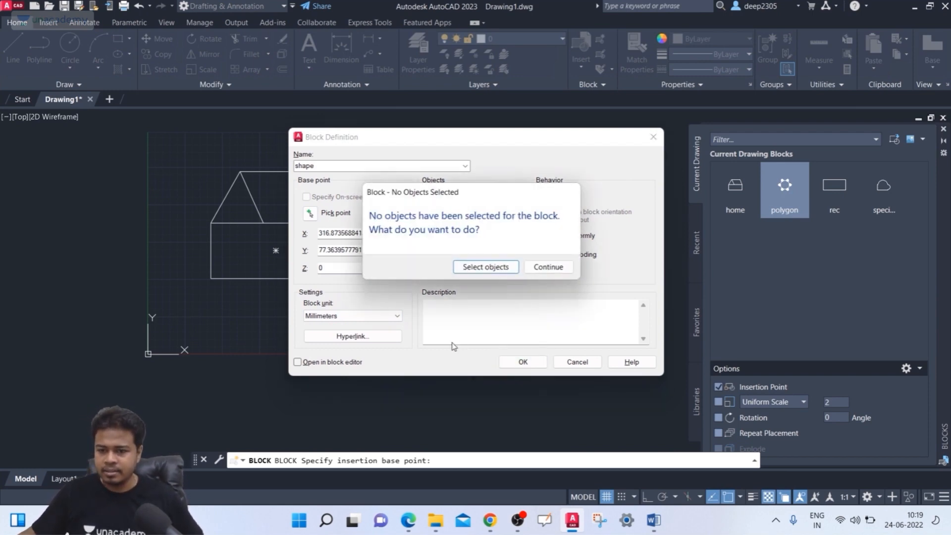
click(506, 267)
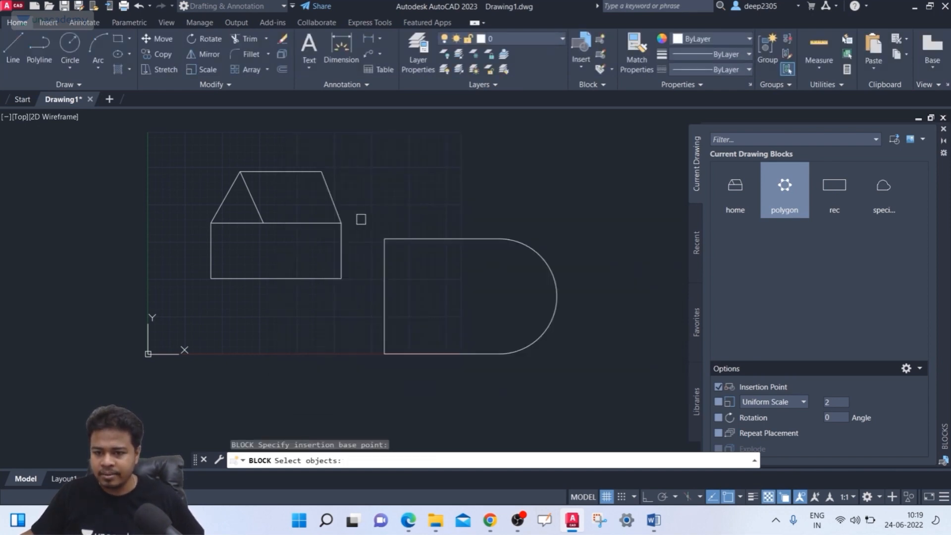
drag(361, 219, 564, 375)
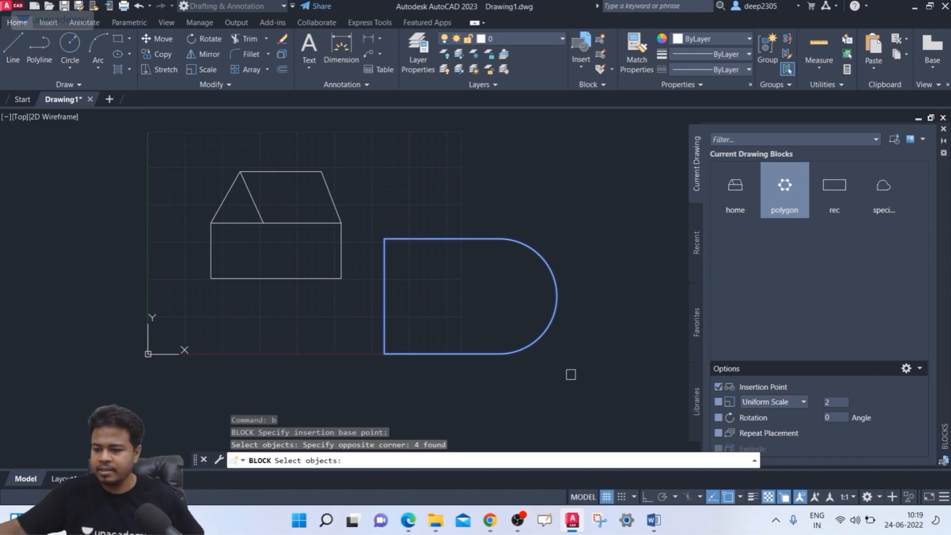
key(Return)
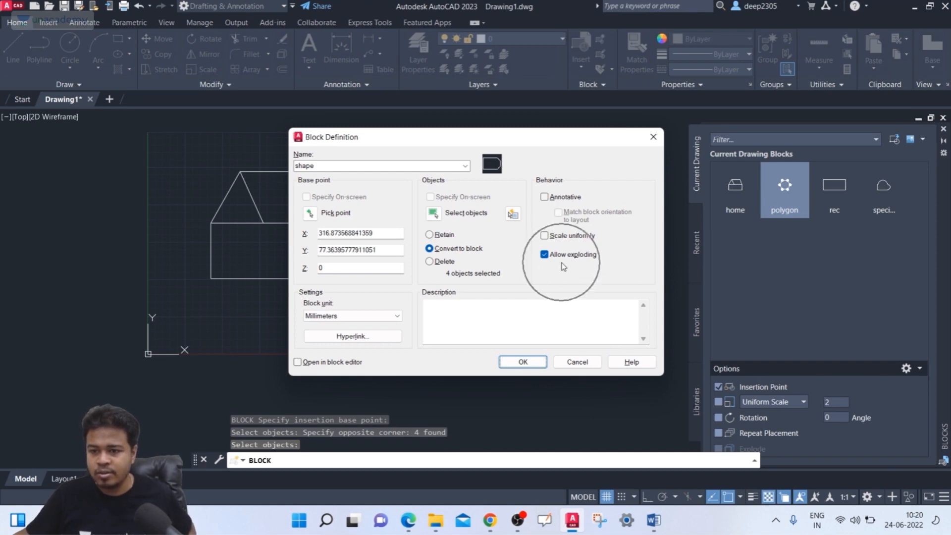
click(516, 362)
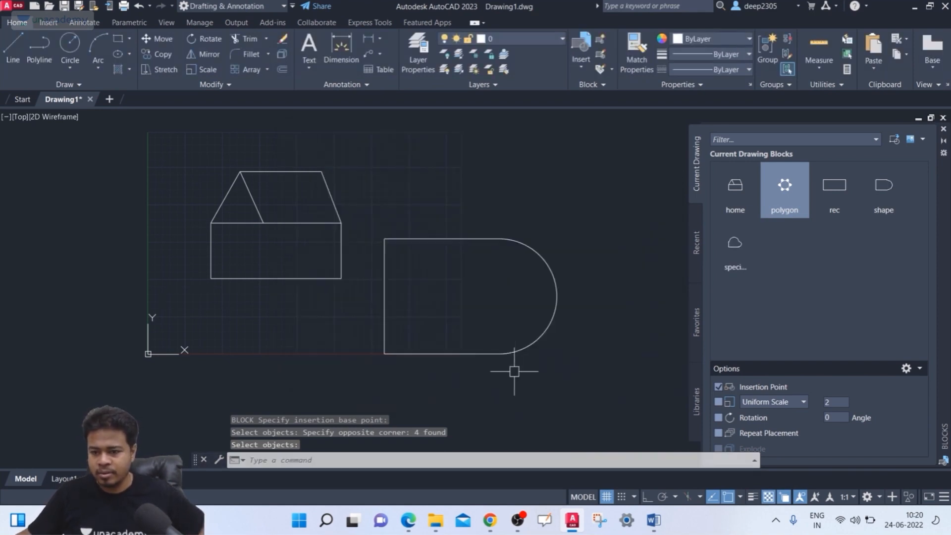
- Select the new shape block to check it, then deselect it
mouse_move(545, 371)
middle_down()
mouse_move(515, 361)
mouse_move(552, 350)
middle_up()
click(509, 338)
key(Escape)
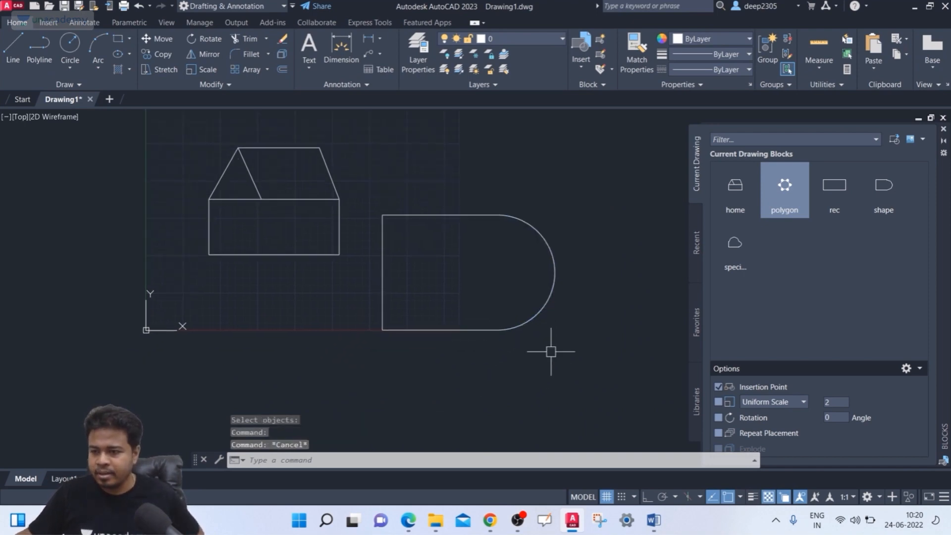
key(Escape)
- Insert a copy of the shape block at uniform scale 2 to the lower left of the house, and select it briefly to check it
scroll(475, 311, down, 3)
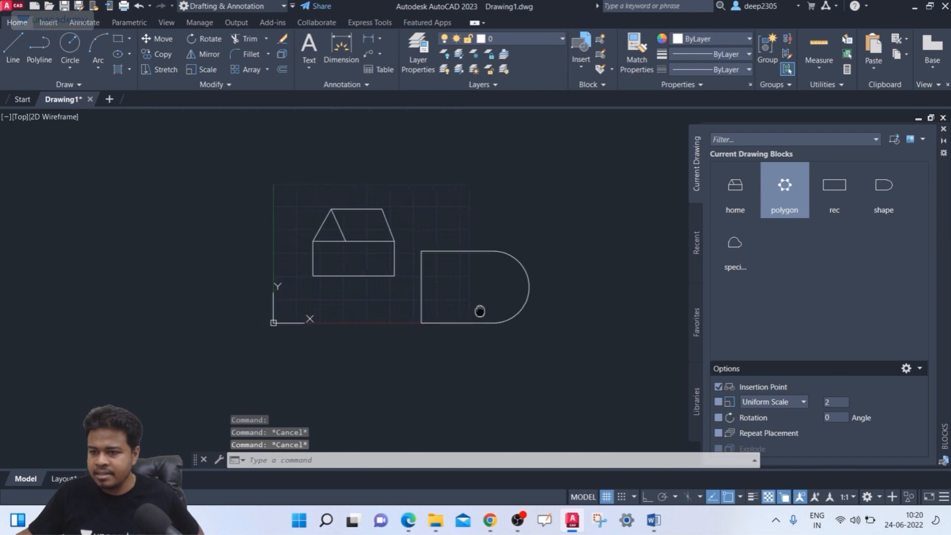
middle_drag(477, 310, 490, 278)
click(883, 190)
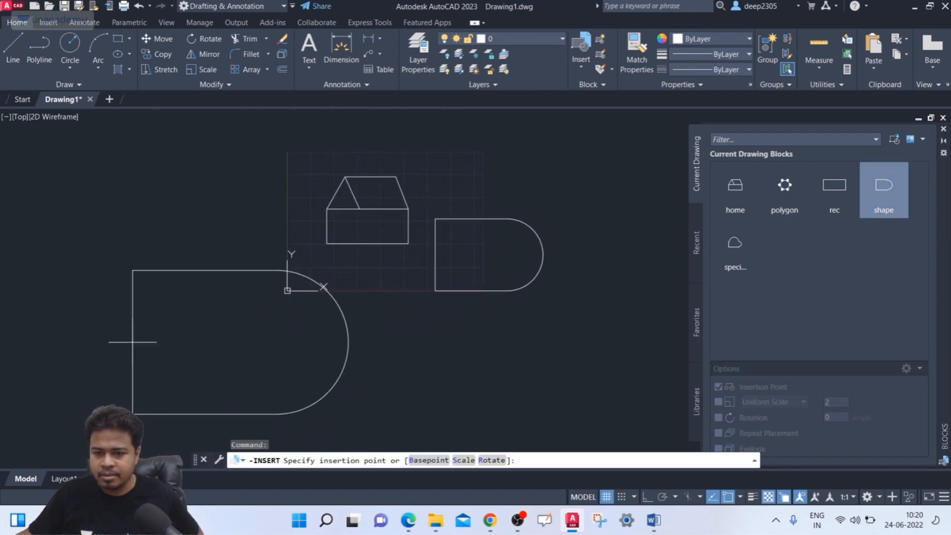
click(104, 331)
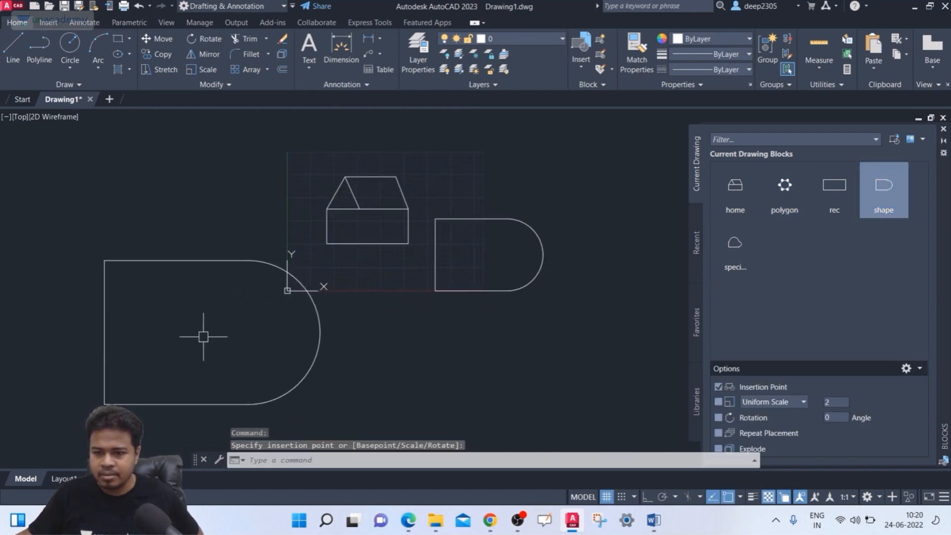
click(320, 321)
key(Escape)
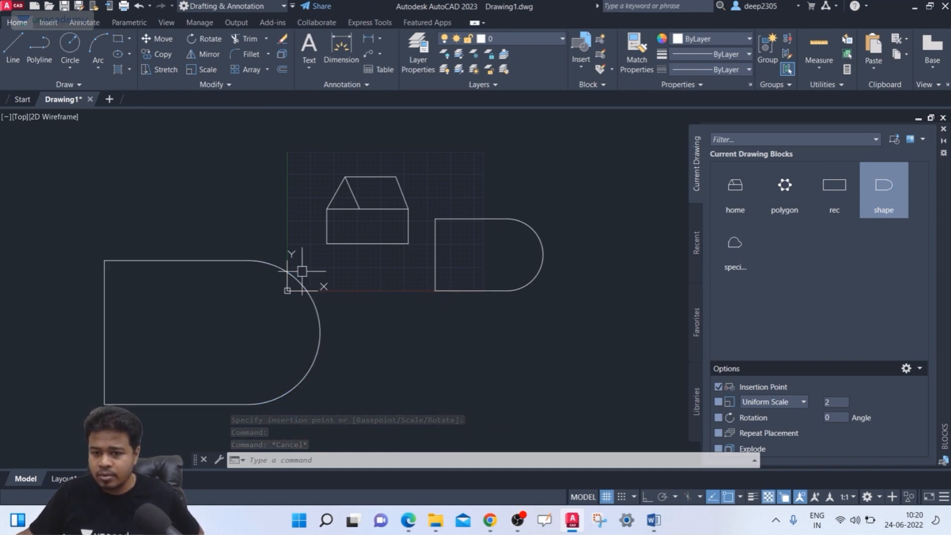
- Examine what the Explode option for block insertion does
middle_drag(429, 296, 401, 270)
middle_drag(583, 367, 583, 368)
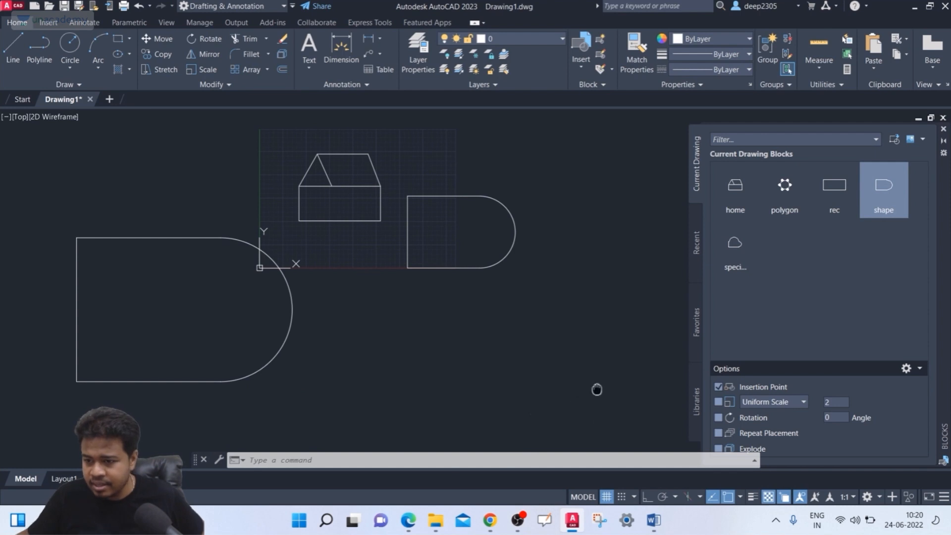
middle_drag(596, 388, 597, 382)
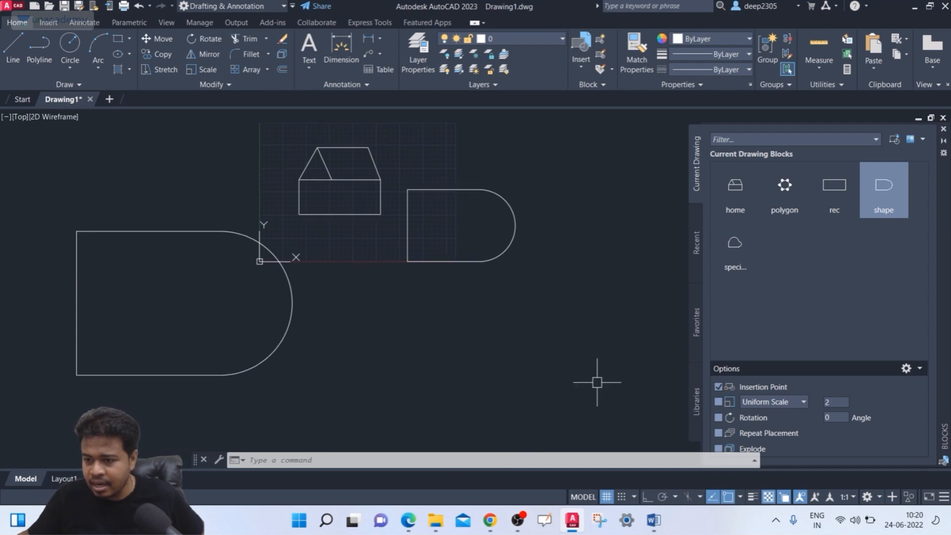
click(763, 449)
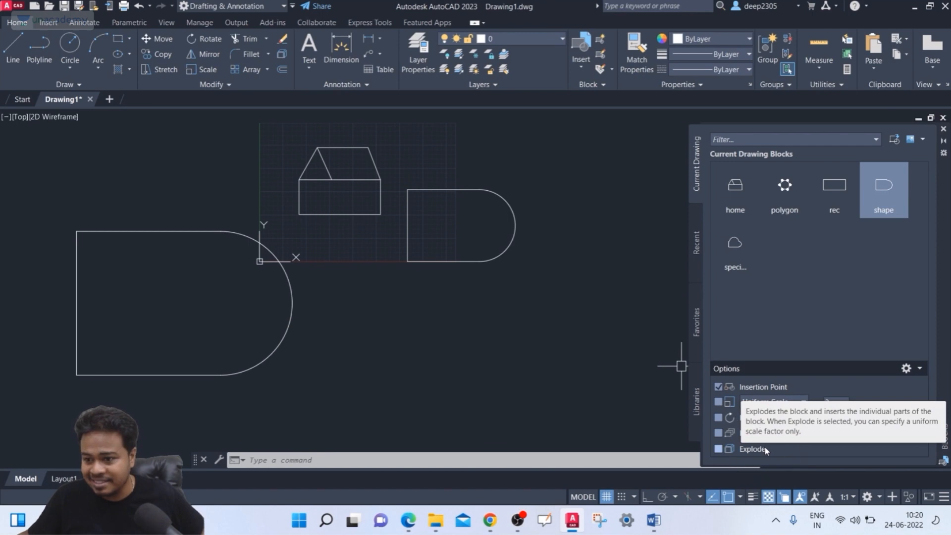
- Insert an exploded copy of the shape block at scale 2 below the original D-shaped outline
click(718, 448)
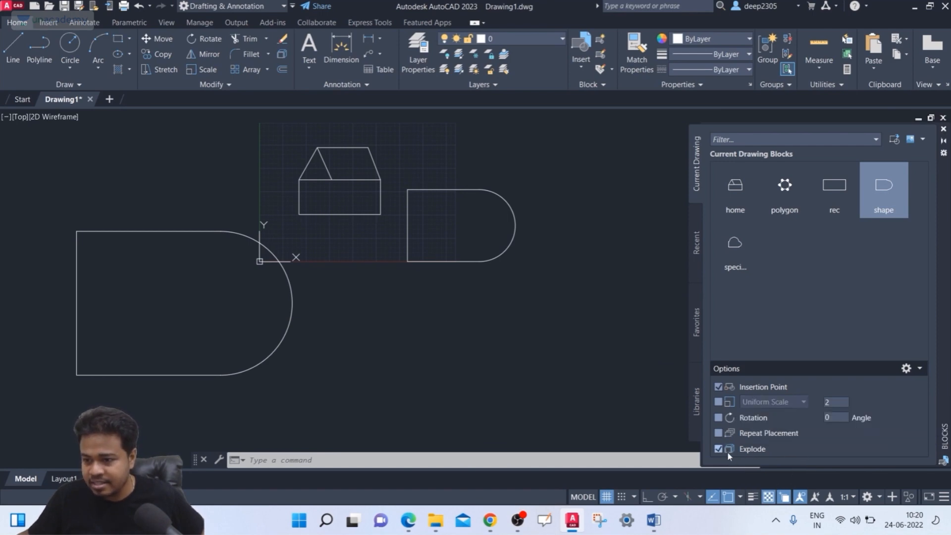
click(879, 200)
click(399, 367)
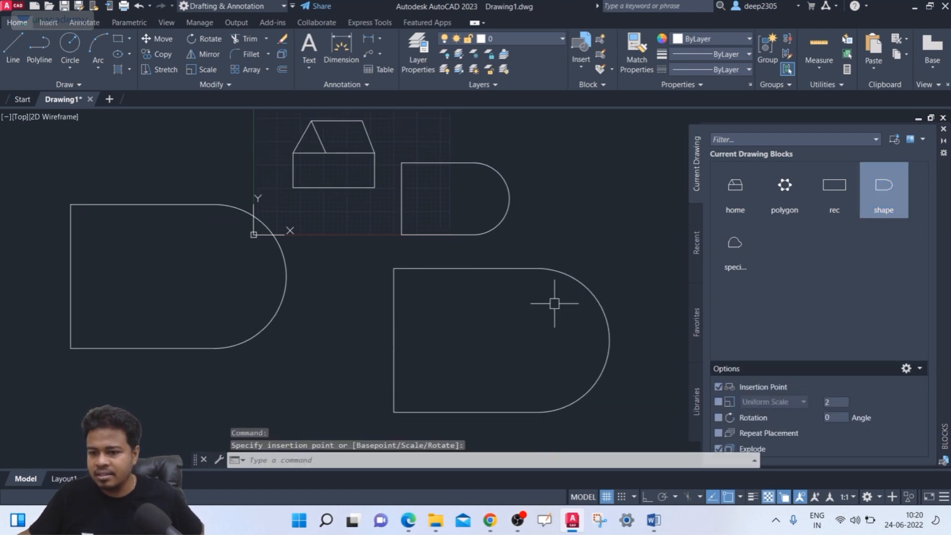
- Select the lines and the arc of the exploded copy one at a time to check that they are separate objects
click(537, 269)
click(599, 297)
key(Escape)
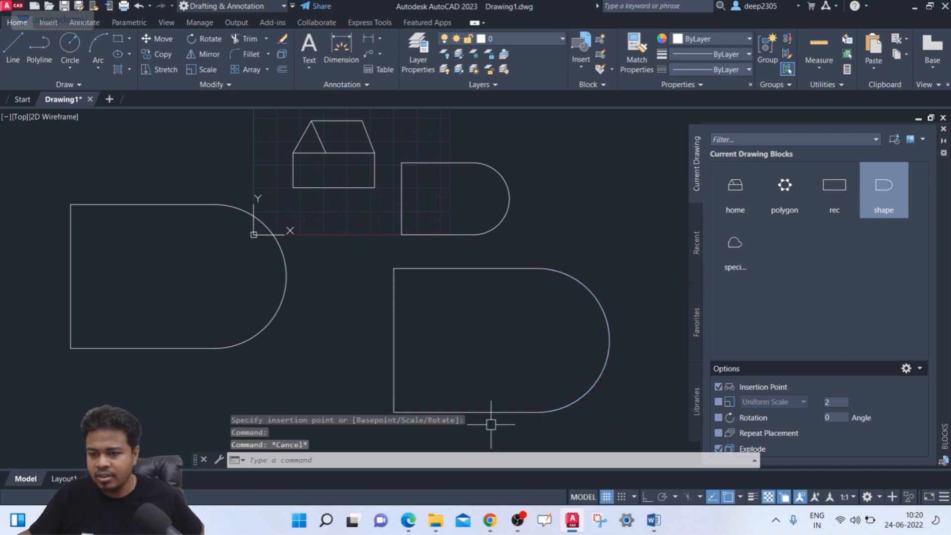
click(486, 411)
key(Escape)
click(393, 364)
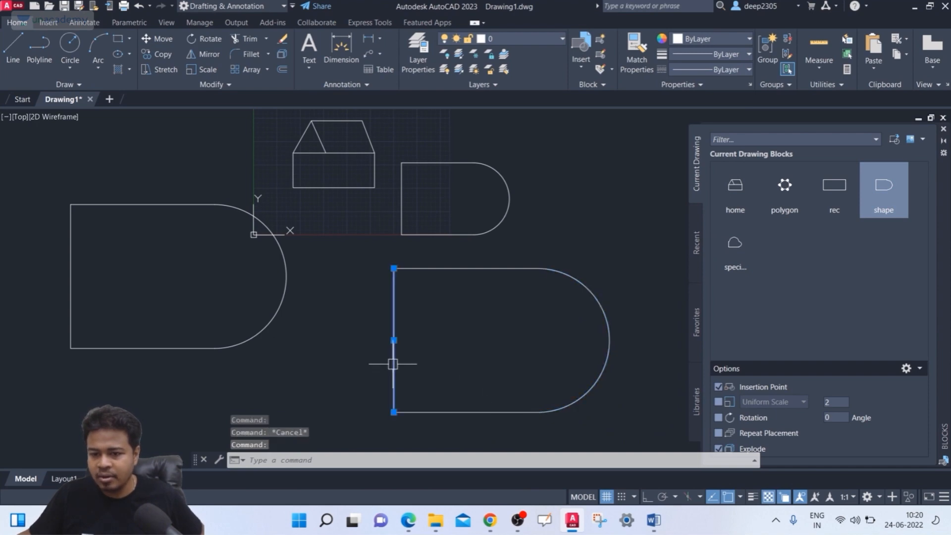
key(Escape)
click(471, 269)
key(Escape)
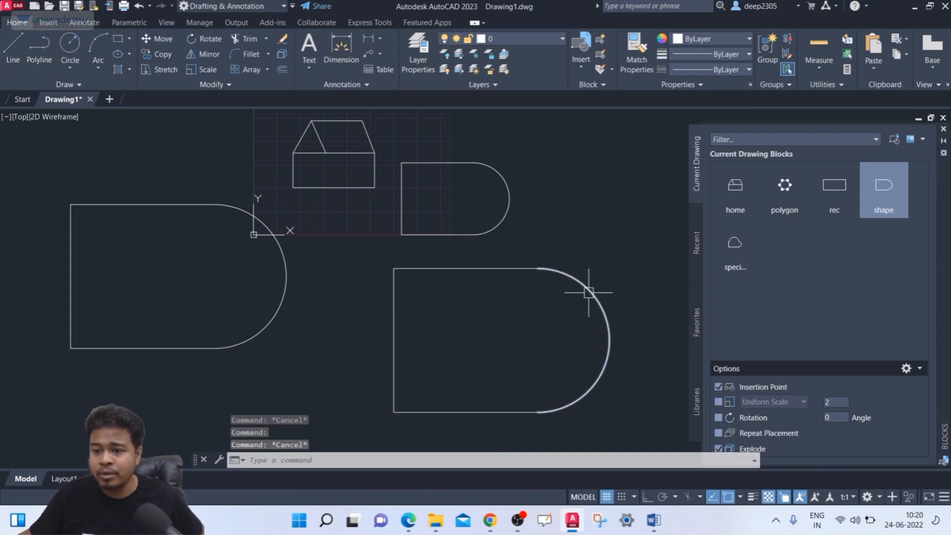
click(589, 288)
key(Escape)
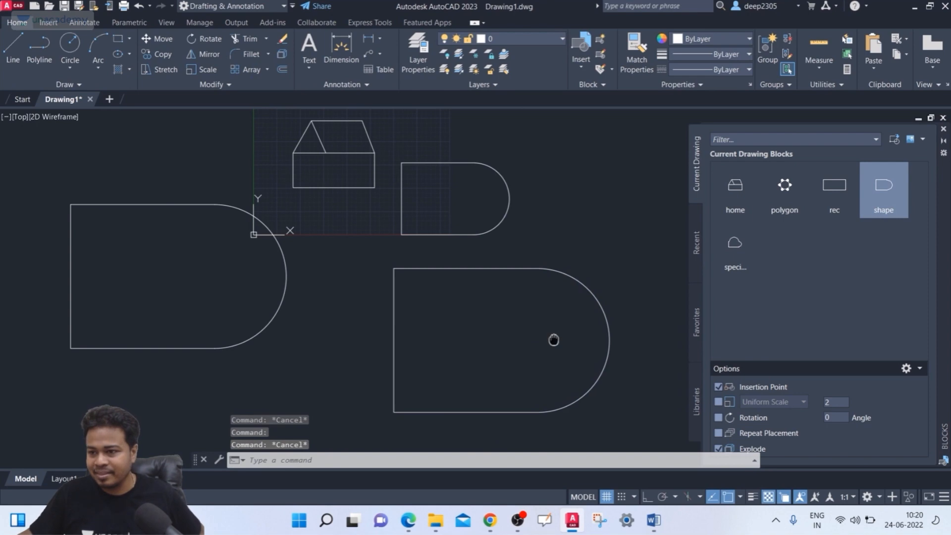
click(782, 211)
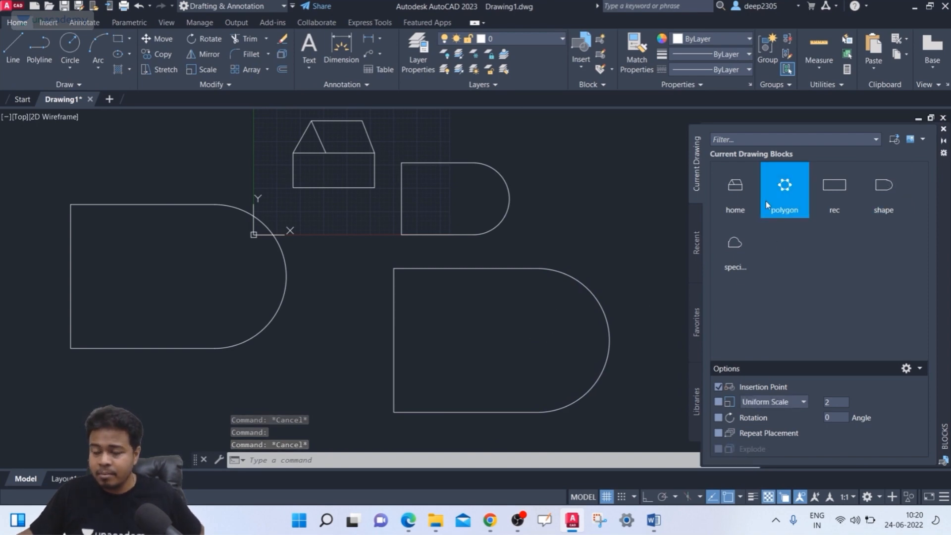
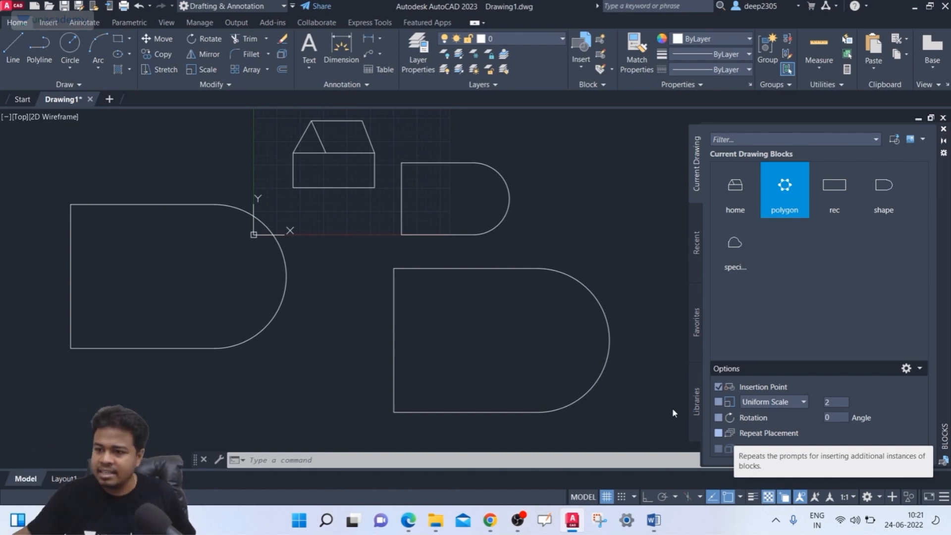
click(784, 188)
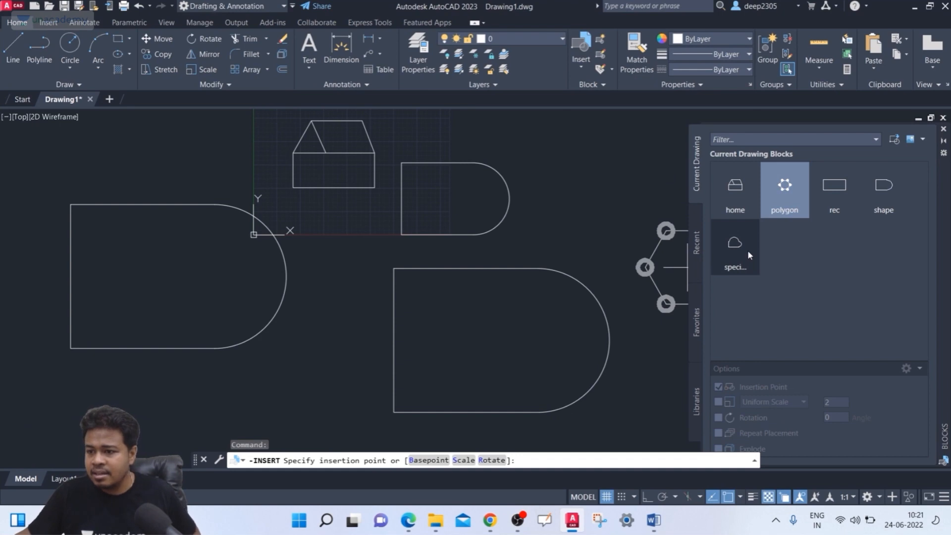
mouse_move(733, 258)
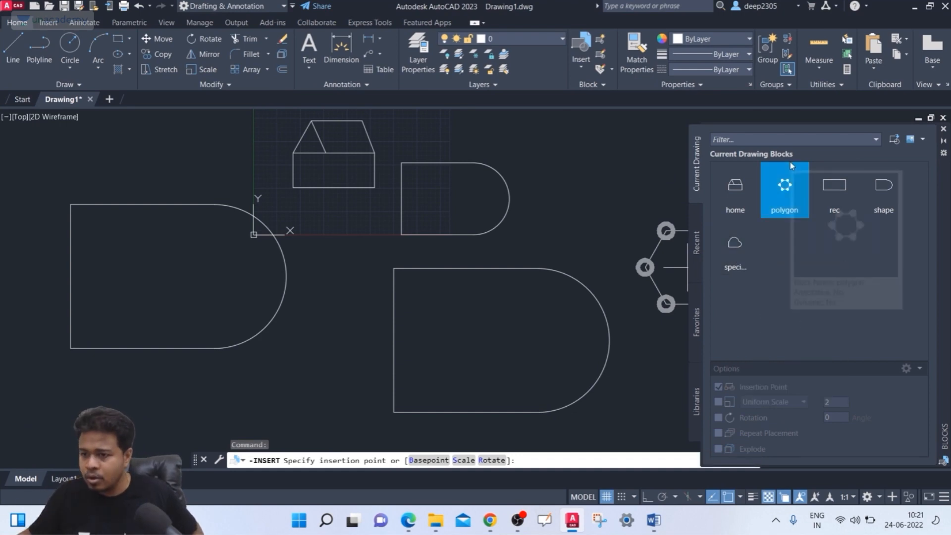
- Insert a copy of the home block at uniform scale 2 to the right of the small D-shaped outline
click(744, 197)
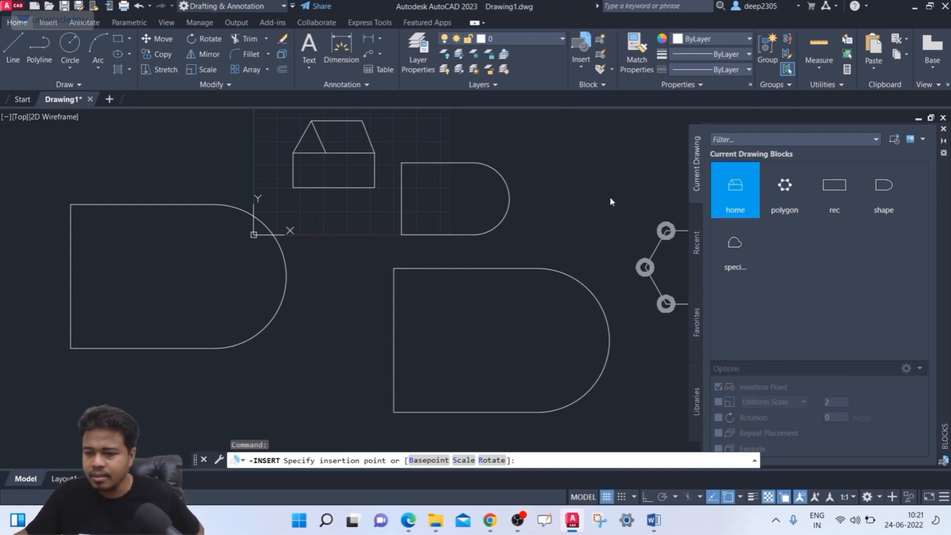
middle_drag(552, 225, 557, 228)
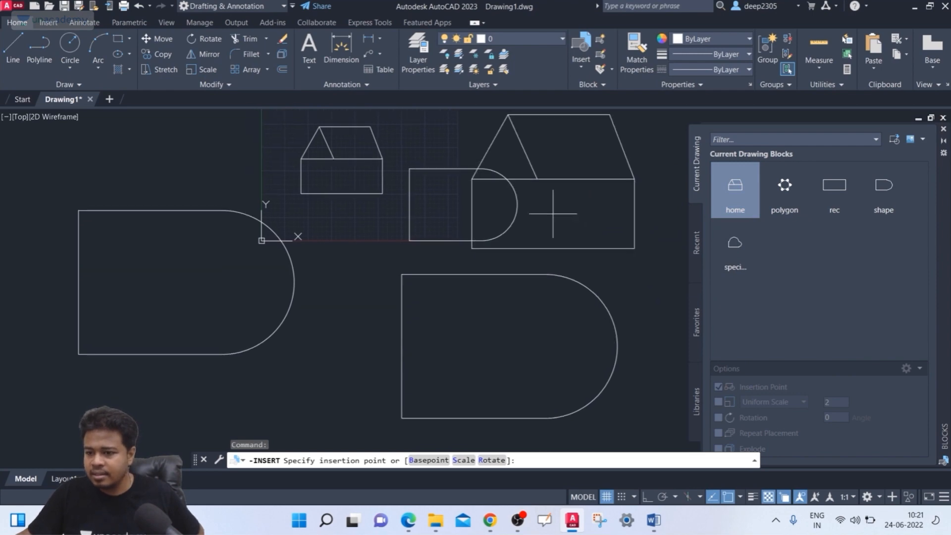
scroll(586, 208, down, 2)
scroll(585, 207, up, 2)
click(585, 207)
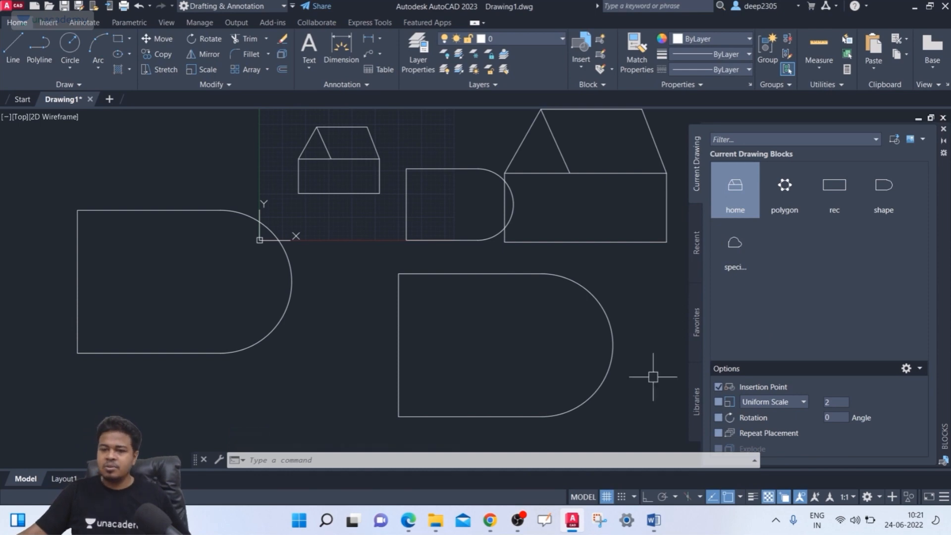
- Insert an unexploded copy of the shape block at uniform scale 2 overlapping the large copy near the origin
middle_drag(567, 275, 607, 225)
mouse_move(543, 191)
middle_down()
mouse_move(509, 219)
mouse_move(408, 254)
mouse_move(416, 254)
middle_up()
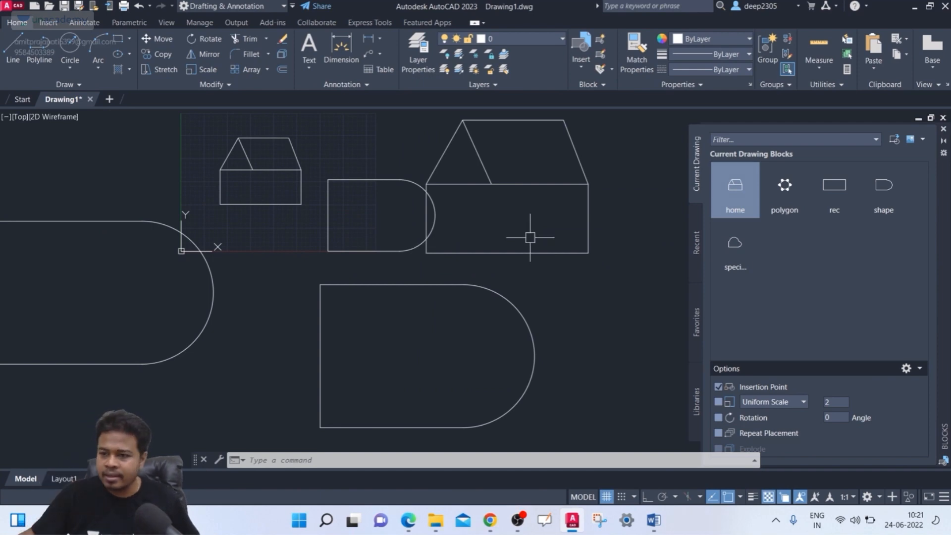
click(879, 193)
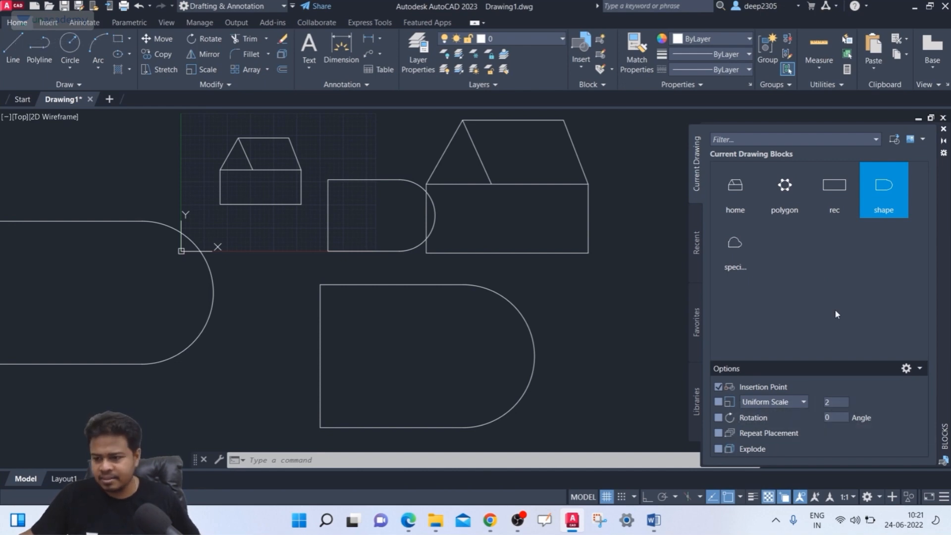
click(883, 191)
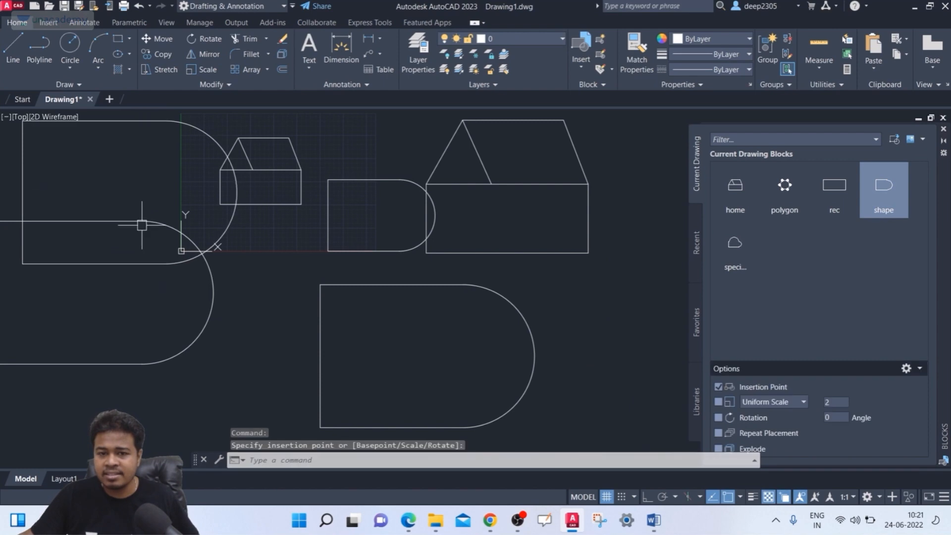
- Set the block insertion scale to a uniform value of 1
scroll(195, 236, down, 2)
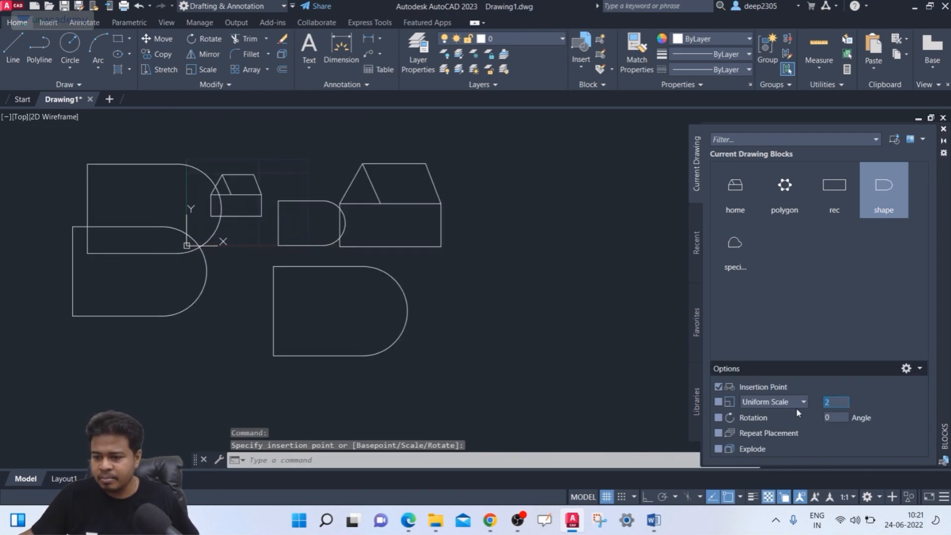
click(777, 402)
click(768, 416)
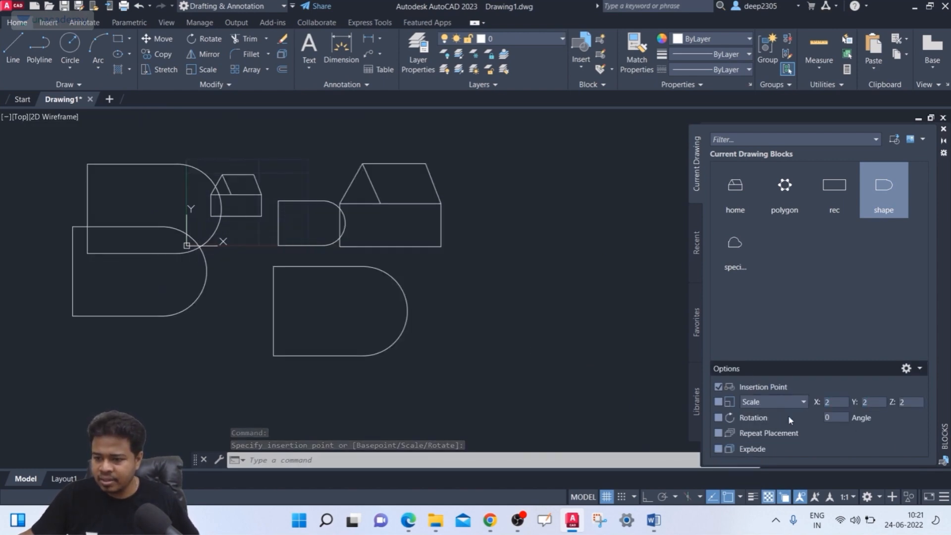
drag(841, 402, 818, 403)
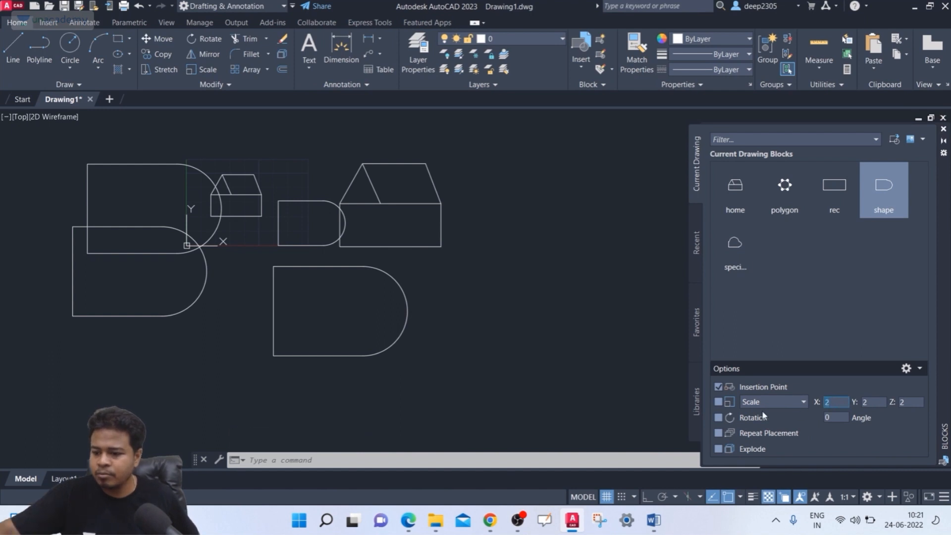
text(1)
click(794, 405)
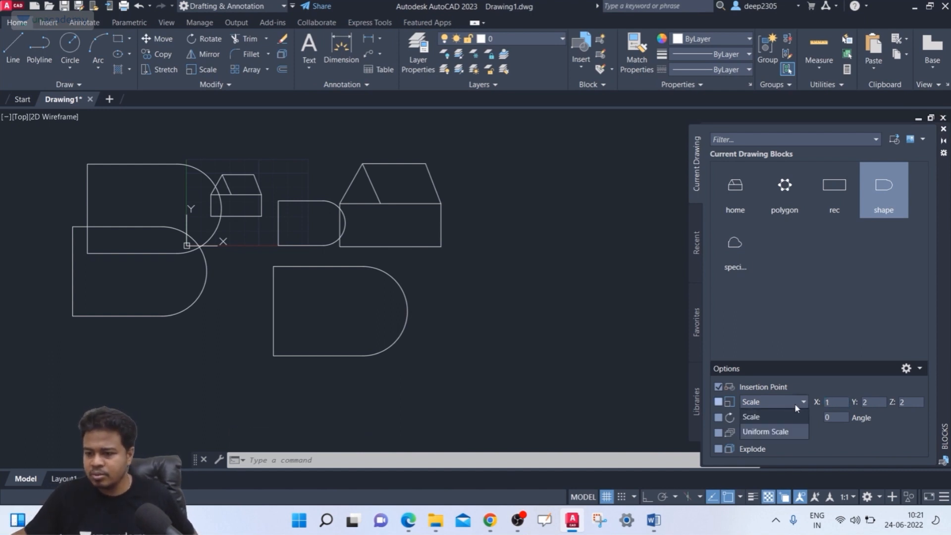
click(766, 432)
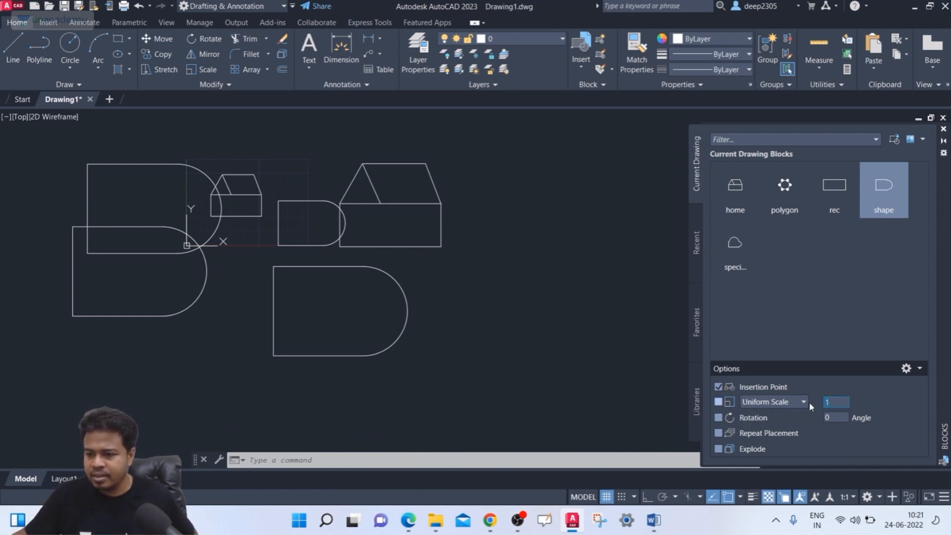
- Insert two shape block copies at scale 1 in the empty area beside the other objects, the lower one intact and the upper one exploded
click(884, 191)
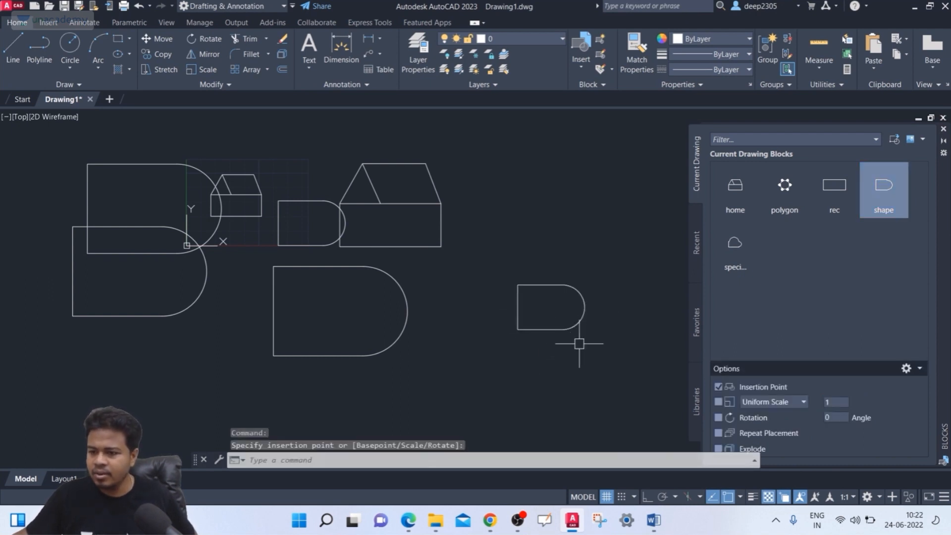
middle_drag(583, 336, 583, 335)
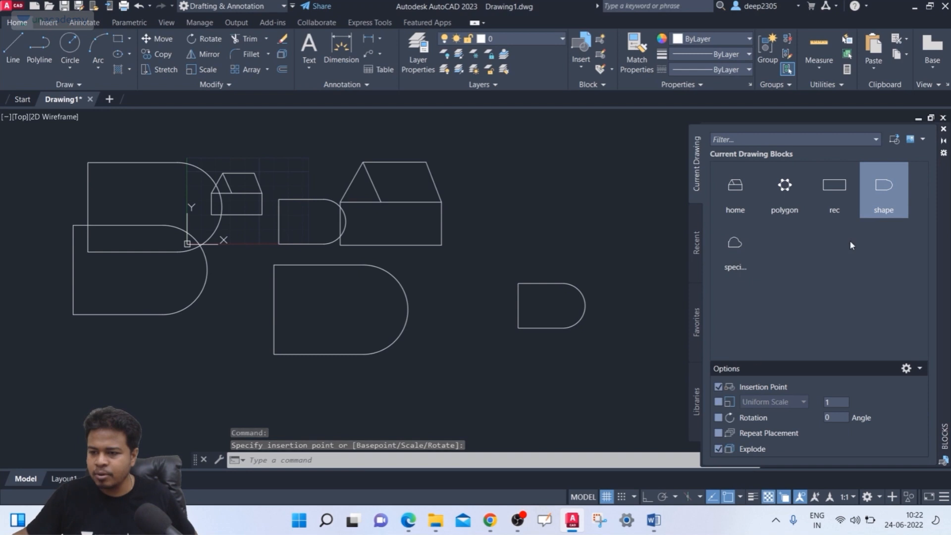
click(883, 191)
click(536, 213)
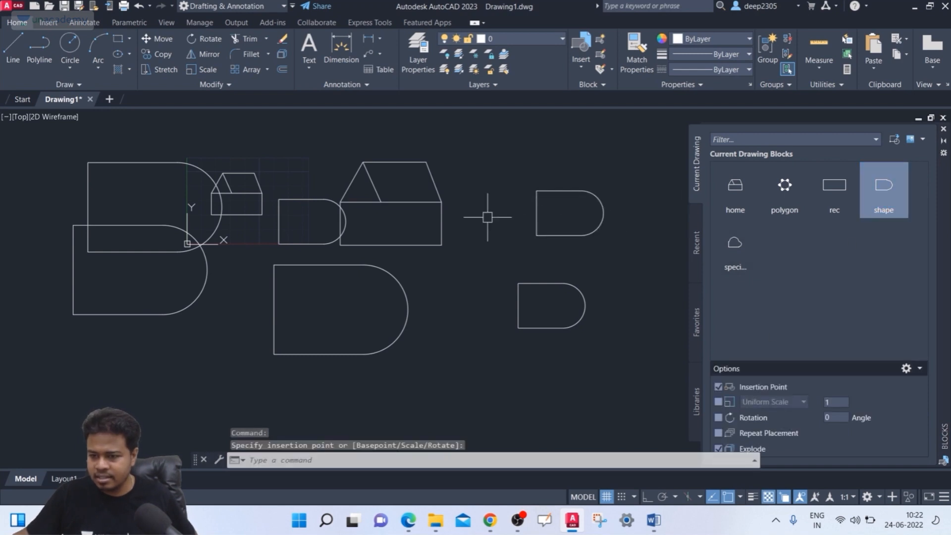
- Select the straight side of the exploded copy and the intact copy below it in turn to compare how they behave
click(539, 215)
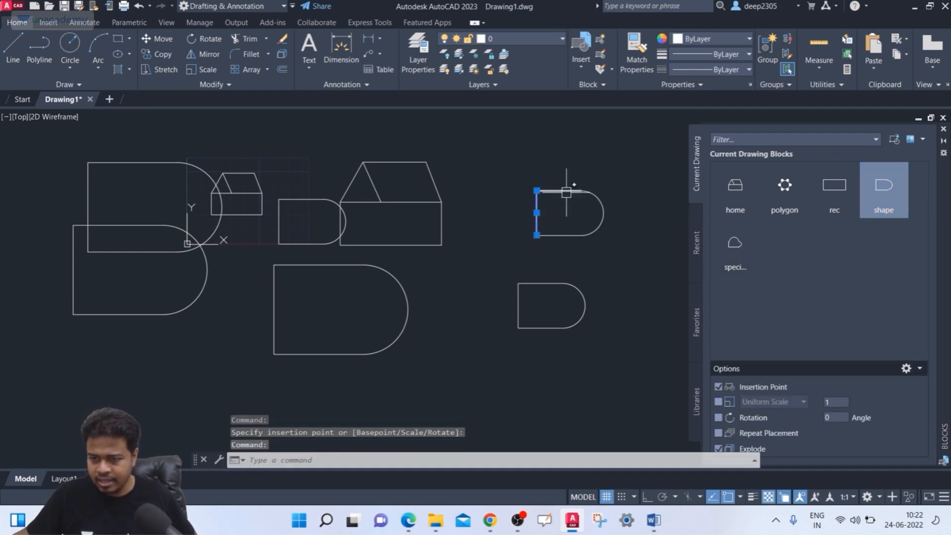
key(Escape)
click(562, 279)
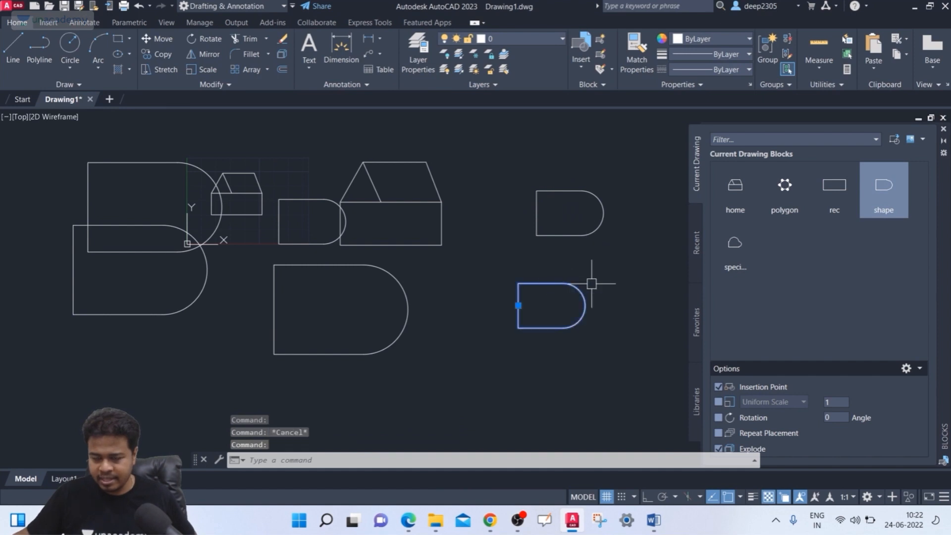
key(Escape)
middle_drag(516, 325, 527, 326)
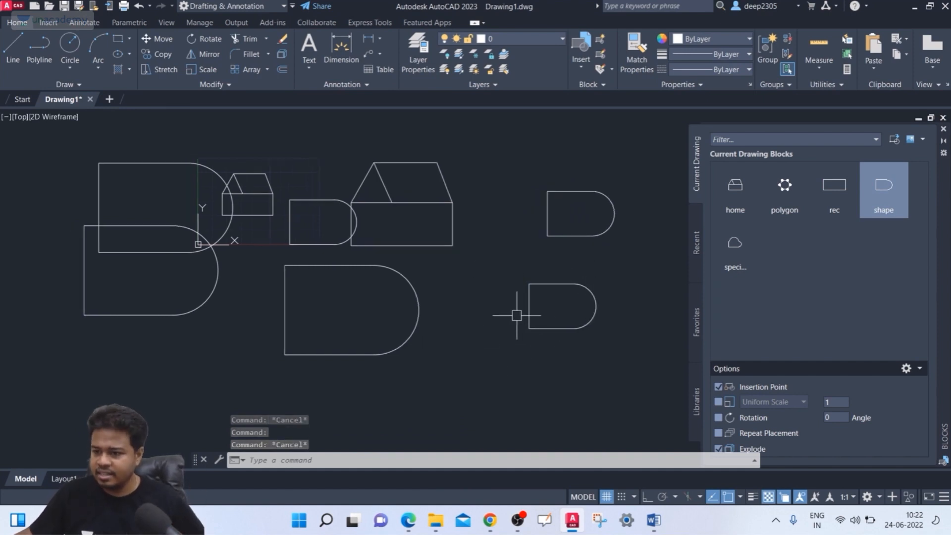
middle_drag(515, 314, 506, 321)
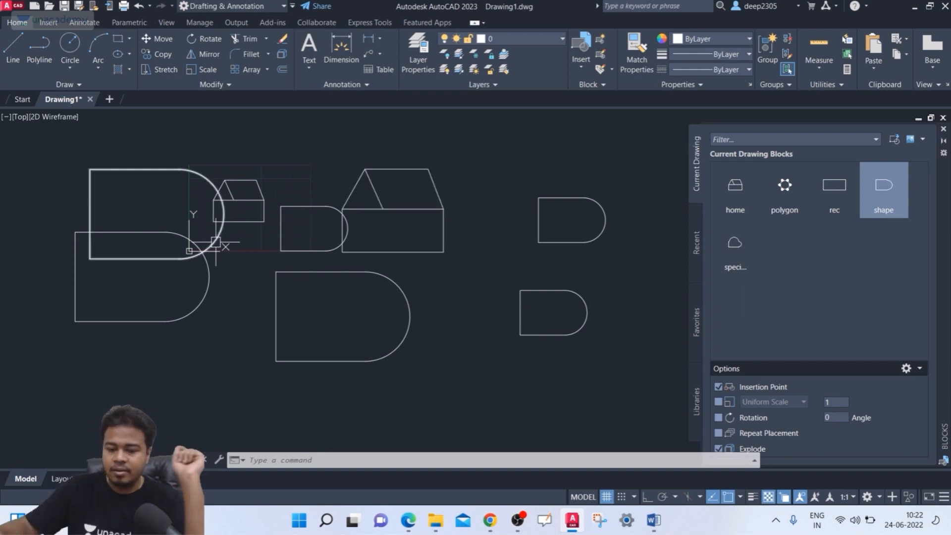
mouse_move(215, 242)
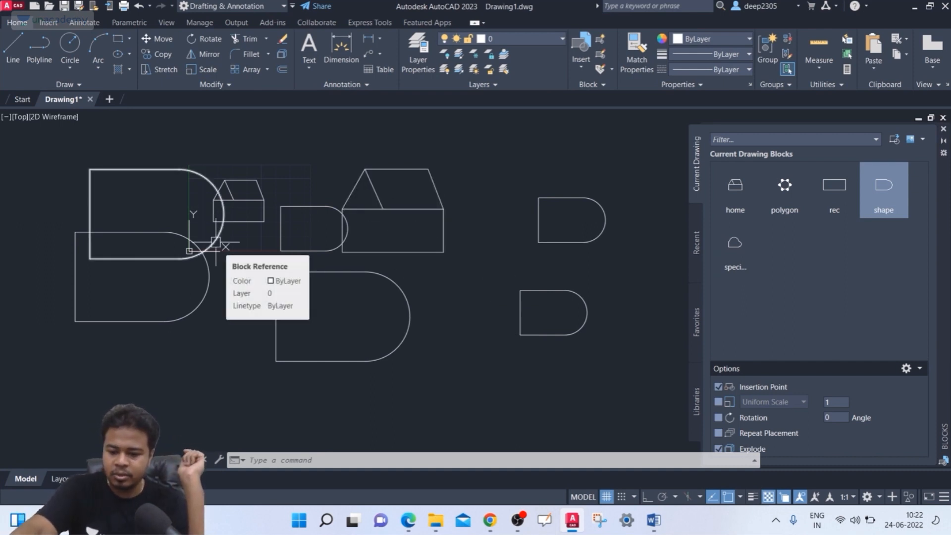
- Erase all objects in the drawing
click(653, 127)
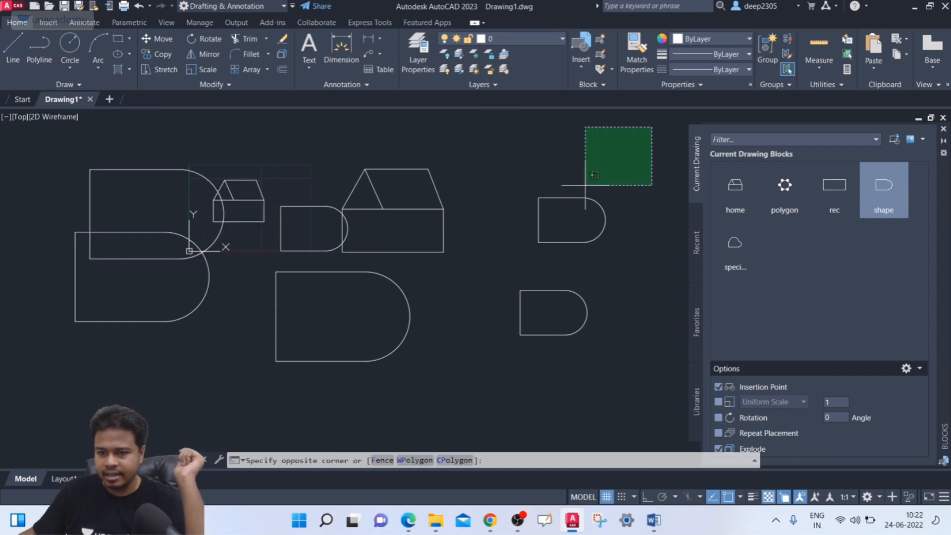
click(39, 384)
key(Delete)
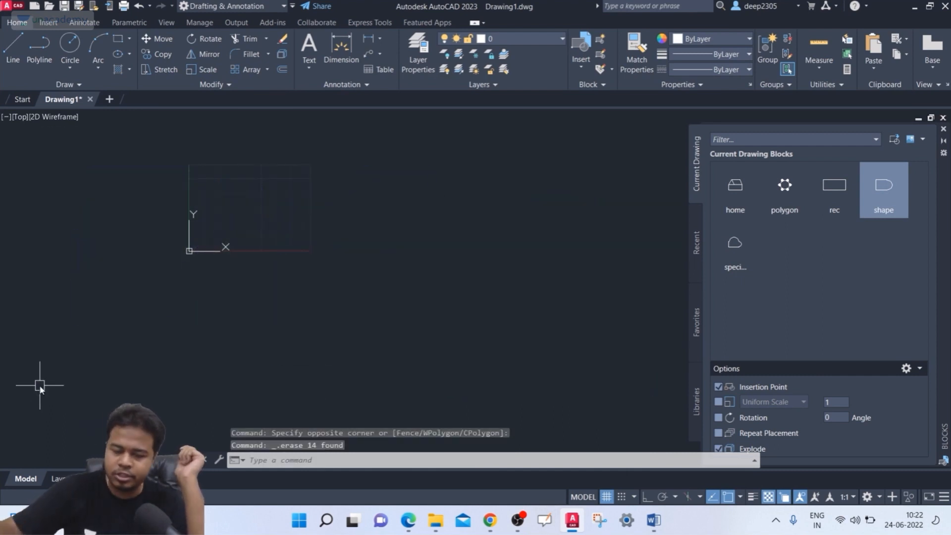
- Draw a six-sided polygon inscribed in a circle in the empty drawing area, with its top and bottom sides horizontal
scroll(232, 194, up, 4)
middle_drag(232, 193, 241, 223)
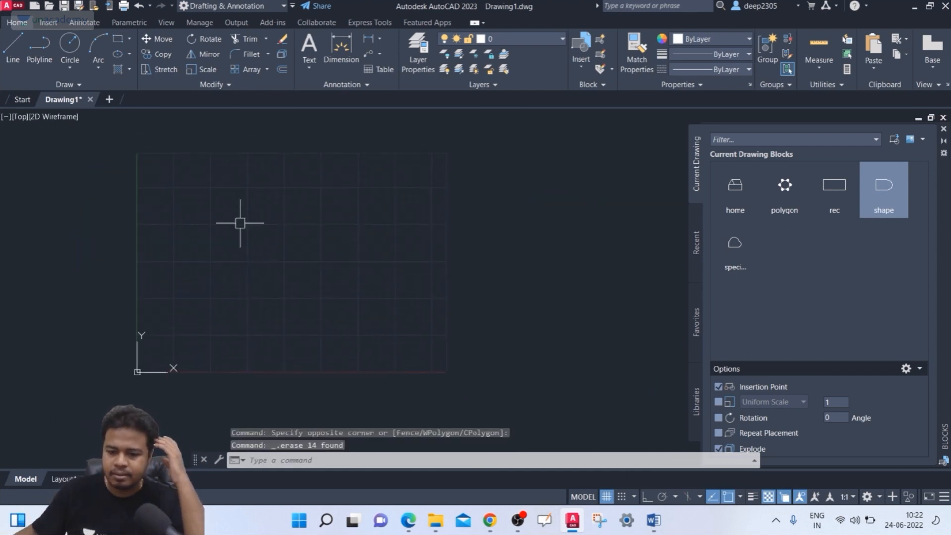
text(r)
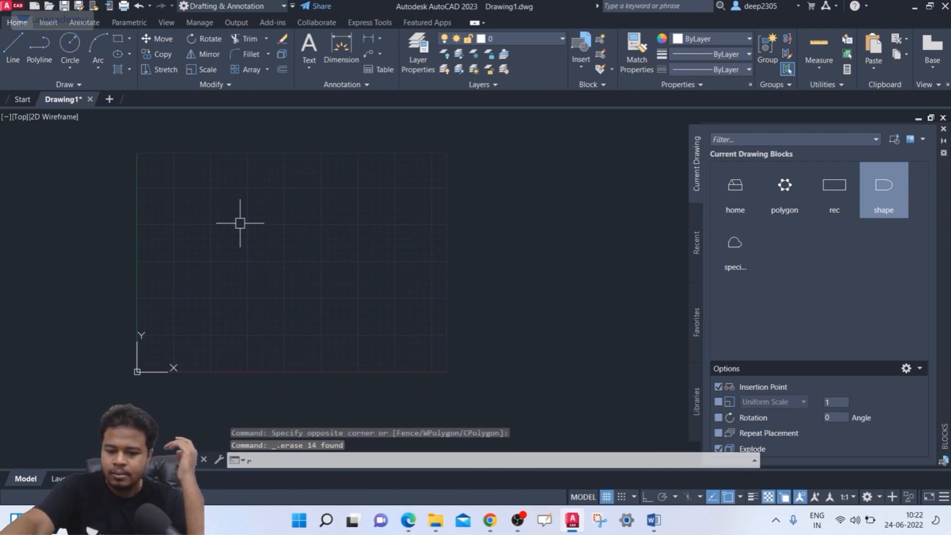
key(BackSpace)
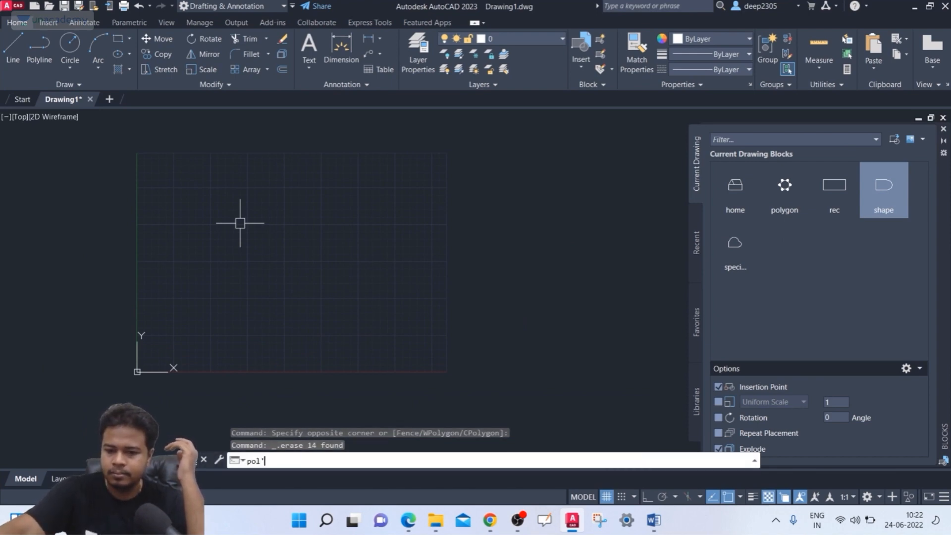
text(pol)
key(Return)
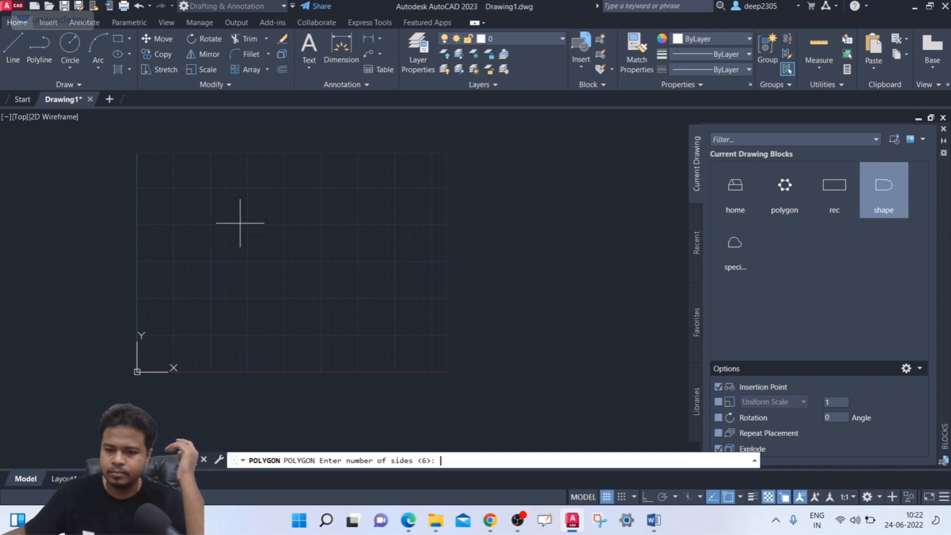
key(Return)
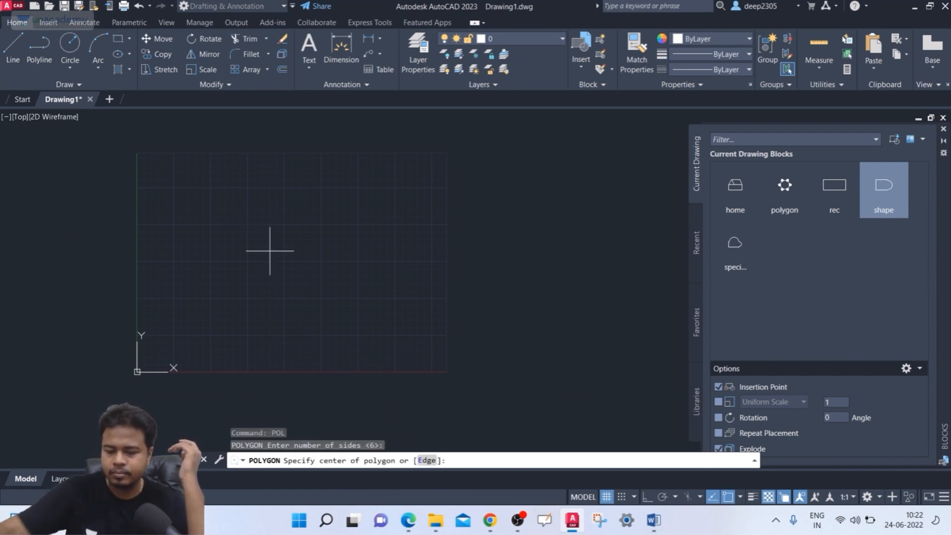
click(270, 250)
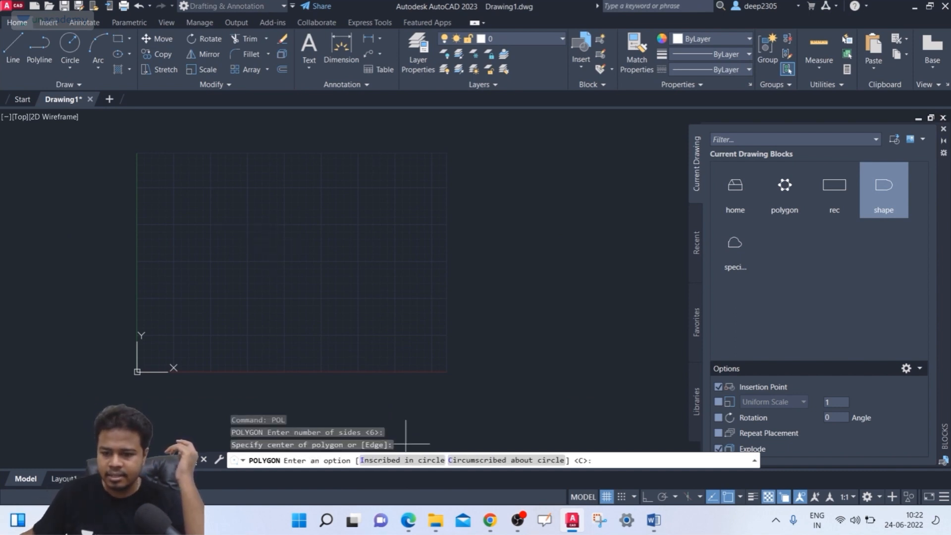
text(I)
key(Return)
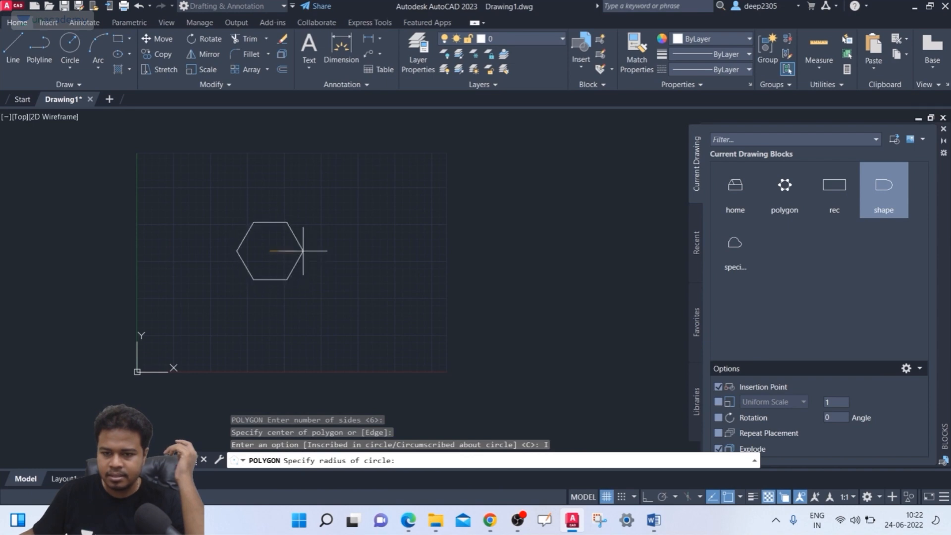
click(310, 263)
middle_drag(309, 271, 326, 278)
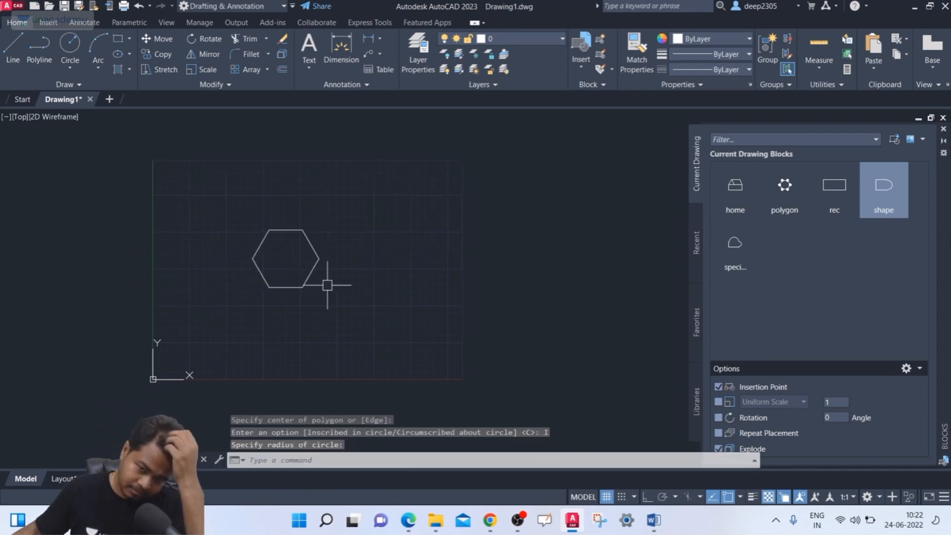
- Draw a circle centred on the hexagon's upper-left vertex with its radius reaching the opposite lower-right vertex
key(Return)
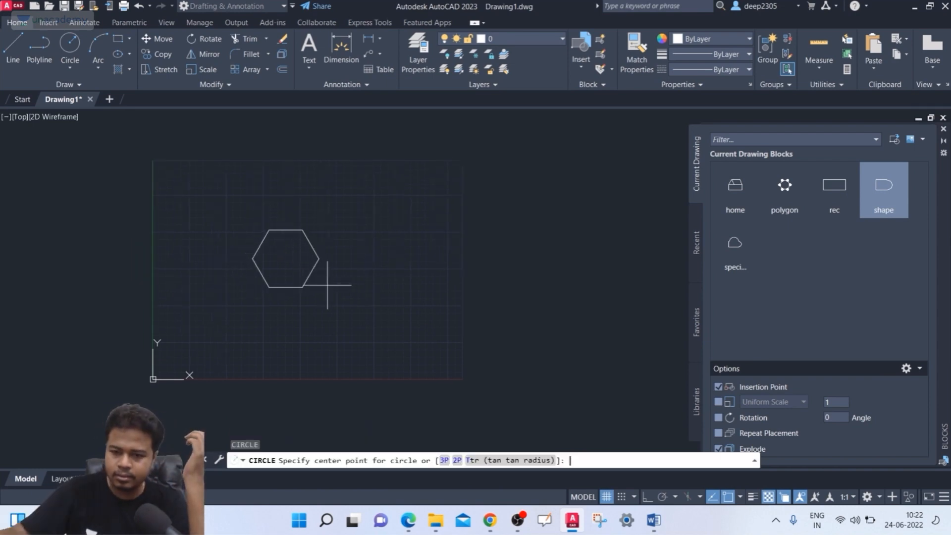
click(270, 229)
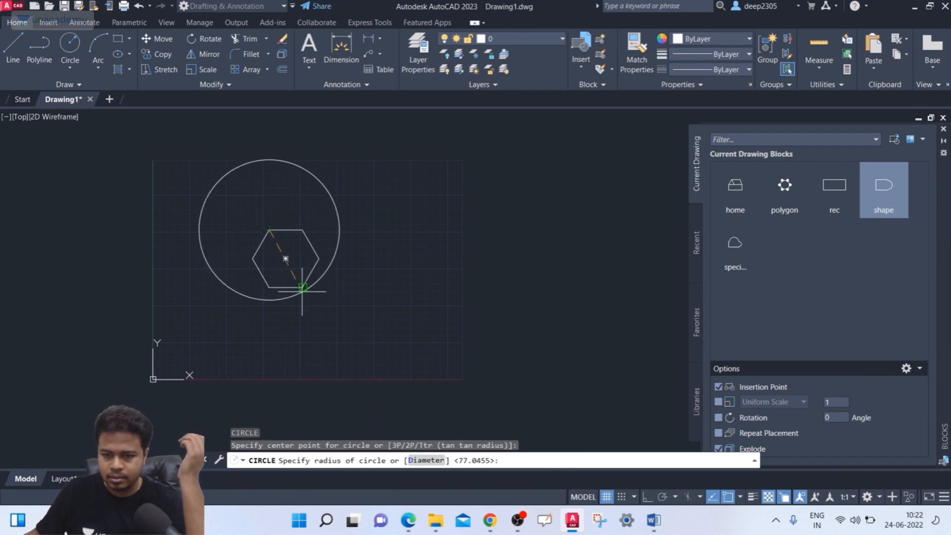
click(302, 291)
middle_drag(387, 360, 387, 364)
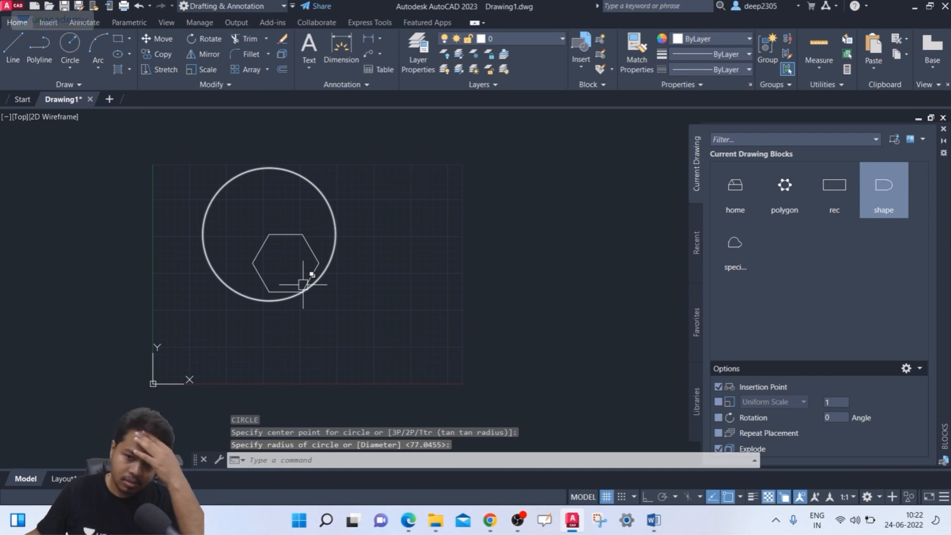
- Erase the circle around the hexagon
middle_drag(303, 284, 318, 305)
click(361, 213)
click(332, 240)
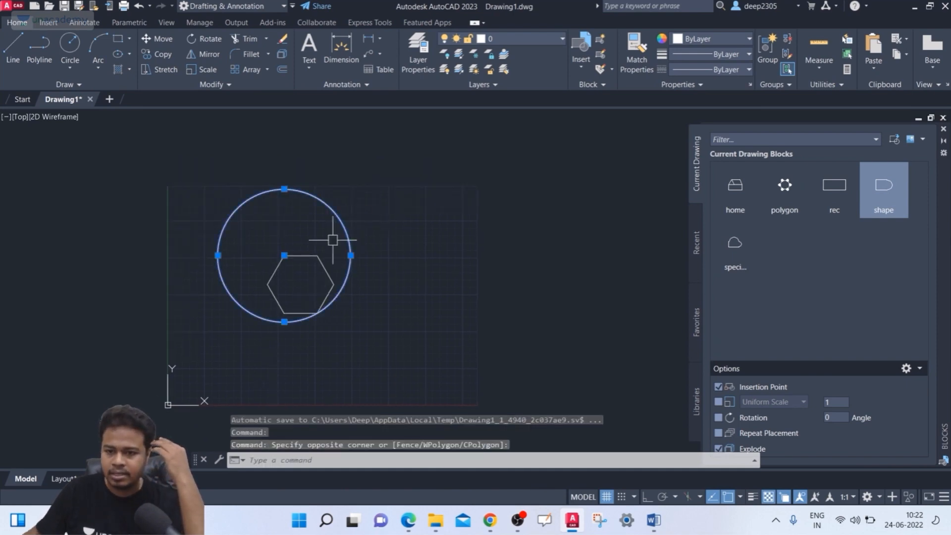
key(Delete)
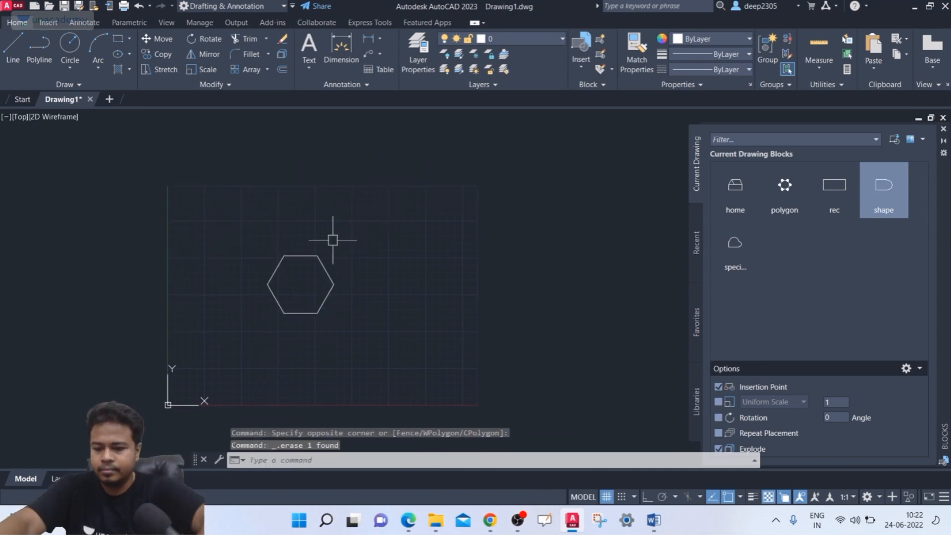
- Draw a diagonal line across the hexagon from its lower-left vertex to its upper-right vertex
text(l)
key(Return)
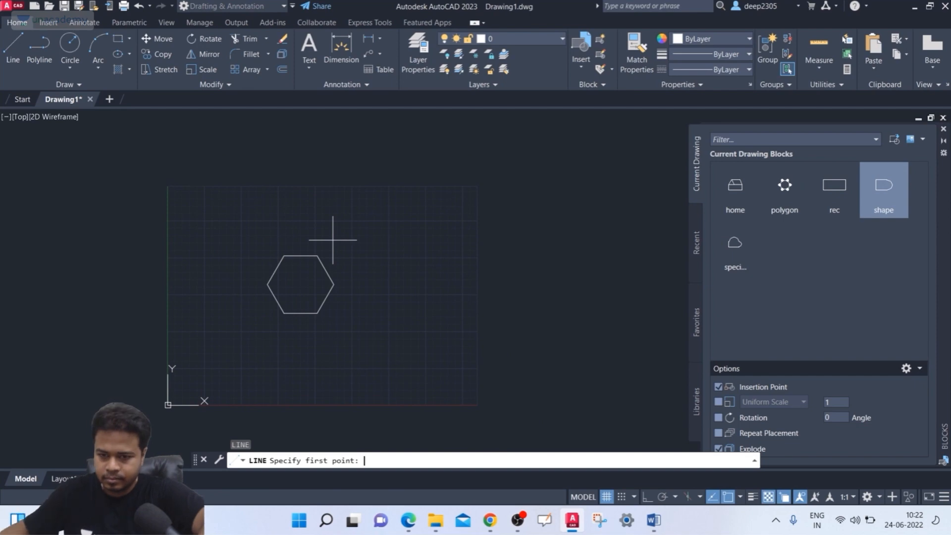
click(284, 313)
click(317, 256)
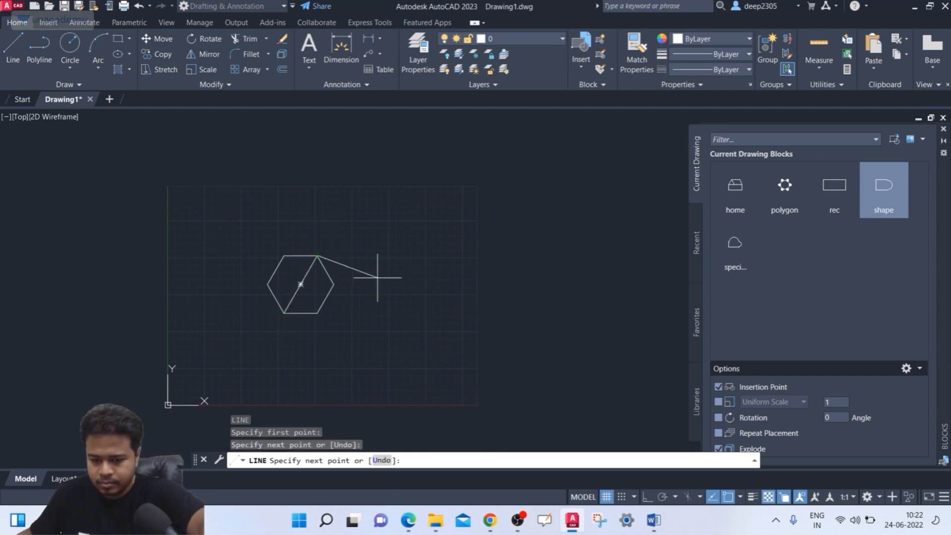
key(Escape)
- Trim the hexagon's sides on the right of the diagonal and erase the leftover segment
middle_drag(378, 272, 376, 295)
text(t)
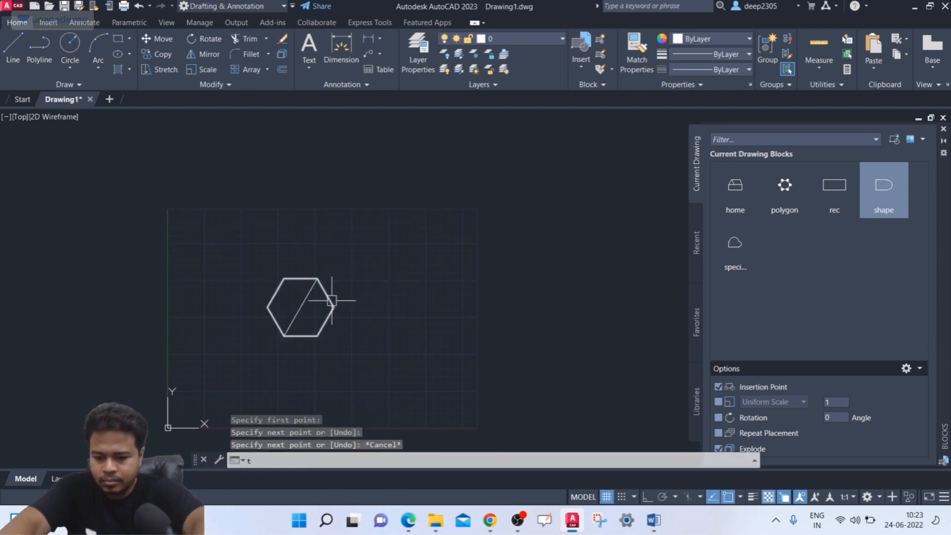
text(r)
key(Return)
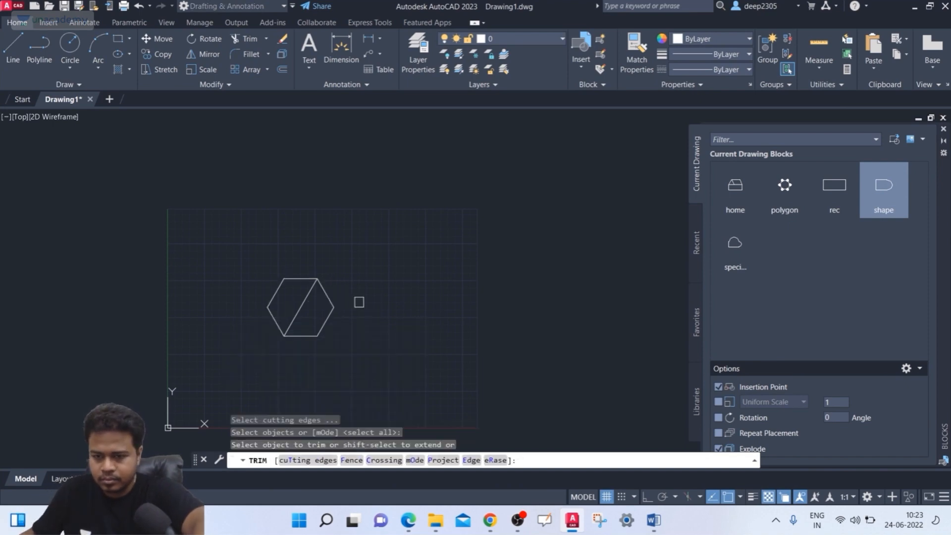
click(376, 290)
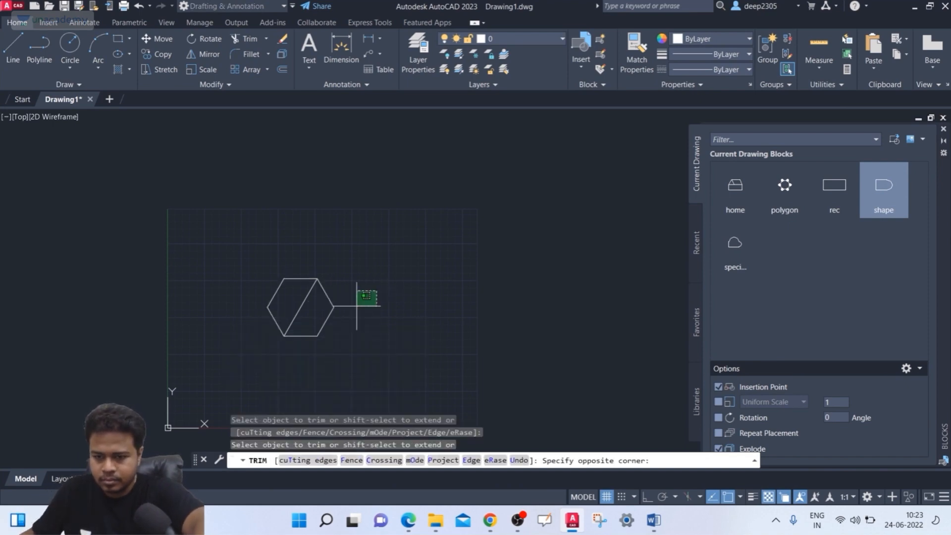
click(318, 379)
key(Escape)
click(361, 288)
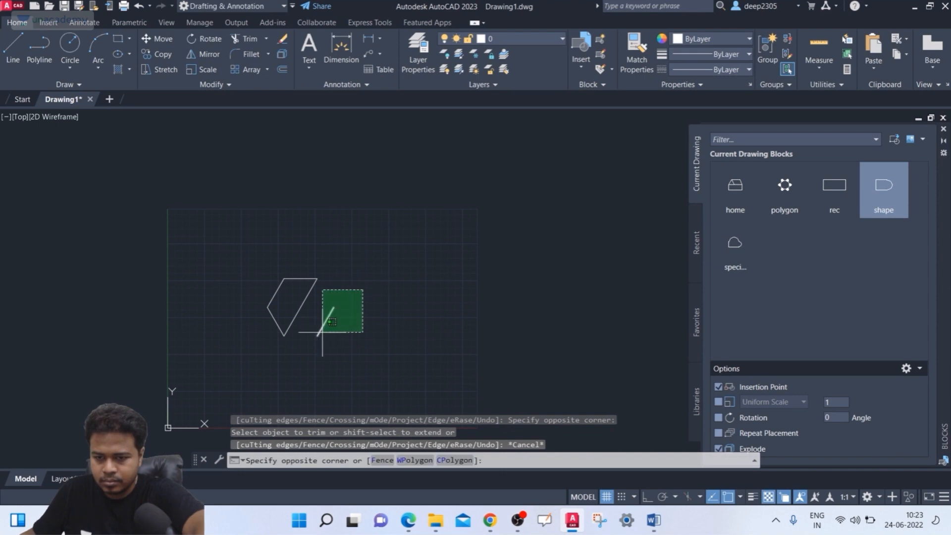
click(318, 339)
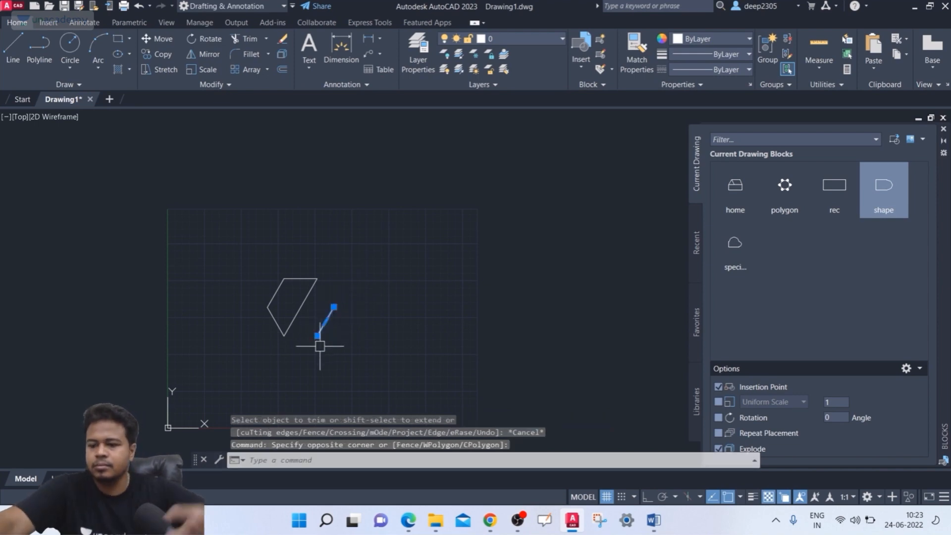
key(Delete)
- Draw a circle centred on the diagonal's midpoint with its radius reaching the diagonal's lower end
scroll(348, 329, up, 2)
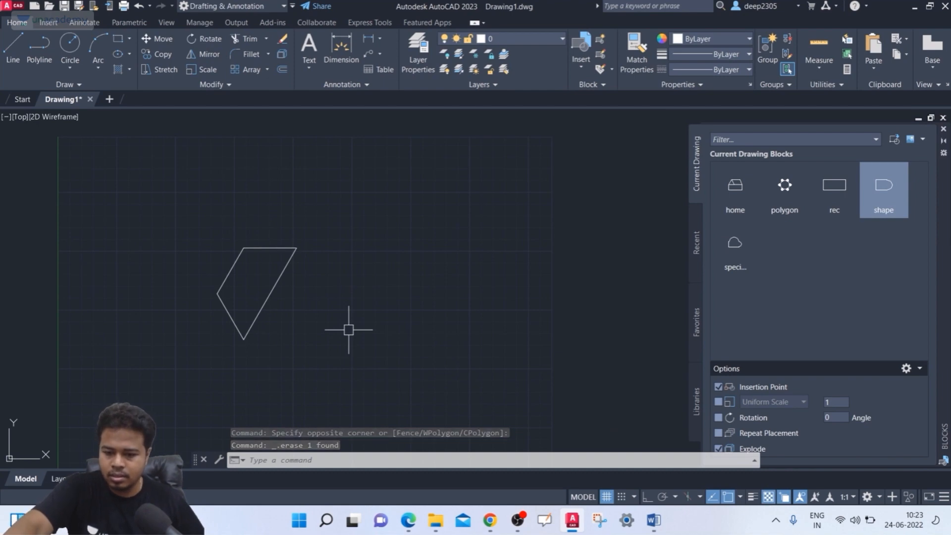
text(c)
key(Return)
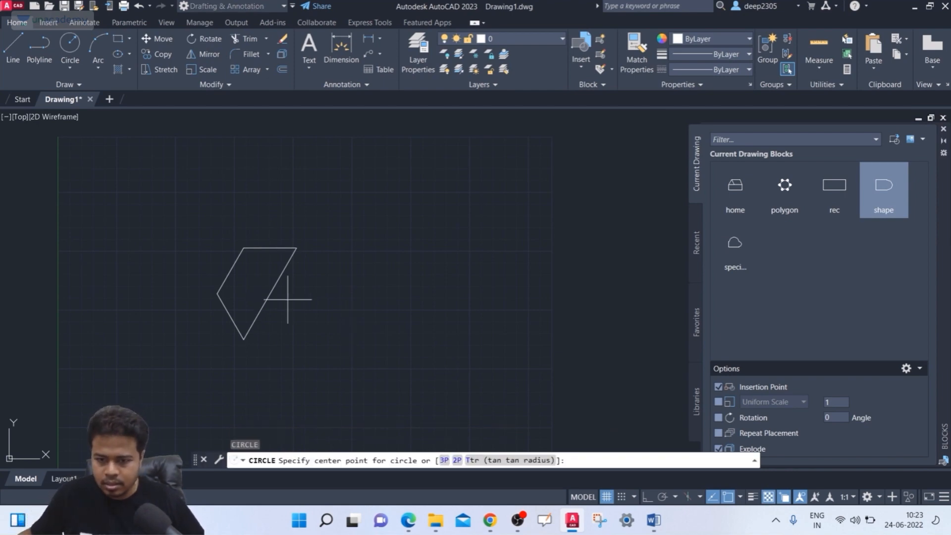
click(270, 294)
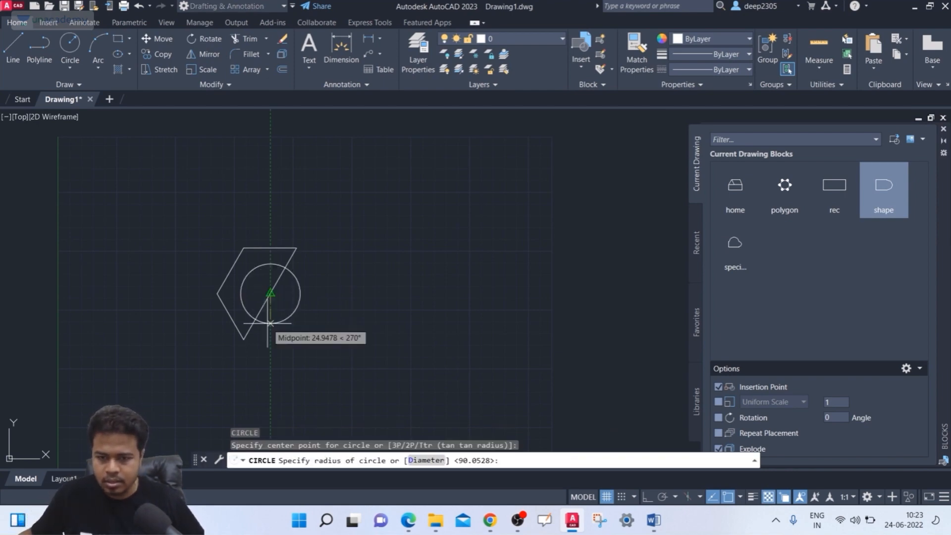
click(244, 339)
middle_drag(302, 253, 322, 250)
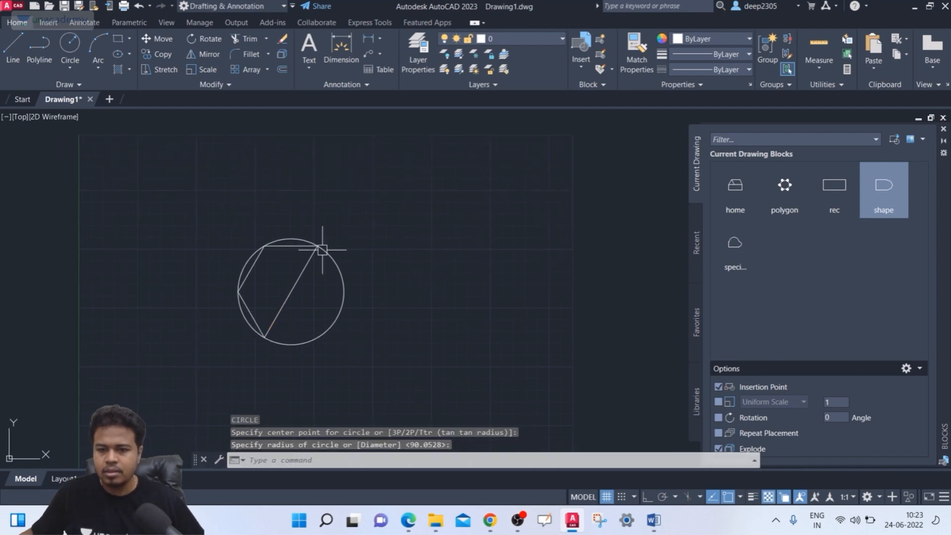
scroll(247, 250, up, 2)
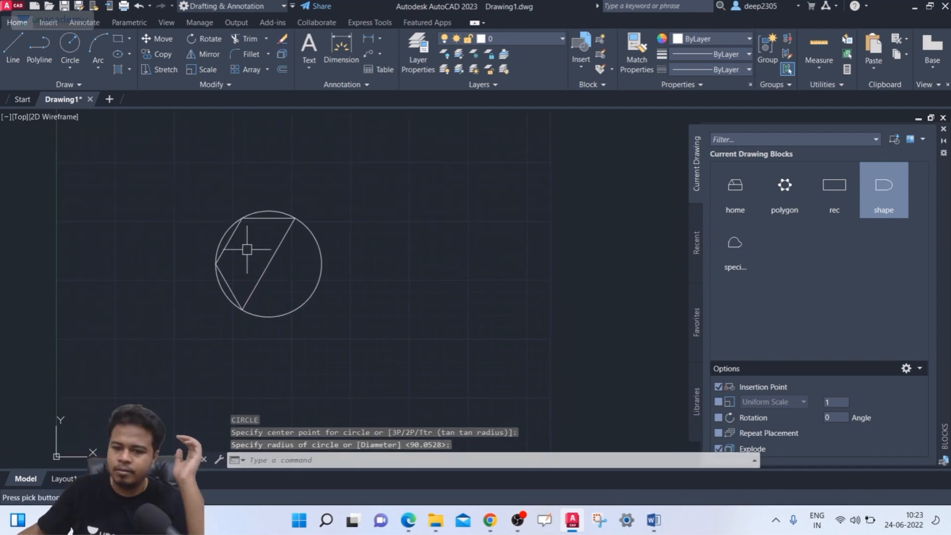
scroll(253, 251, down, 3)
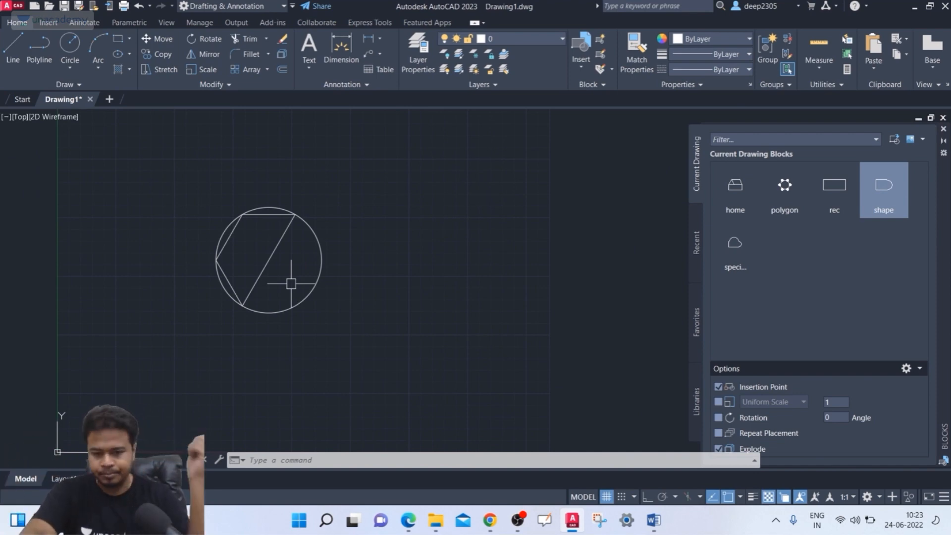
text(b)
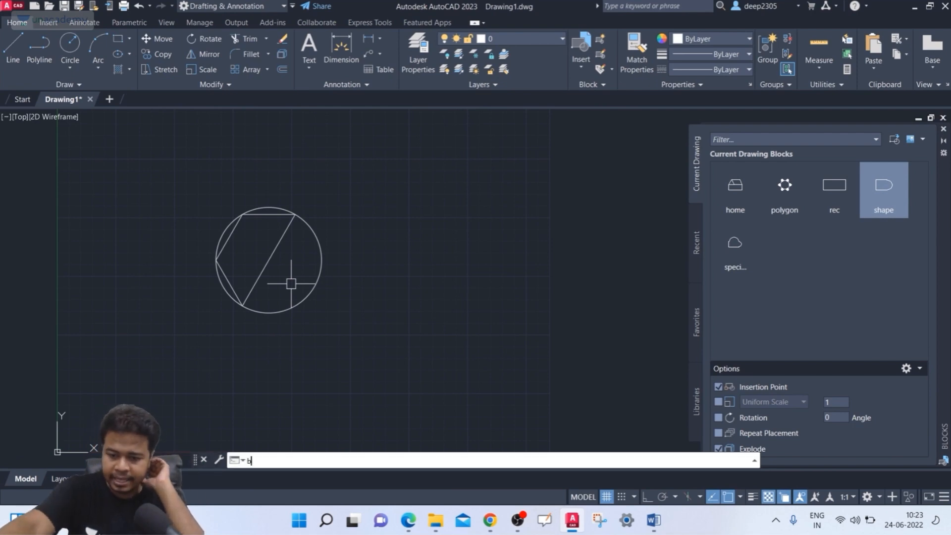
key(Return)
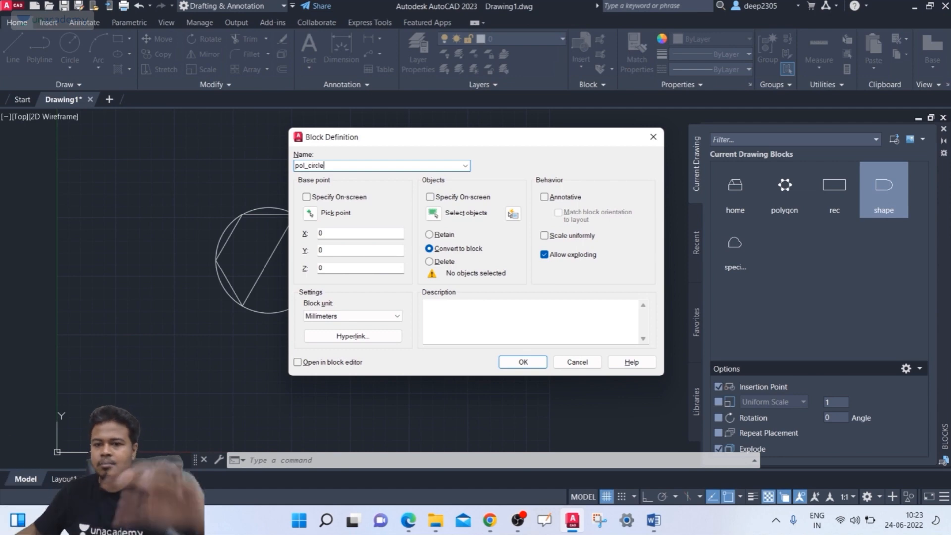
click(310, 214)
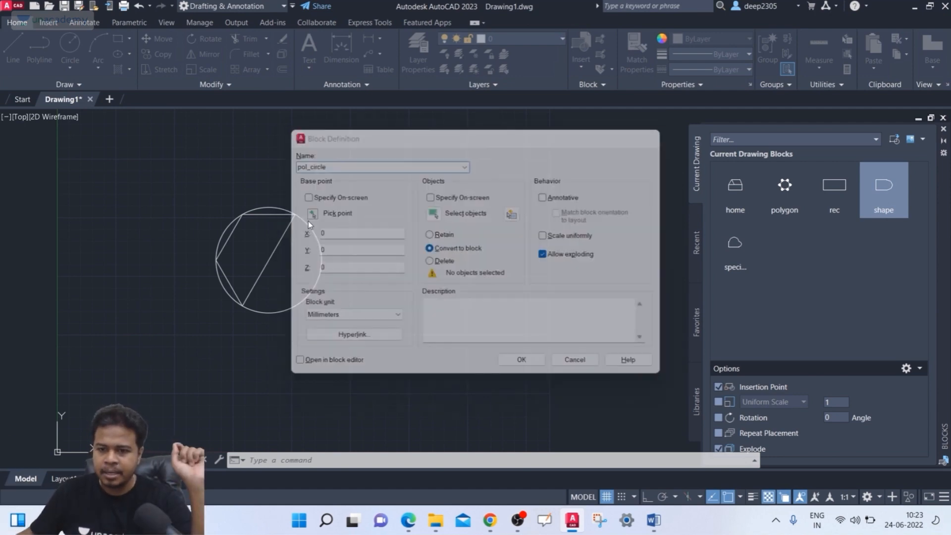
click(269, 258)
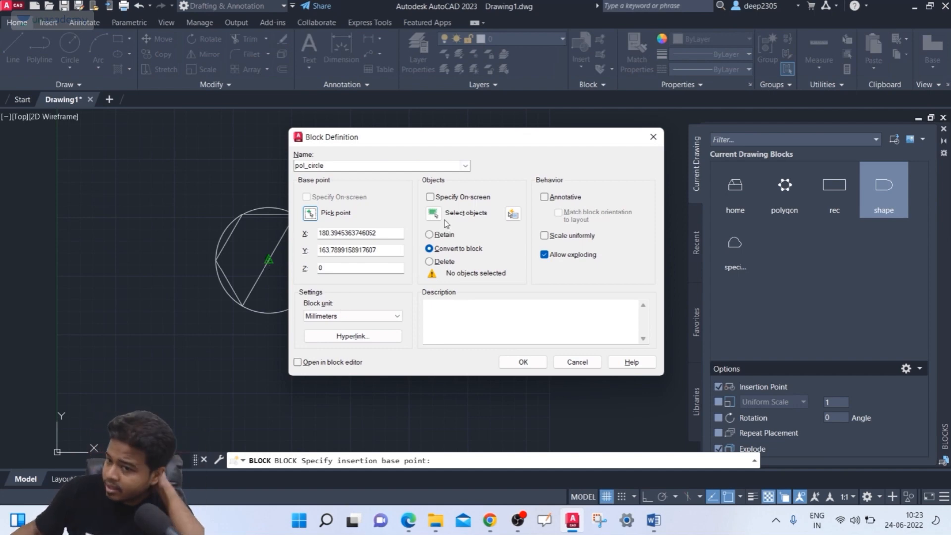
click(433, 213)
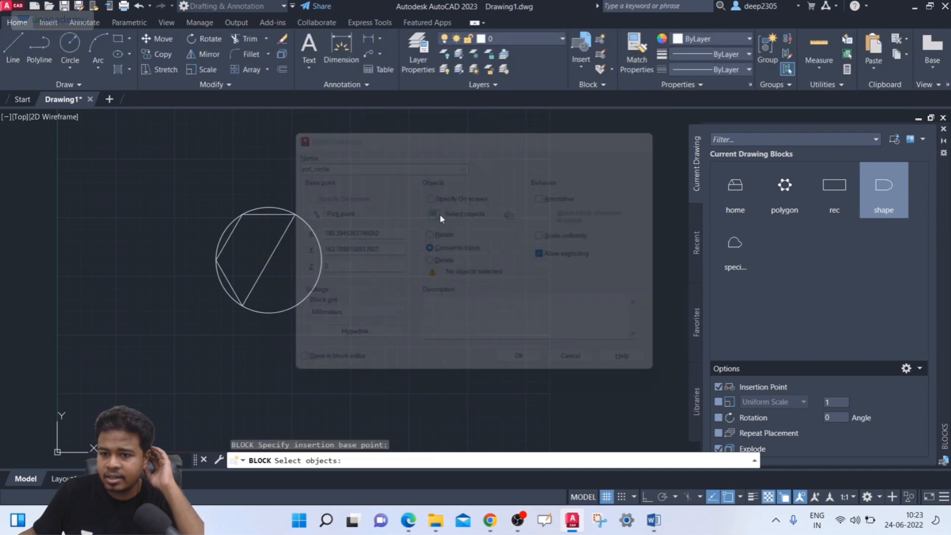
click(186, 186)
click(355, 331)
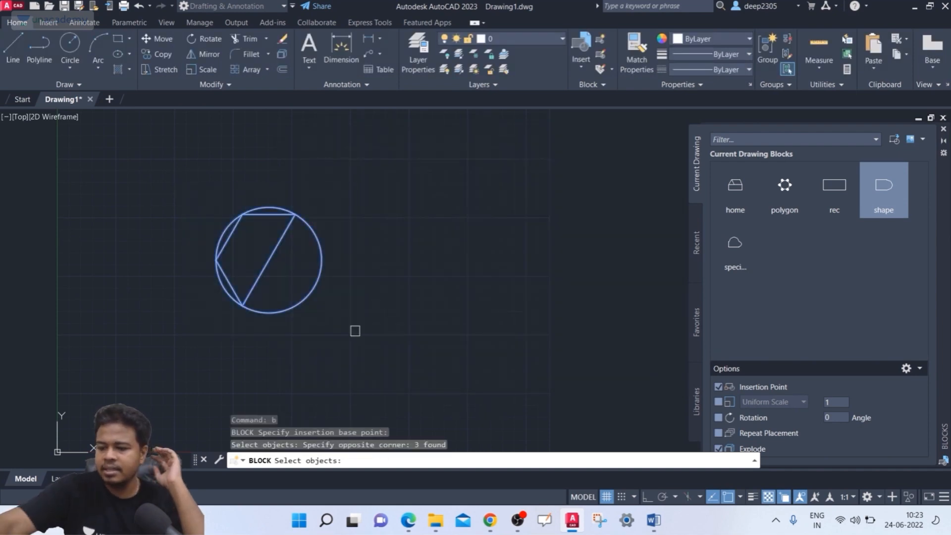
key(Return)
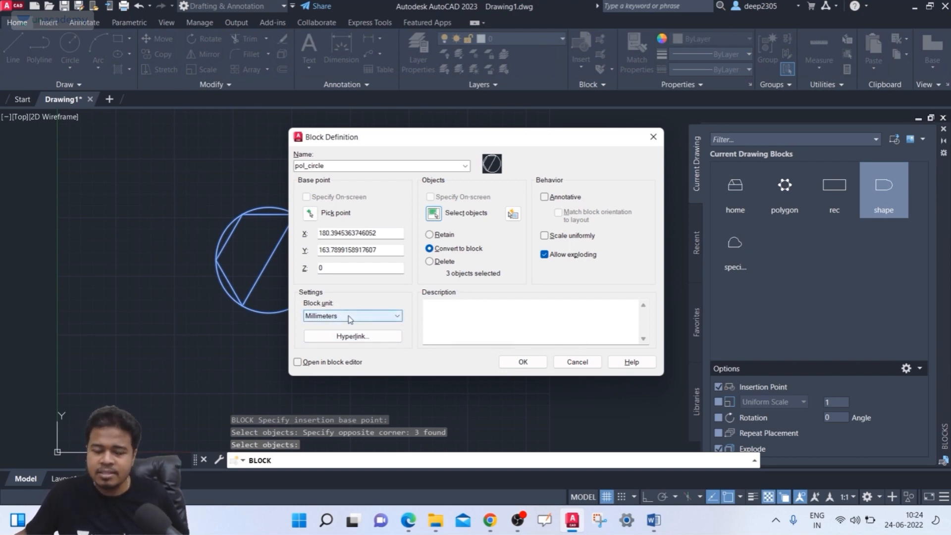
click(584, 363)
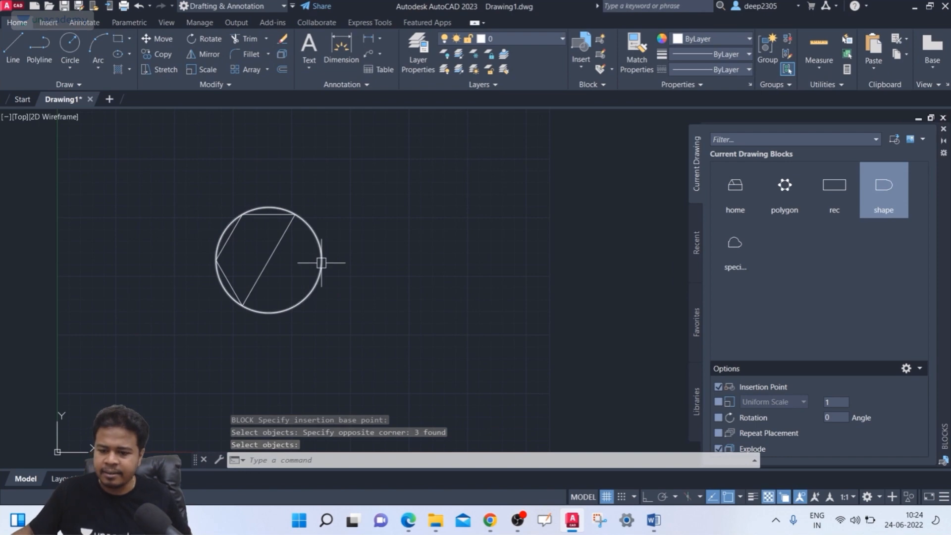
- Check the drawing units settings, including the insertion scale used for inserted content
text(un)
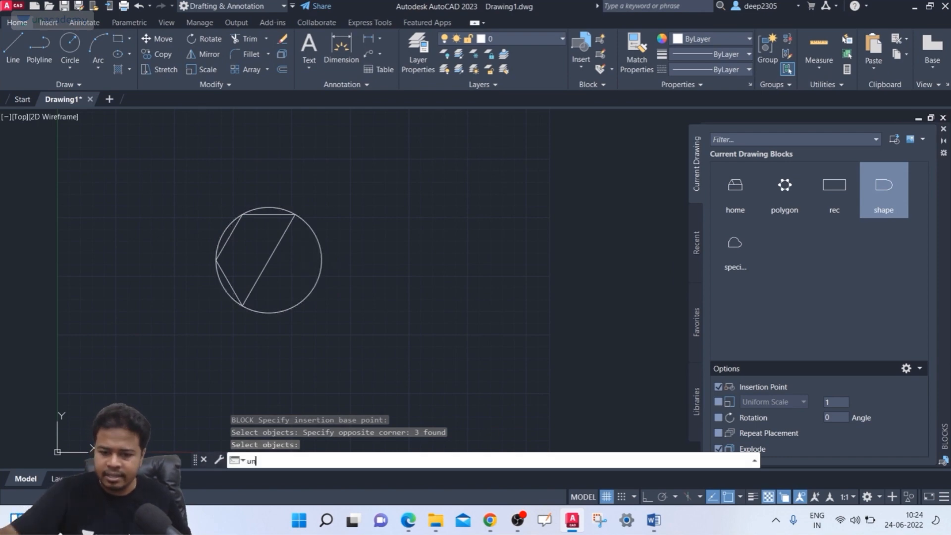
key(Return)
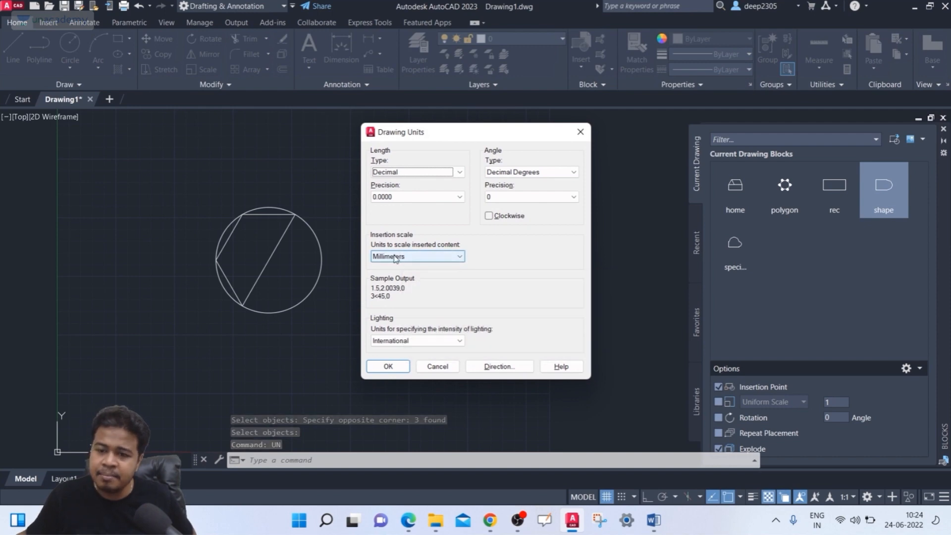
click(390, 366)
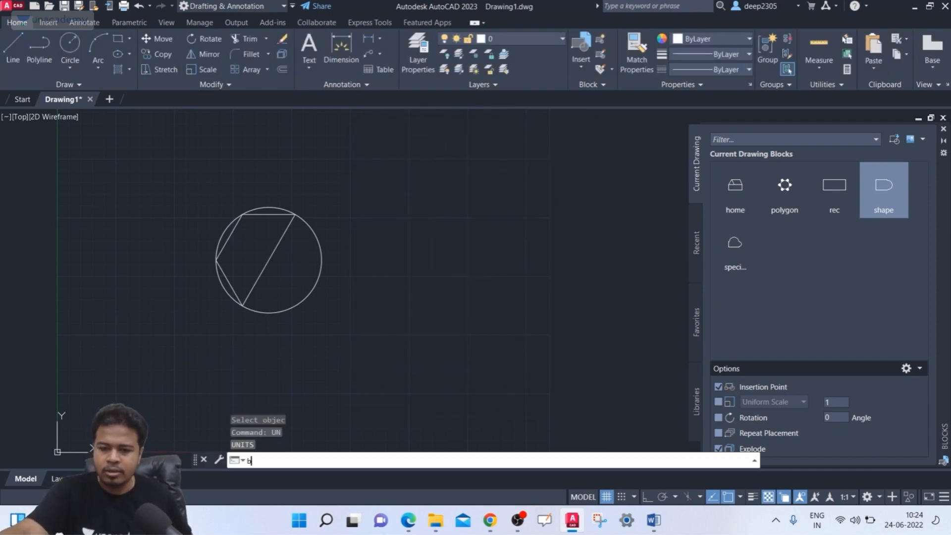
- Start a block definition with the circle's centre as base point and the circle with its inner lines as objects
key(Return)
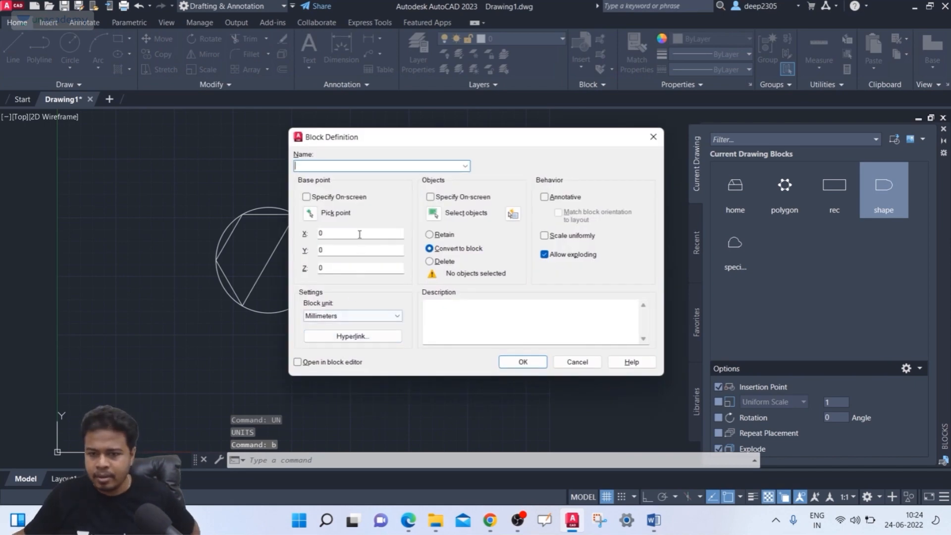
click(309, 212)
click(269, 259)
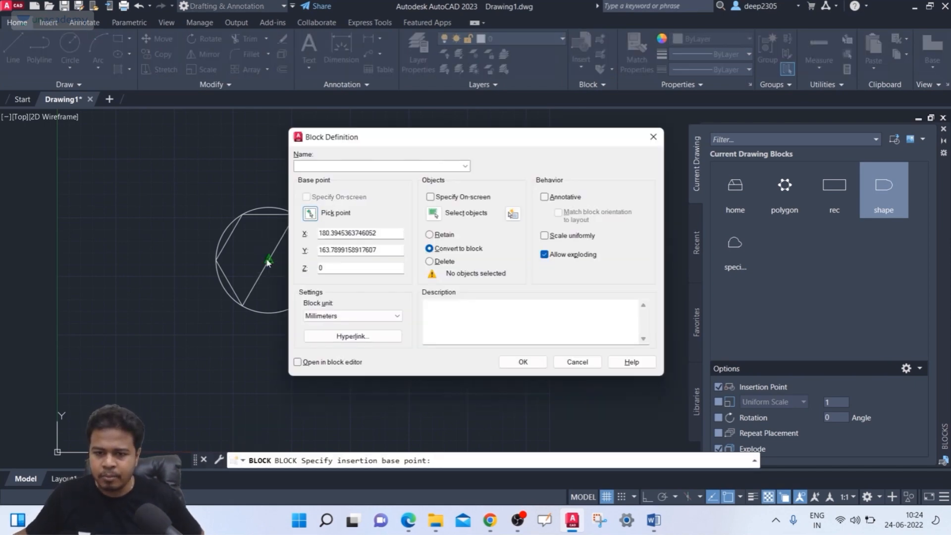
click(433, 213)
click(184, 179)
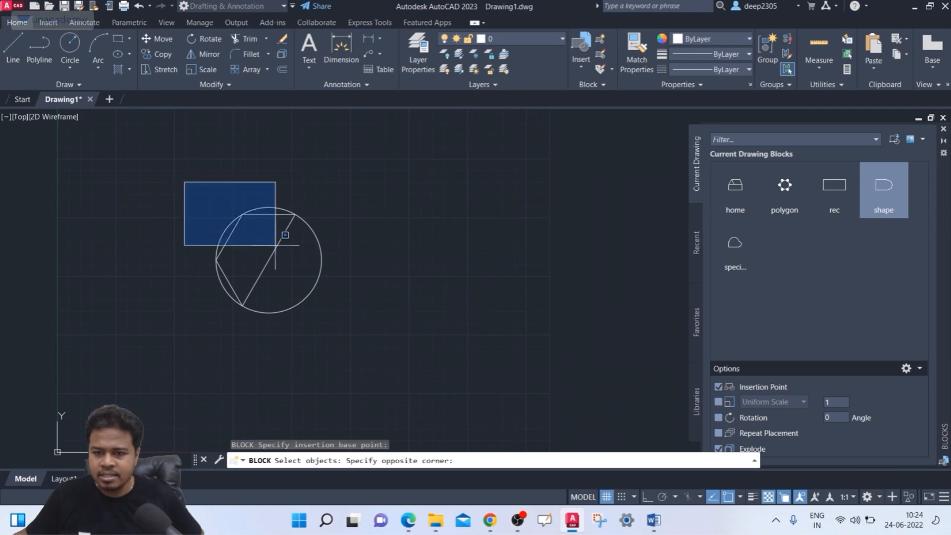
click(360, 321)
key(Return)
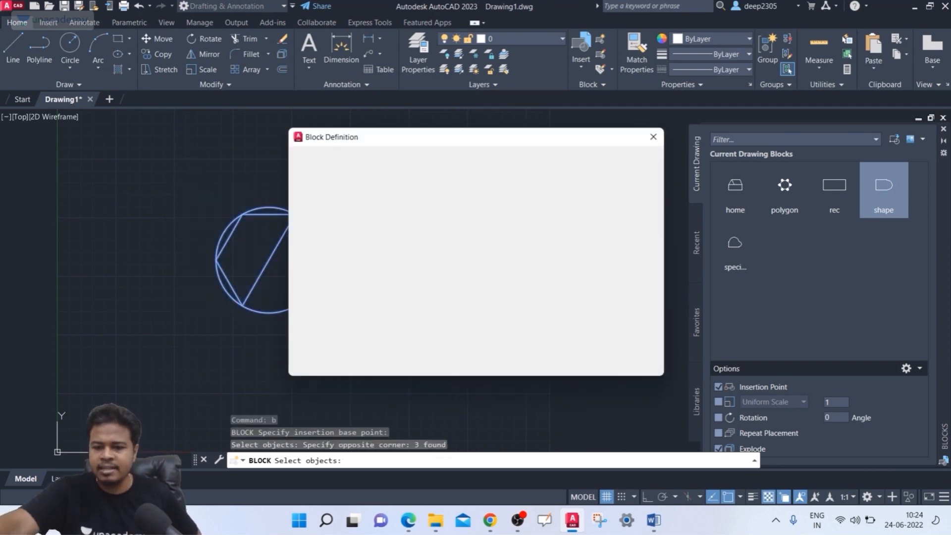
- Name the block pol_circle, set its block unit to Centimeters and create it
click(355, 165)
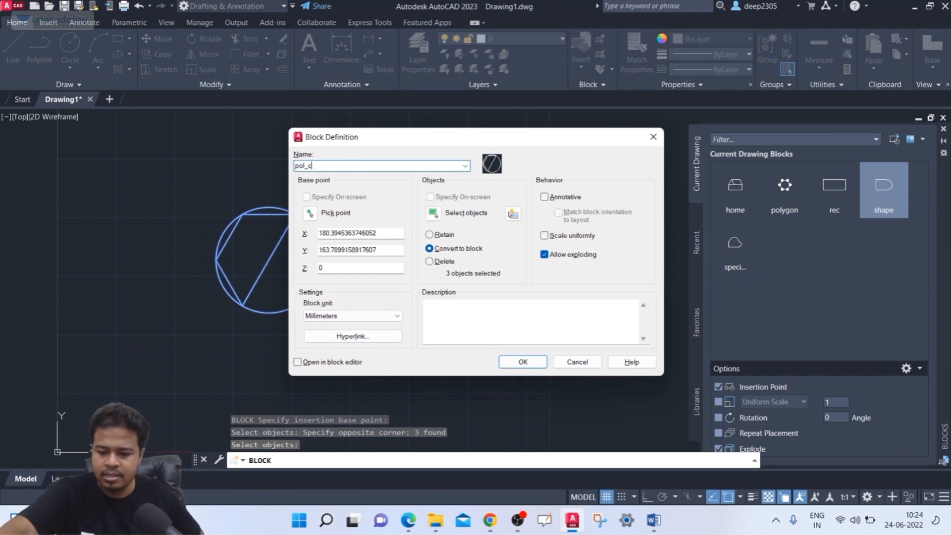
text(pol_circl)
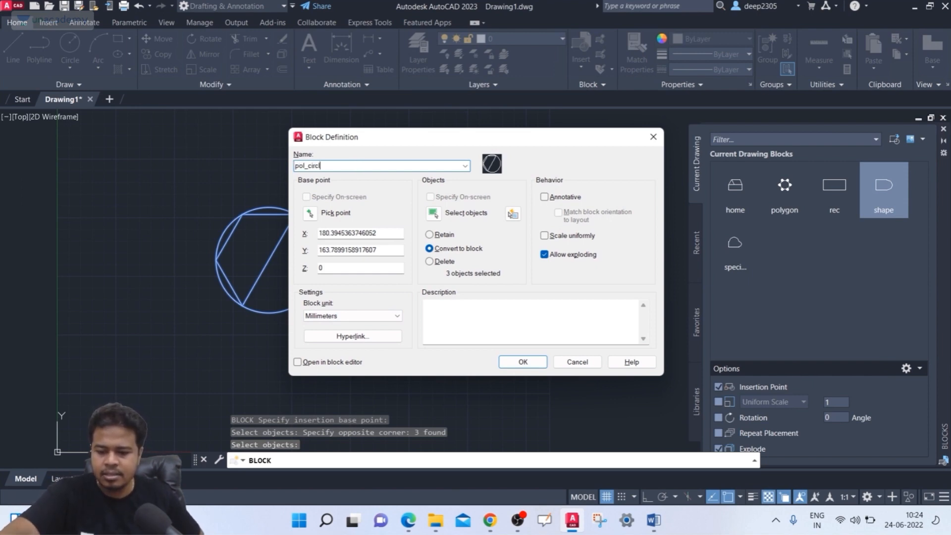
text(e)
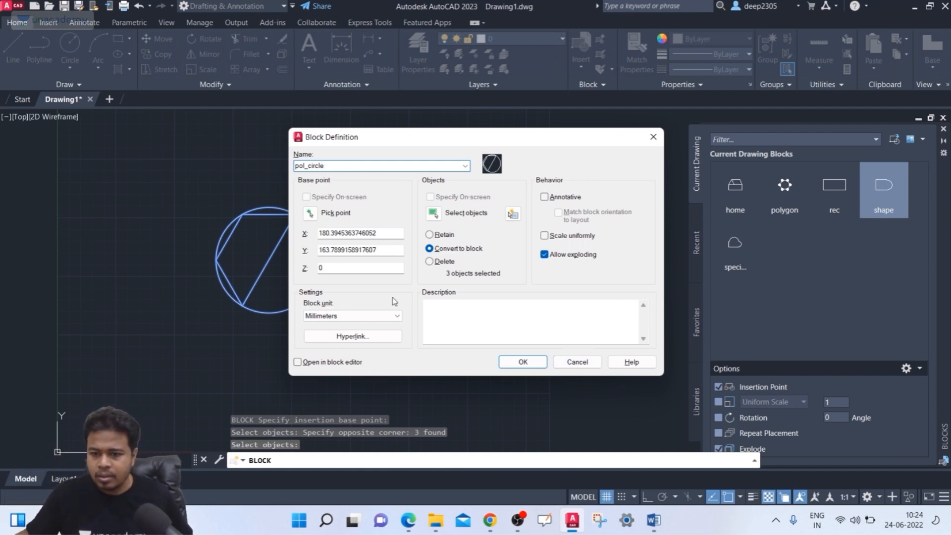
click(320, 317)
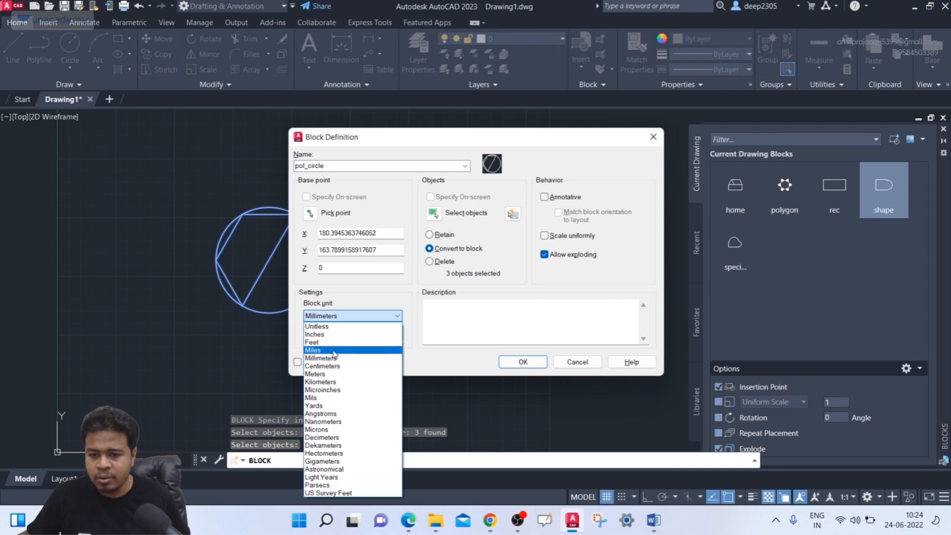
click(327, 365)
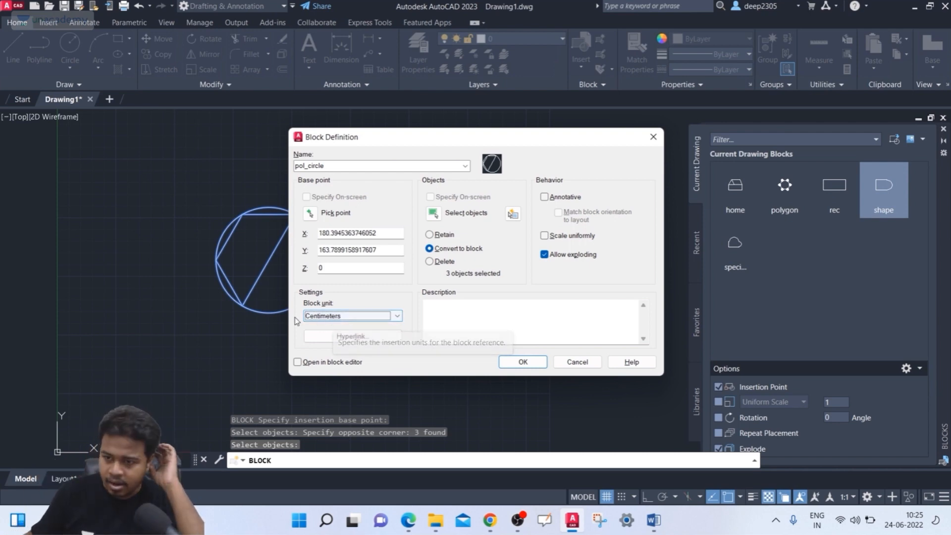
click(524, 361)
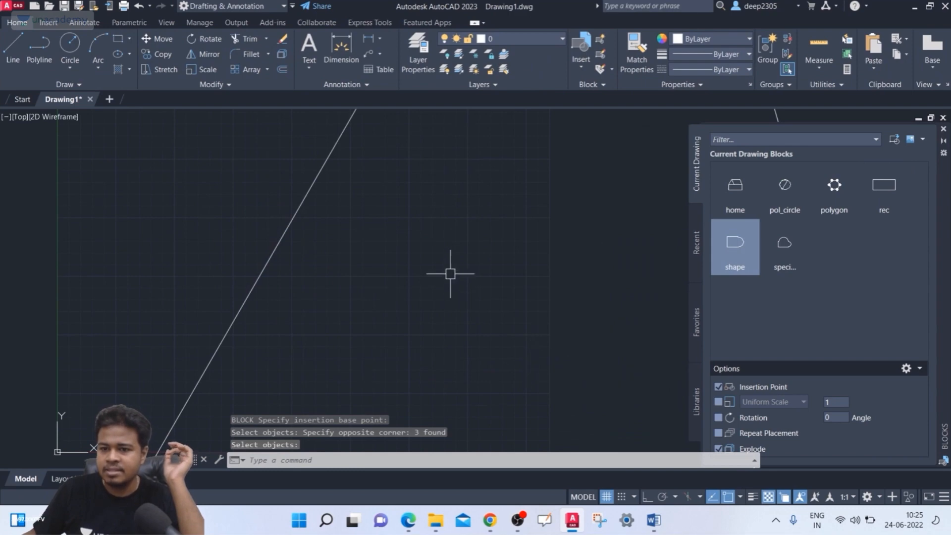
- View the whole converted block, then undo the zoom and the pol_circle block creation
scroll(451, 277, down, 4)
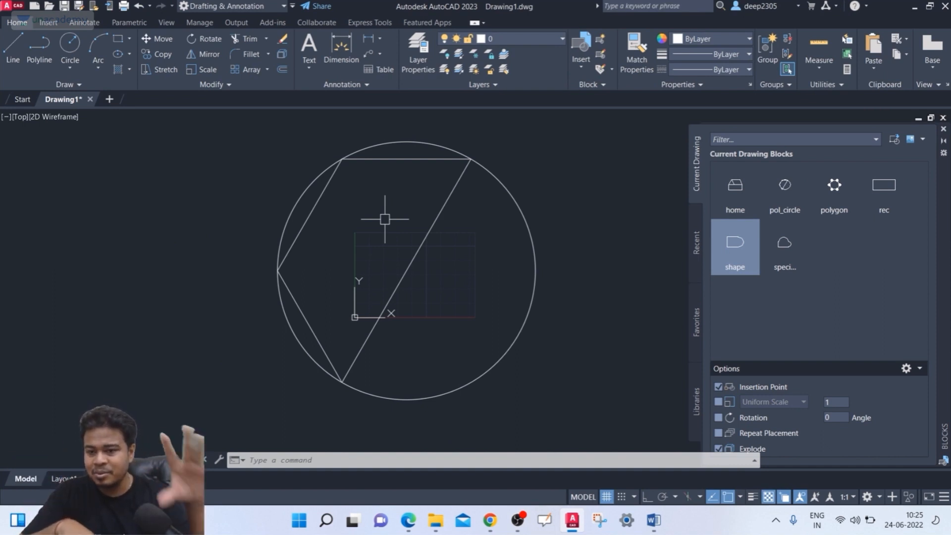
key(ctrl+z)
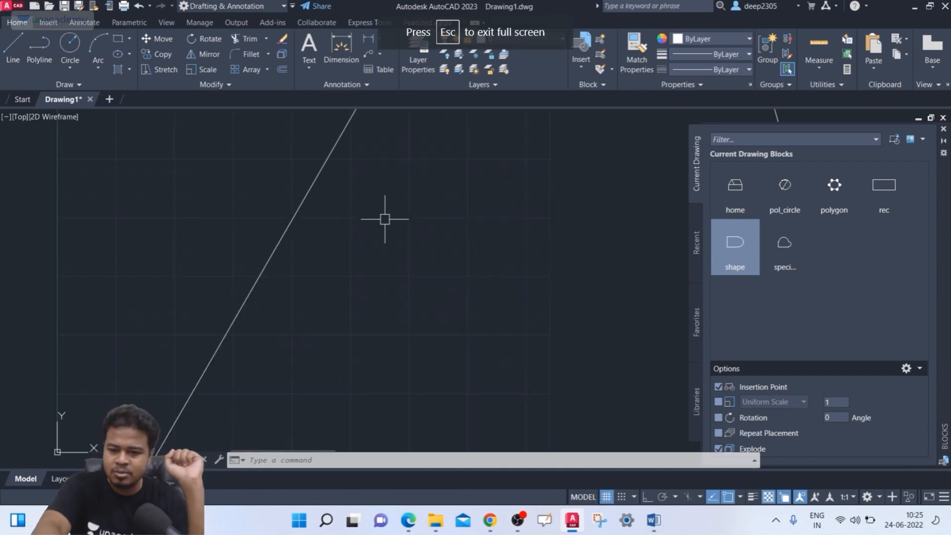
key(ctrl+z)
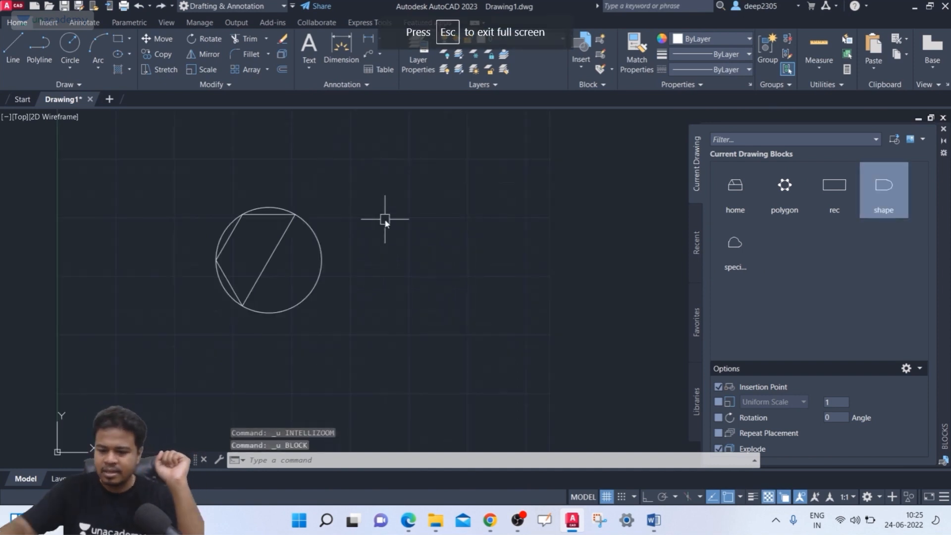
- Copy the circle and its inner lines from the circle's centre to a spot on the right of the original
text(co)
key(Return)
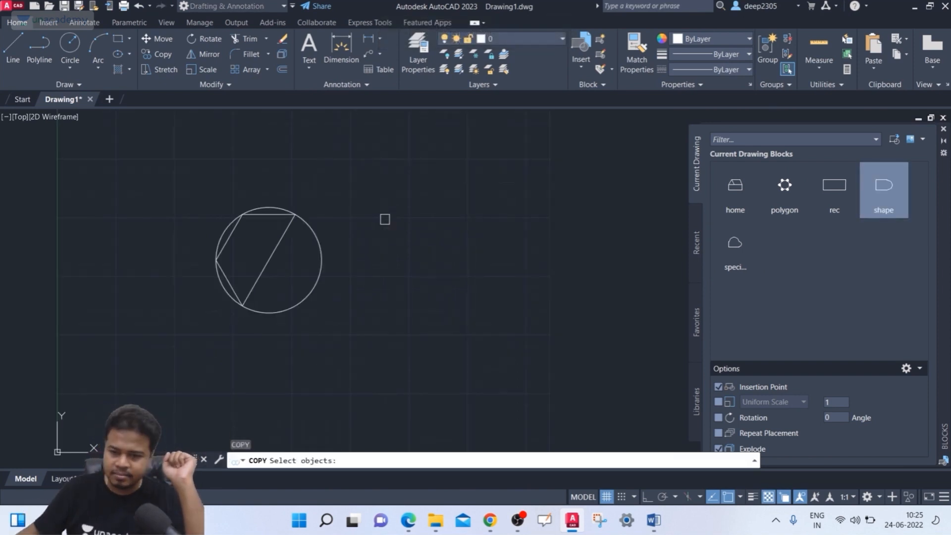
click(384, 135)
click(123, 347)
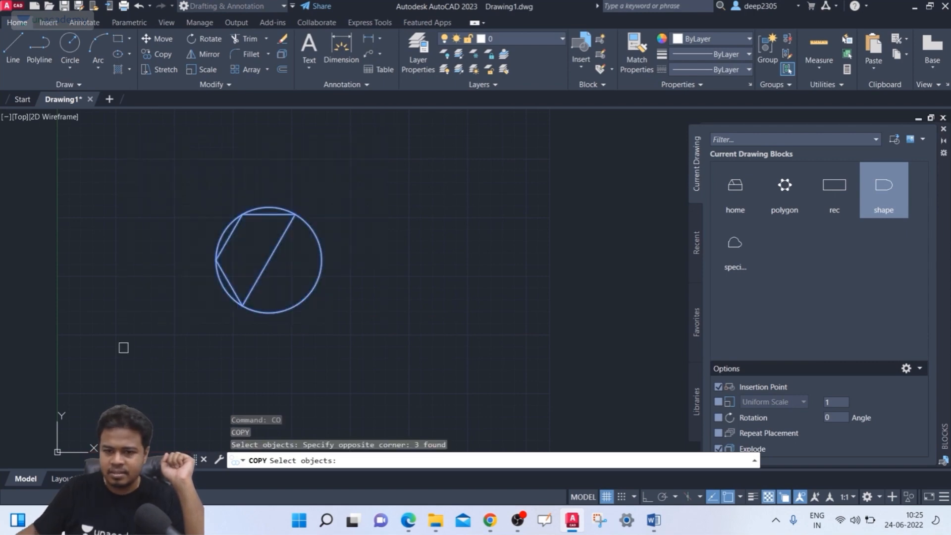
key(Return)
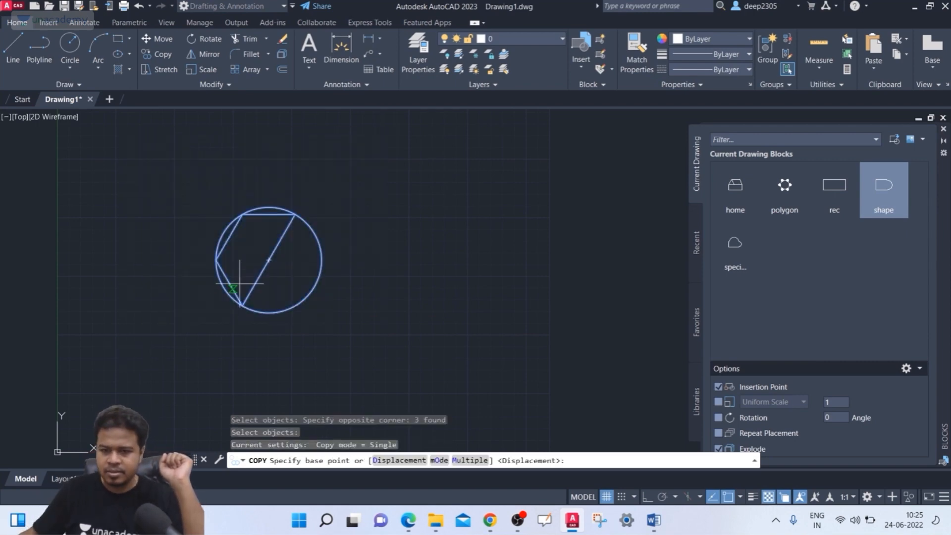
click(268, 259)
click(439, 252)
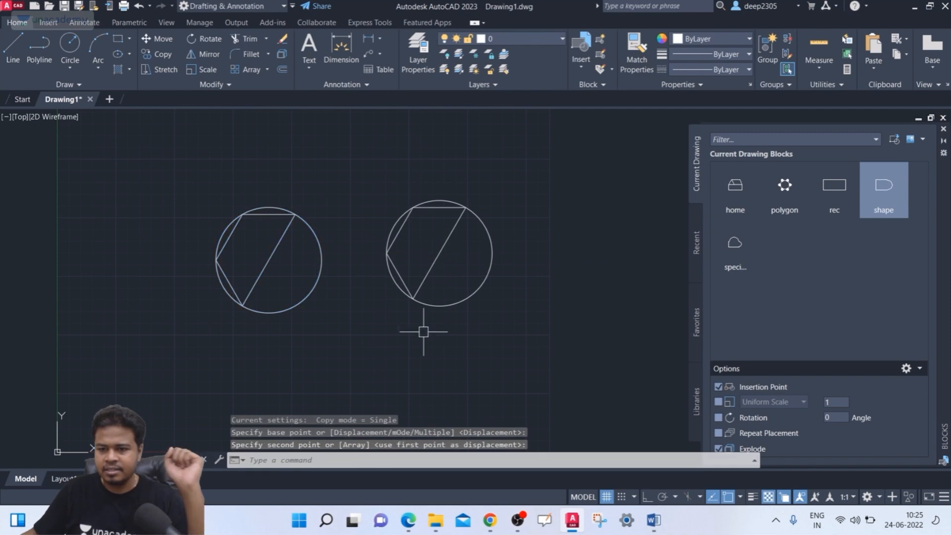
middle_drag(409, 336, 424, 350)
key(Escape)
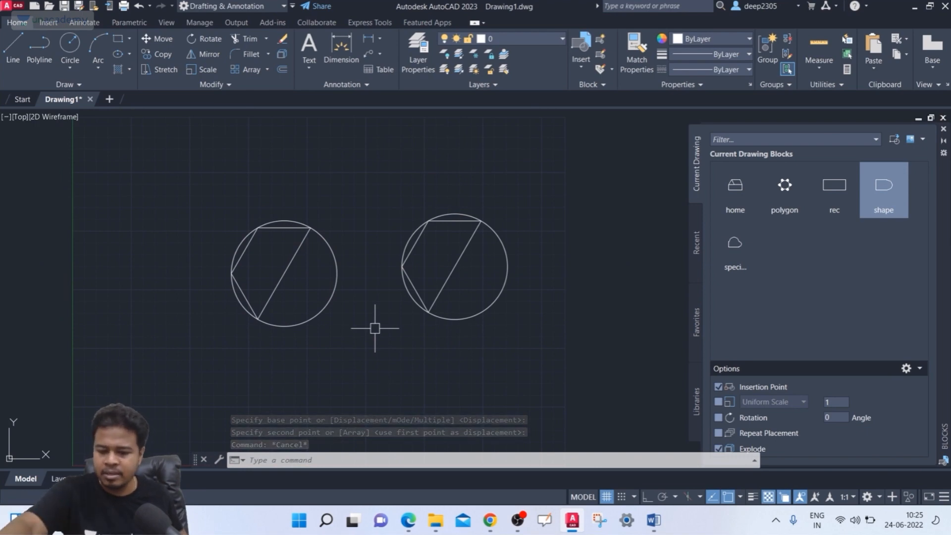
- Start a block definition named pol_circle with the centre of the left circle as its base point
text(b)
key(Return)
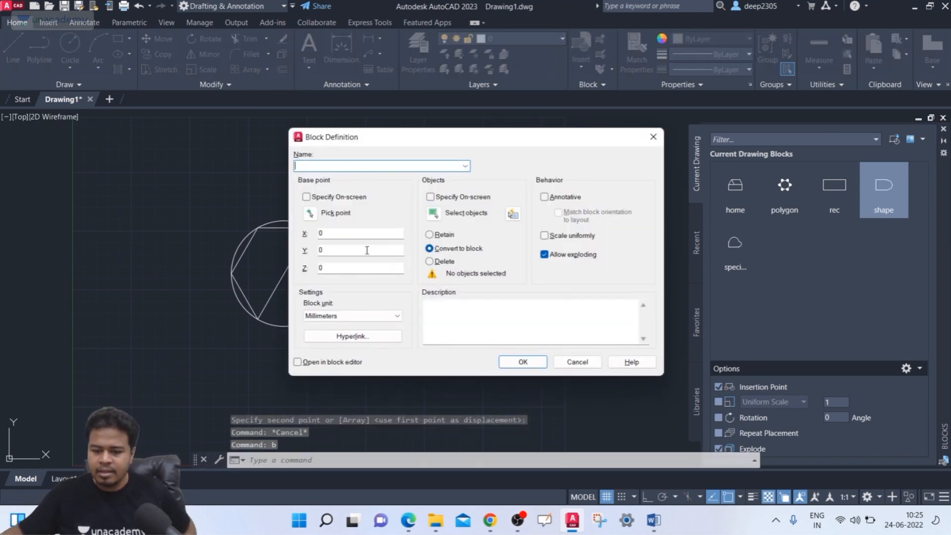
text(pol)
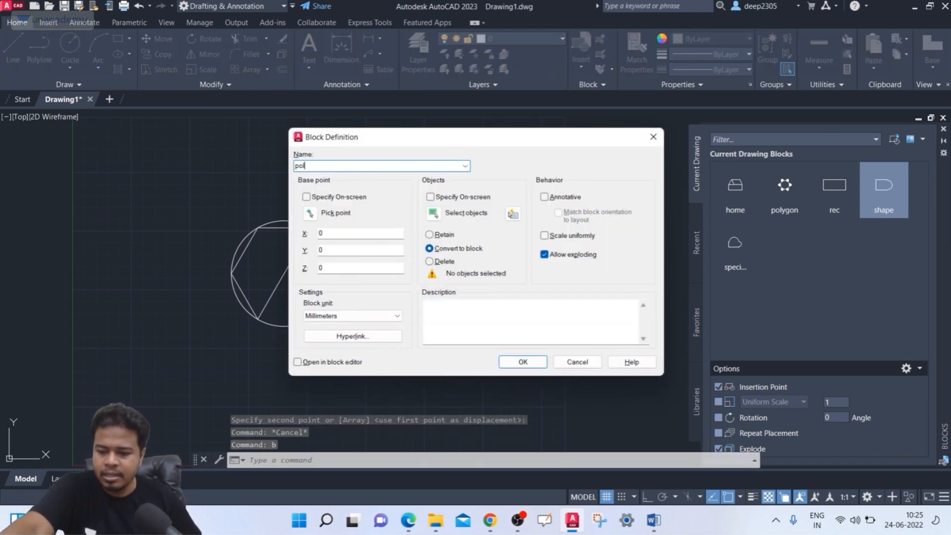
text(_circ)
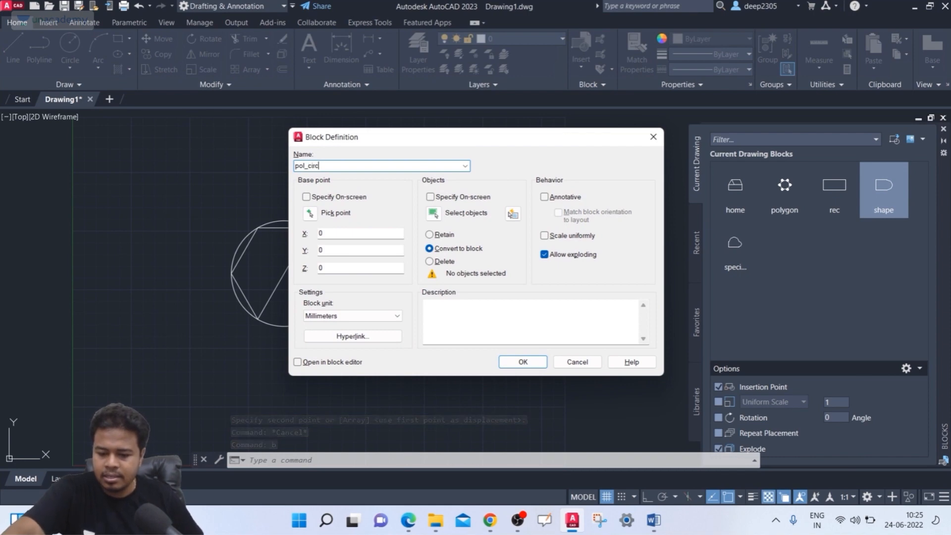
text(le)
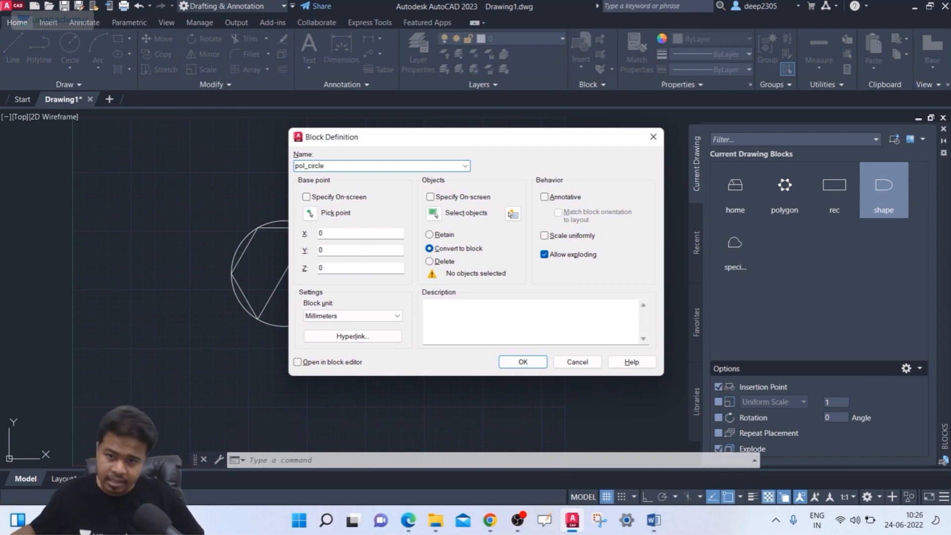
click(311, 213)
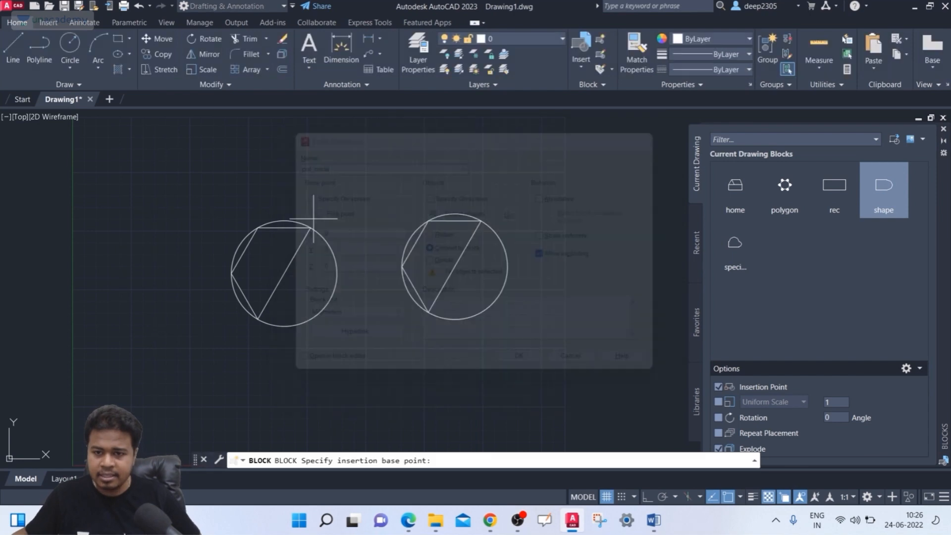
click(284, 272)
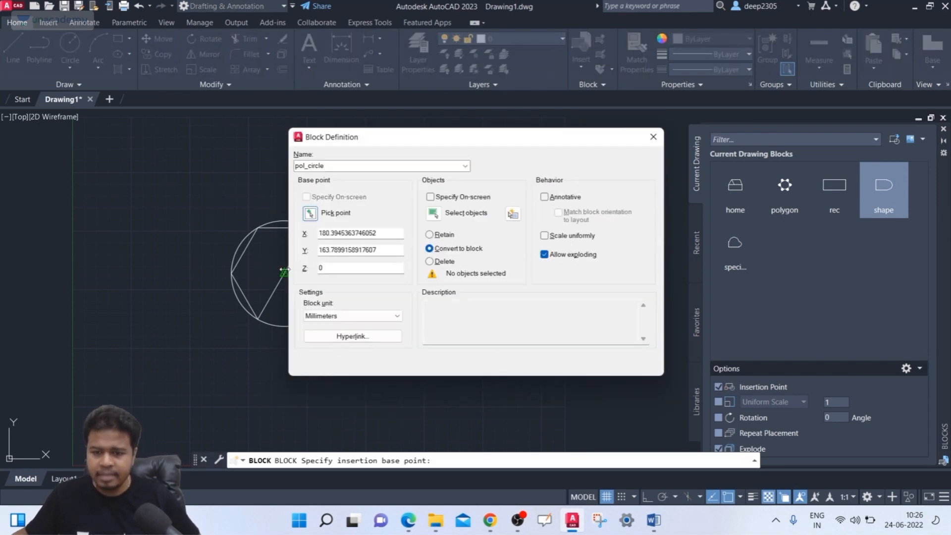
- Select the left circle with its inner lines as the block's objects and create the block with Centimeters as block unit
click(435, 213)
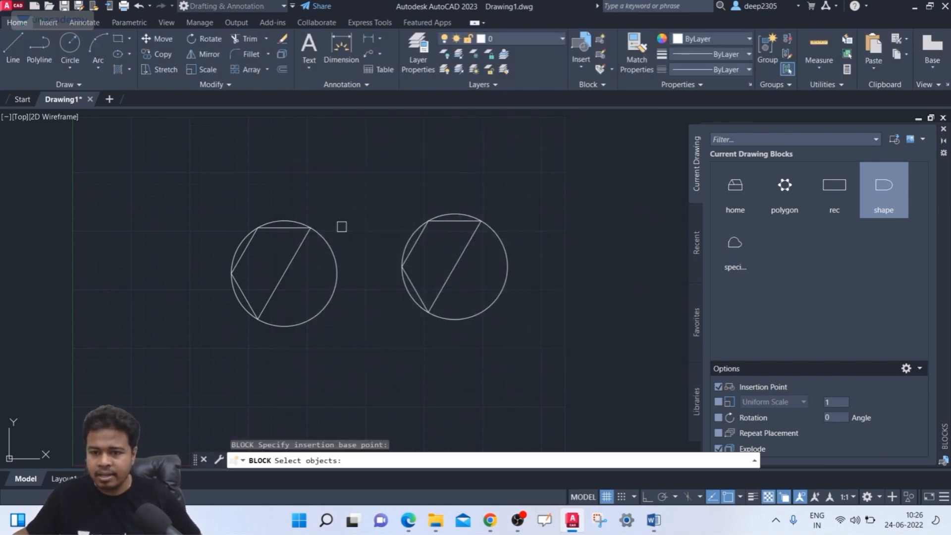
click(163, 194)
click(418, 392)
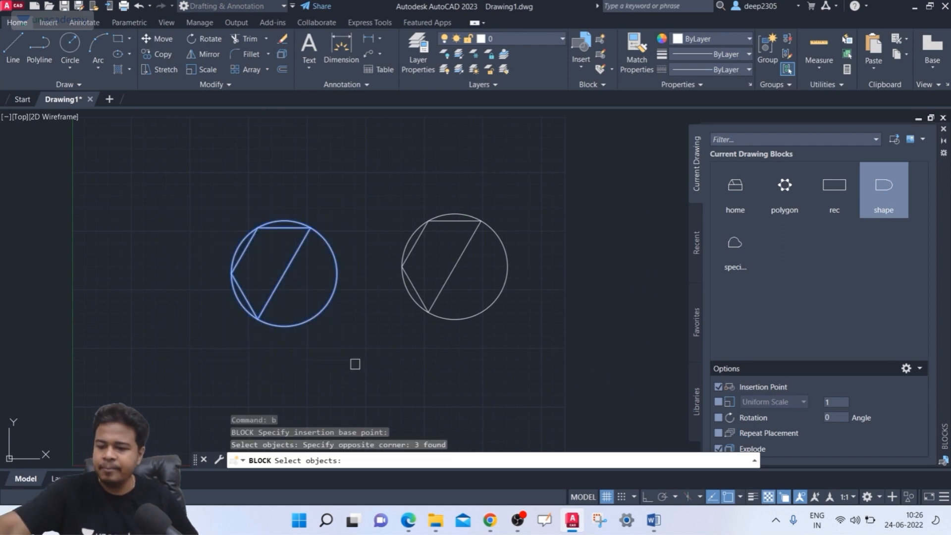
key(Return)
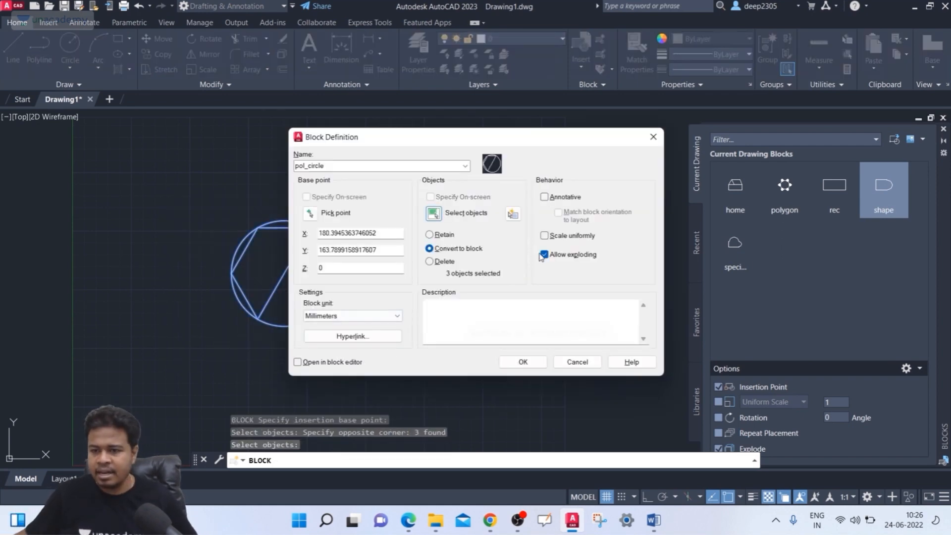
click(365, 315)
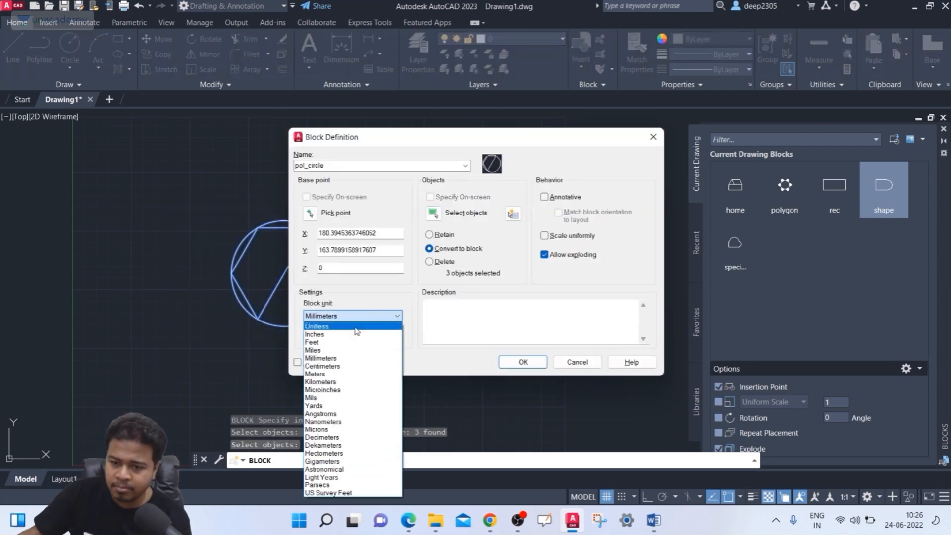
click(329, 366)
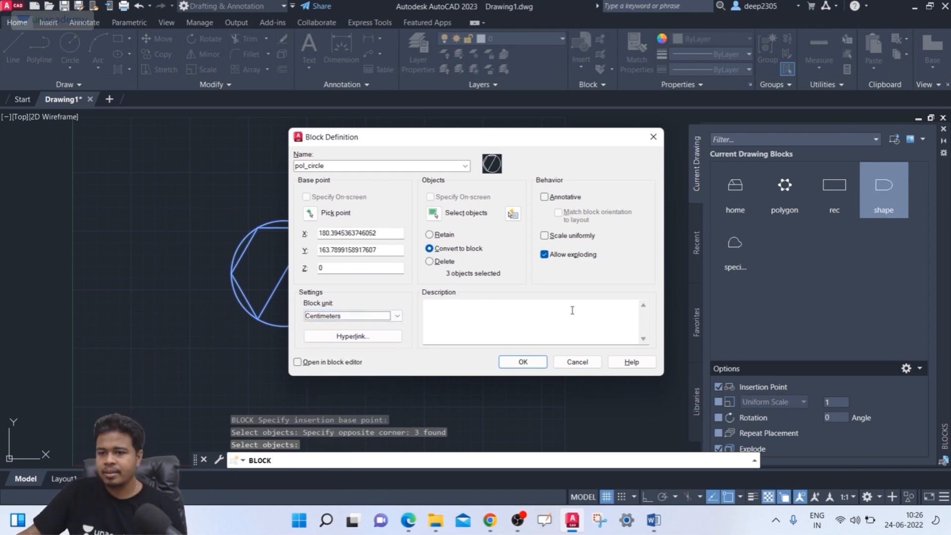
click(523, 361)
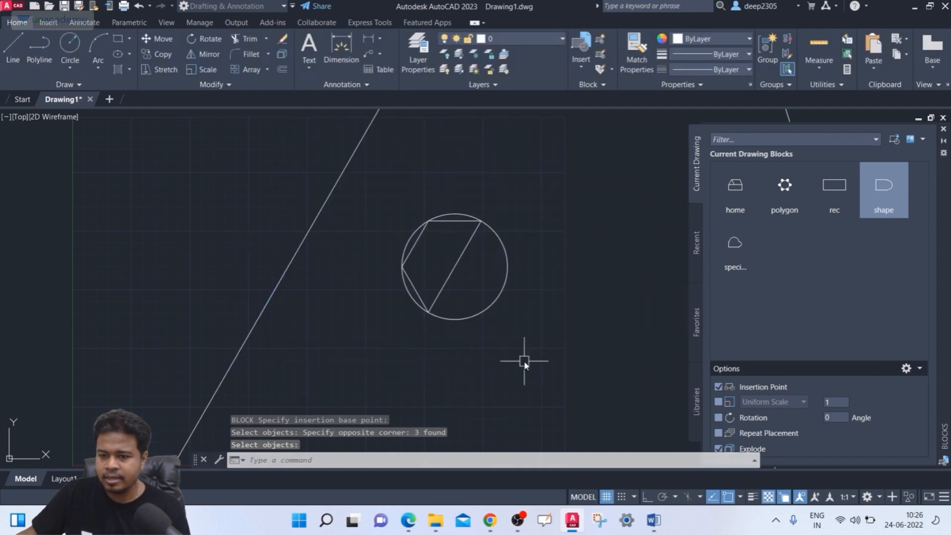
- Examine the whole converted pol_circle block against the small unconverted copy, selecting the block and clearing the selection
scroll(524, 346, up, 3)
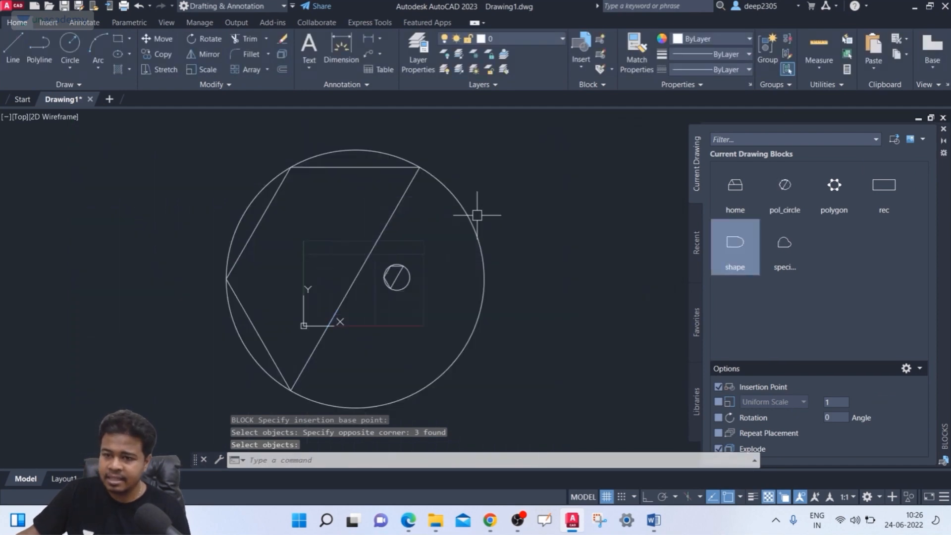
click(473, 215)
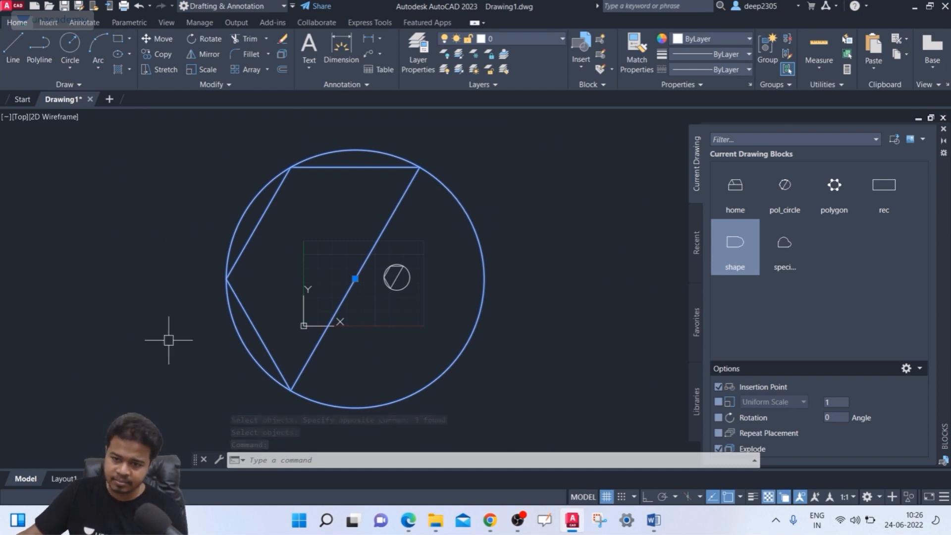
scroll(409, 287, up, 2)
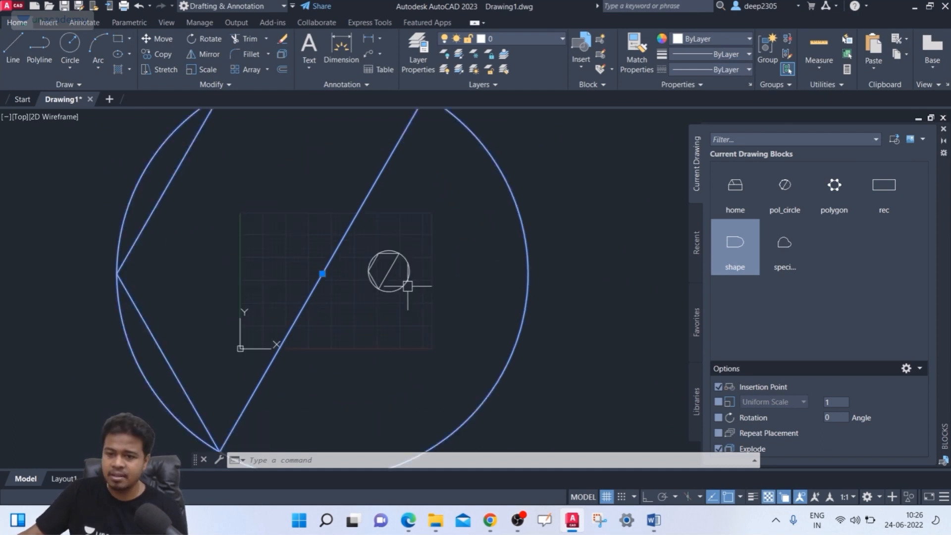
middle_drag(405, 310, 395, 335)
key(Escape)
key(Escape)
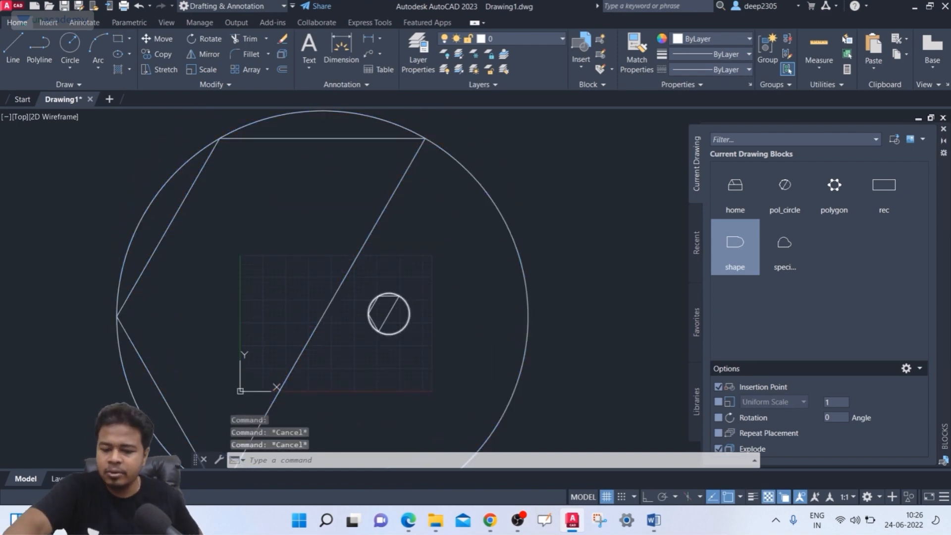
- Measure the small circle's radius from its centre to its edge with the DIST command
text(di)
key(Return)
scroll(440, 308, up, 2)
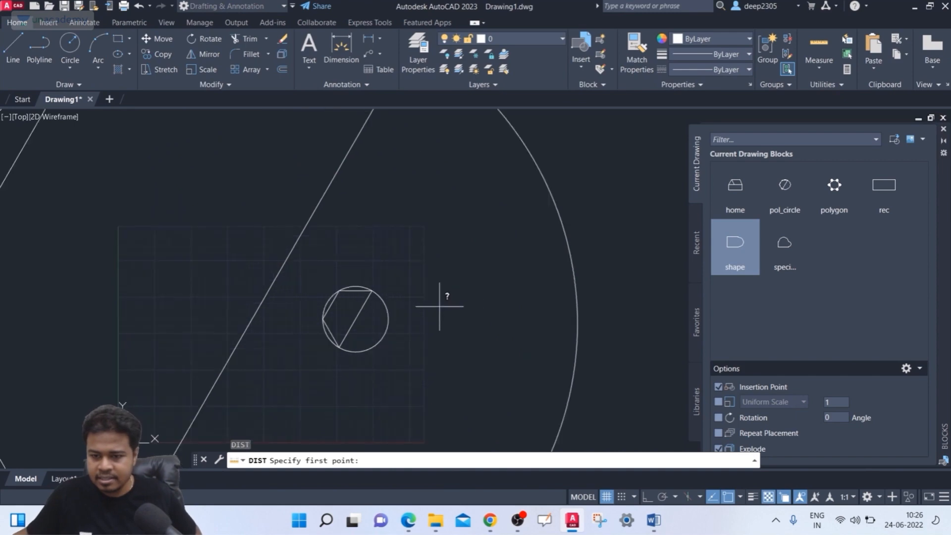
click(356, 318)
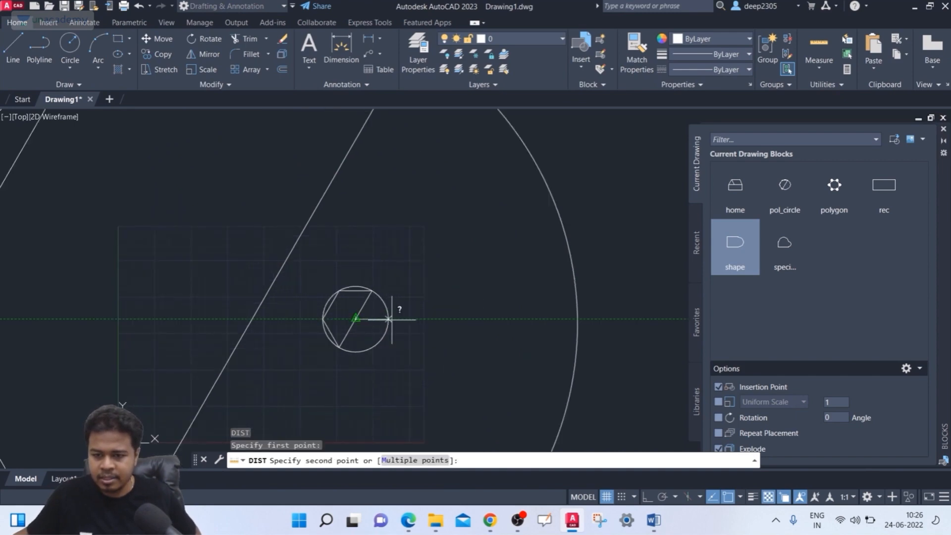
click(388, 318)
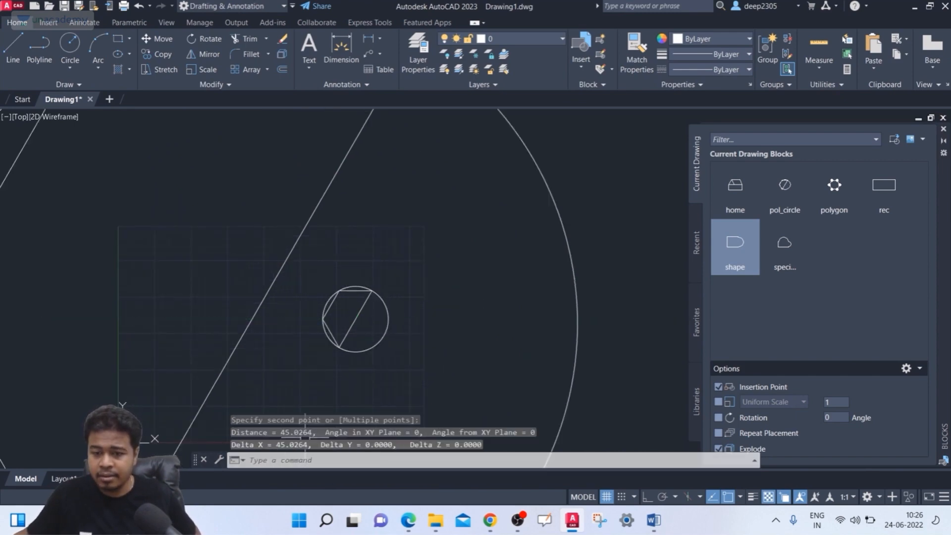
- Measure the radius of the large pol_circle block from its centre to its edge
scroll(369, 326, down, 2)
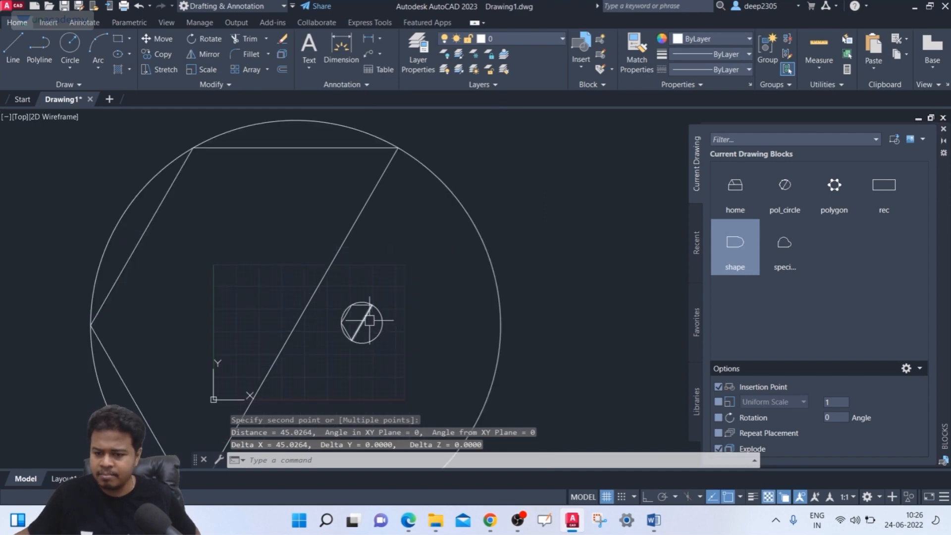
key(Return)
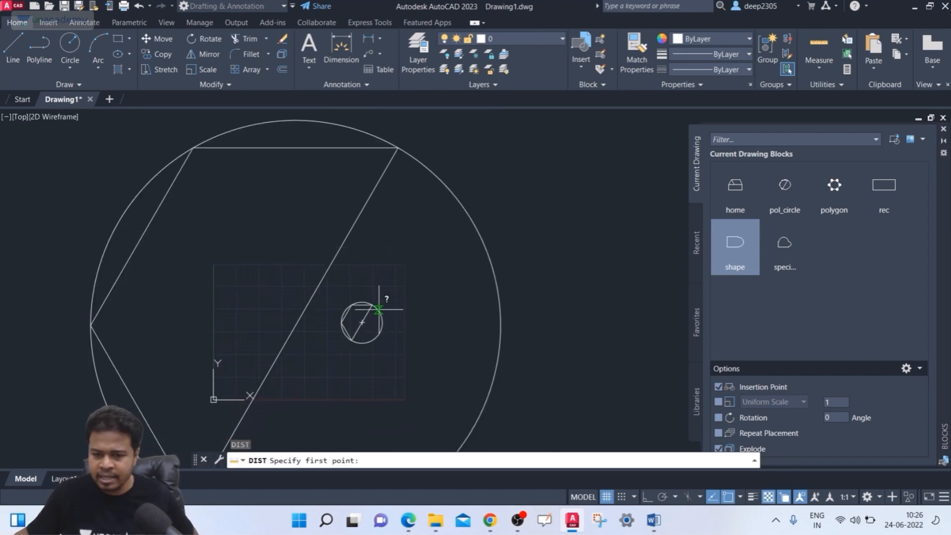
click(295, 325)
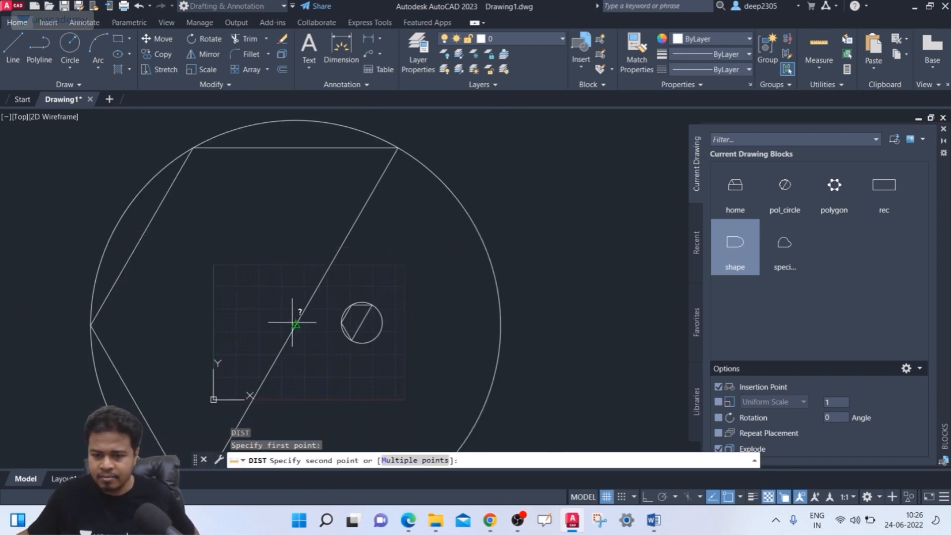
click(500, 326)
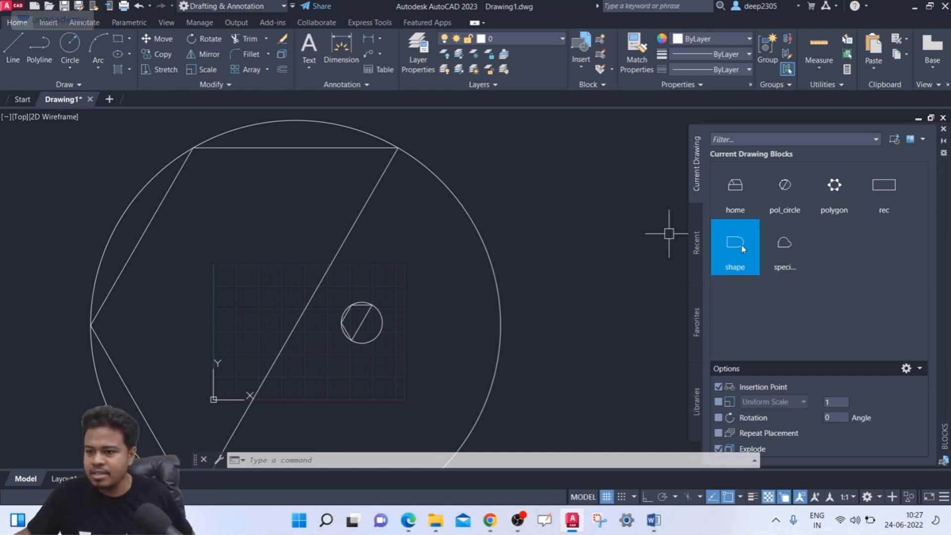
- Insert the pol_circle block in exploded form to the right of the large block
click(783, 192)
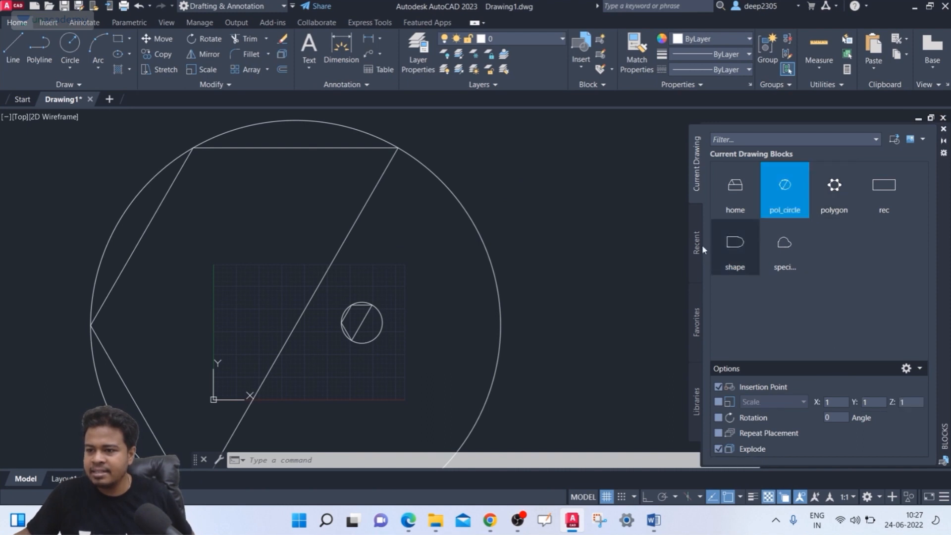
key(Escape)
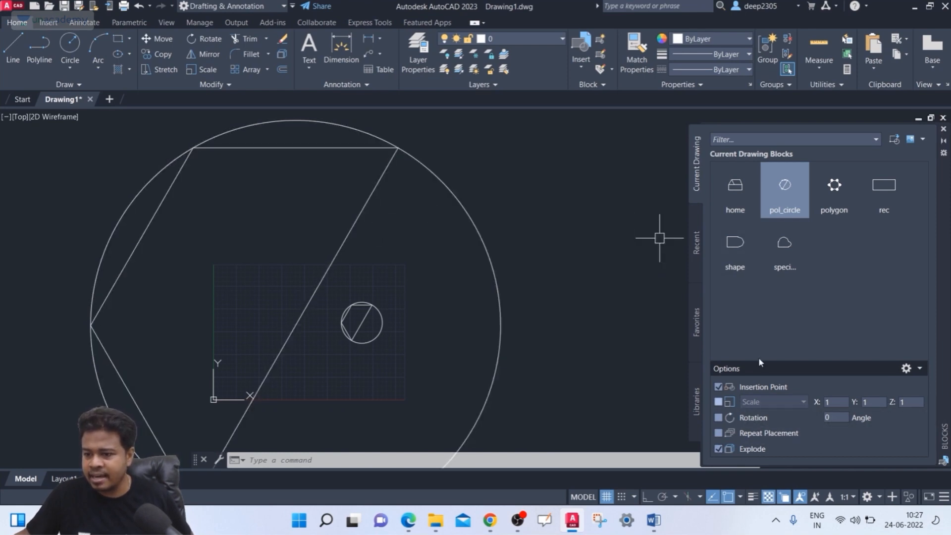
click(782, 196)
scroll(408, 243, down, 4)
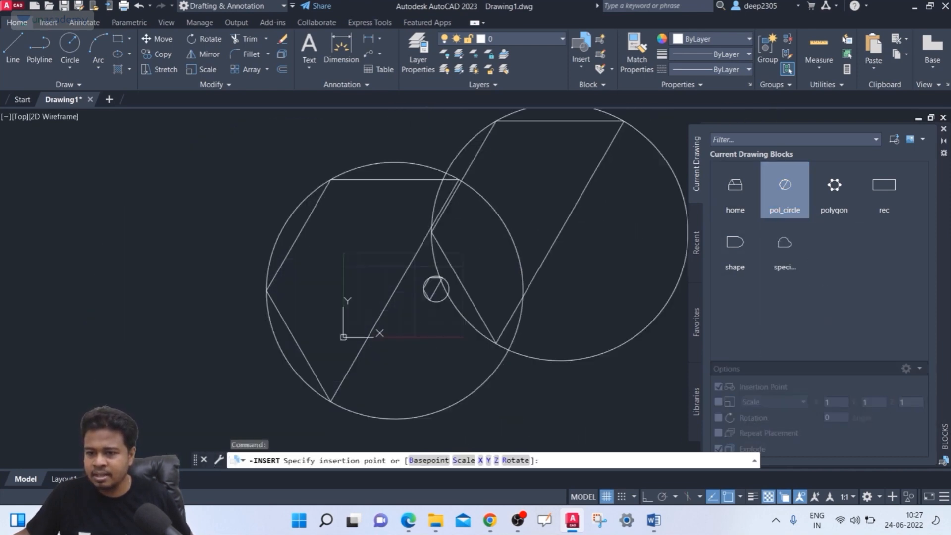
click(600, 274)
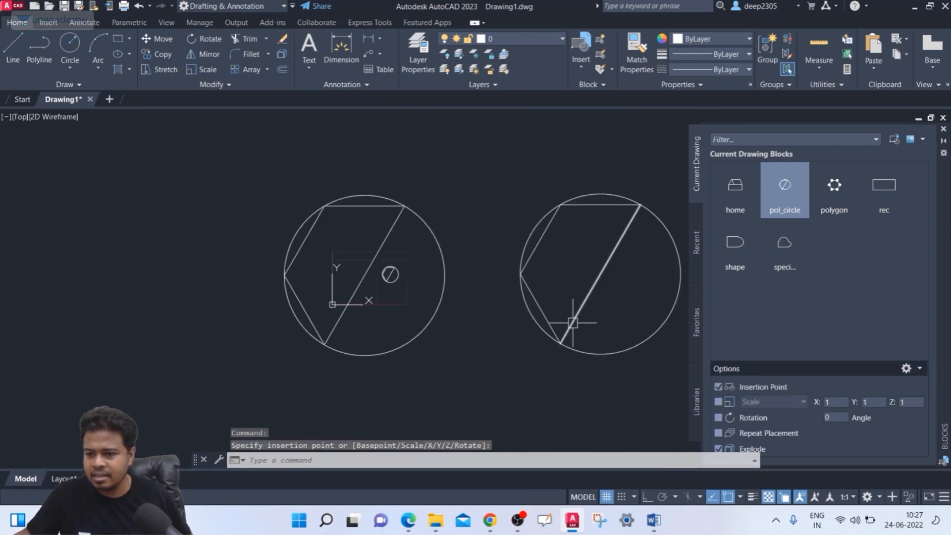
- Select the inner lines of the inserted shape individually to check that it is exploded, and clear the selection
click(548, 212)
key(Escape)
click(618, 254)
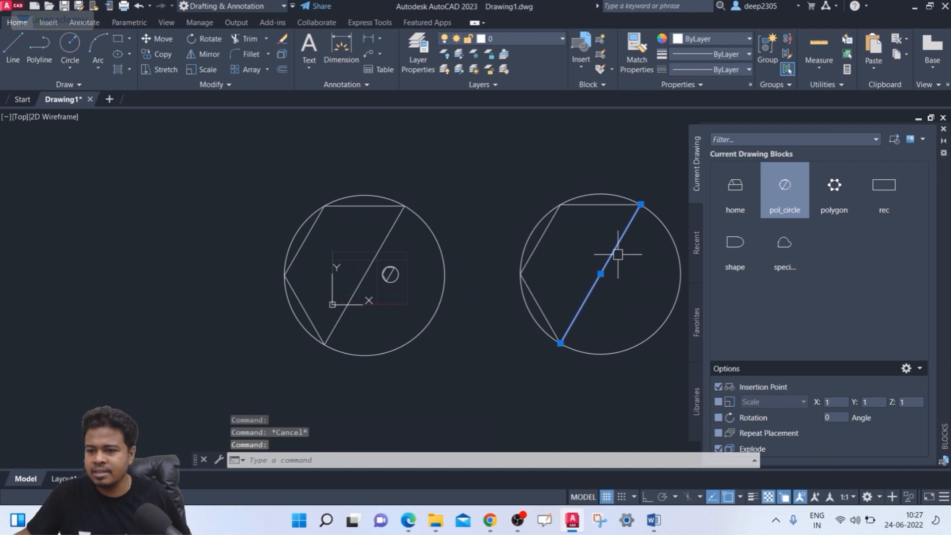
click(602, 205)
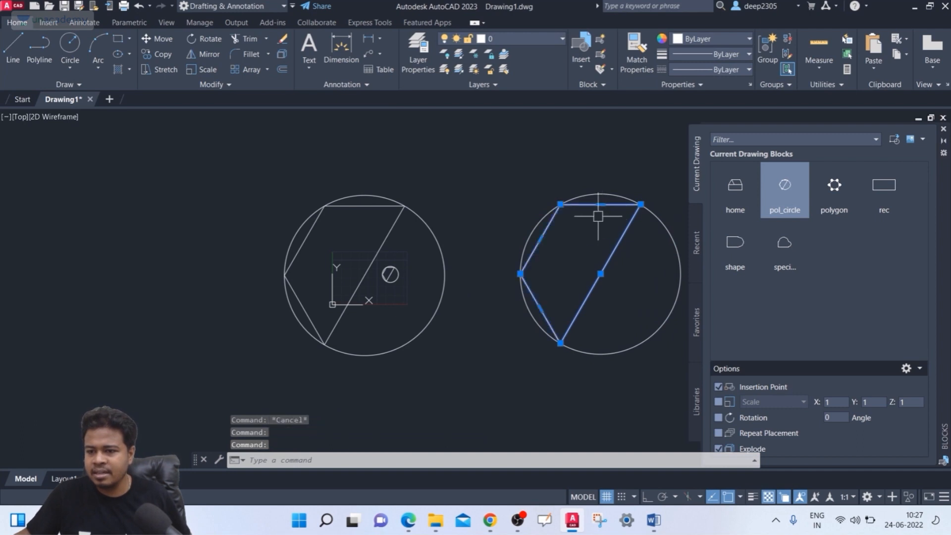
click(545, 314)
key(Escape)
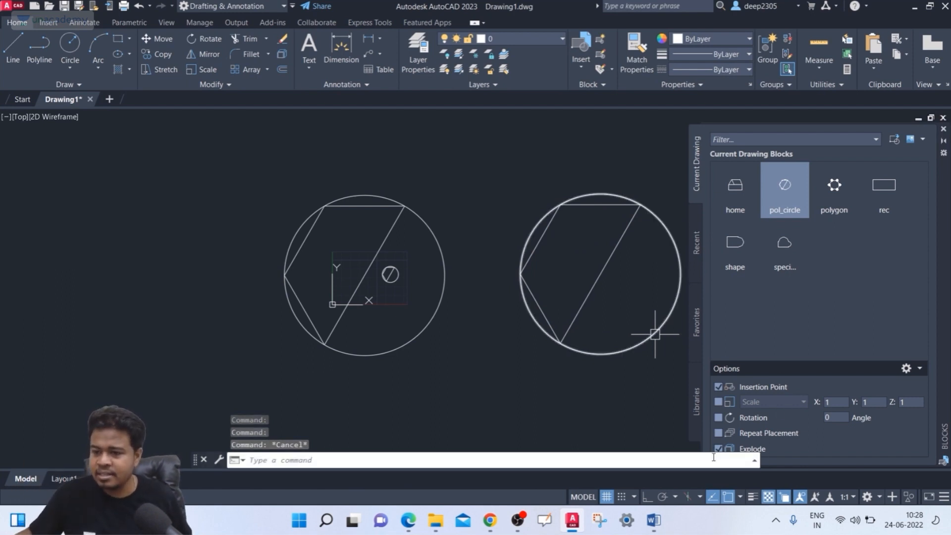
mouse_move(526, 318)
middle_down()
mouse_move(492, 318)
mouse_move(439, 289)
middle_up()
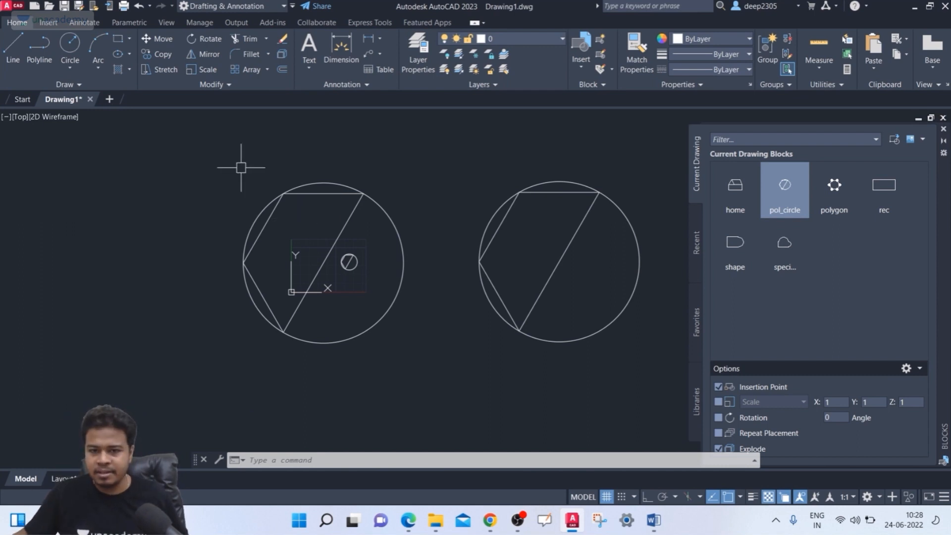
key(Escape)
key(Escape)
key(Escape)
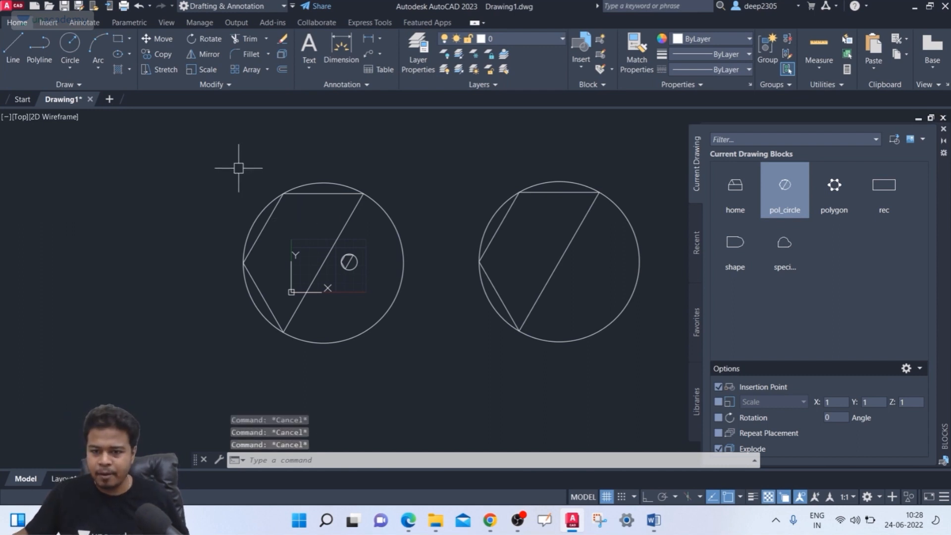
- Create a new blank drawing and check its list of current drawing blocks, then return to Drawing1
click(107, 99)
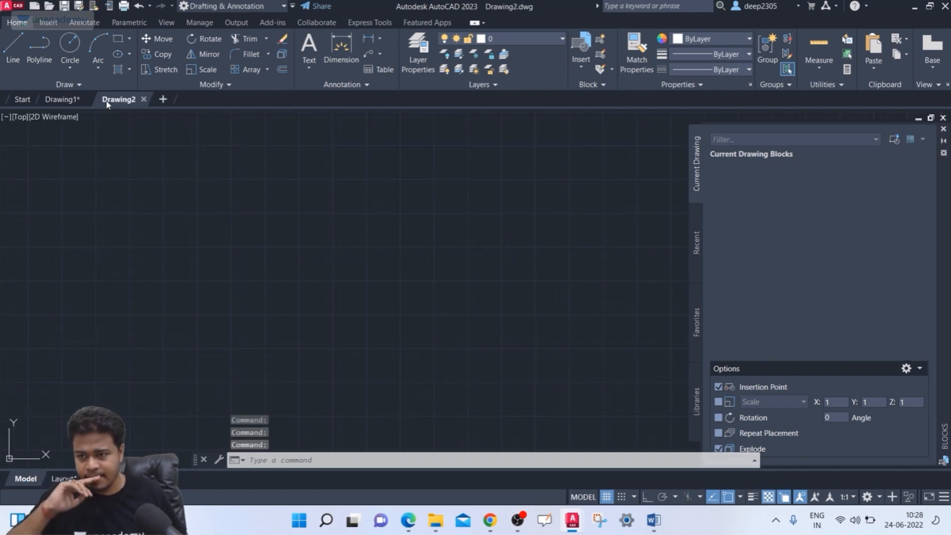
mouse_move(107, 102)
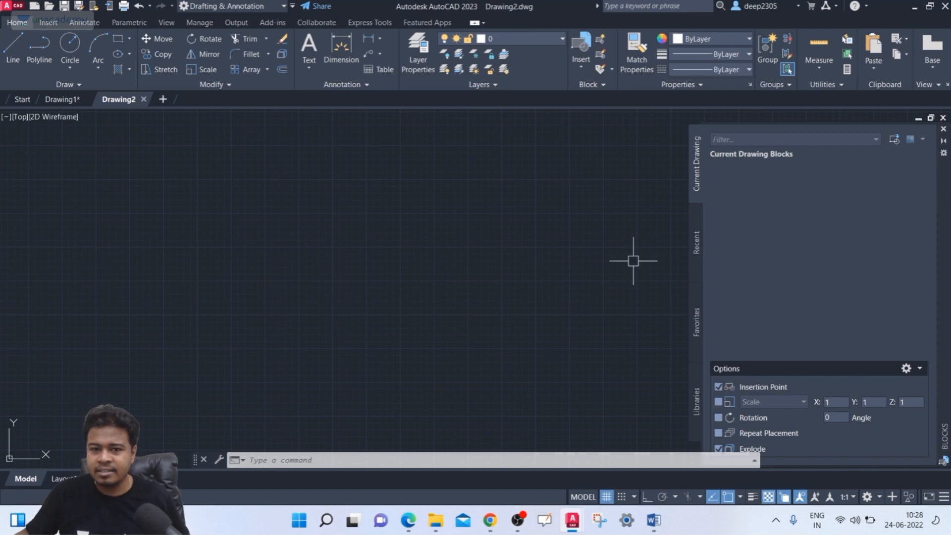
click(59, 100)
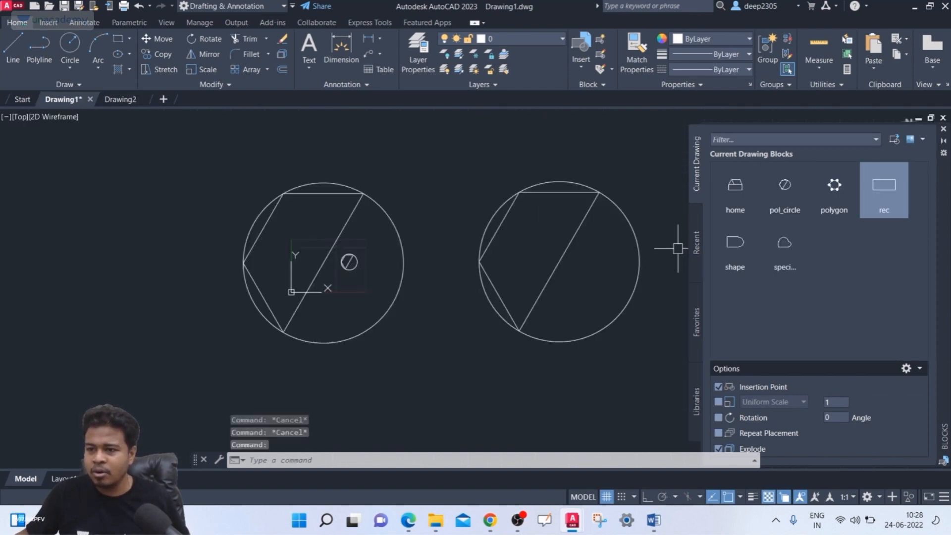
- Compare the current drawing blocks of Drawing1 and Drawing2, finishing in Drawing2
click(116, 99)
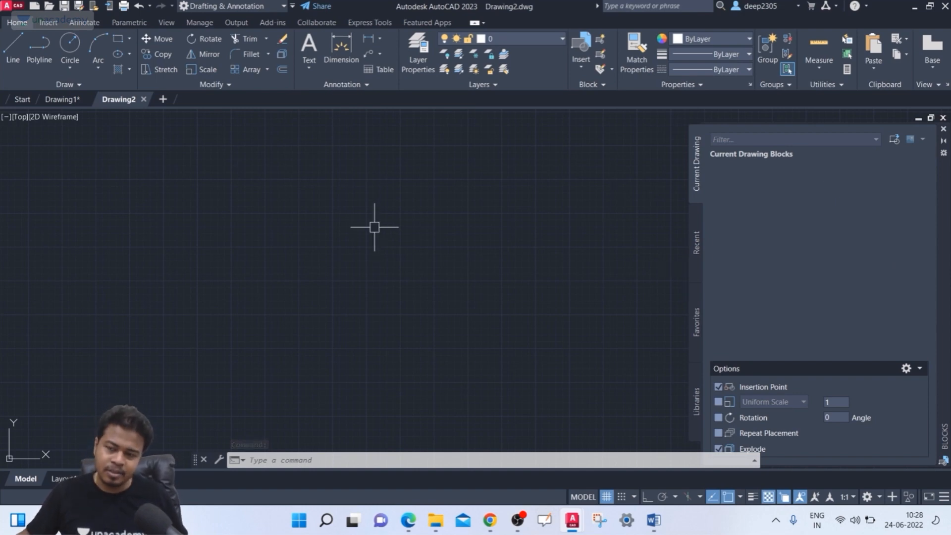
click(65, 99)
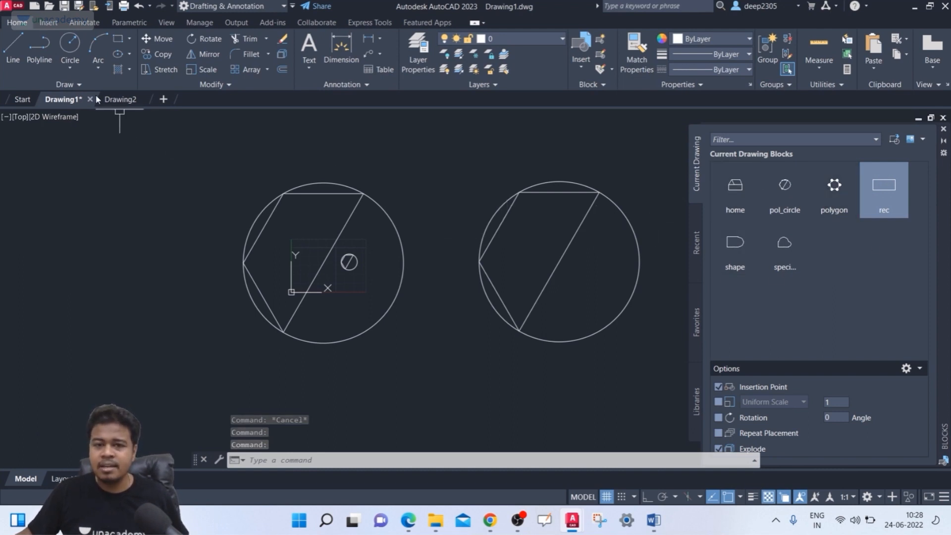
click(116, 98)
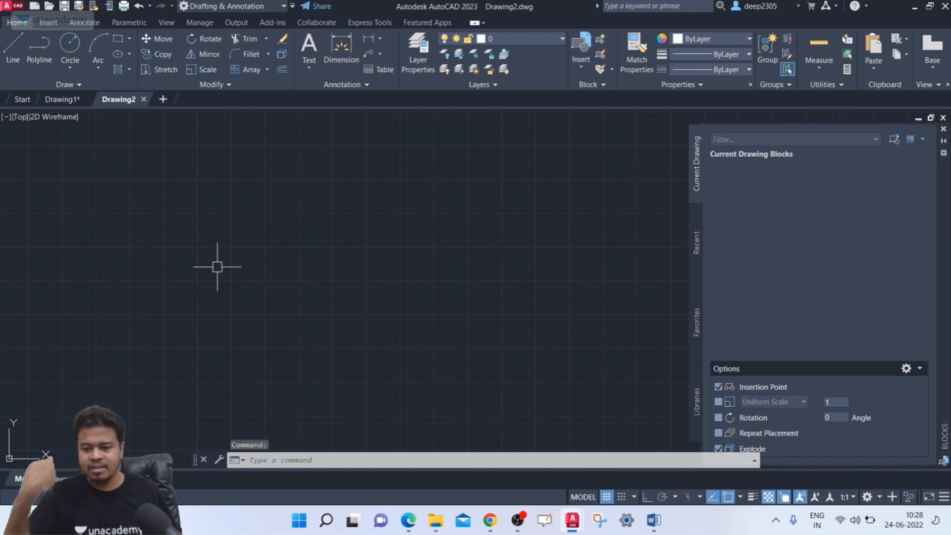
- Run the Limits command in Drawing2, accepting the default corners 0,0 and 420,297
text(limits)
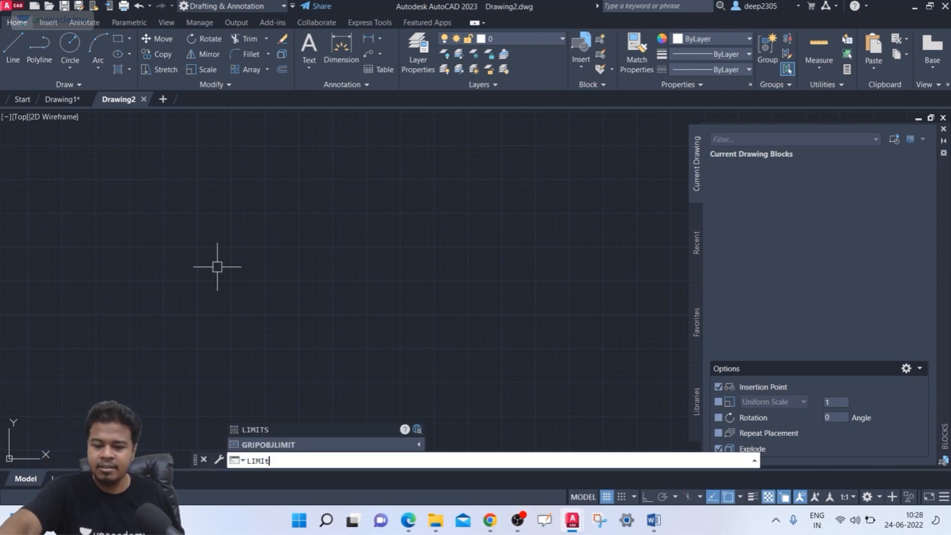
key(Return)
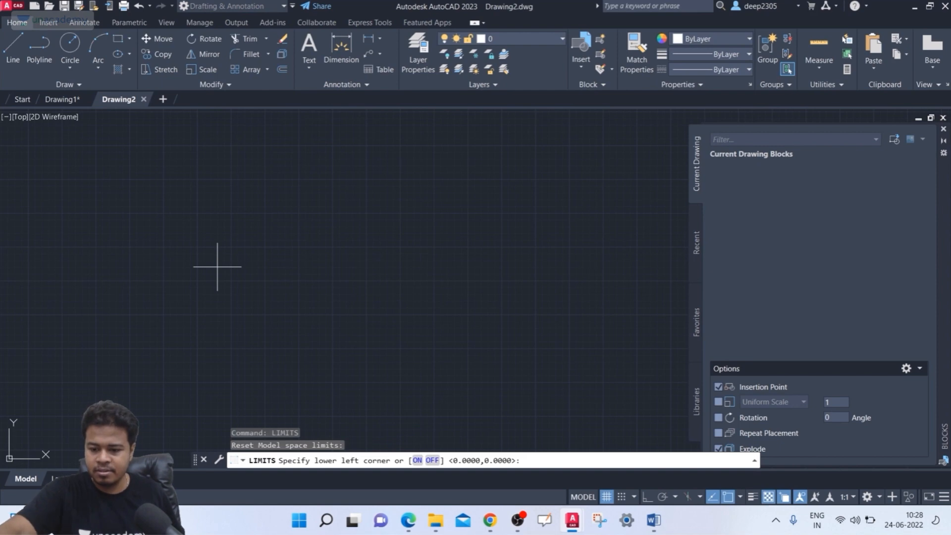
key(Return)
key(Return)
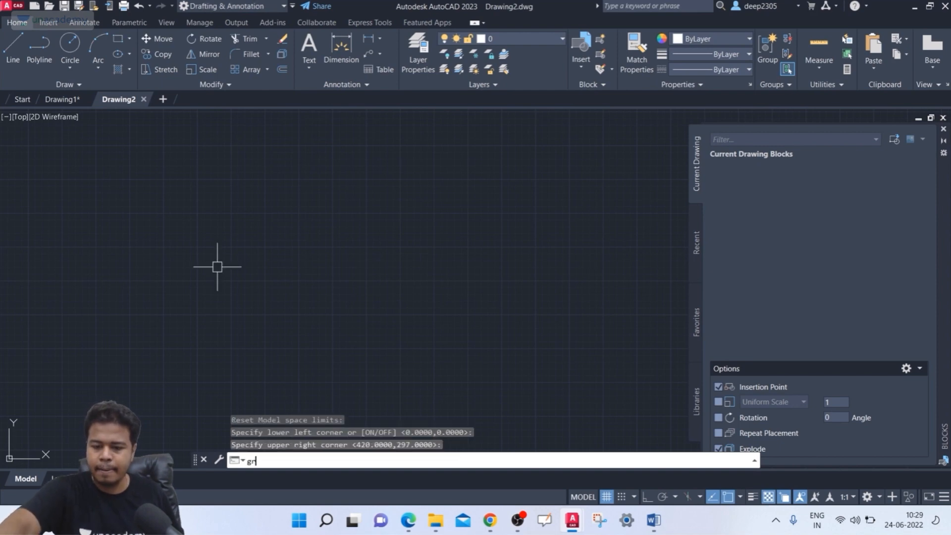
- Restrict the grid display to the drawing limits and zoom to show the entire drawing area
text(grid)
key(Return)
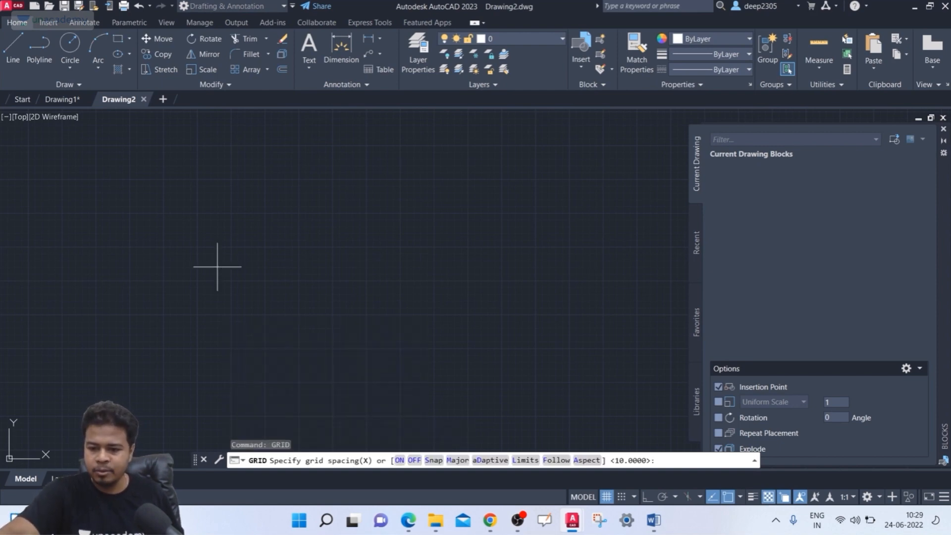
text(l)
key(Return)
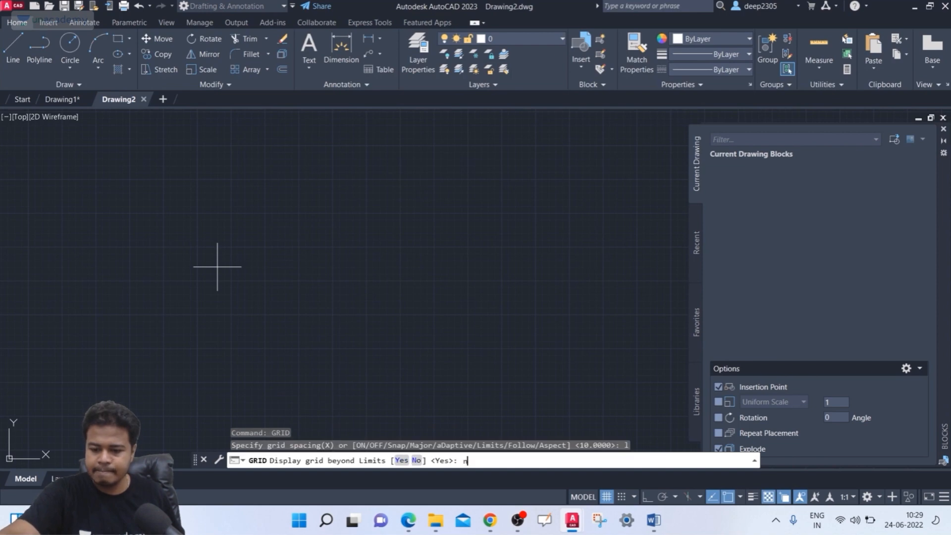
text(n)
key(Return)
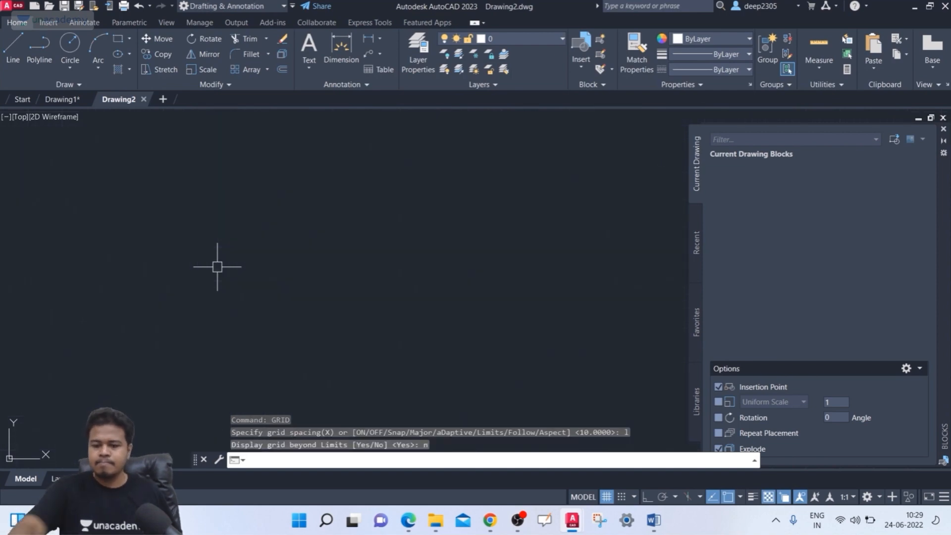
text(z)
key(Return)
text(a)
key(Return)
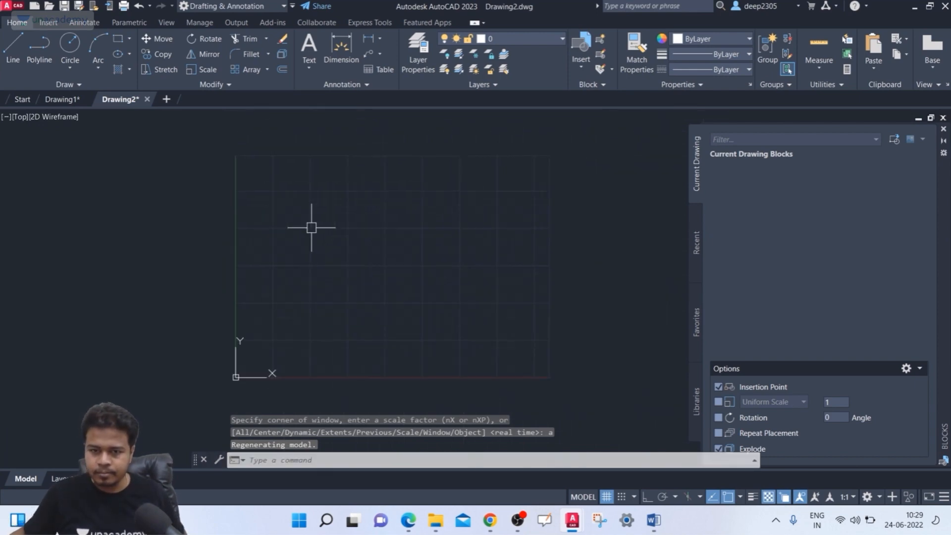
- Draw a circle freehand in the upper-left part of the grid area
text(c)
key(Return)
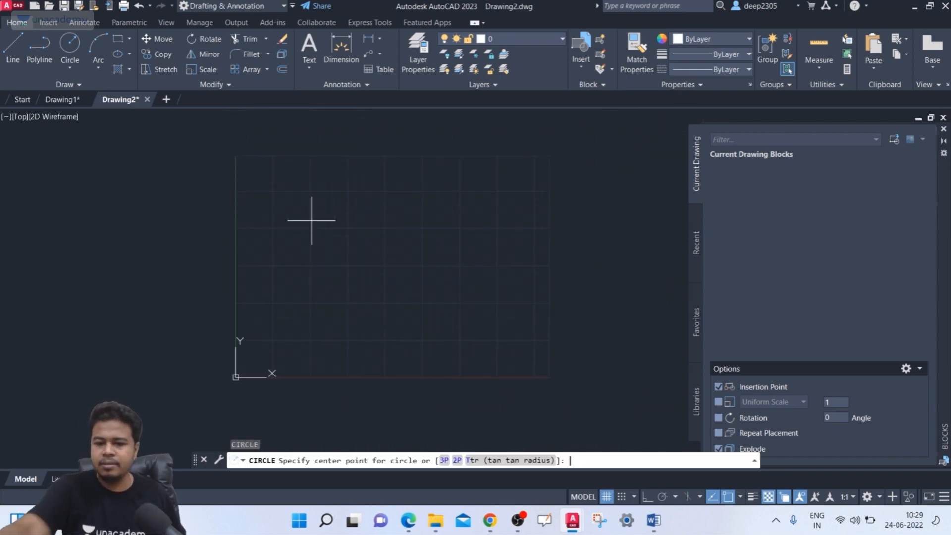
click(307, 220)
click(313, 244)
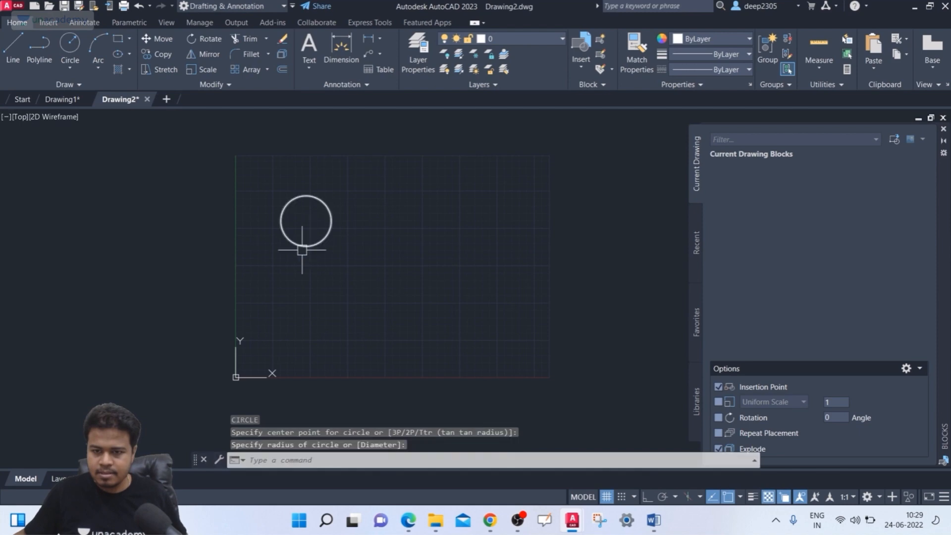
- Draw a diamond-shaped polyline inside the circle through its four quadrant points
click(39, 63)
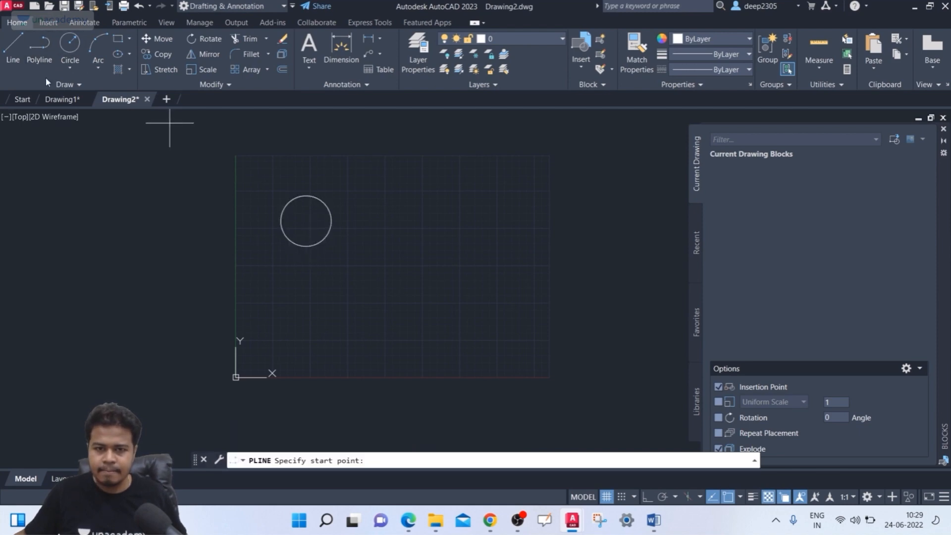
click(306, 196)
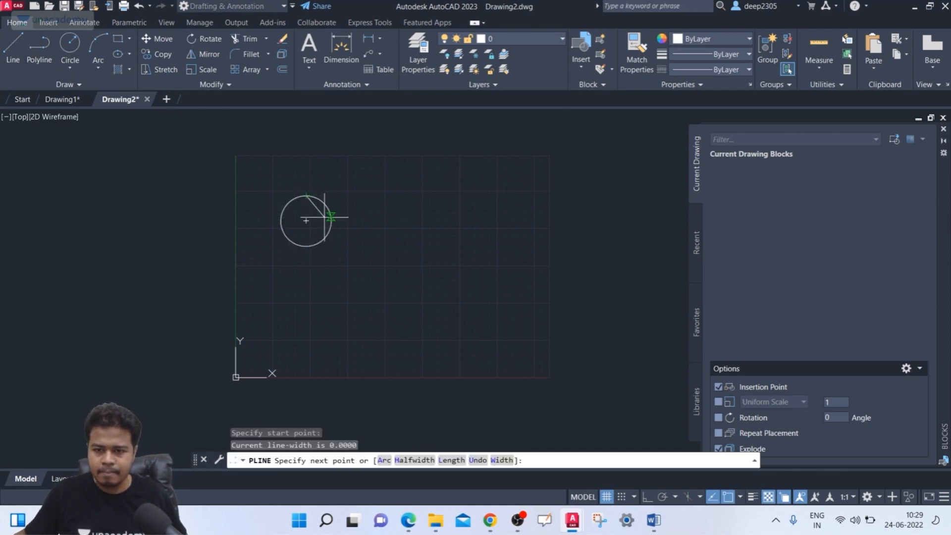
click(331, 220)
click(306, 245)
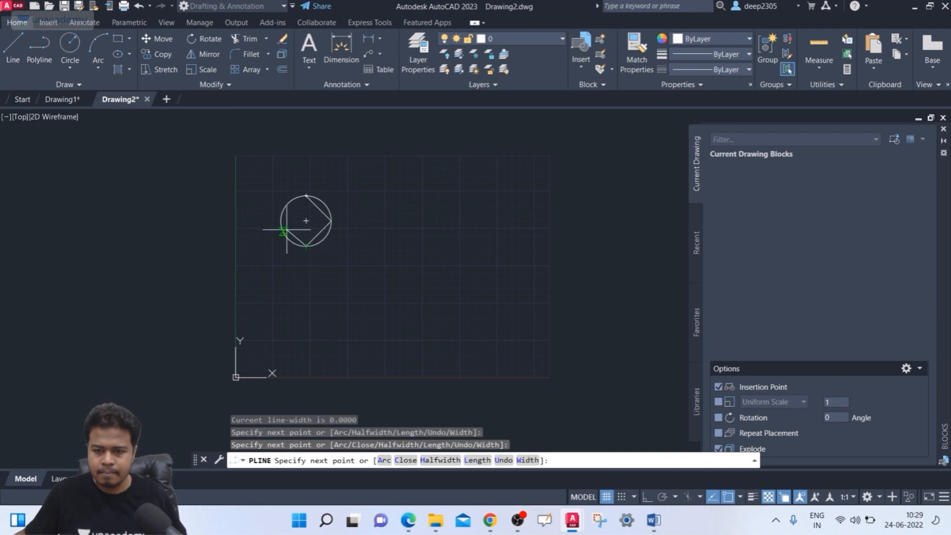
click(281, 221)
click(306, 195)
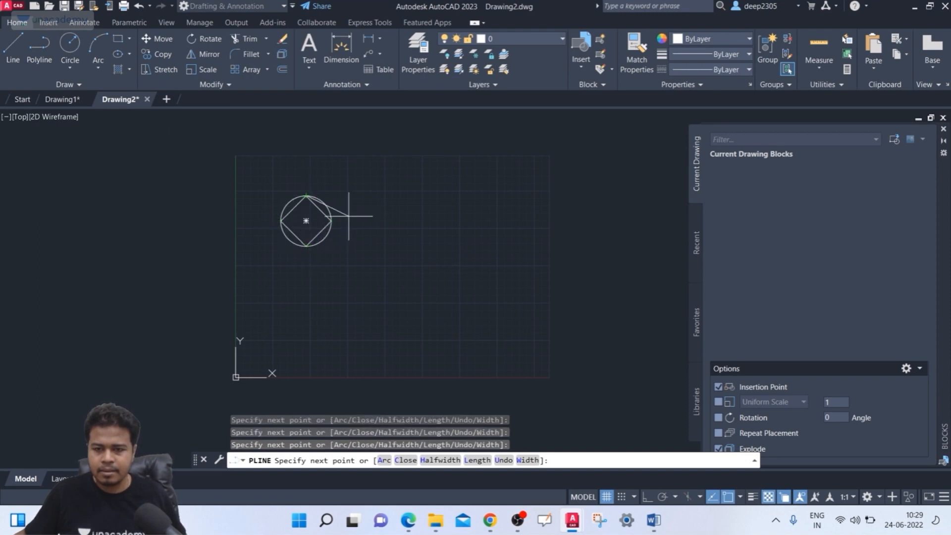
key(Escape)
scroll(335, 212, up, 4)
scroll(346, 196, down, 2)
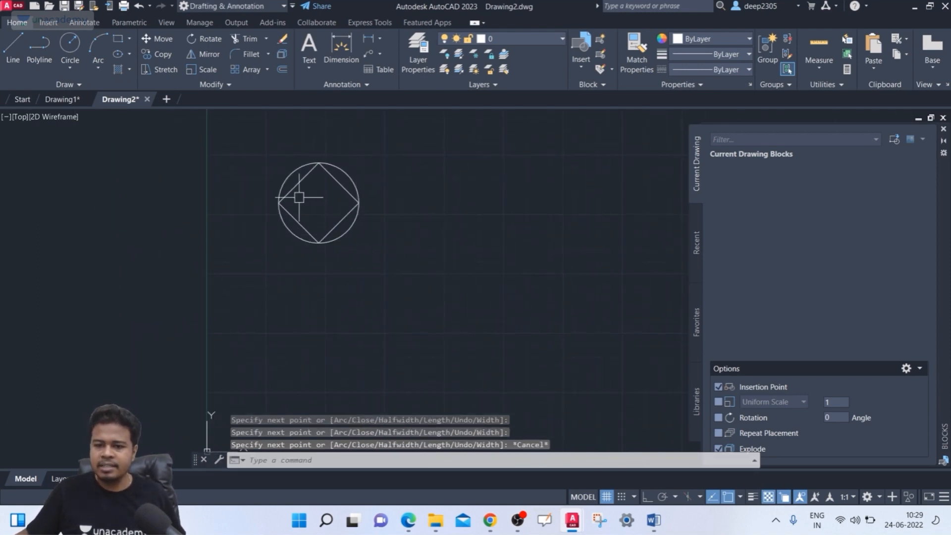
scroll(304, 180, down, 3)
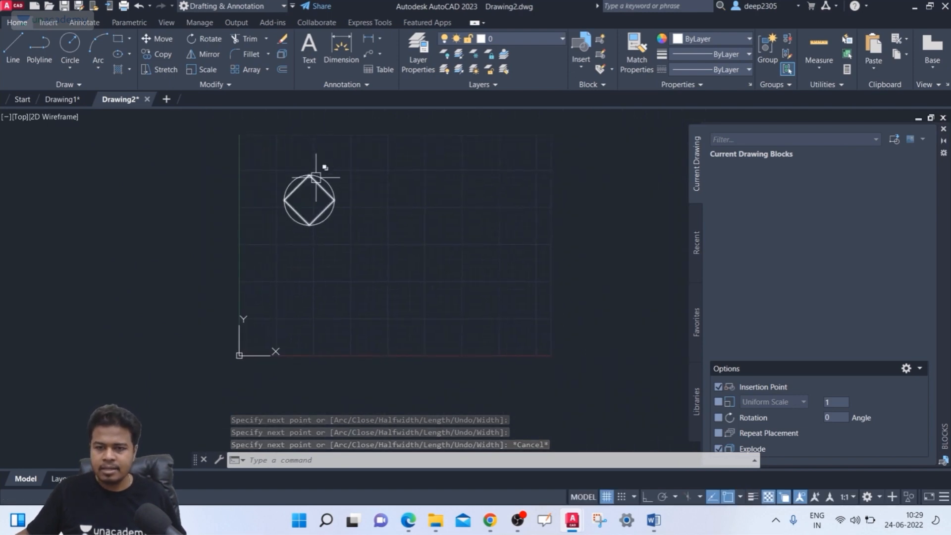
- Start the Write Block command and set its source to Objects after comparing it with Entire drawing
text(w)
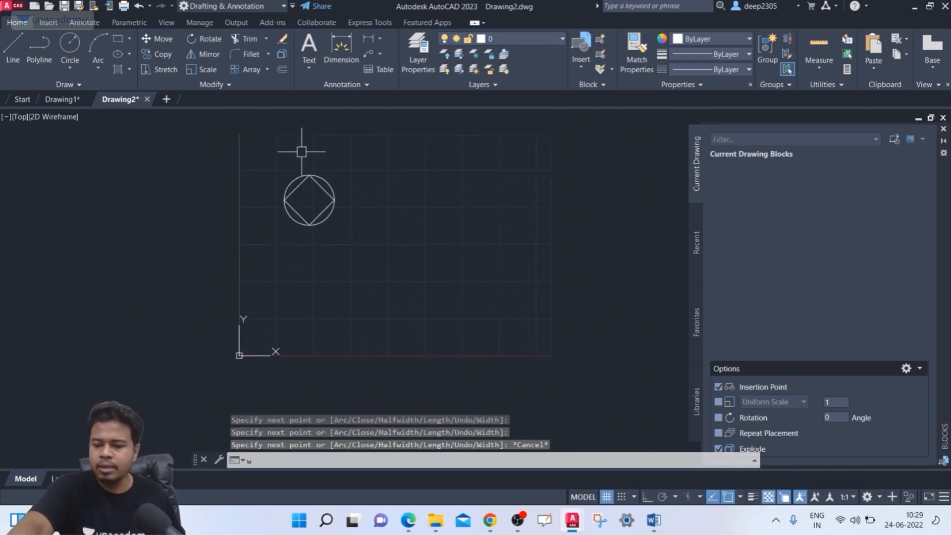
key(Return)
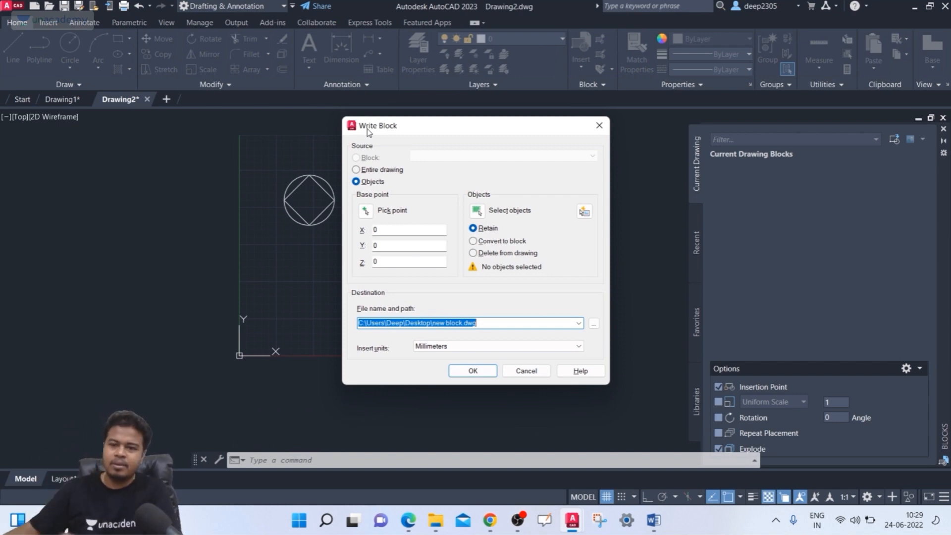
click(379, 170)
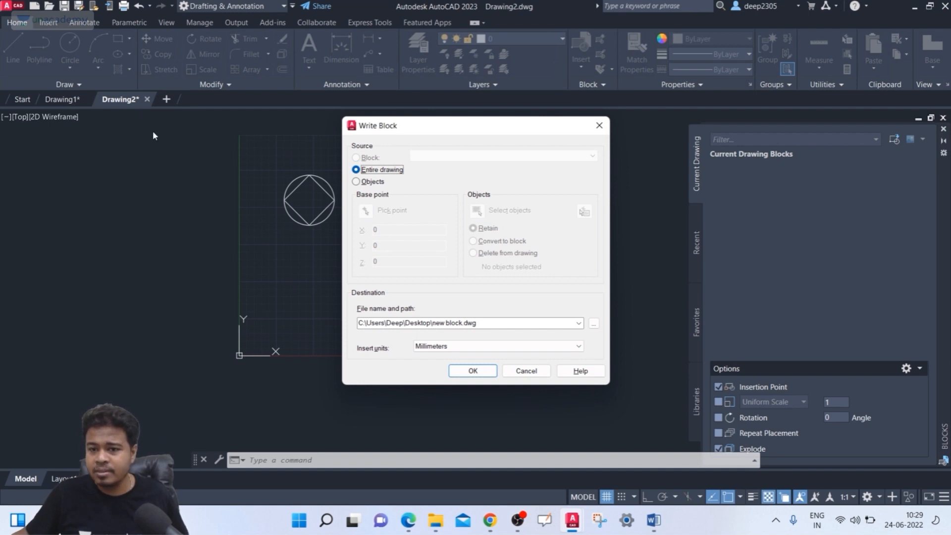
click(356, 182)
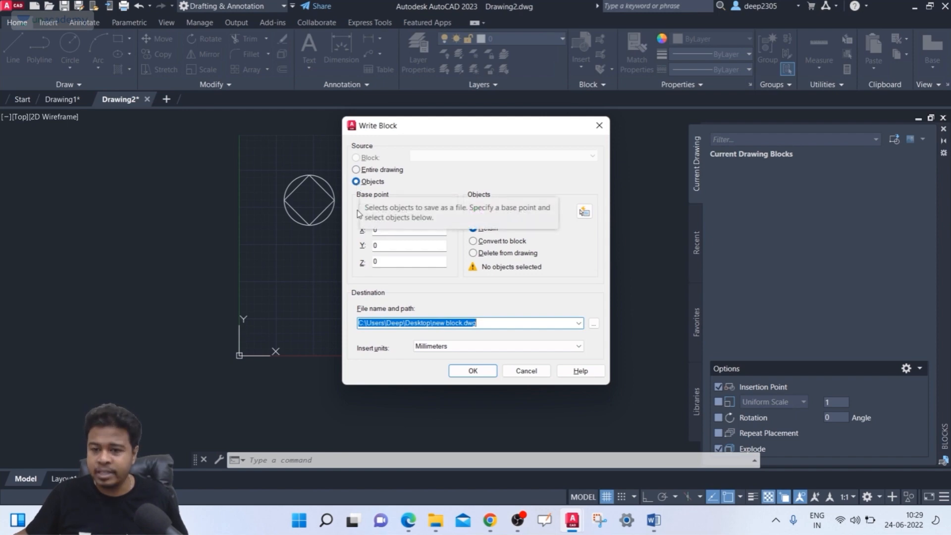
click(356, 170)
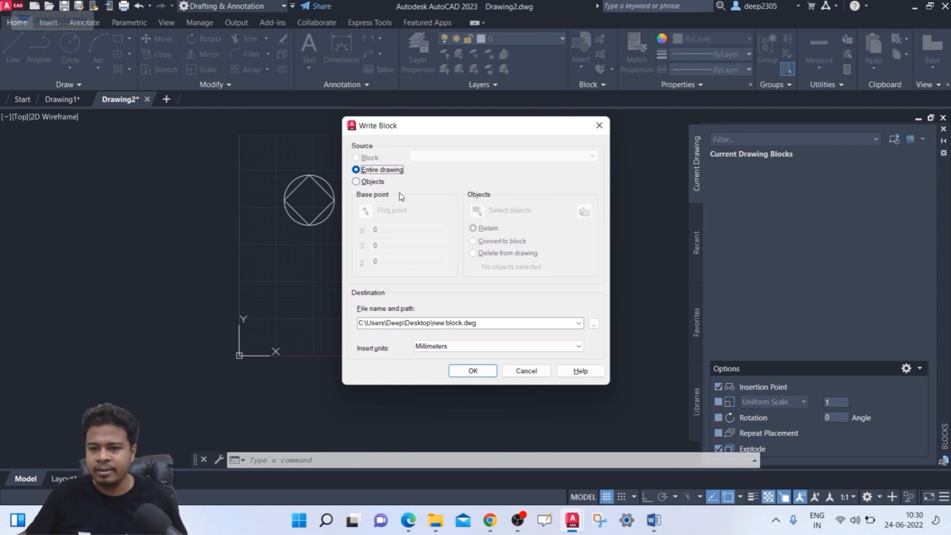
click(370, 182)
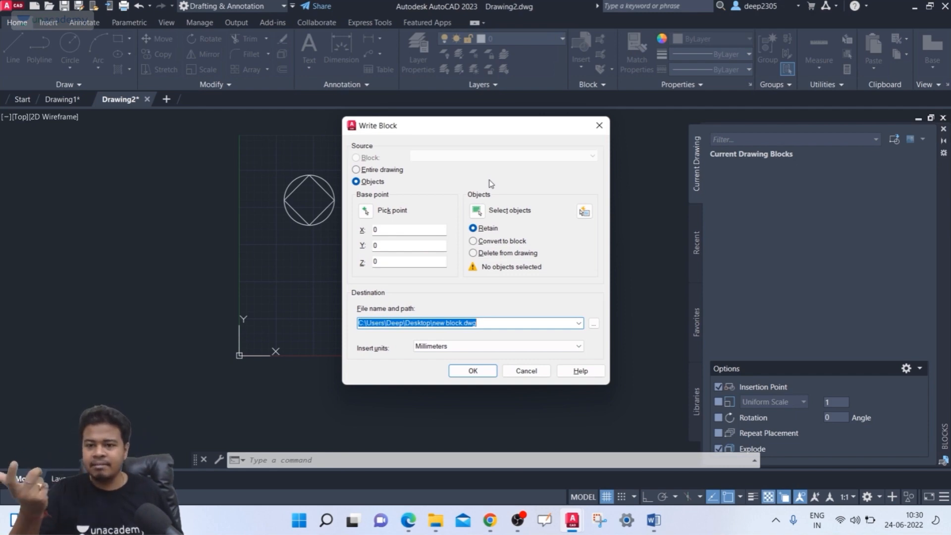
click(368, 158)
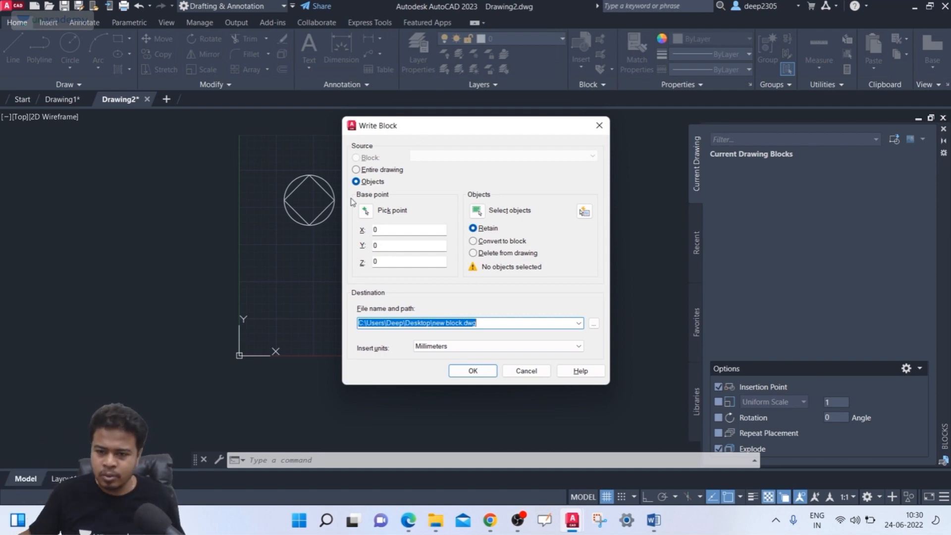
- Set the circle's centre as the block's base point and choose the circle and diamond as its objects
click(367, 210)
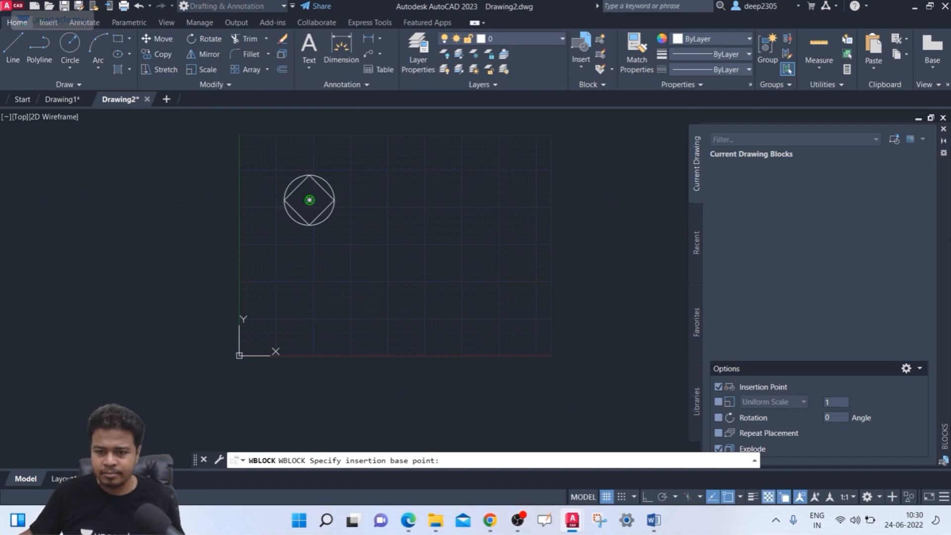
click(309, 200)
click(477, 211)
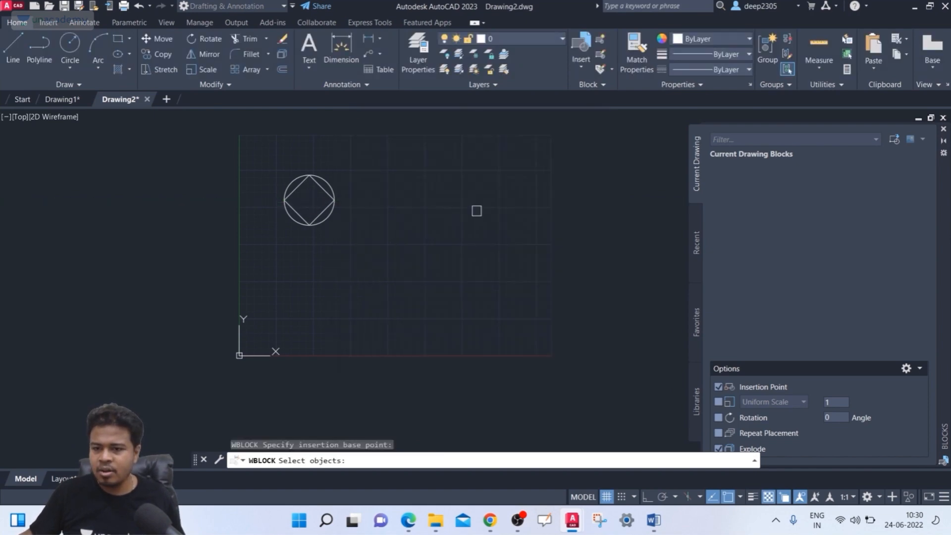
click(261, 160)
click(380, 258)
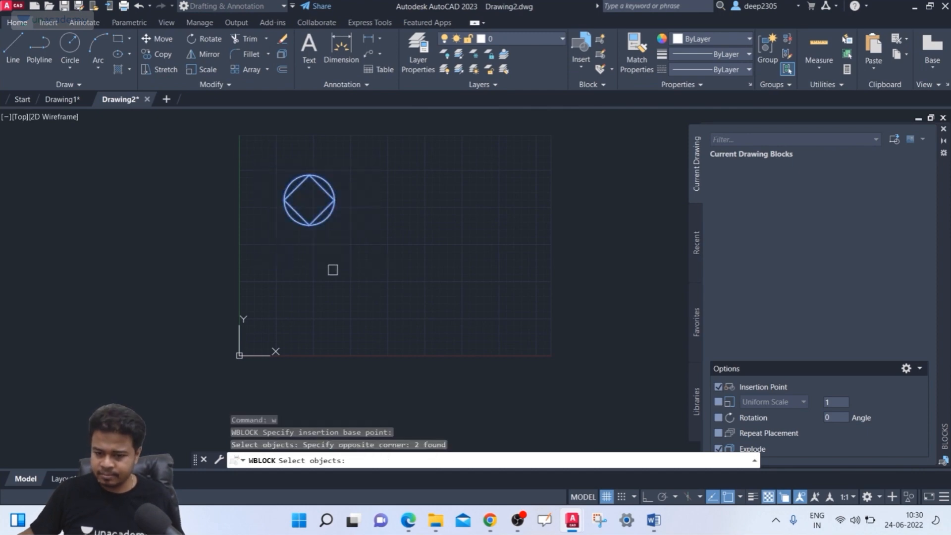
key(Return)
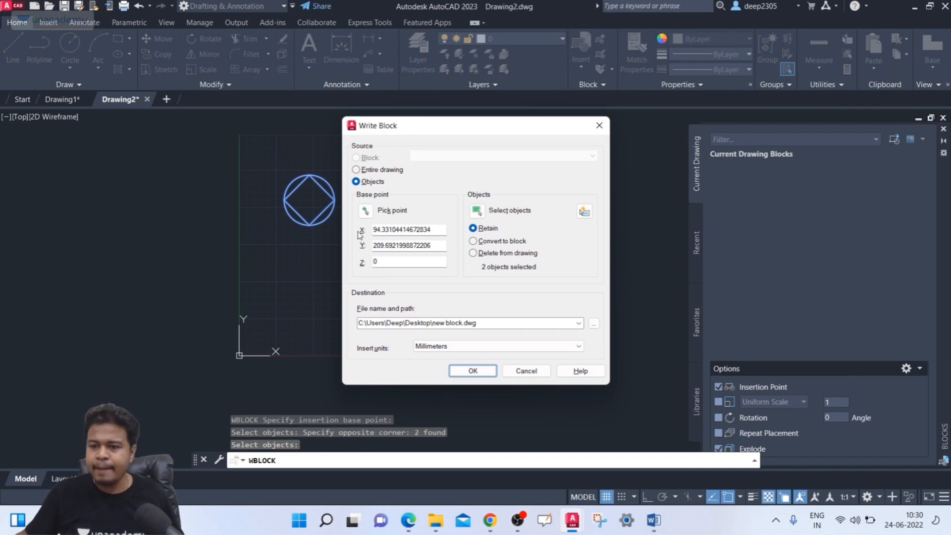
- Compare the Retain and Convert to block options for the selected objects, and choose Convert to block
click(499, 241)
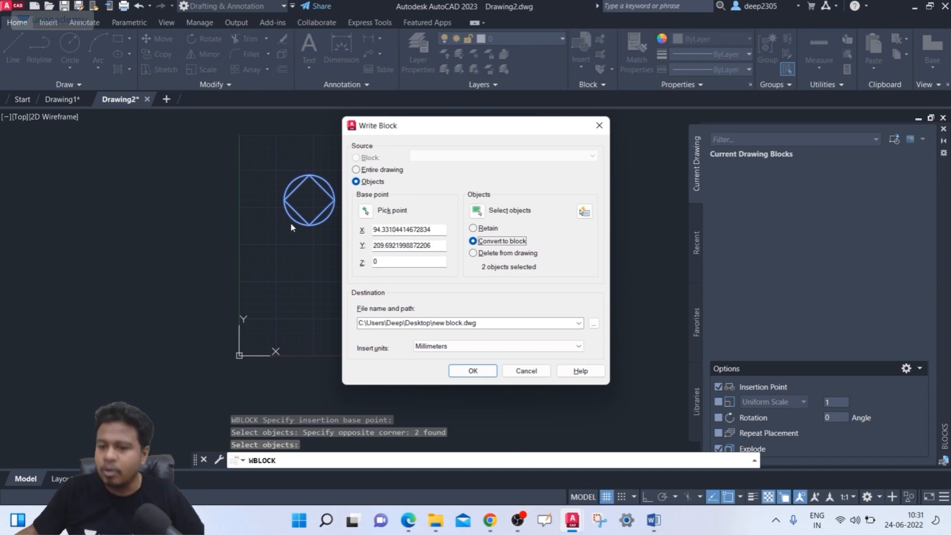
click(487, 229)
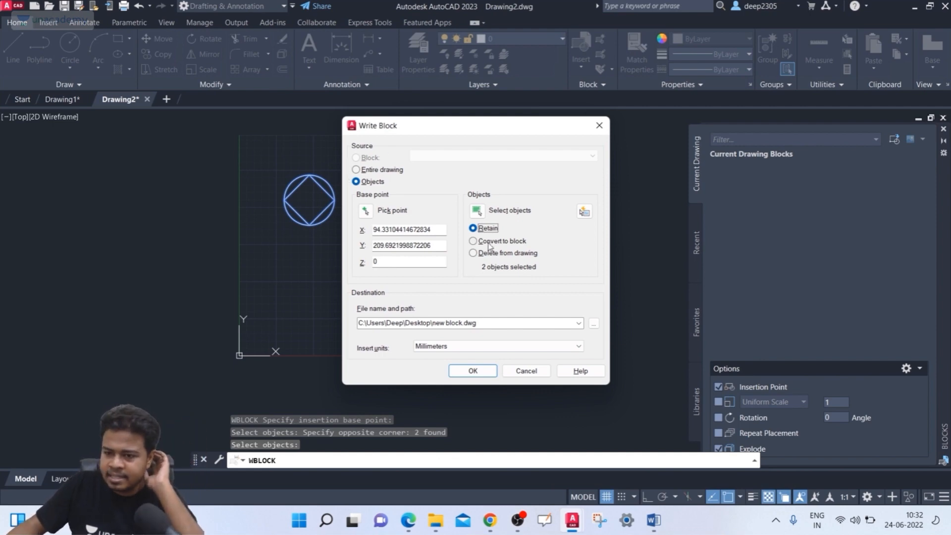
click(478, 241)
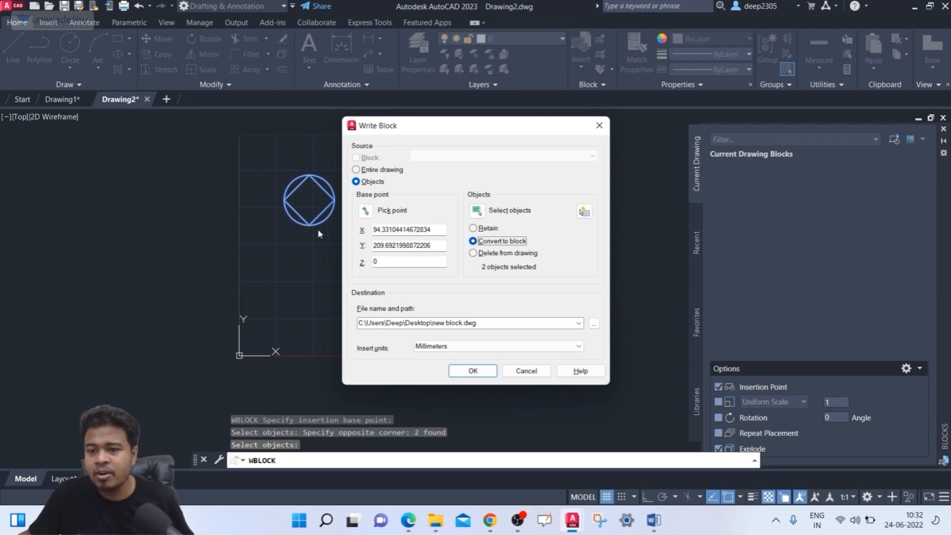
- Set the written block's destination to shape_block.dwg on the Desktop and write the block
click(594, 325)
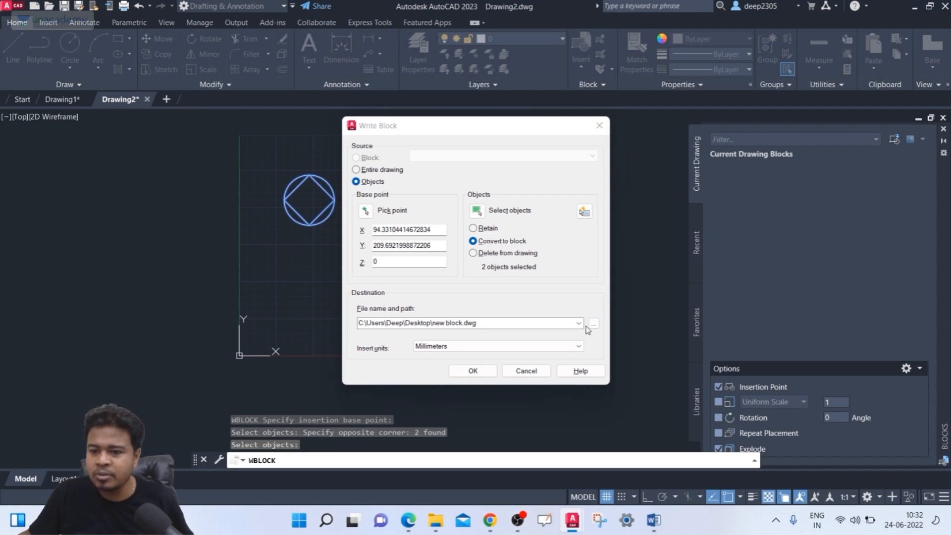
click(304, 225)
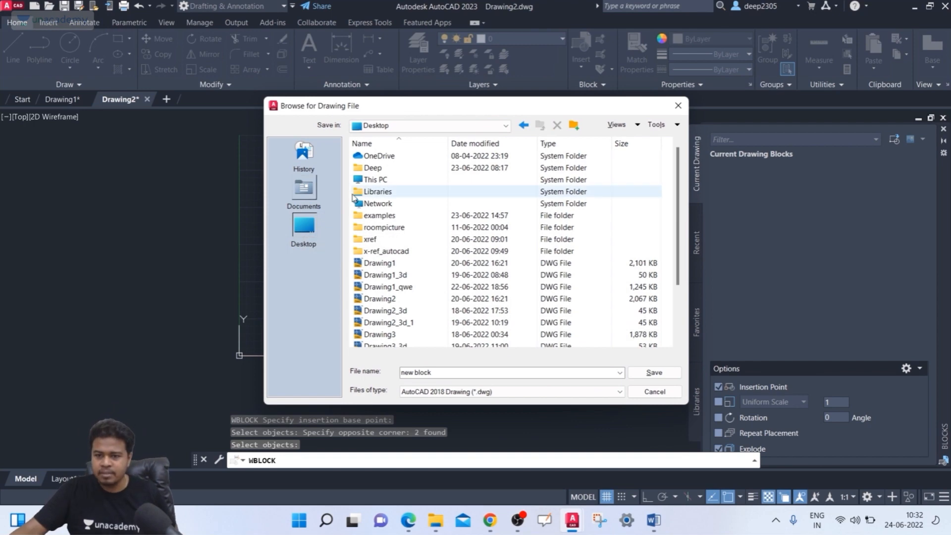
click(440, 372)
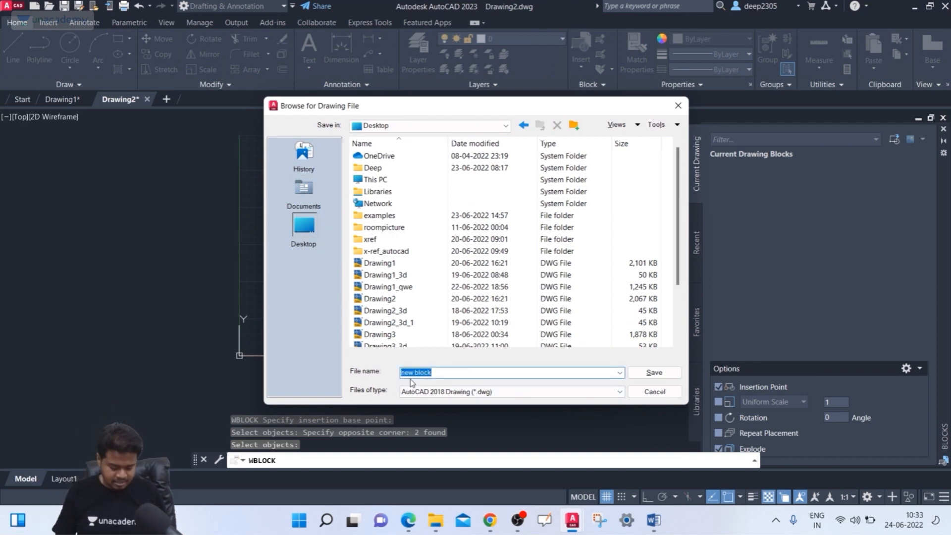
text(sha)
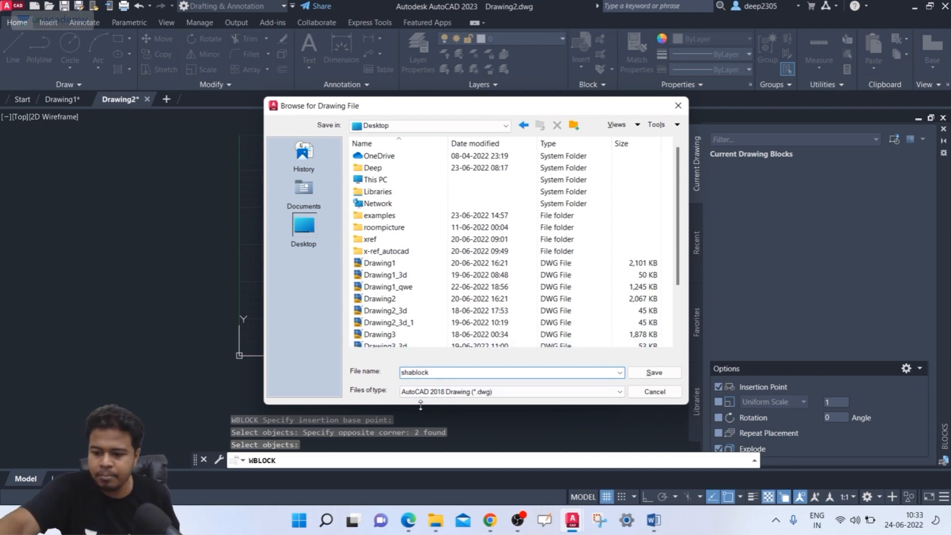
click(412, 372)
text(pe_)
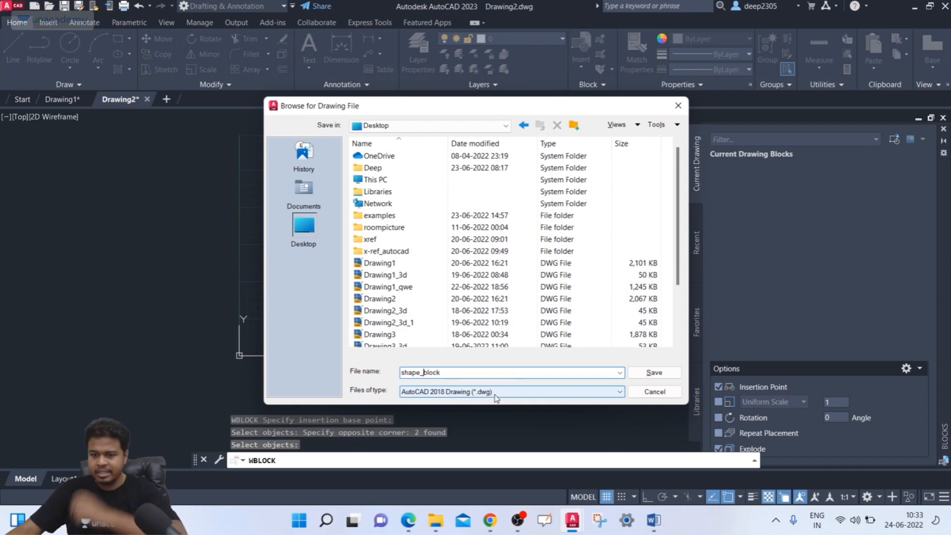
click(653, 377)
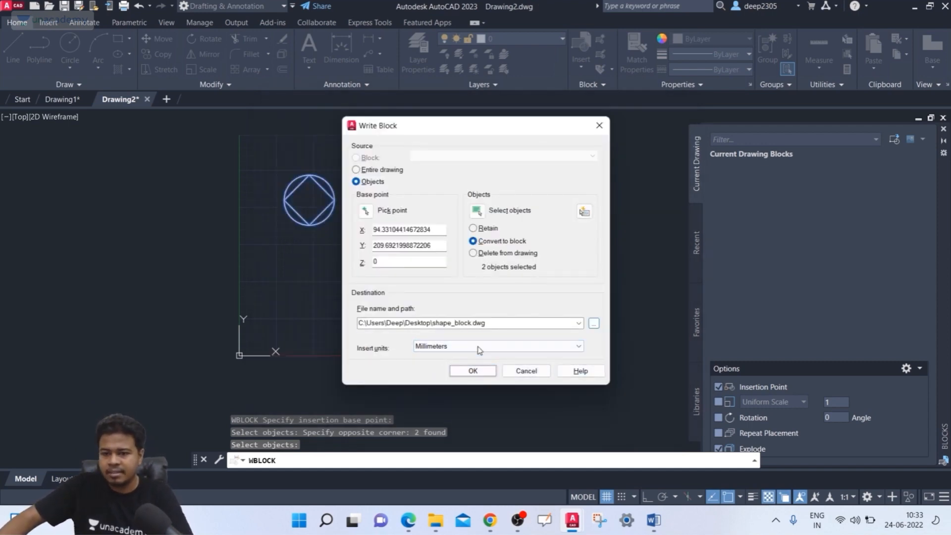
click(472, 371)
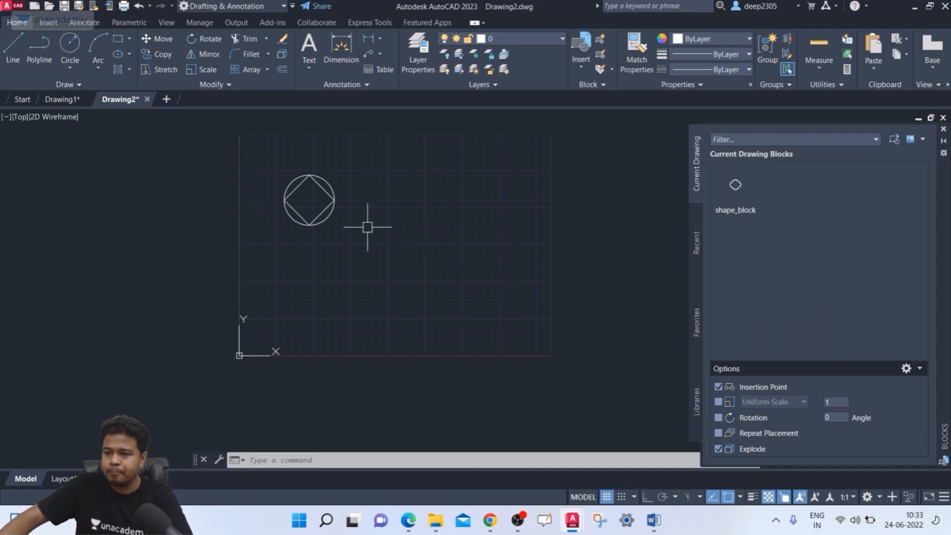
- Insert two copies of shape_block in the right half of Drawing2, one above the other
click(747, 194)
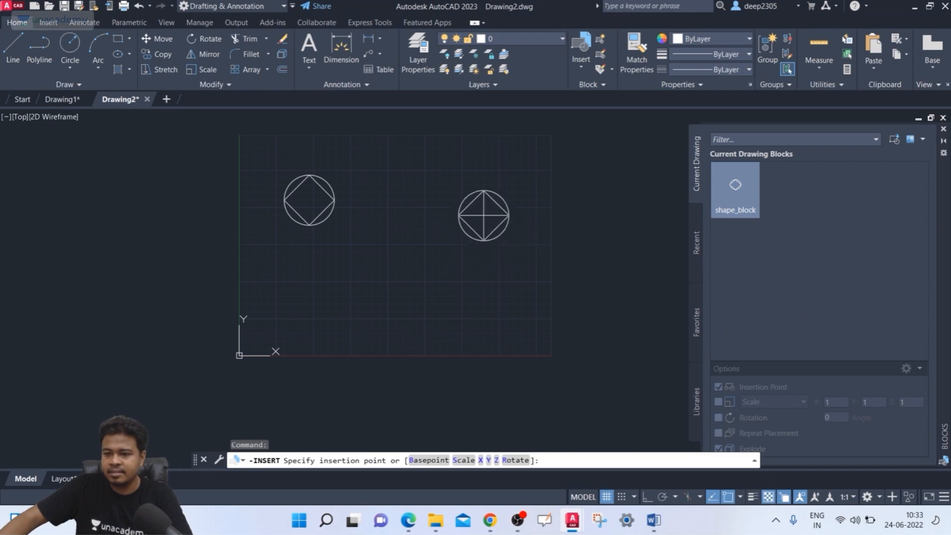
click(476, 266)
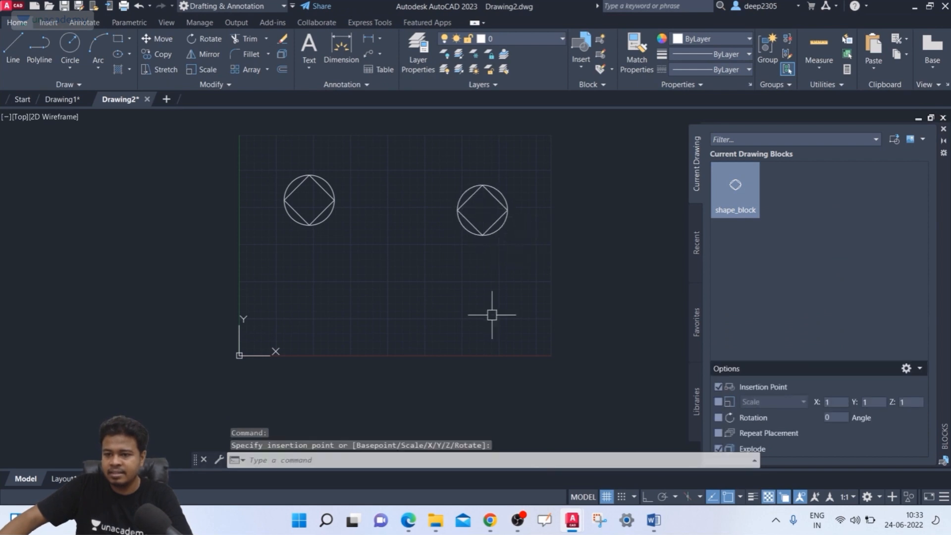
click(743, 194)
scroll(476, 265, up, 6)
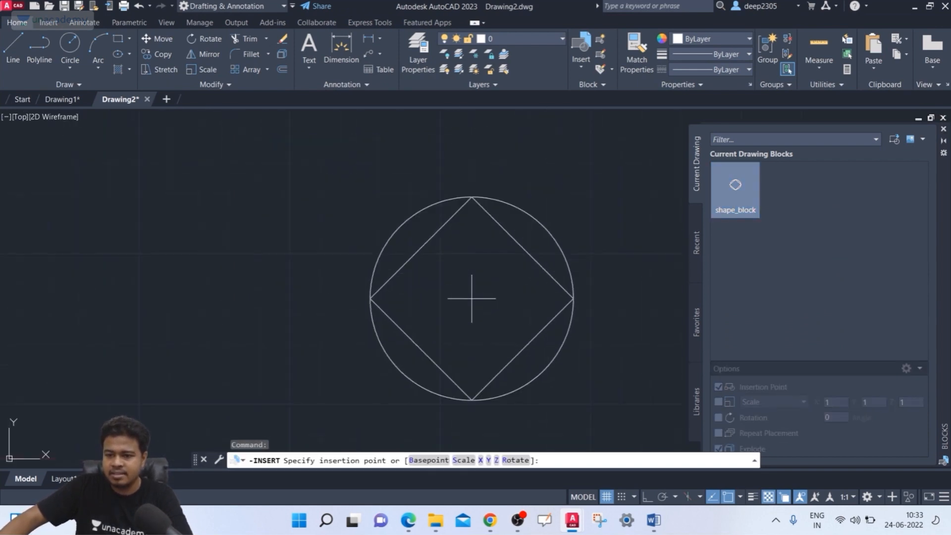
scroll(475, 297, down, 5)
click(475, 297)
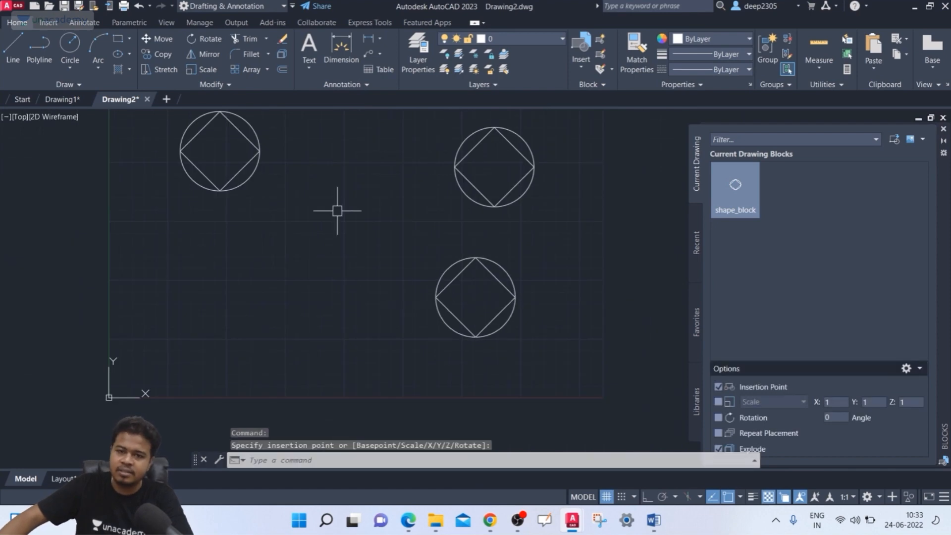
scroll(336, 211, down, 2)
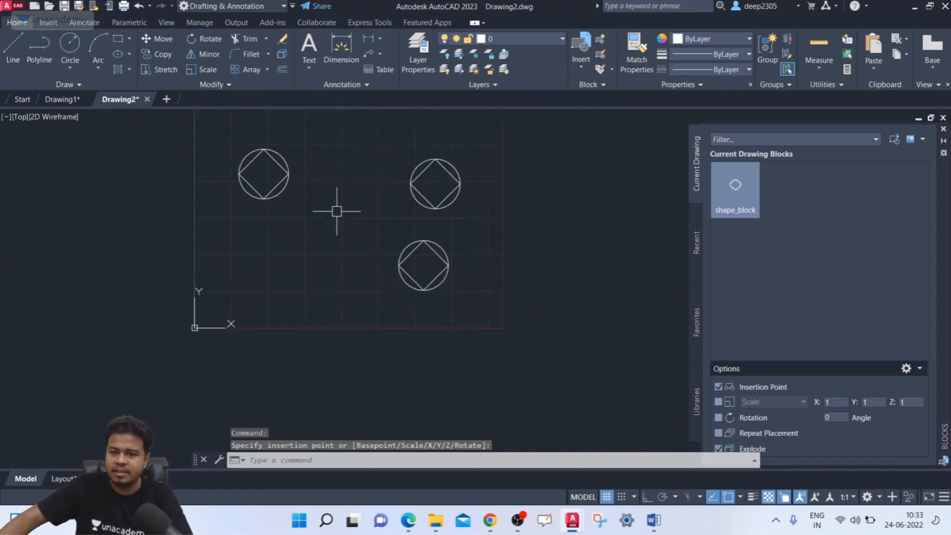
- Switch to Drawing1 and insert the shape_block drawing file from the Desktop to the lower left of the large circles
click(64, 101)
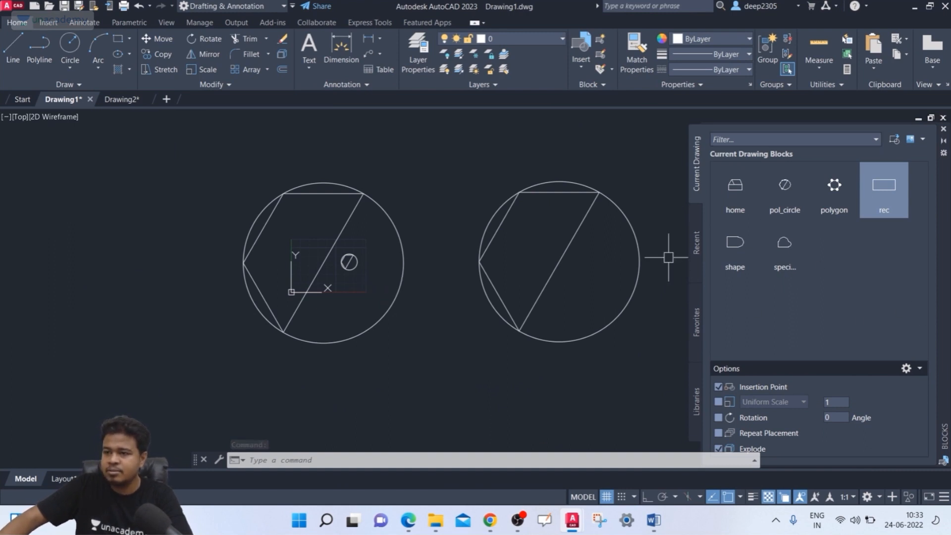
click(867, 202)
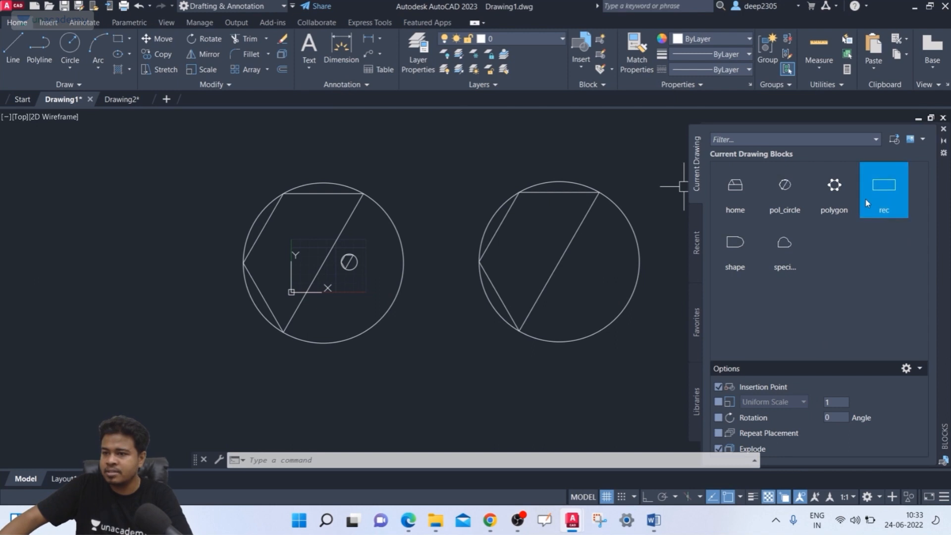
click(890, 140)
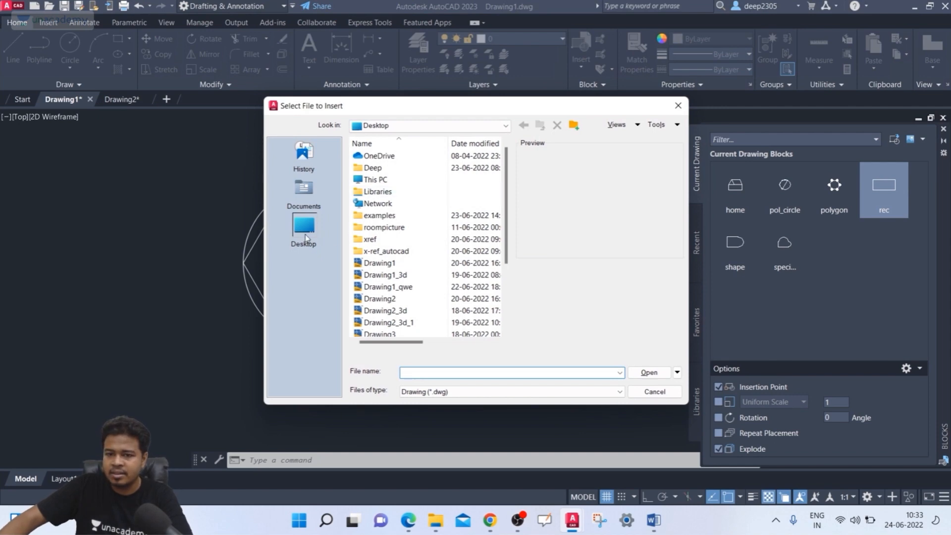
scroll(444, 277, down, 3)
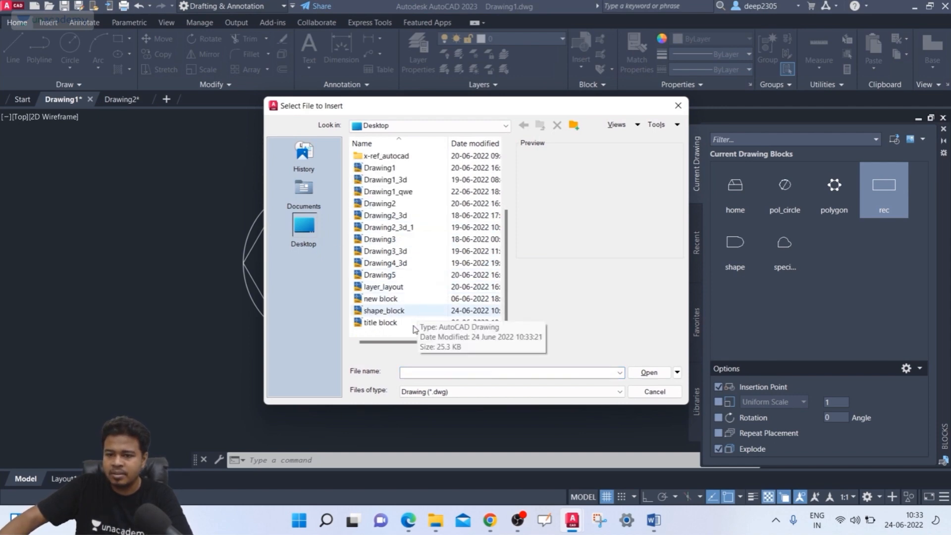
click(395, 311)
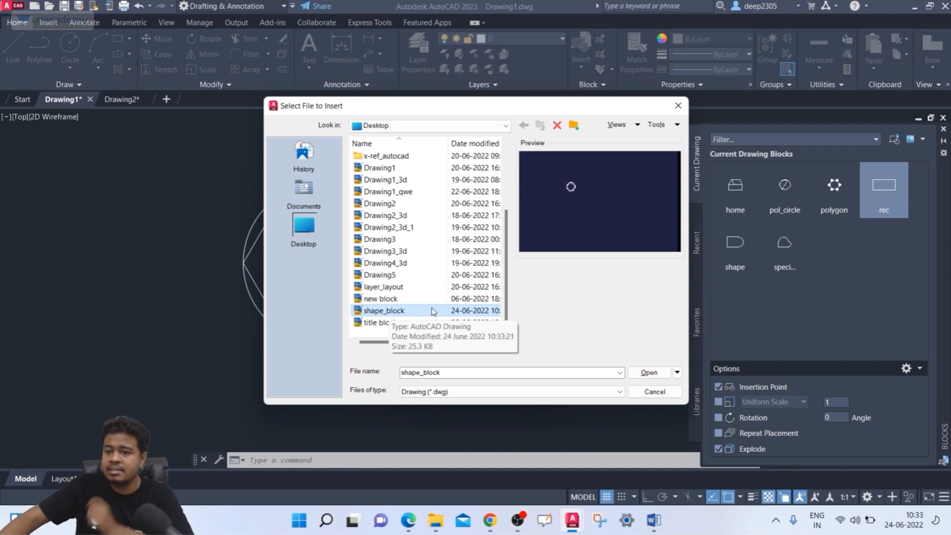
click(650, 373)
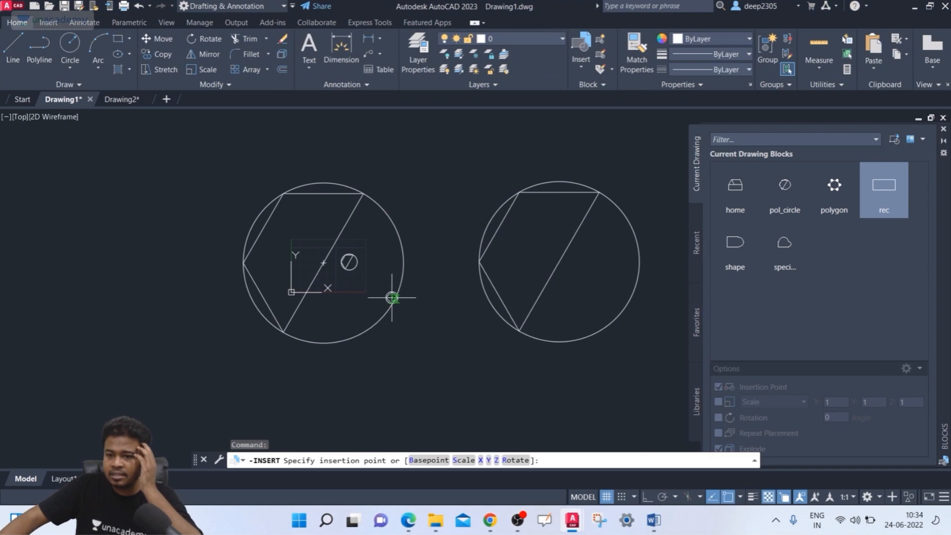
middle_drag(403, 295, 426, 289)
scroll(245, 321, up, 2)
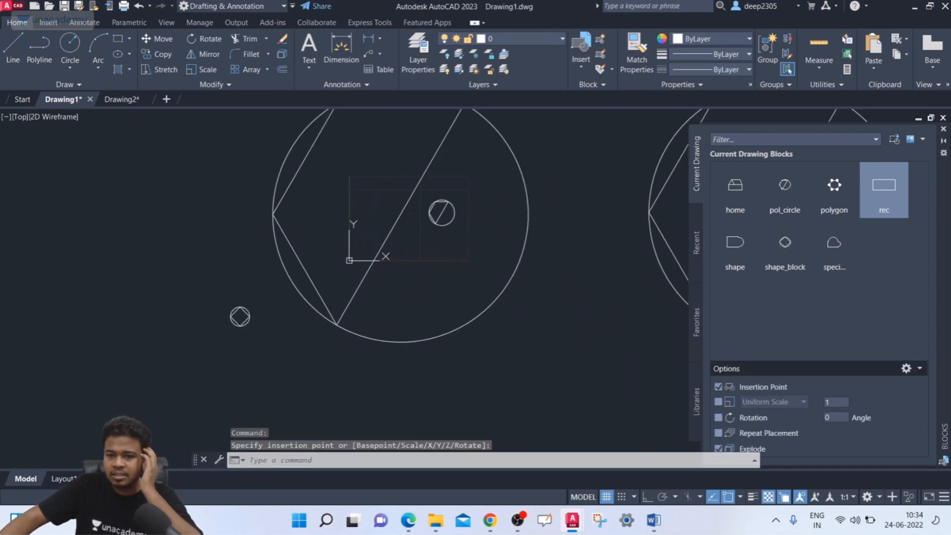
scroll(233, 327, up, 1)
scroll(246, 339, down, 4)
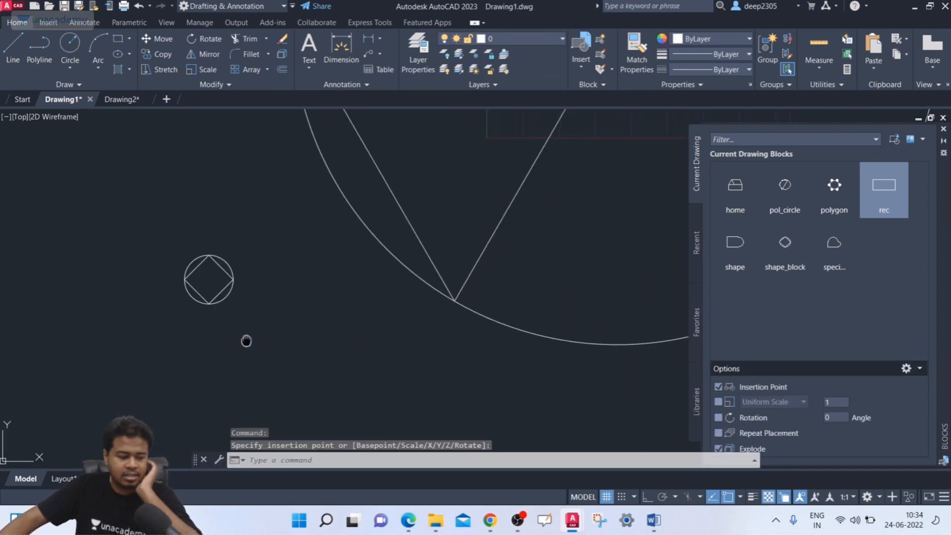
middle_drag(265, 318, 244, 323)
key(Escape)
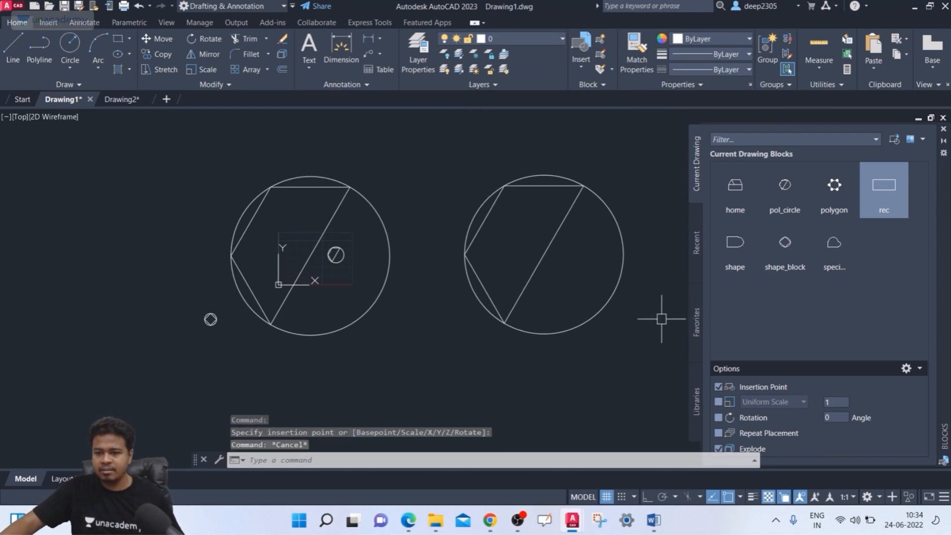
- Delete the two large circles and the polylines inside them from Drawing1
click(664, 318)
click(248, 359)
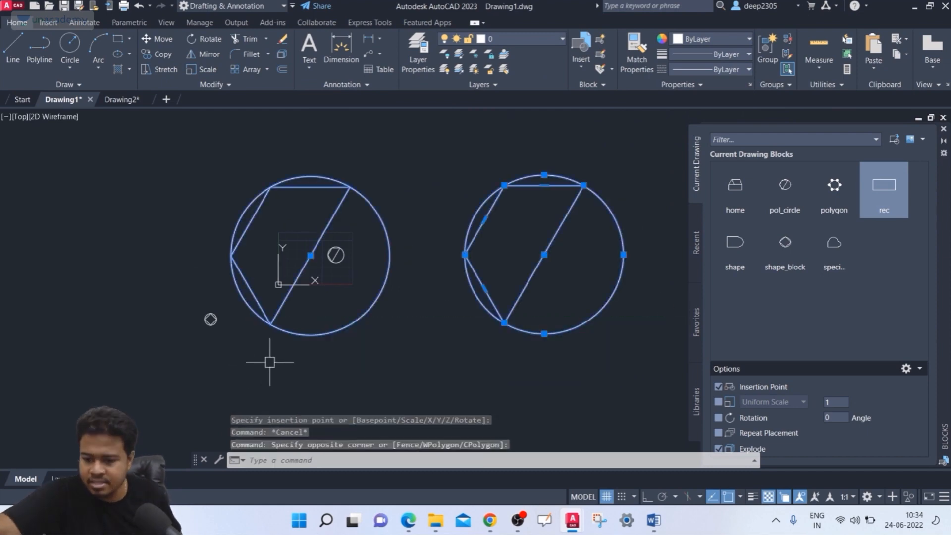
key(Delete)
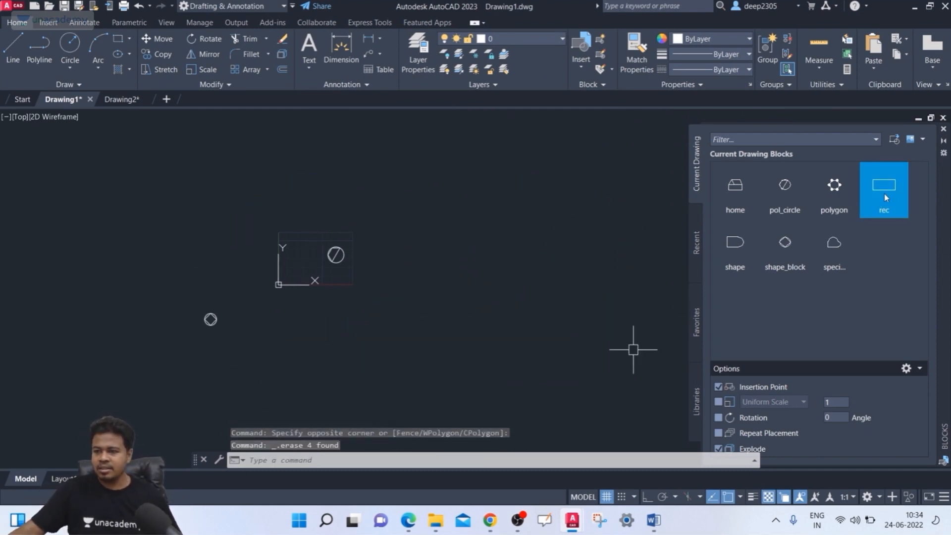
- Insert two more copies of shape_block to the left of the remaining pol_circle shape
click(784, 245)
scroll(297, 258, up, 3)
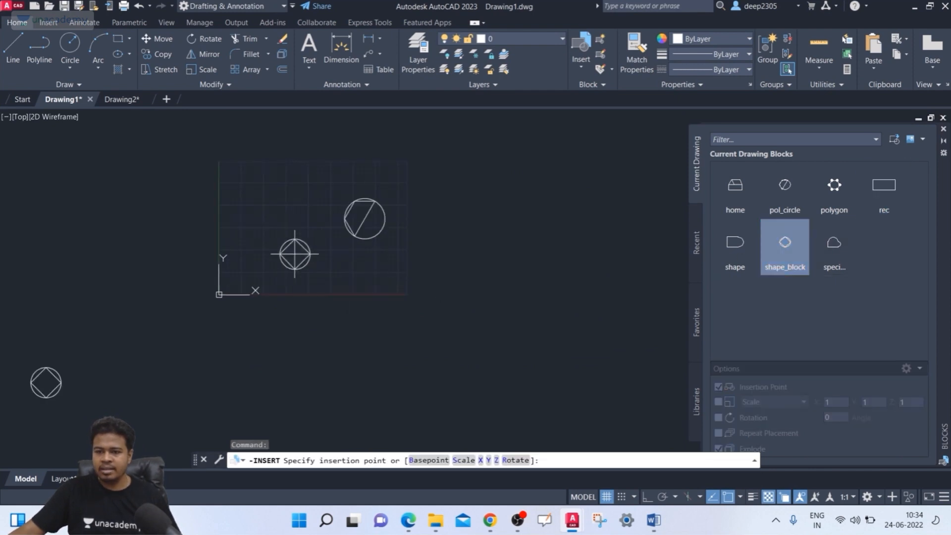
click(286, 218)
click(789, 241)
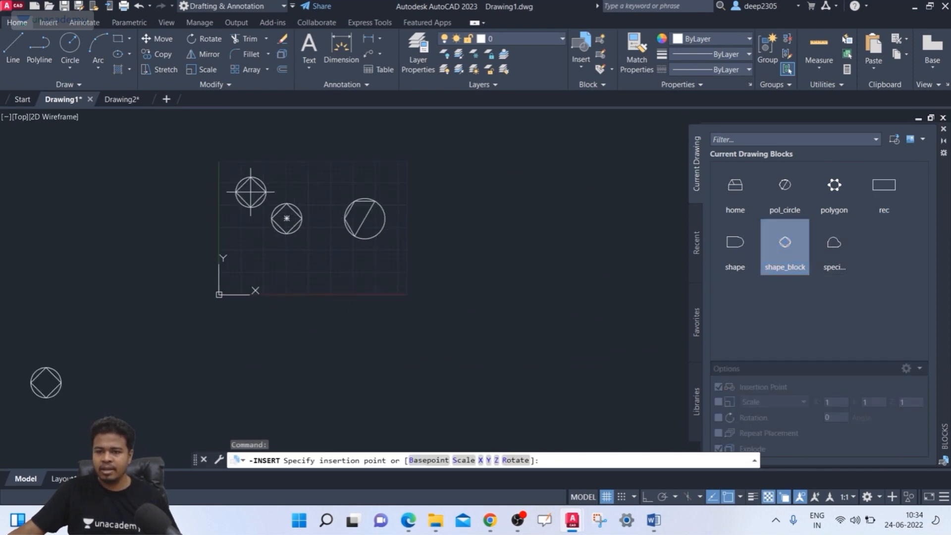
click(237, 188)
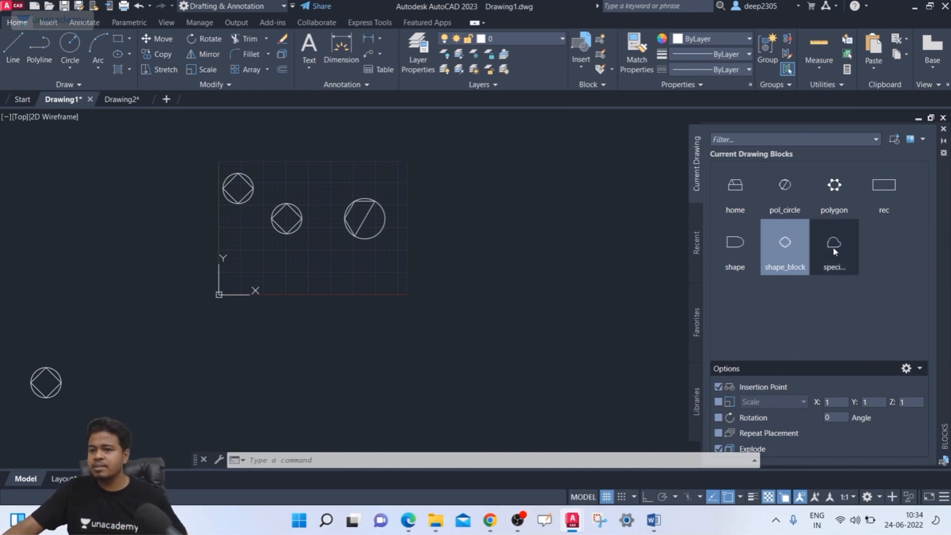
click(115, 98)
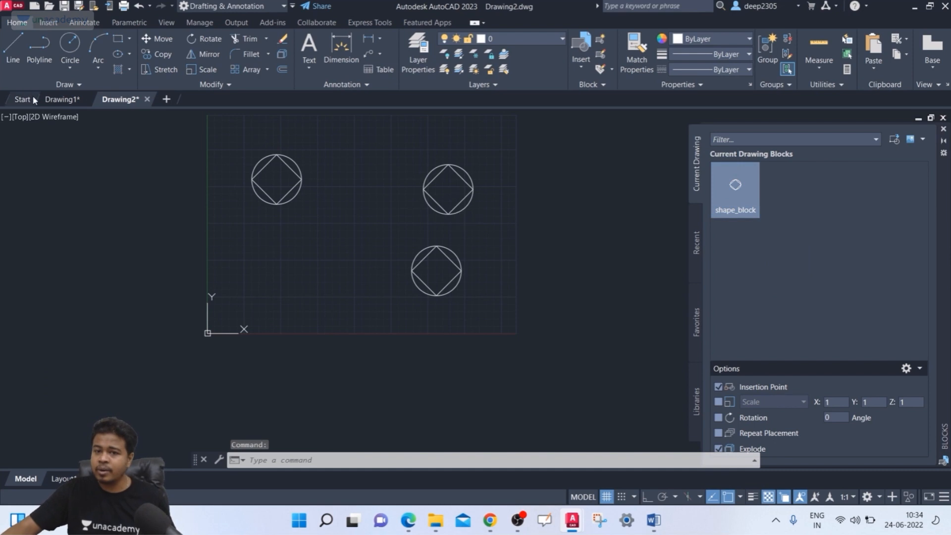
click(64, 99)
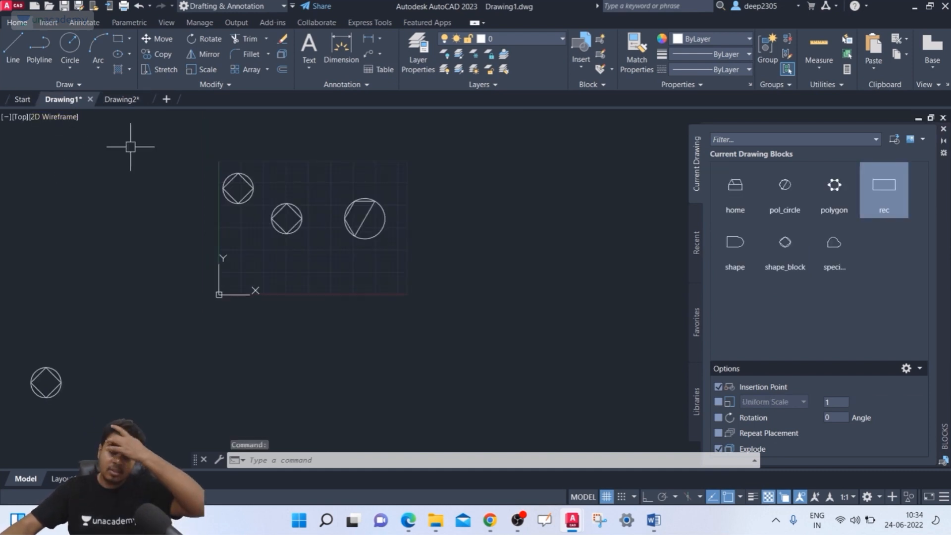
middle_drag(393, 282, 393, 289)
scroll(367, 276, up, 3)
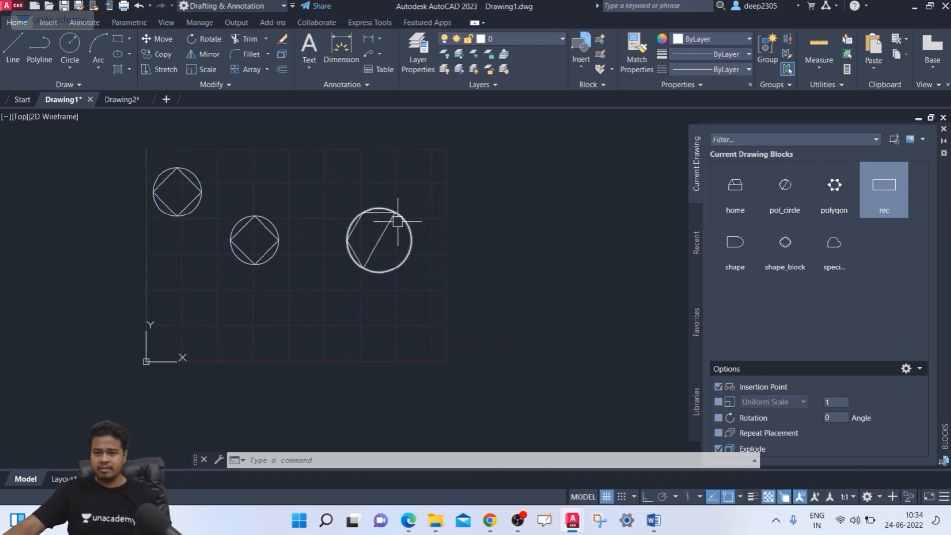
key(Escape)
key(Escape)
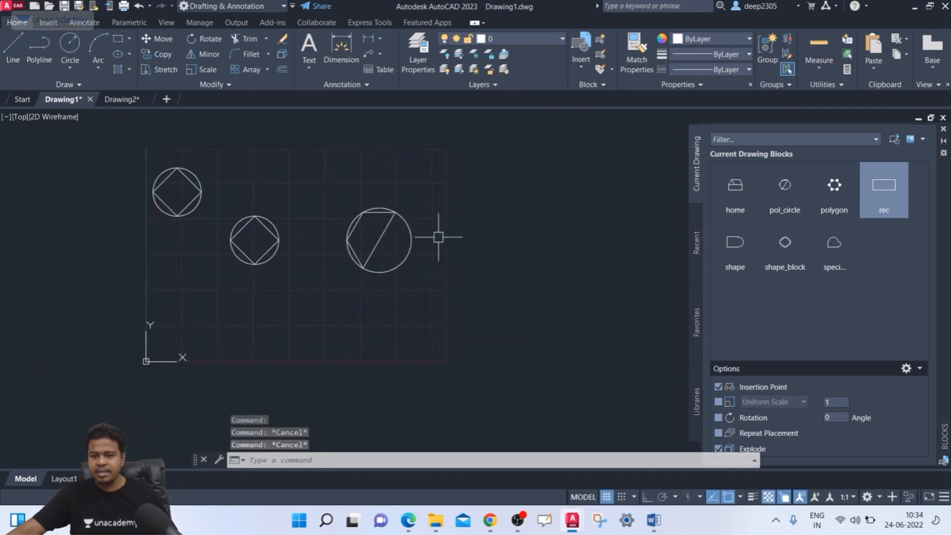
- Draw a wide closed triangle from three lines below the pol_circle shape in Drawing1
mouse_move(436, 233)
middle_down()
mouse_move(463, 299)
mouse_move(444, 331)
middle_up()
text(1)
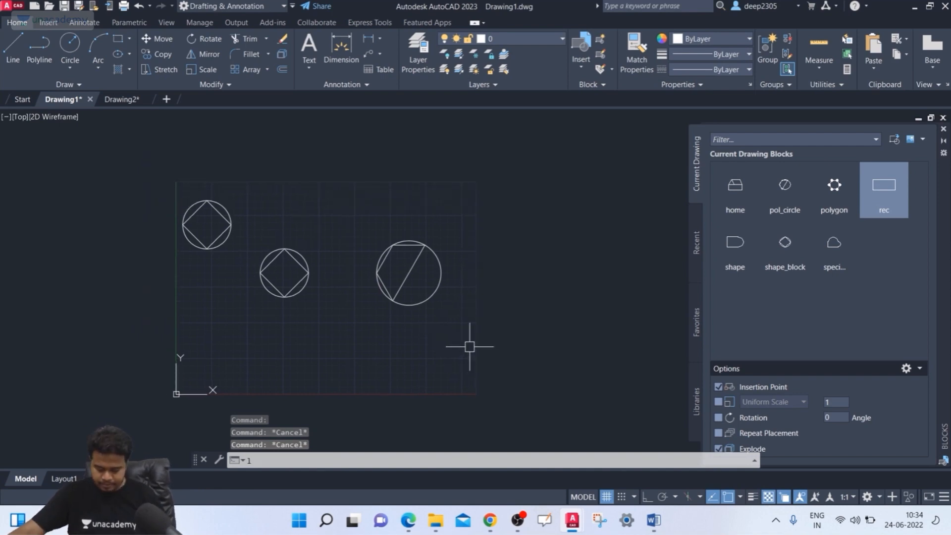
key(Return)
click(349, 377)
click(421, 330)
click(557, 392)
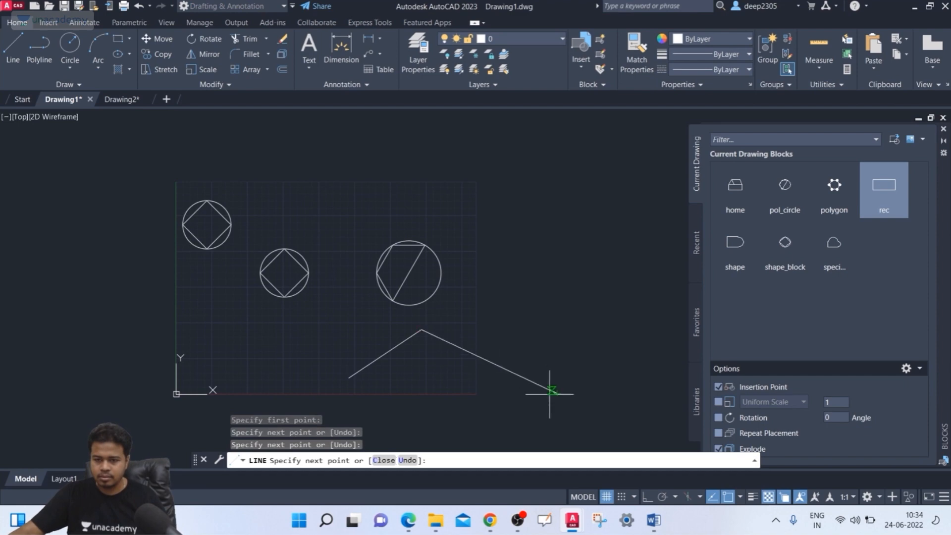
click(349, 377)
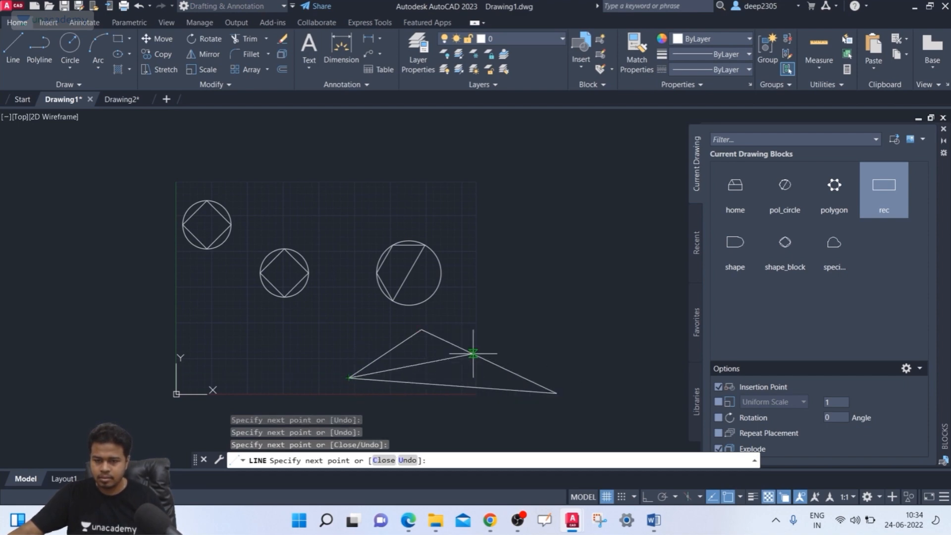
- Continue the line inside the triangle from its left corner to the right side, across to the left side, and to the right corner
click(488, 360)
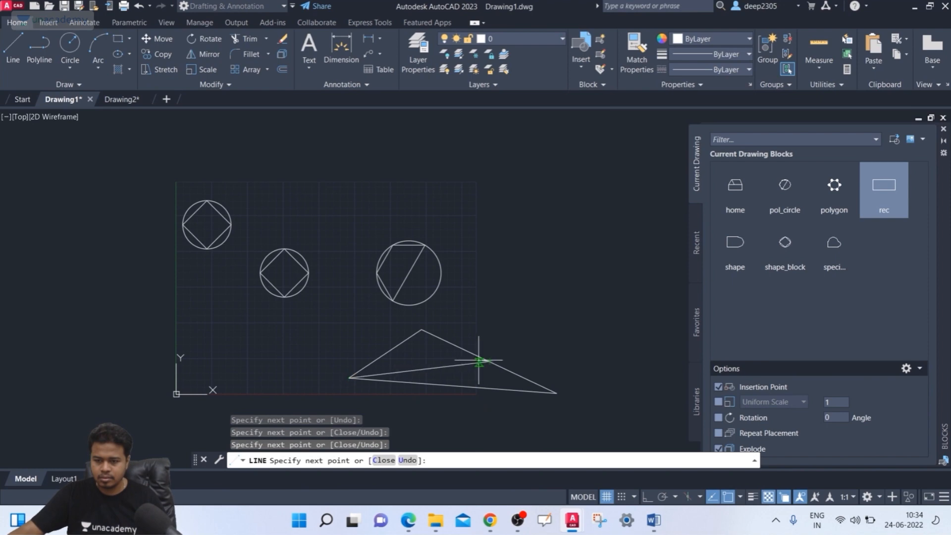
click(385, 352)
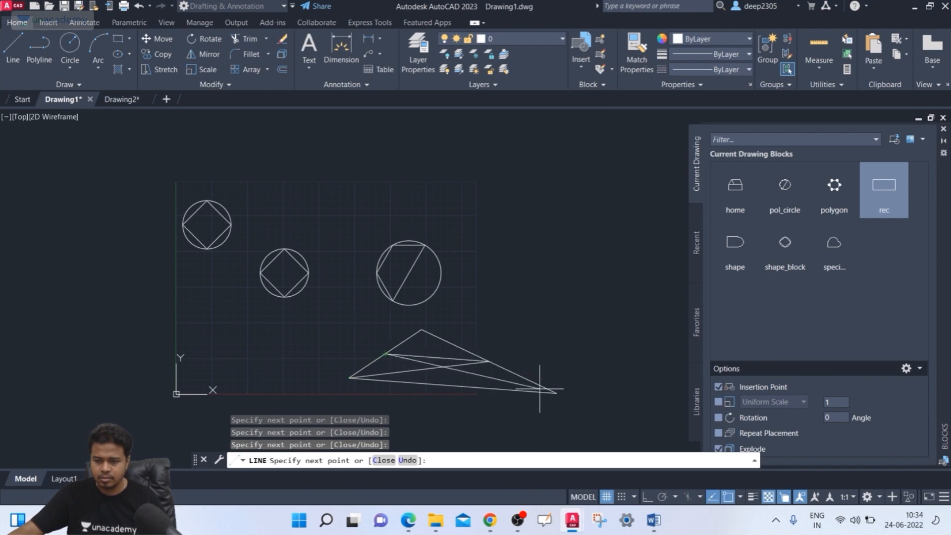
click(556, 393)
key(Return)
mouse_move(560, 367)
middle_down()
mouse_move(539, 324)
mouse_move(544, 345)
middle_up()
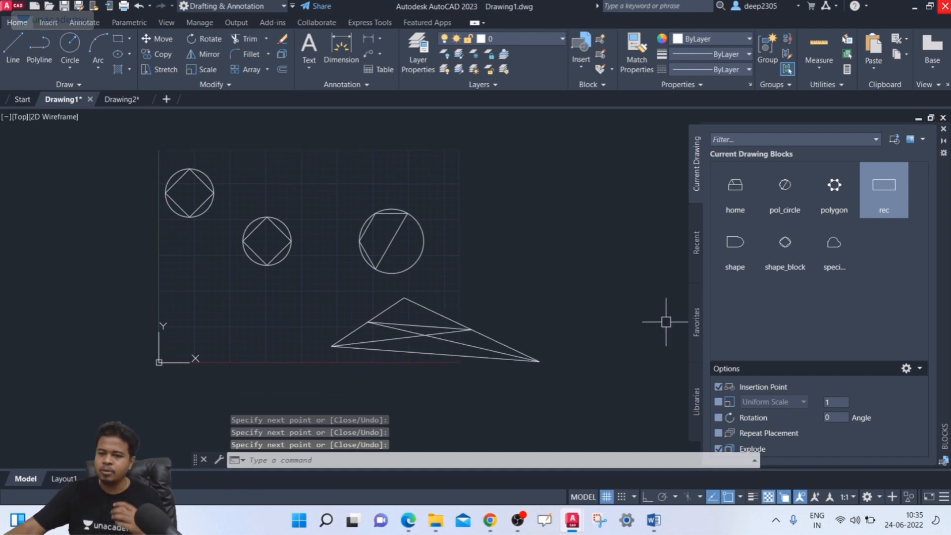
text(b)
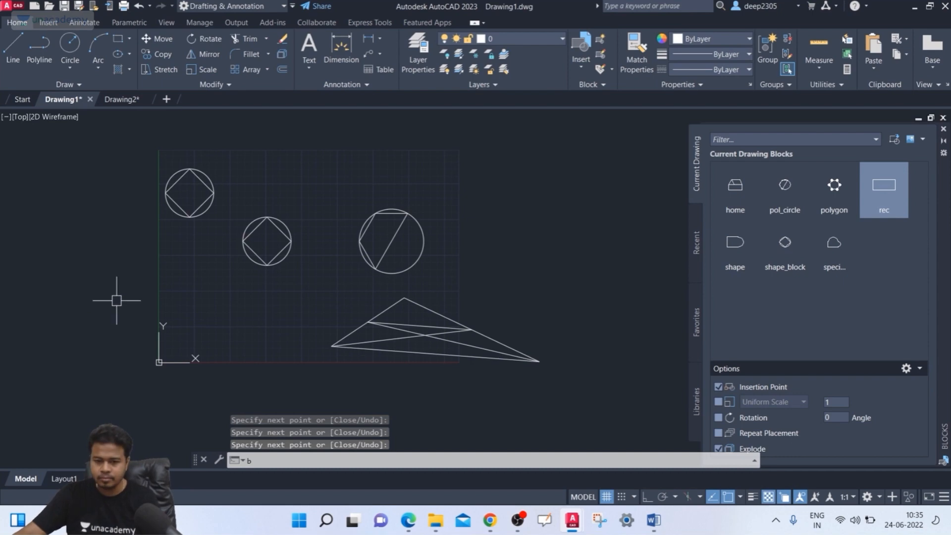
key(Return)
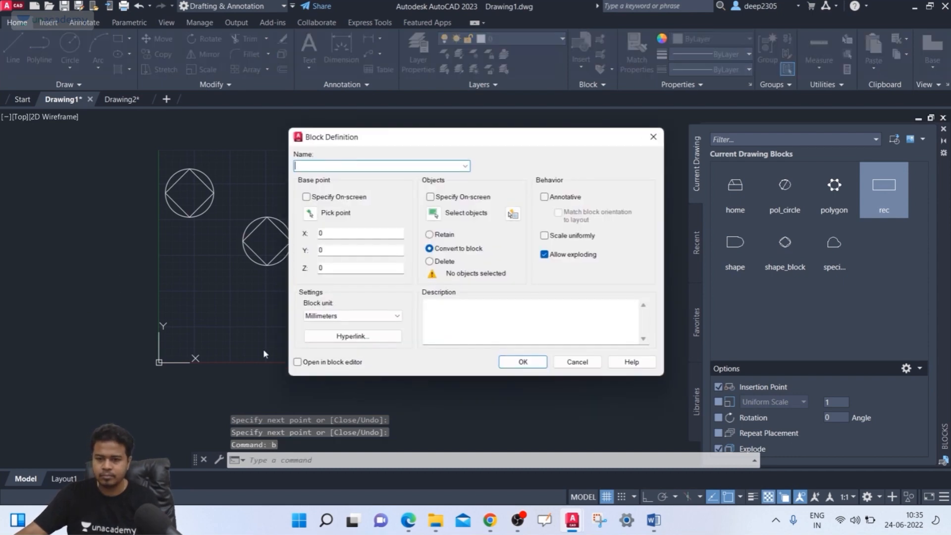
click(653, 137)
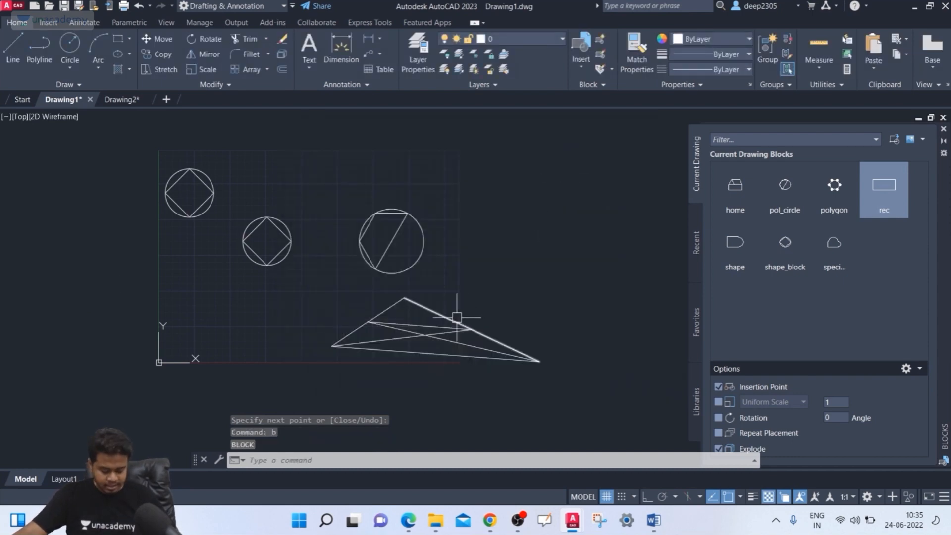
- Start a Write Block from objects, with the base point where the triangle's inner lines cross and all of the triangle's lines selected
click(271, 456)
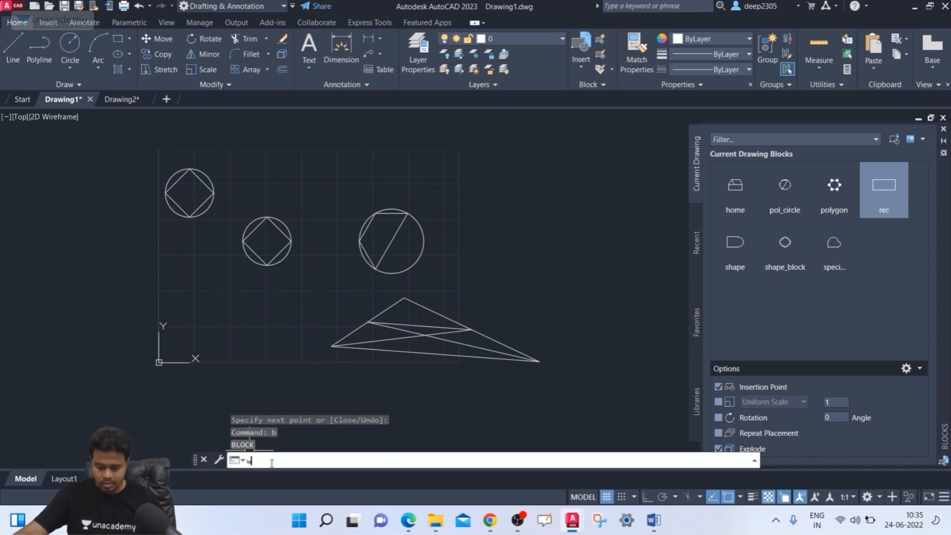
text(w)
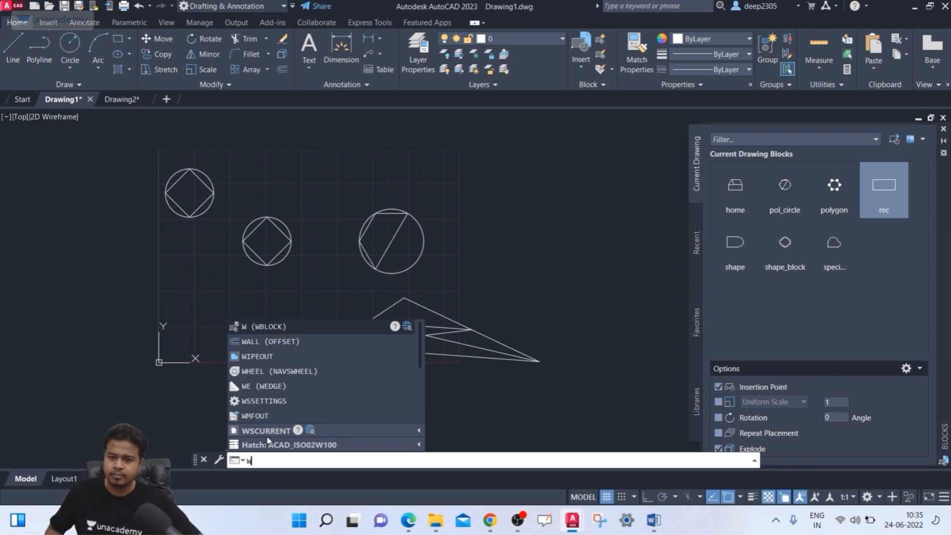
key(Return)
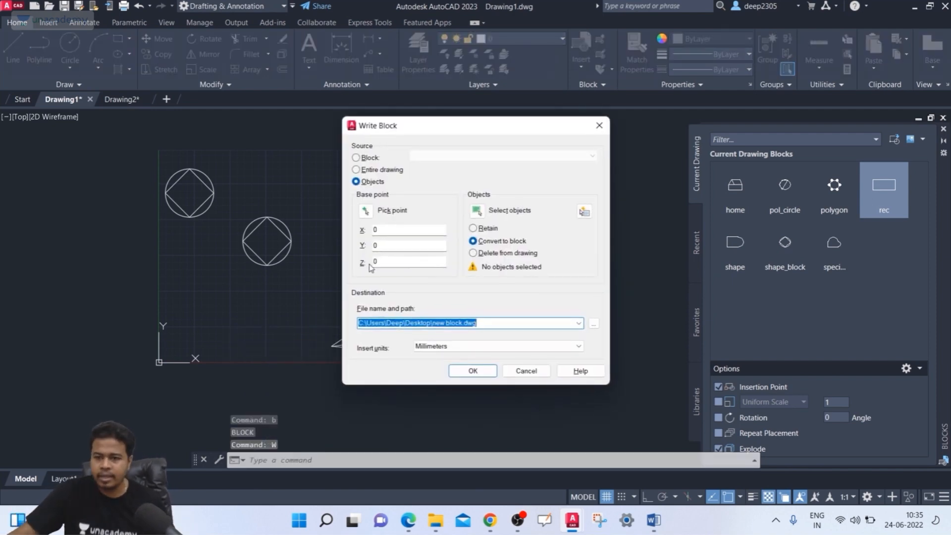
click(365, 211)
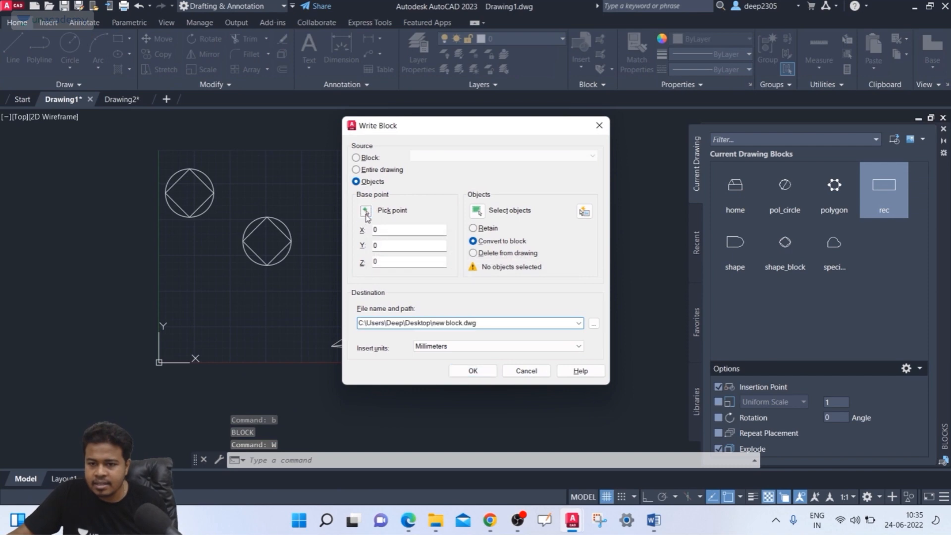
click(429, 338)
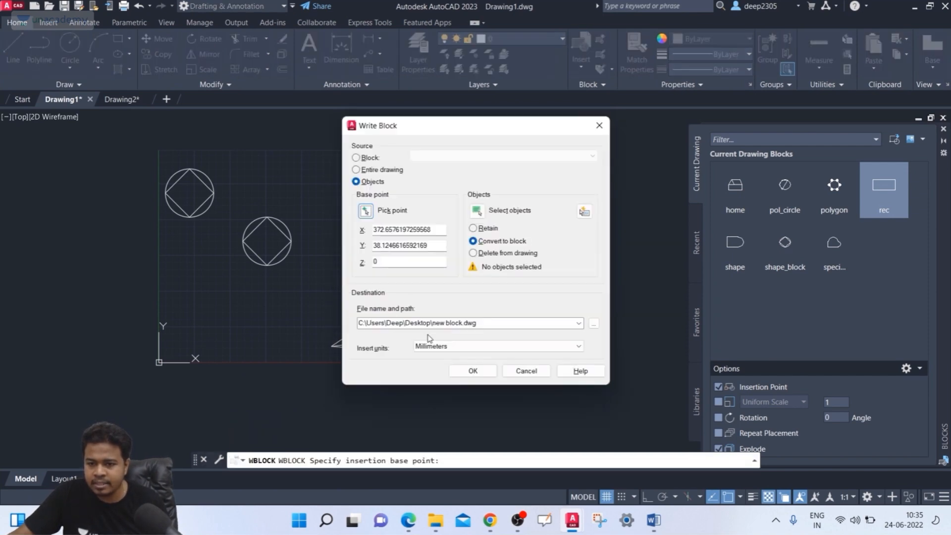
click(476, 212)
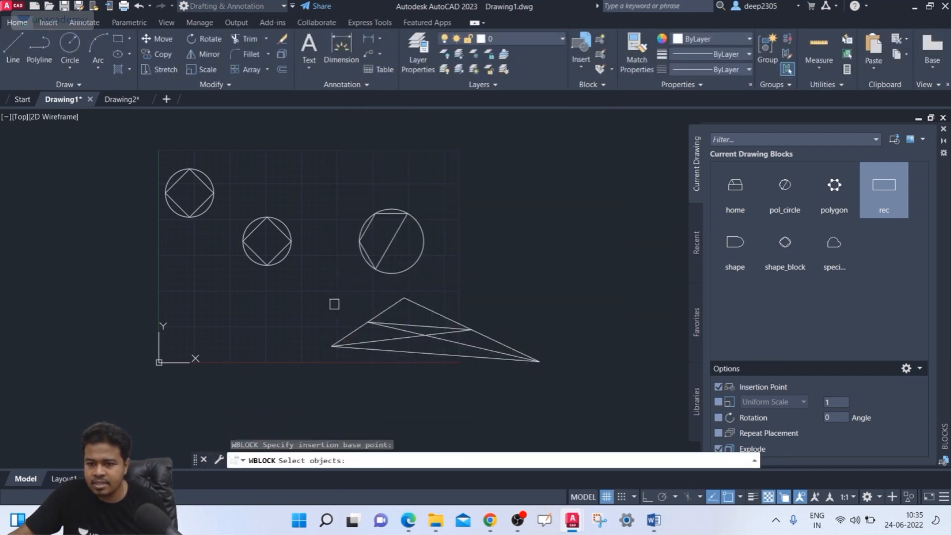
click(317, 291)
click(586, 386)
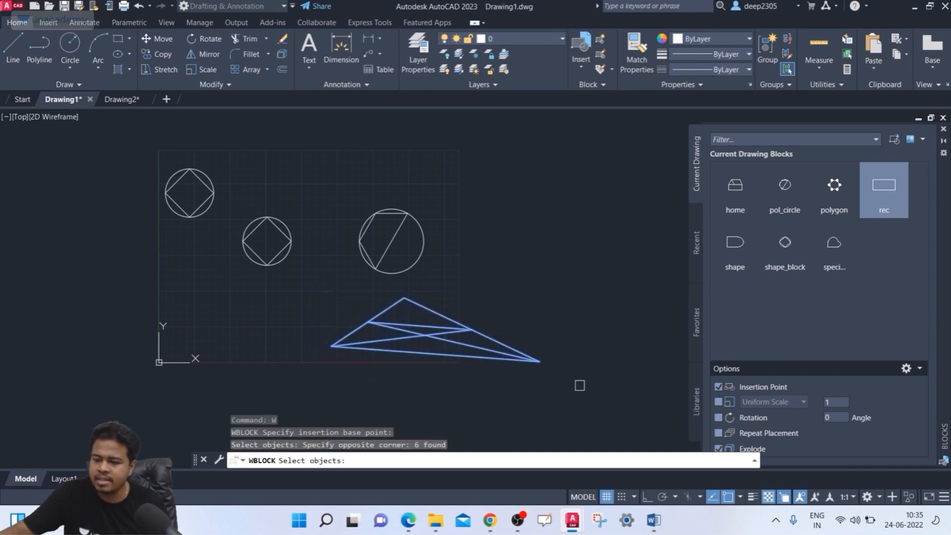
key(Return)
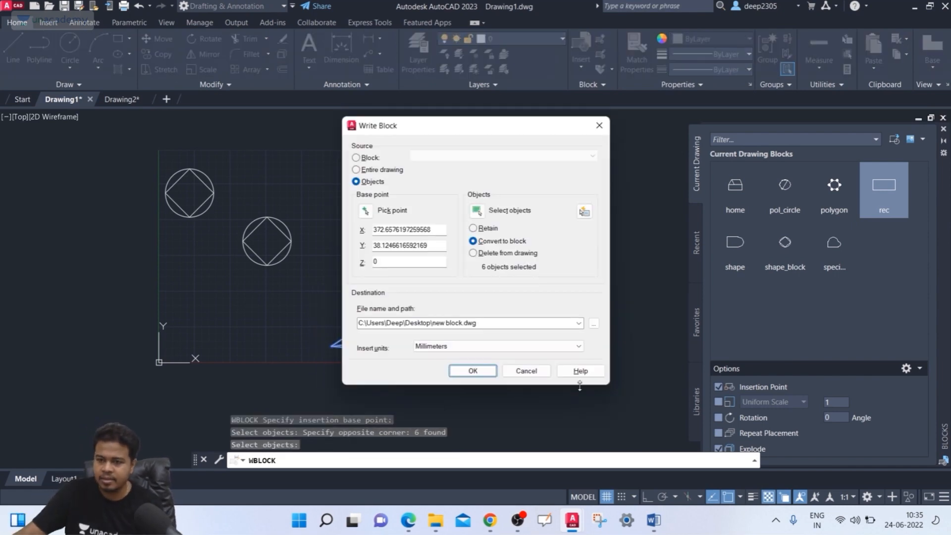
- Name the output file triangle block on the Desktop and write the block in millimetres
click(594, 324)
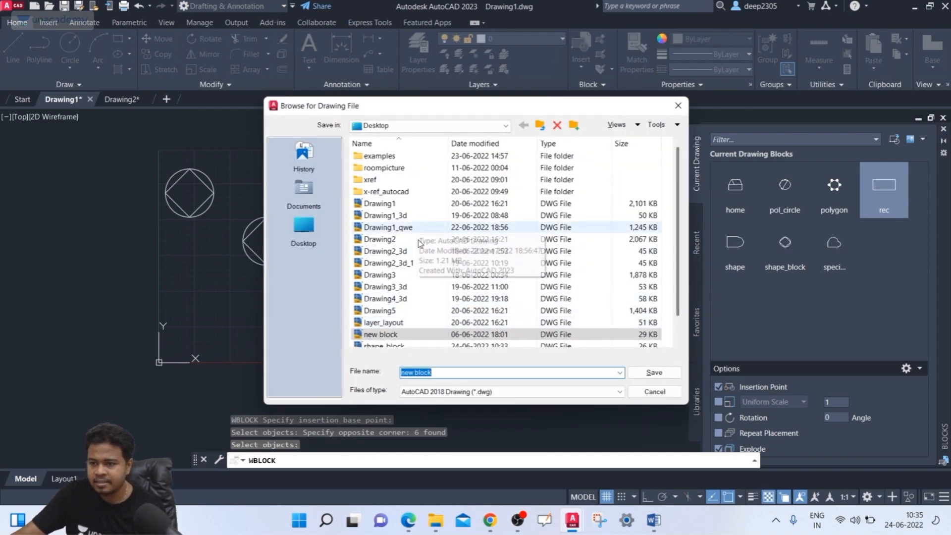
scroll(424, 324, down, 1)
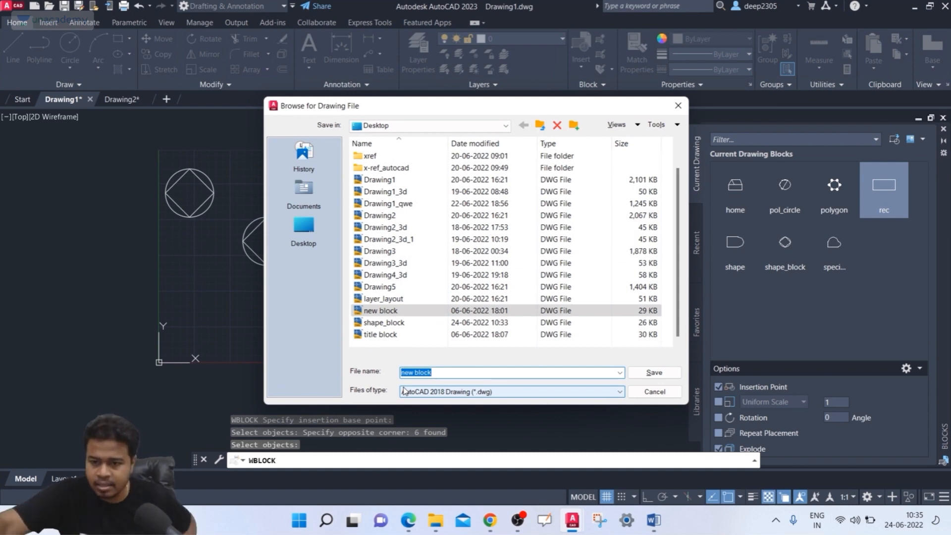
text(triangl)
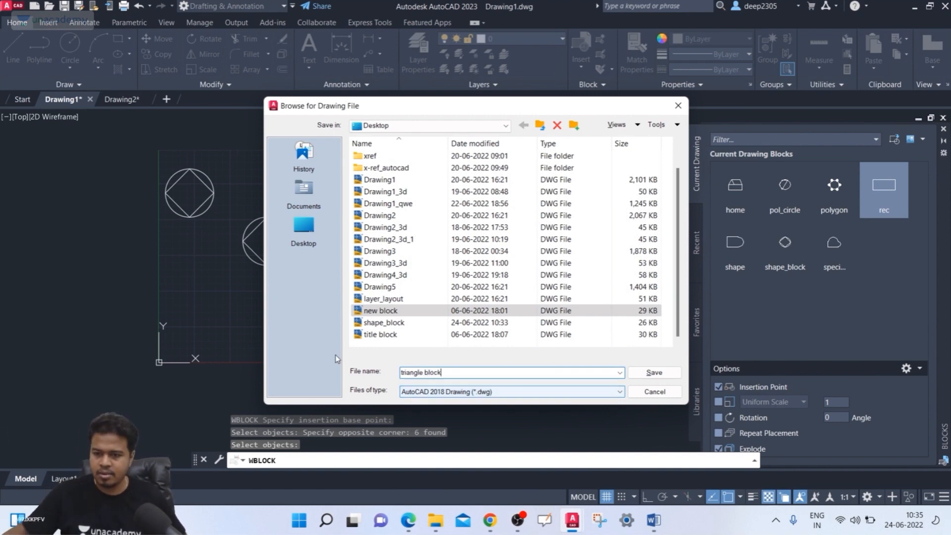
click(673, 377)
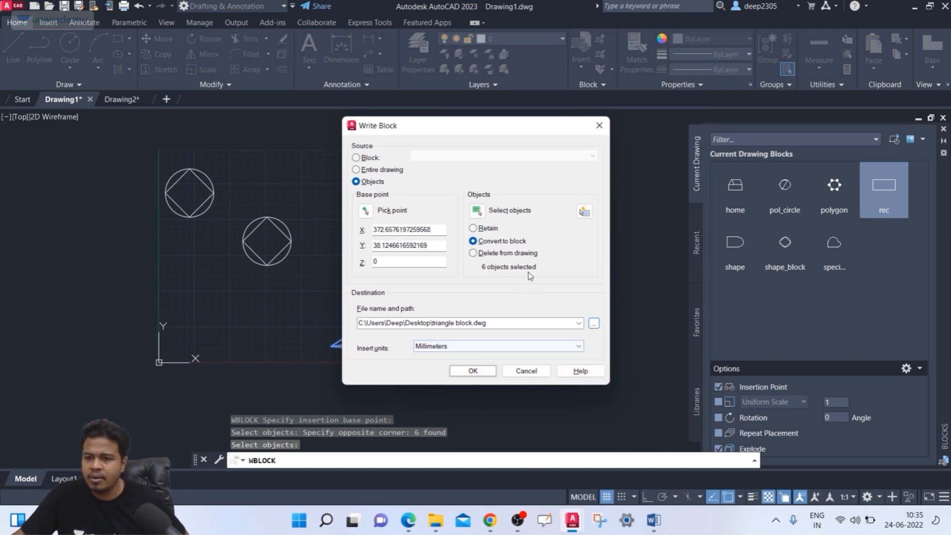
click(472, 370)
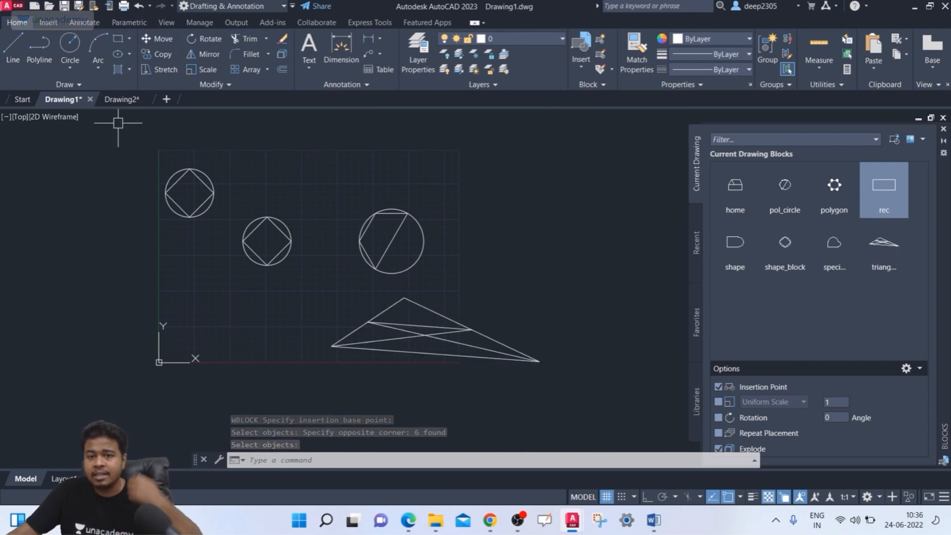
- Switch to Drawing2 and insert the triangle block drawing file from the Desktop just above the origin, below the left circle shape
click(121, 99)
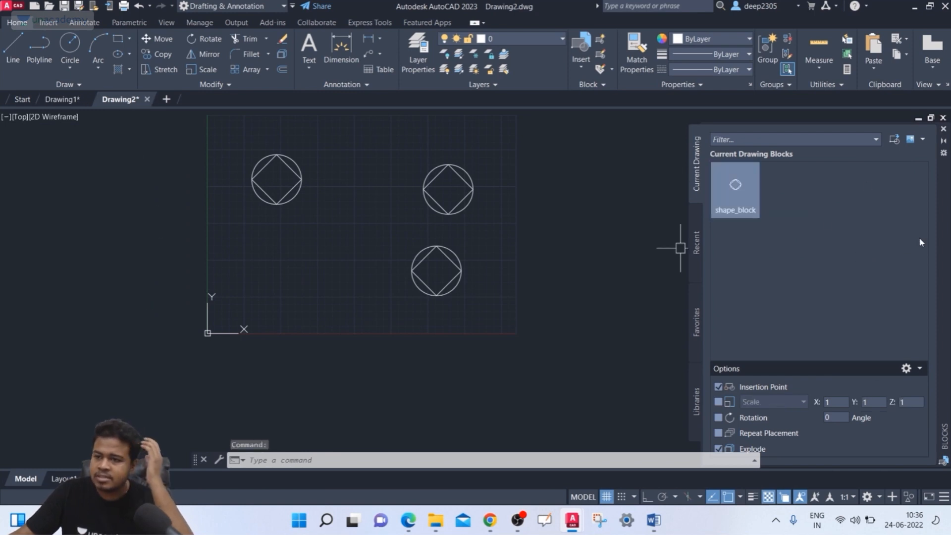
click(898, 144)
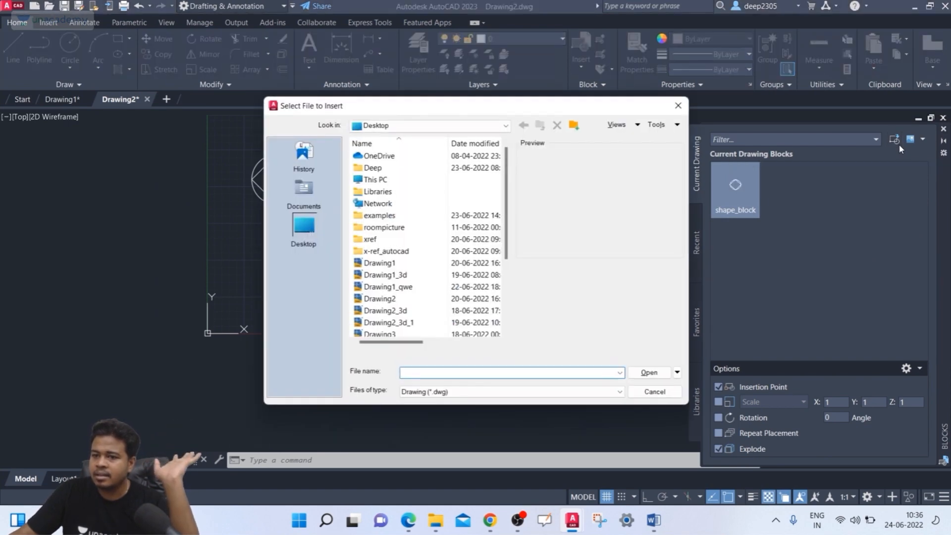
scroll(456, 262, down, 3)
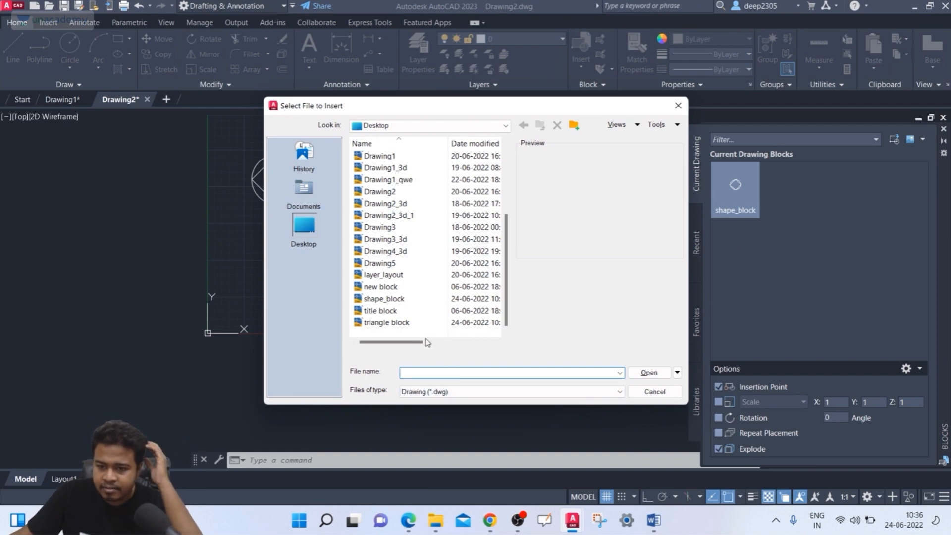
click(411, 323)
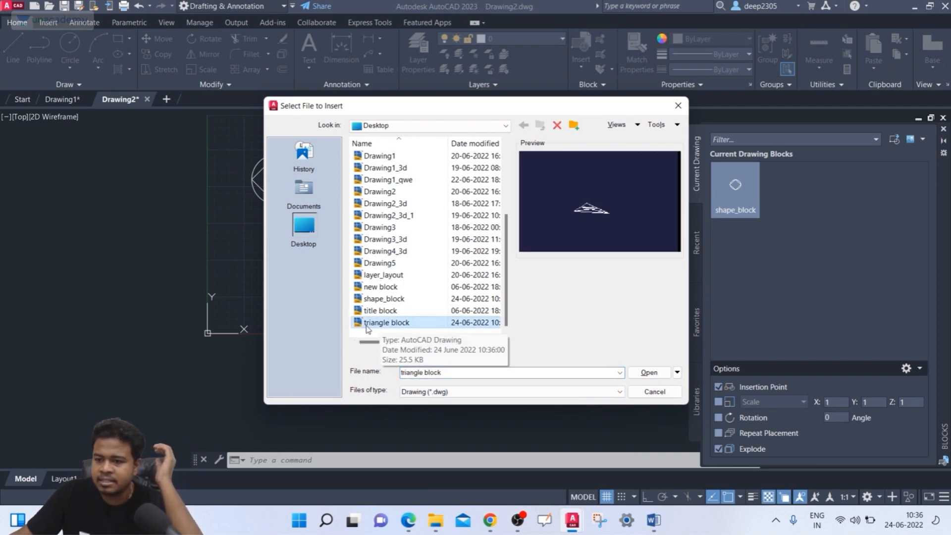
click(649, 372)
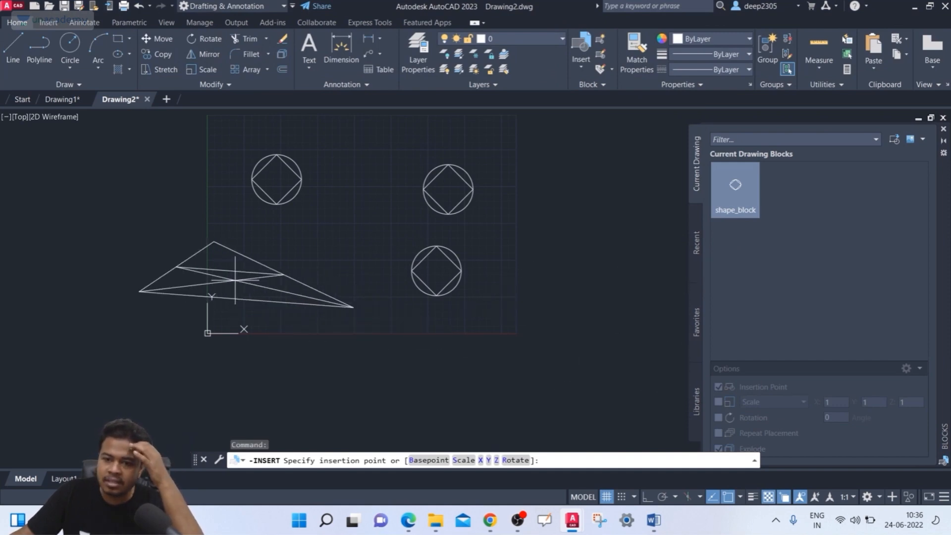
click(234, 280)
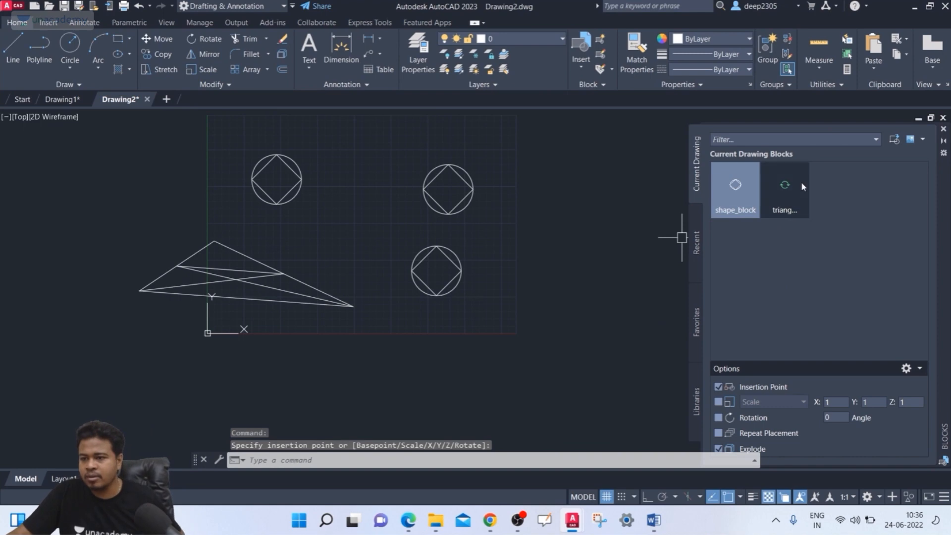
- Insert four more copies of triangle block at the lower right, upper right, lower left and upper left of Drawing2
click(784, 208)
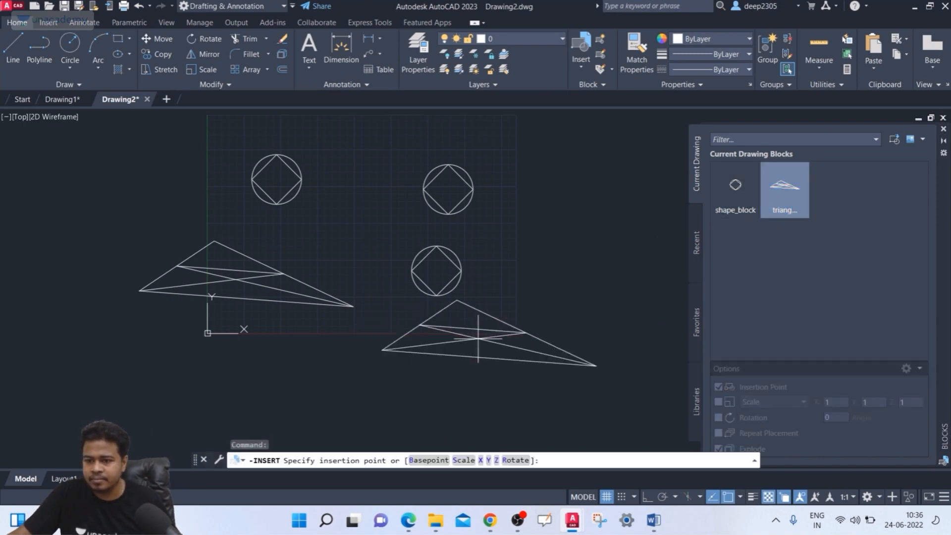
click(787, 198)
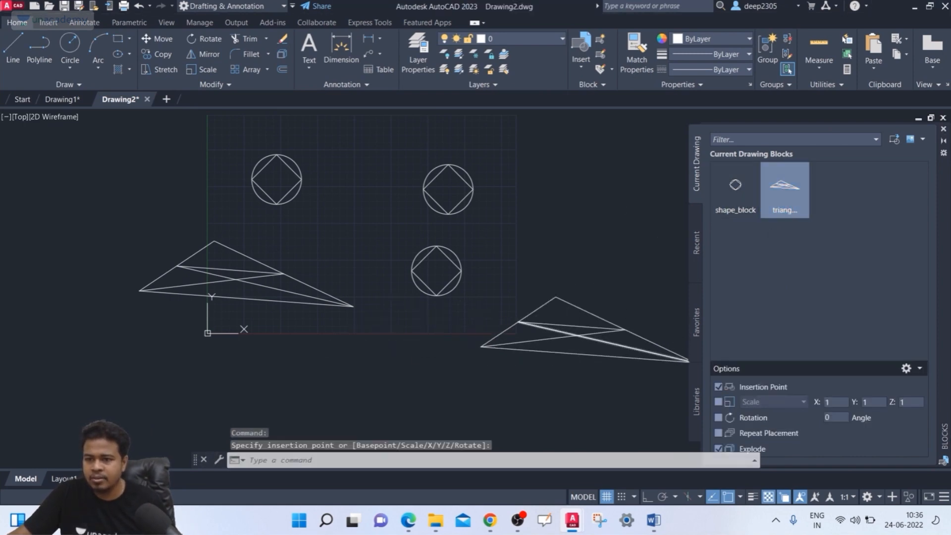
click(543, 205)
click(764, 185)
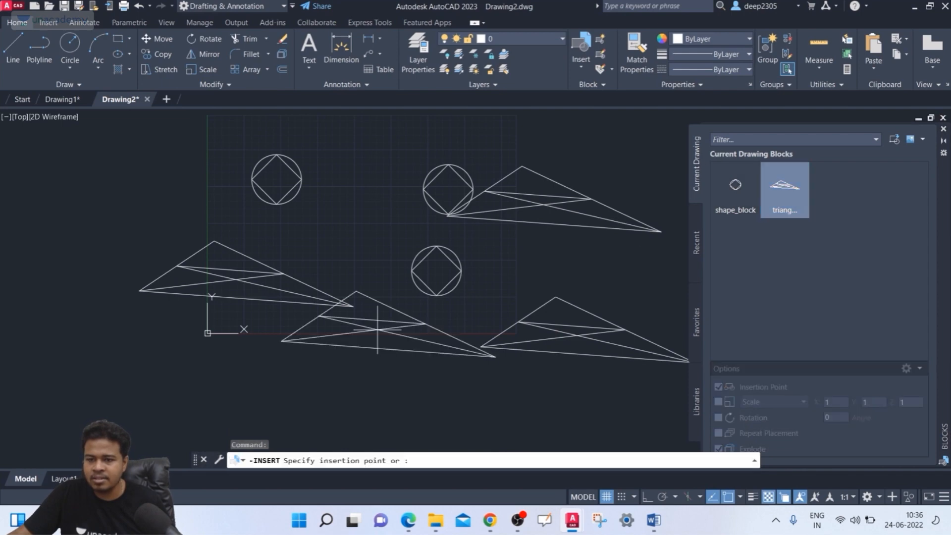
click(224, 380)
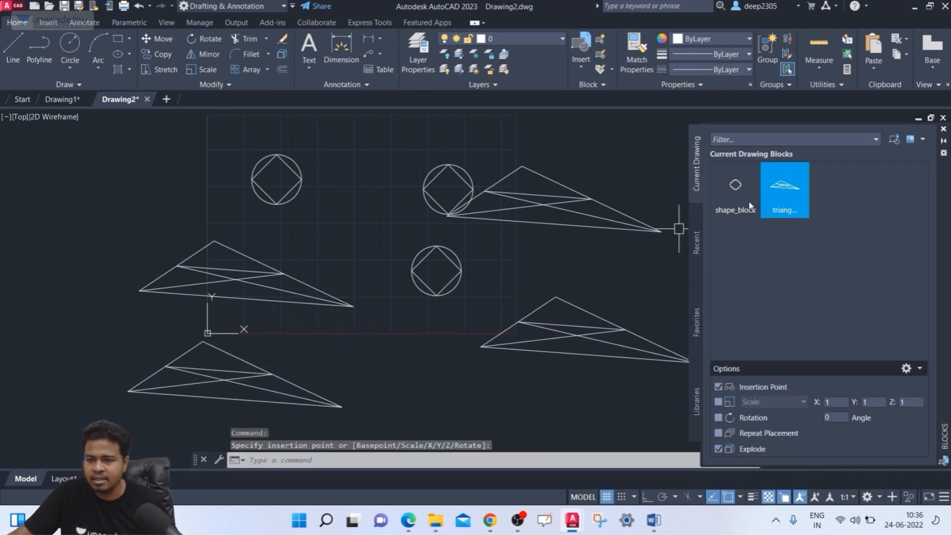
click(776, 210)
click(149, 193)
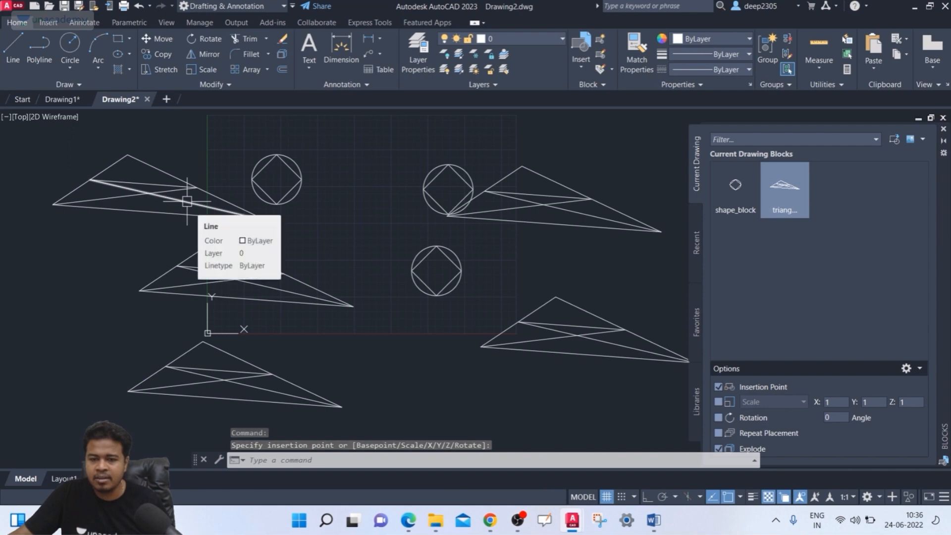
- Select single lines of the upper-left triangle copy to check whether it is exploded, clearing the selection each time
click(174, 193)
key(Escape)
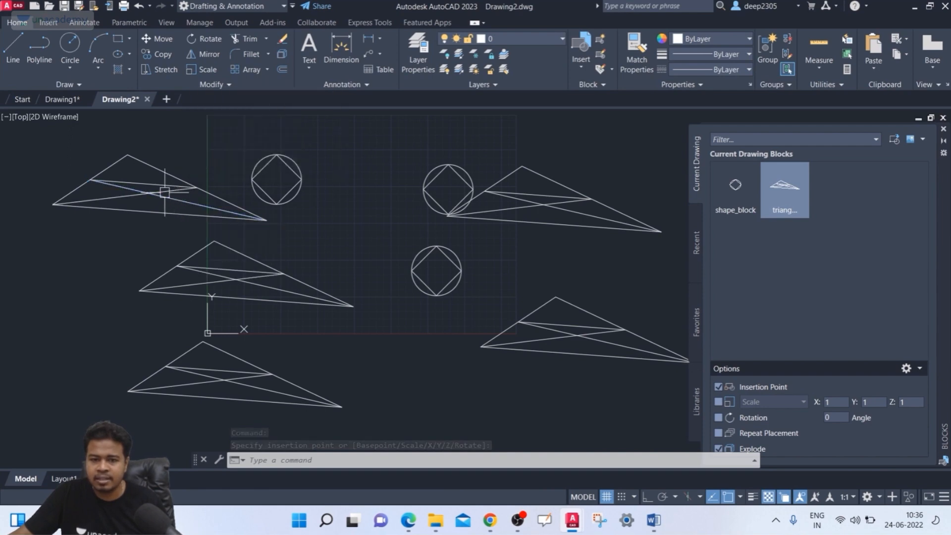
click(121, 197)
key(Escape)
mouse_move(191, 243)
middle_down()
mouse_move(193, 256)
mouse_move(247, 256)
middle_up()
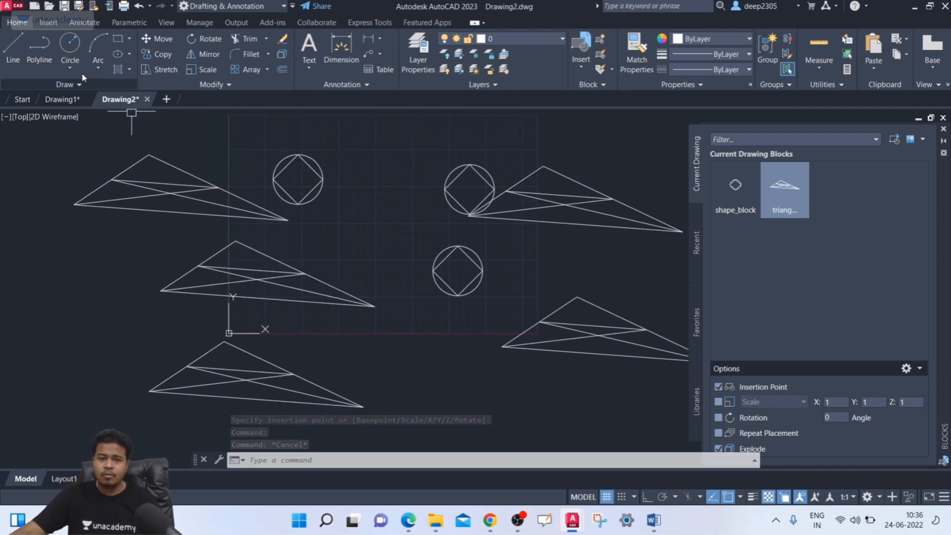
- Erase all the triangle and circle-and-diamond shapes from Drawing2, after a brief look at Drawing1
click(62, 99)
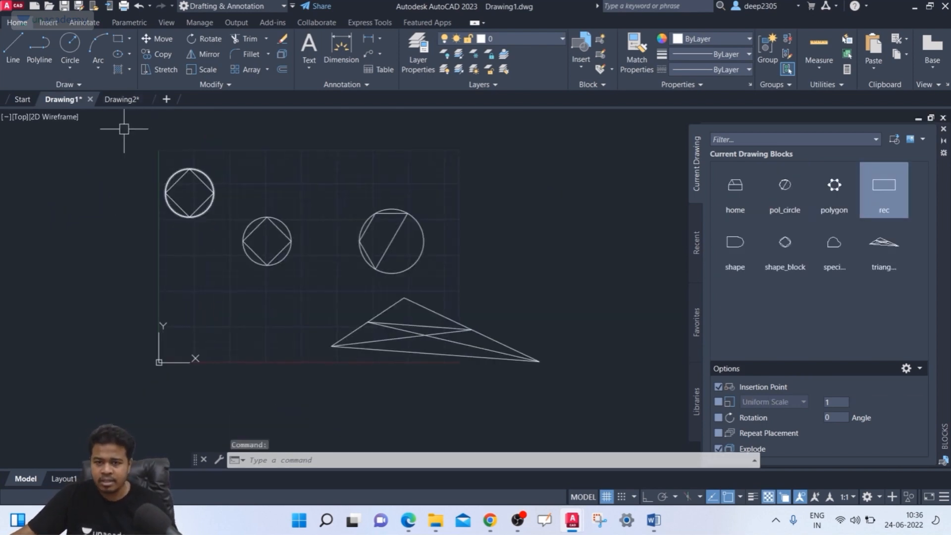
click(121, 99)
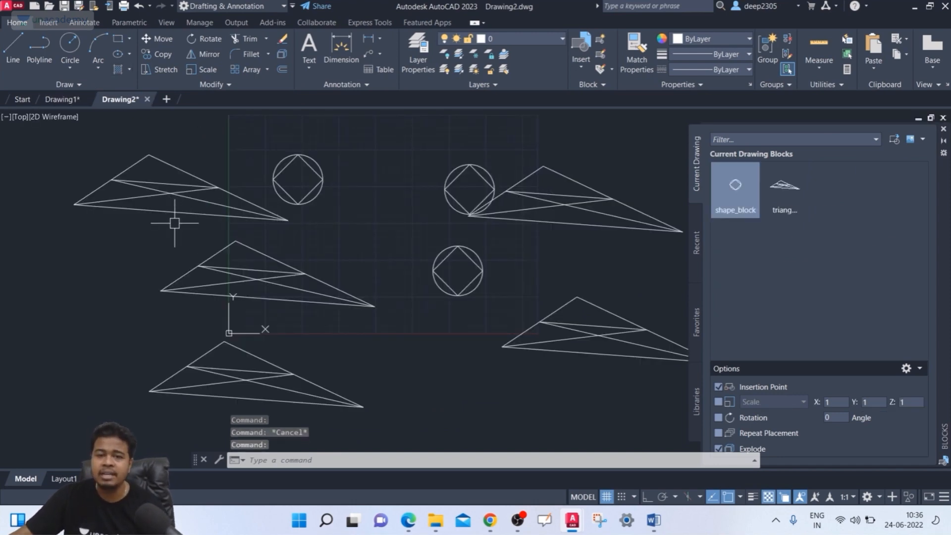
middle_drag(173, 209, 153, 186)
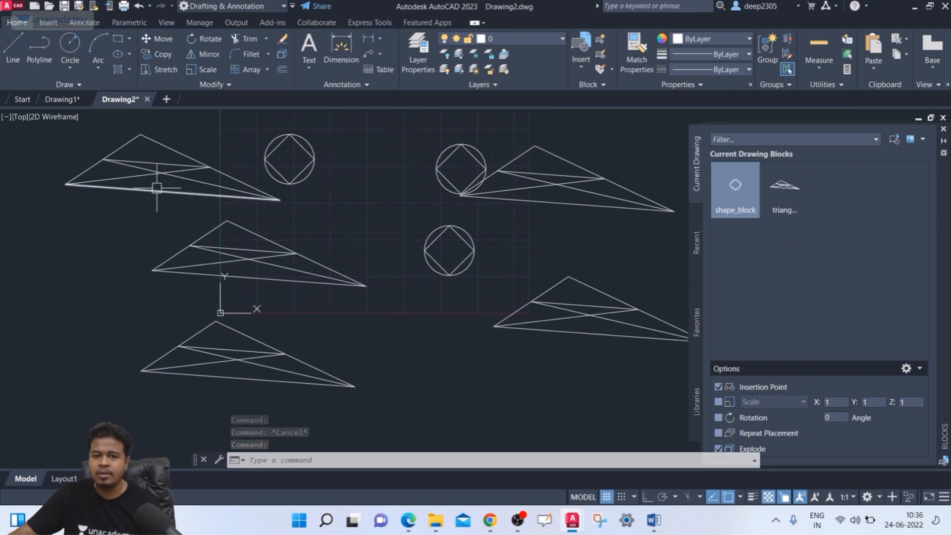
scroll(208, 221, down, 4)
click(406, 195)
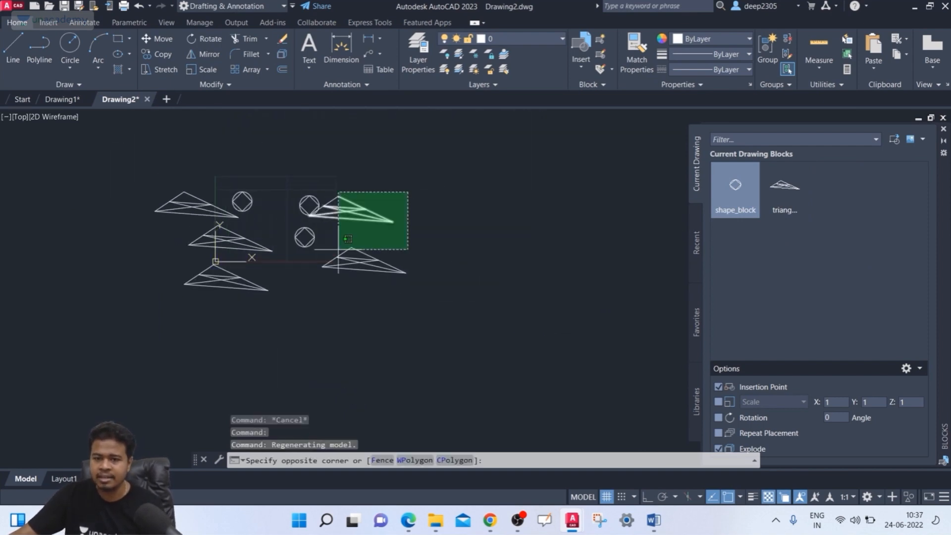
click(125, 287)
key(Delete)
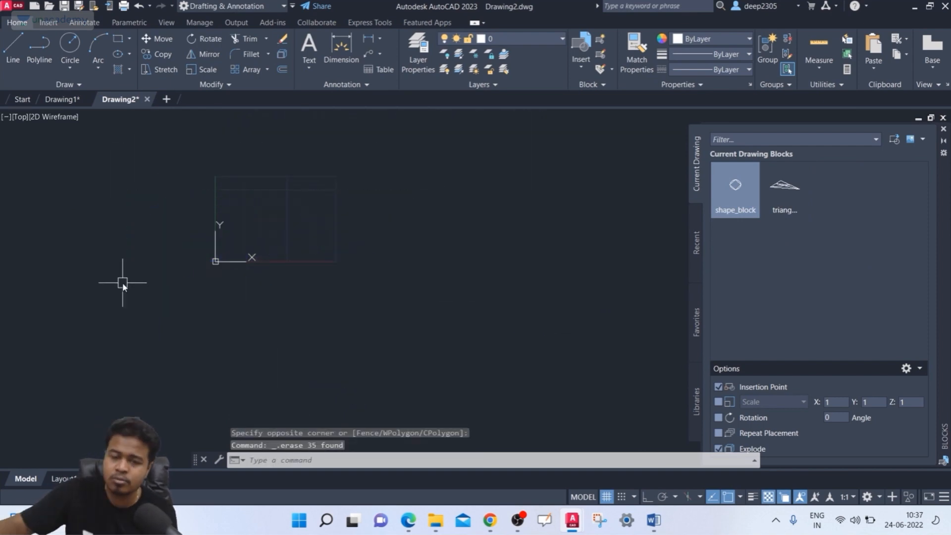
- Draw a small rectangle in the right half of the empty grid area in Drawing2
scroll(297, 227, up, 4)
middle_drag(297, 227, 322, 297)
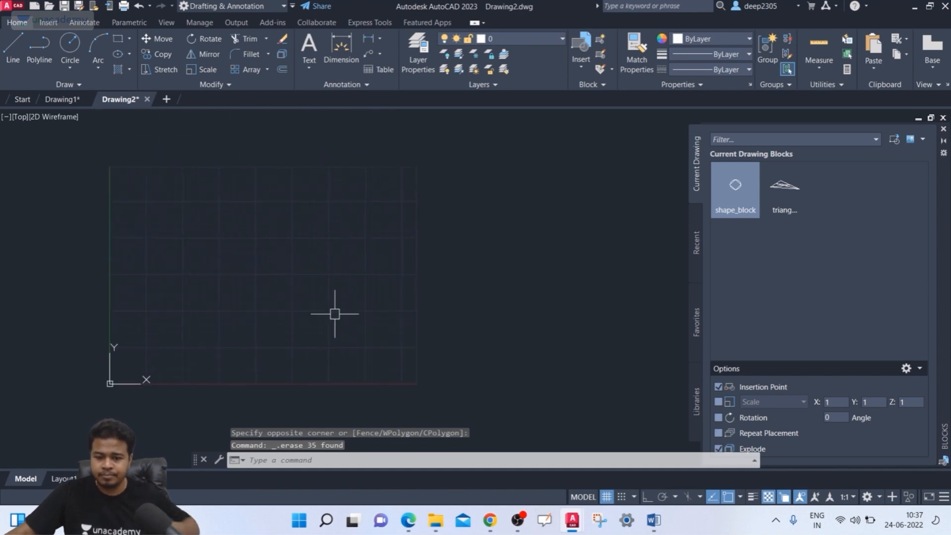
text(rec)
key(Return)
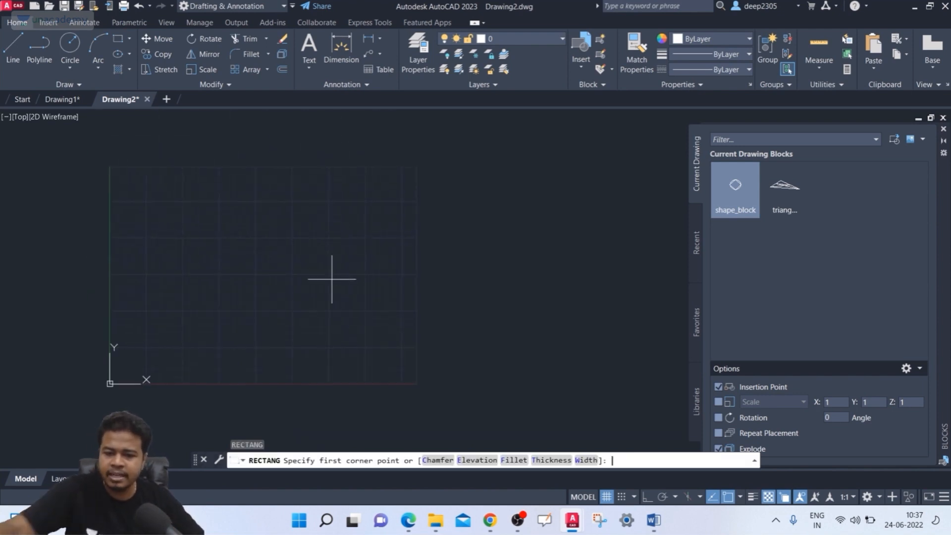
click(262, 263)
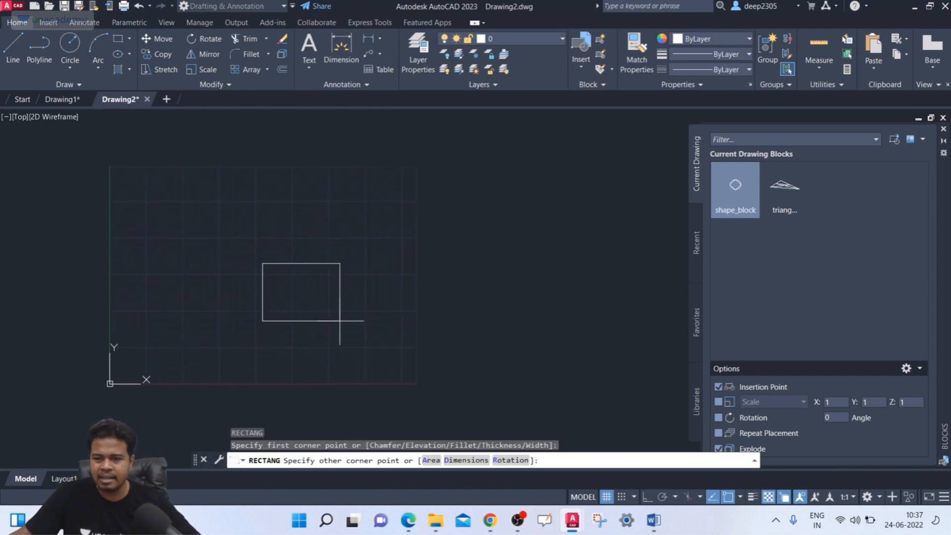
click(341, 318)
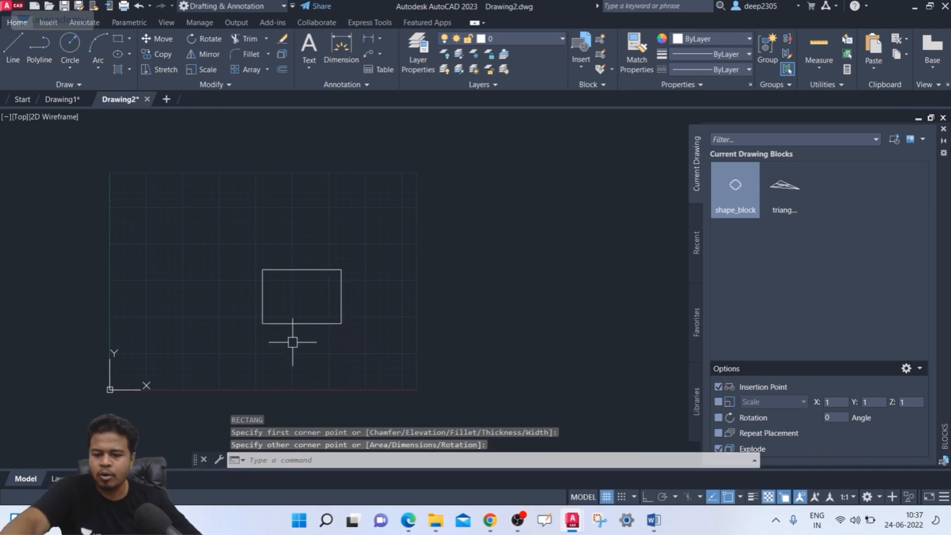
- Start a block definition named rec2.0 that retains its source objects, with the rectangle's centre as base point
text(b)
key(Return)
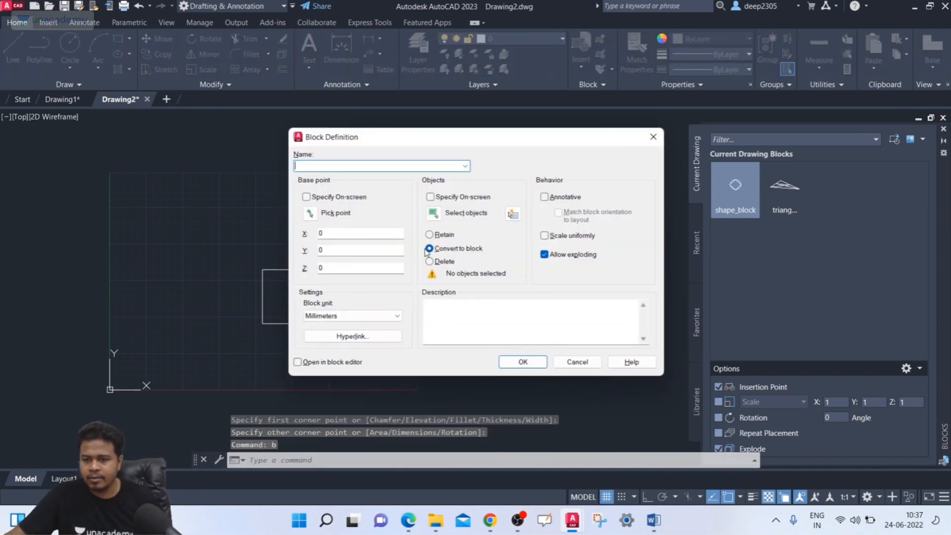
click(438, 236)
click(325, 164)
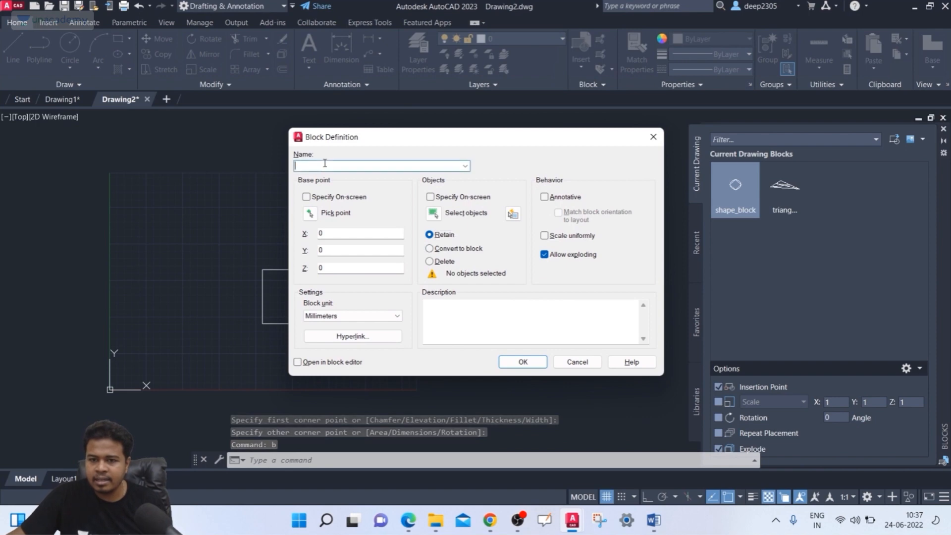
text(rec)
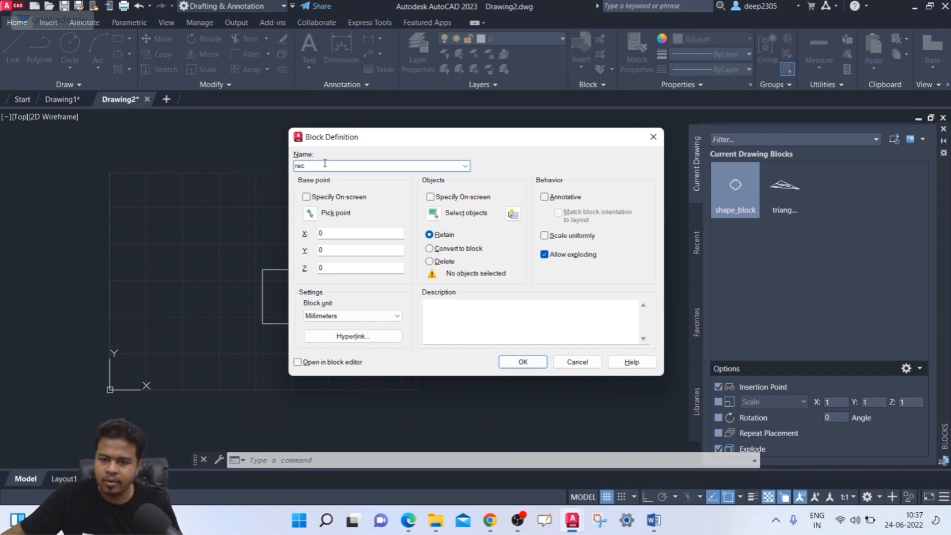
click(310, 213)
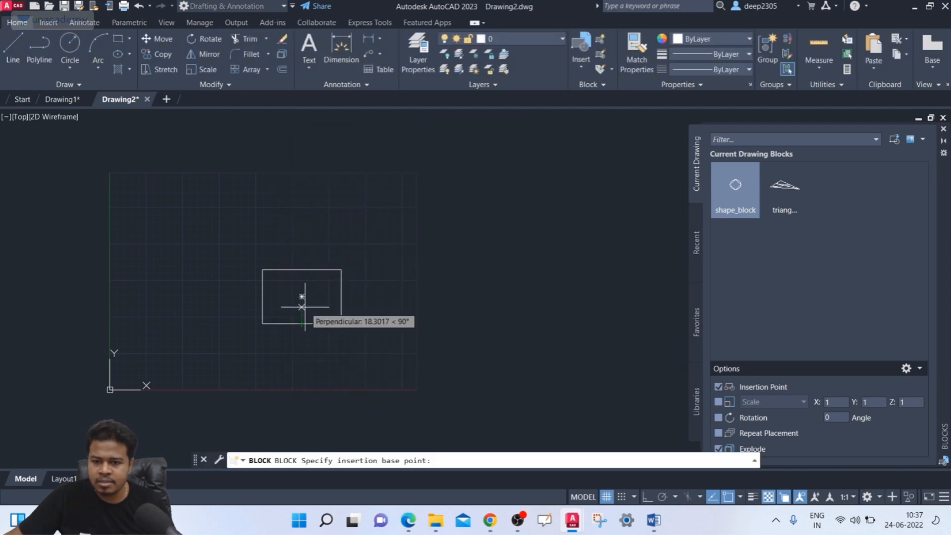
click(301, 296)
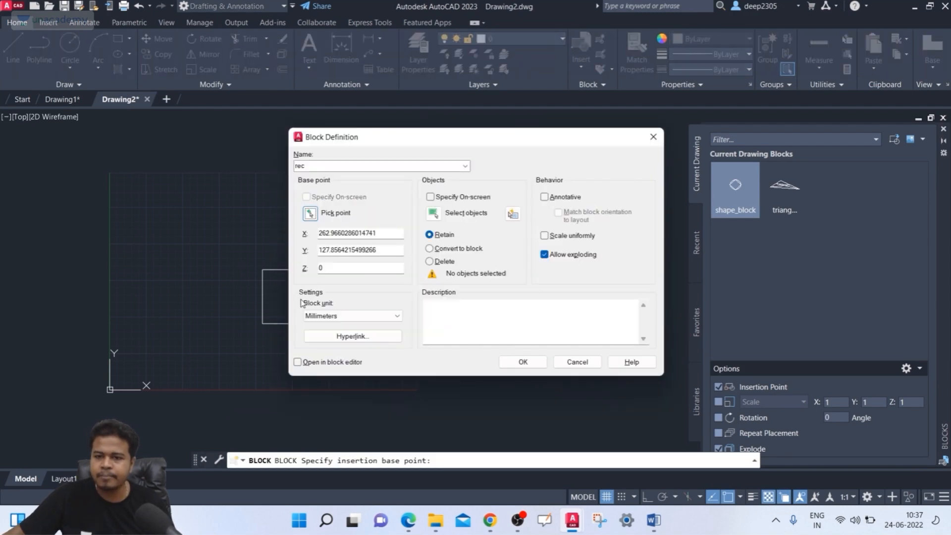
double_click(322, 164)
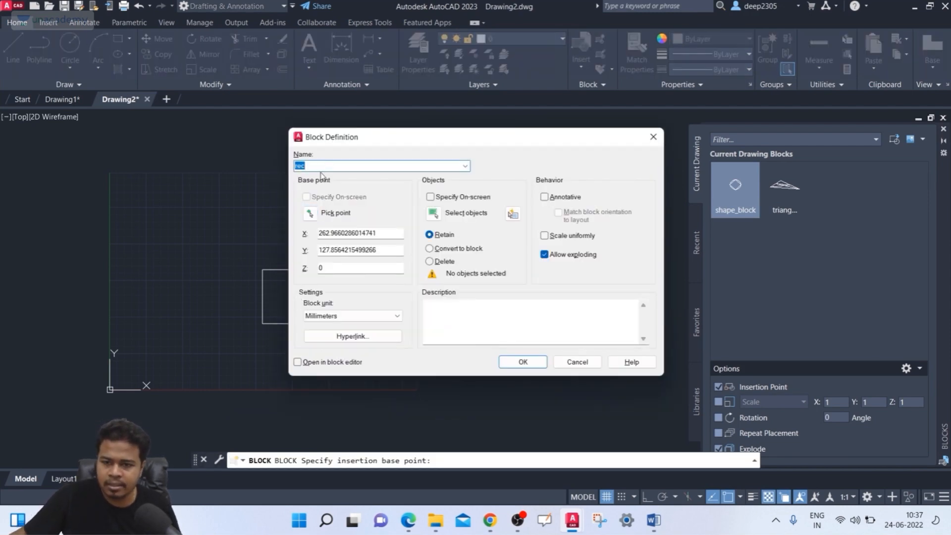
text(rec2)
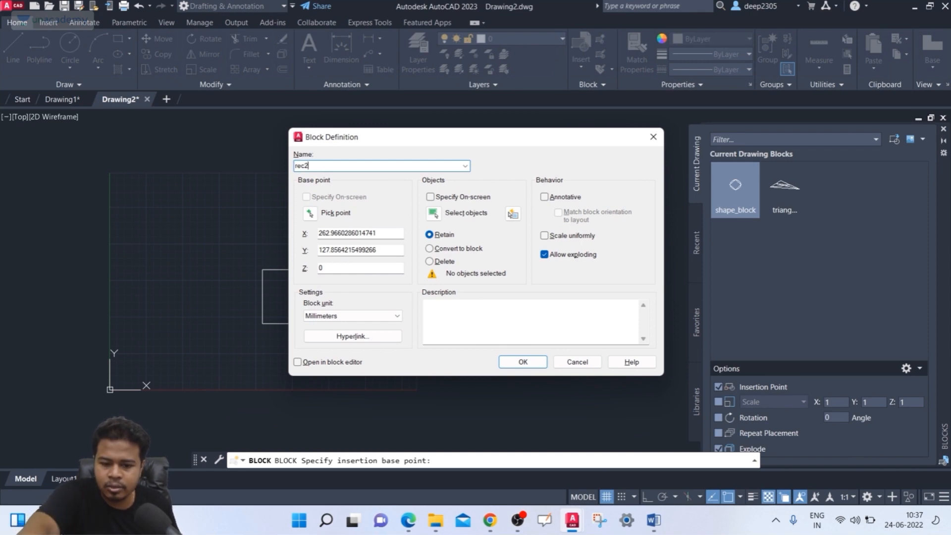
text(.0)
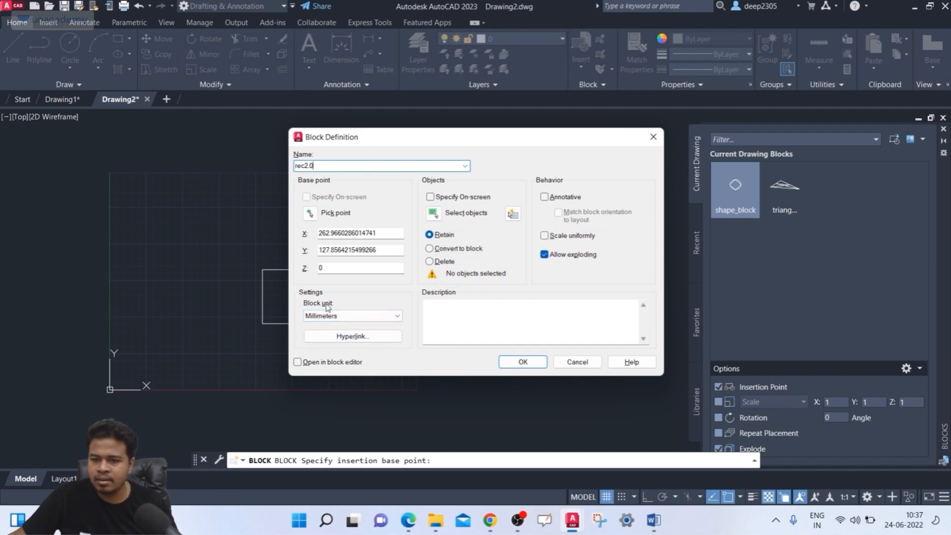
- Complete the rec2.0 block from the rectangle and insert one copy above and to the right of the original
click(438, 213)
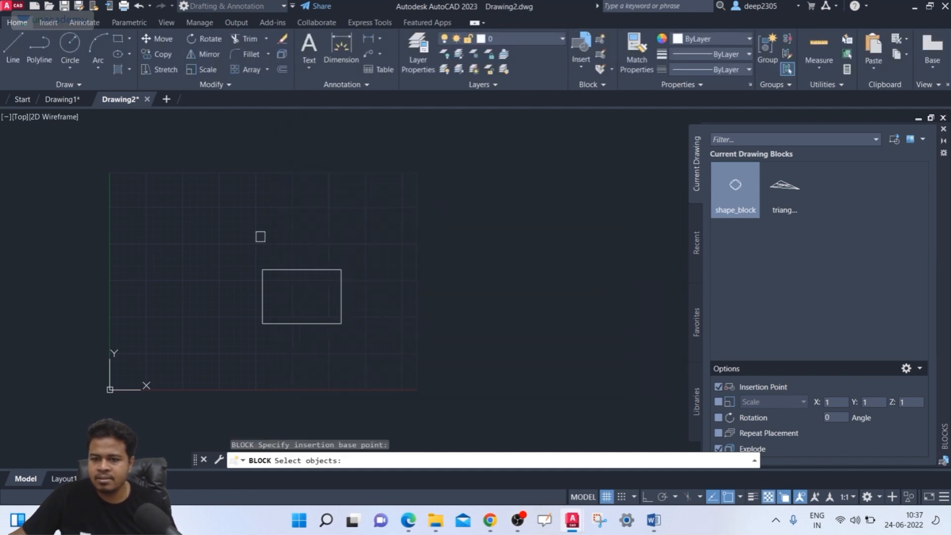
click(221, 239)
click(376, 365)
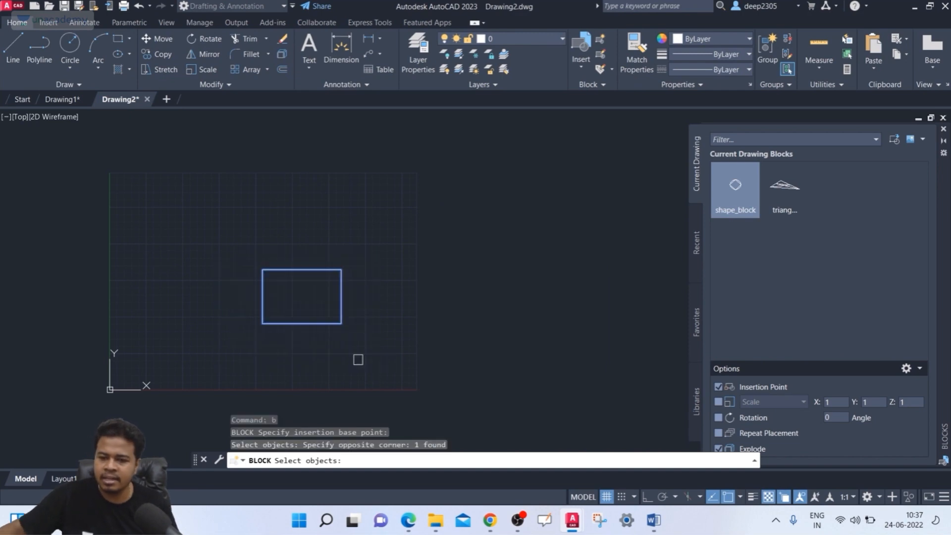
key(Return)
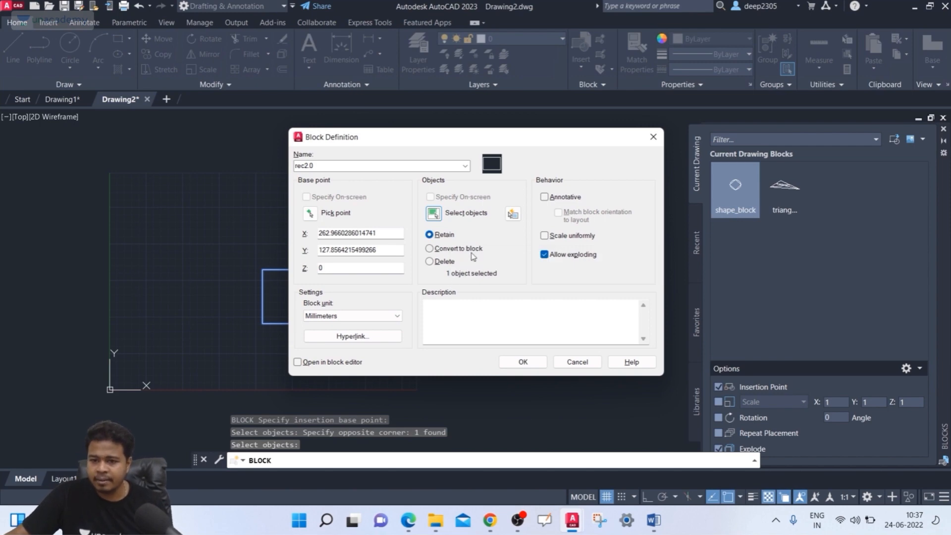
click(523, 362)
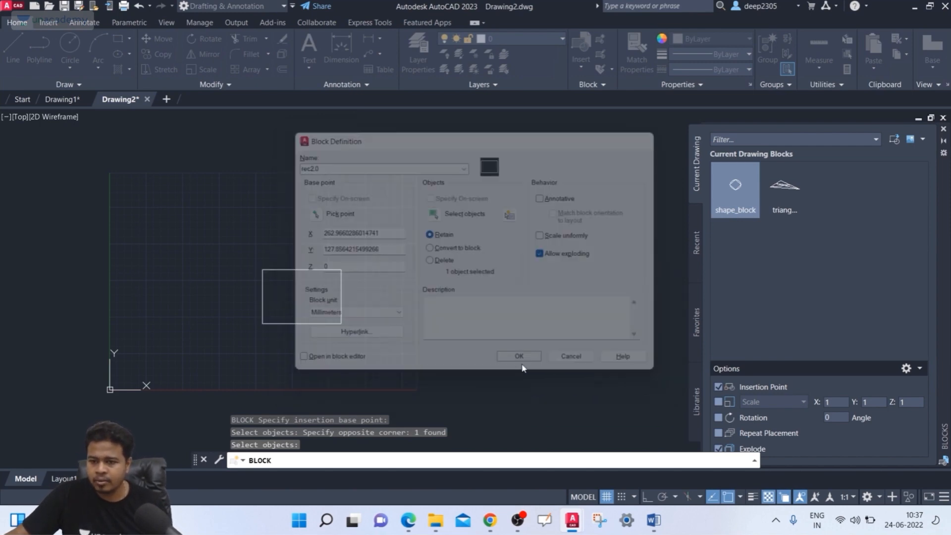
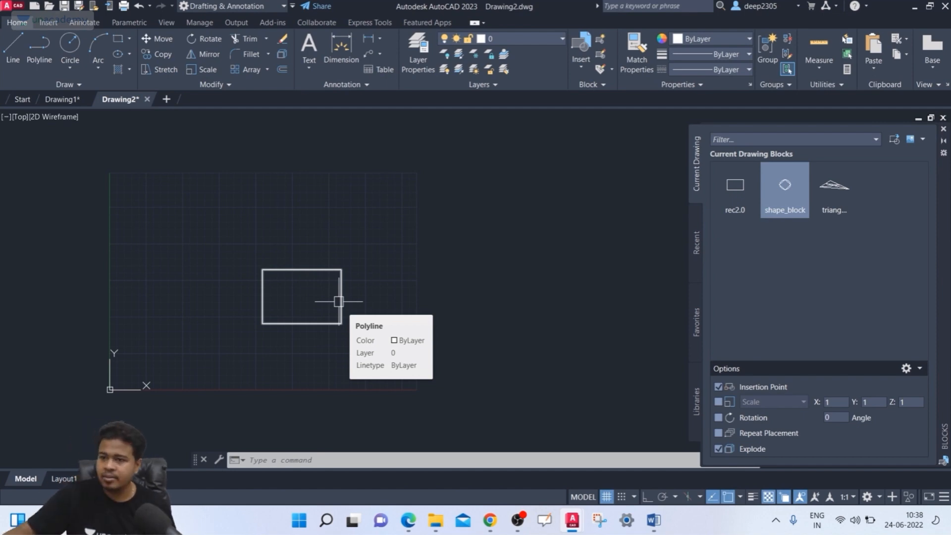
click(738, 188)
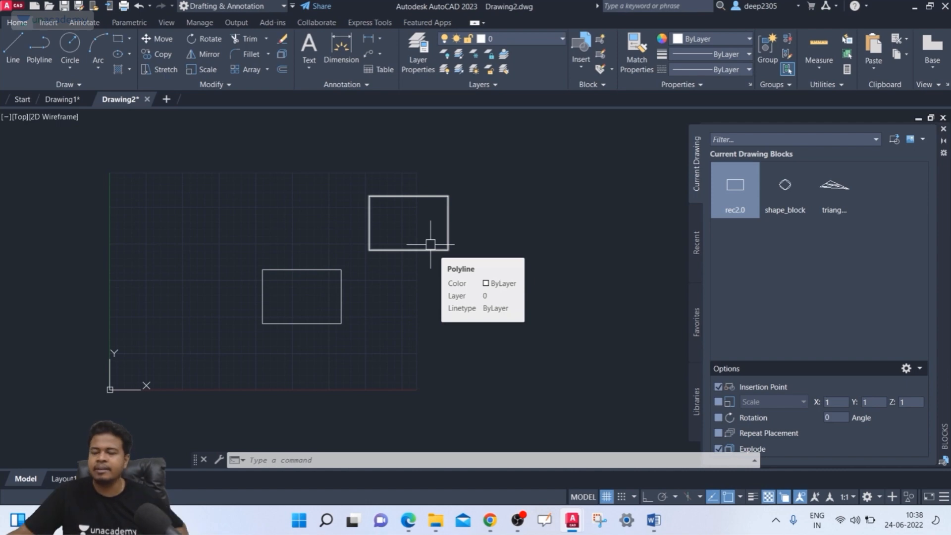
- Draw a long, flat rectangle below and to the right of the original, with a centred circle touching its long edges
text(rec)
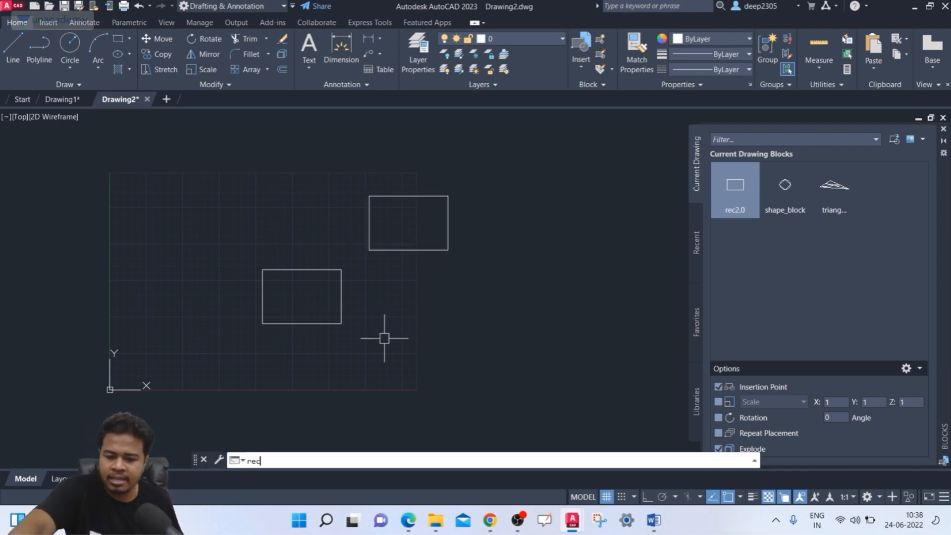
key(Return)
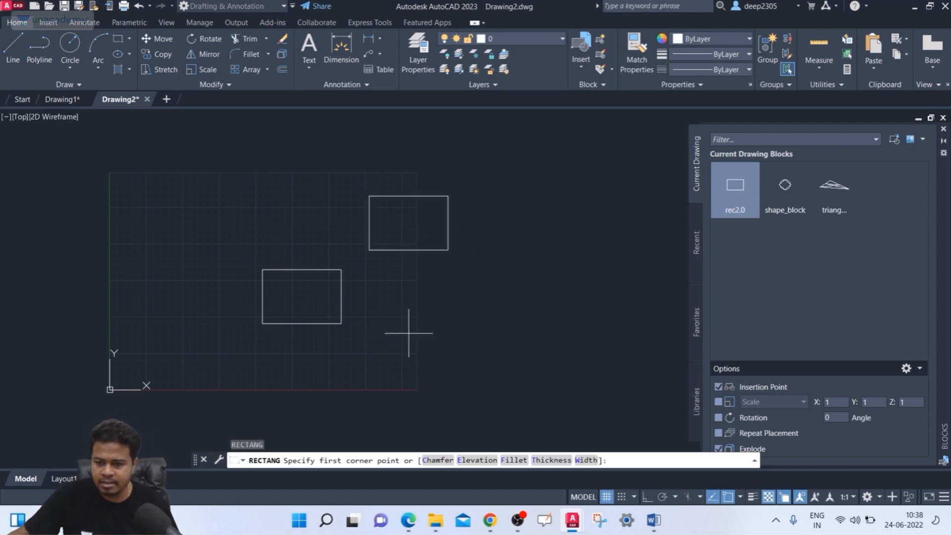
click(408, 333)
click(615, 378)
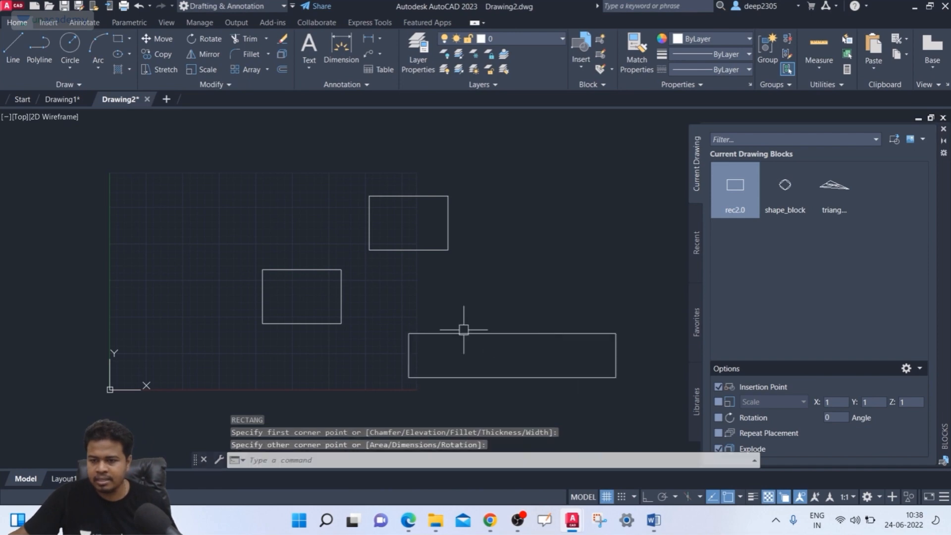
text(c)
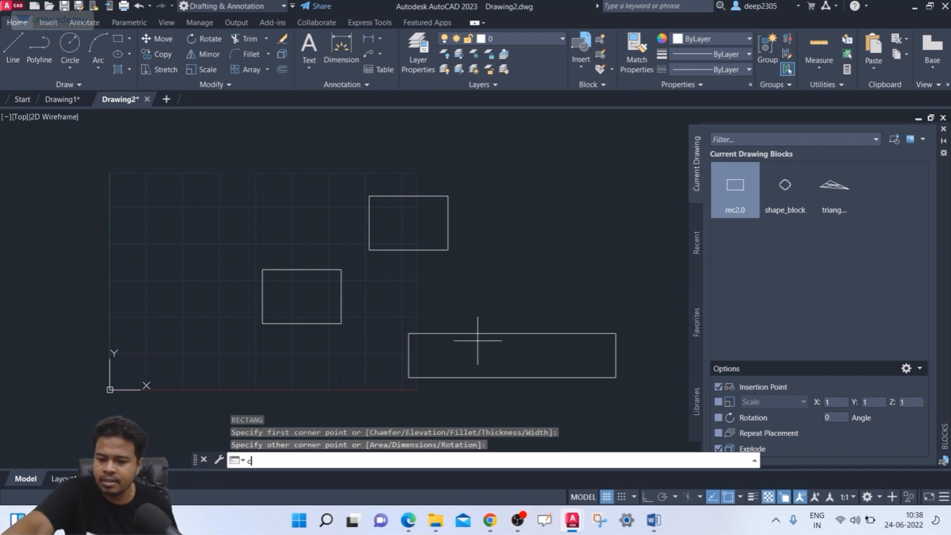
key(Return)
click(512, 355)
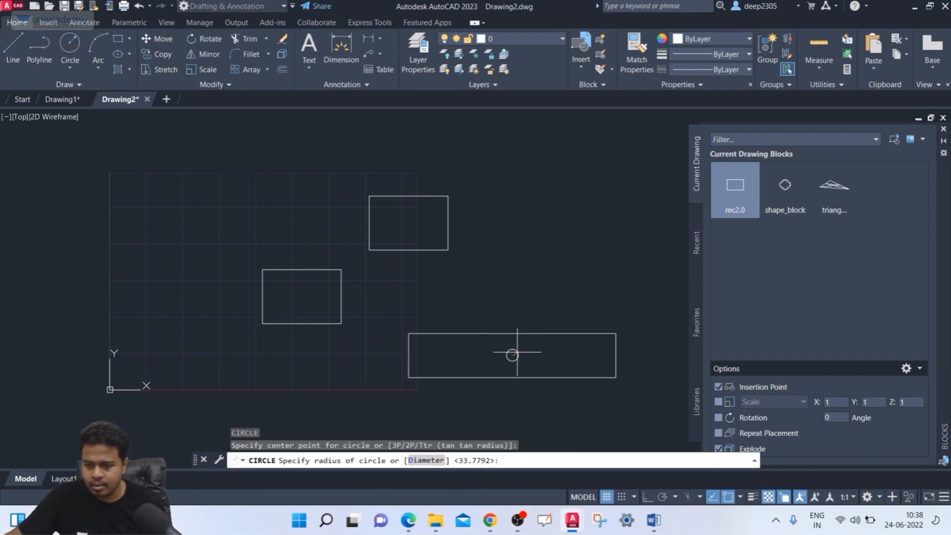
click(512, 377)
- Start a block definition named rec_circle with the circle's centre as base point
middle_drag(522, 407, 480, 388)
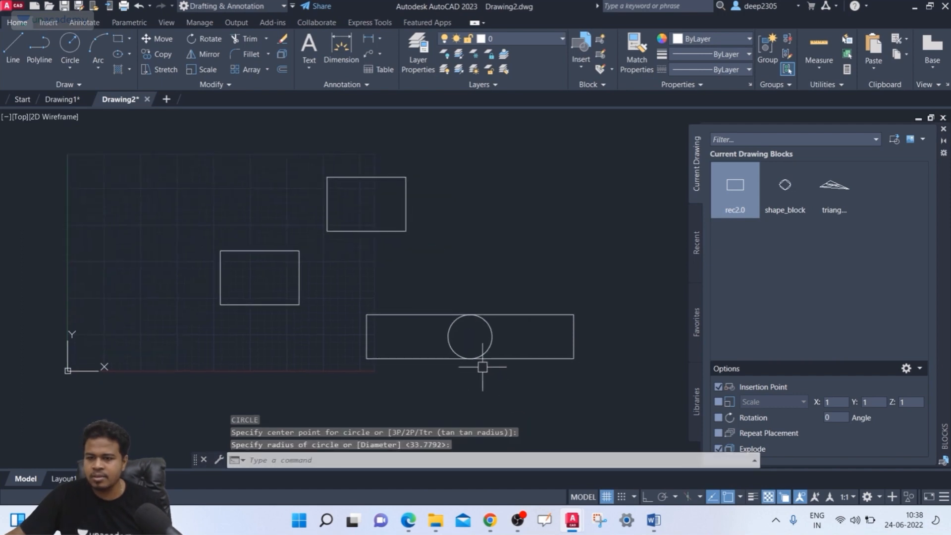
text(b)
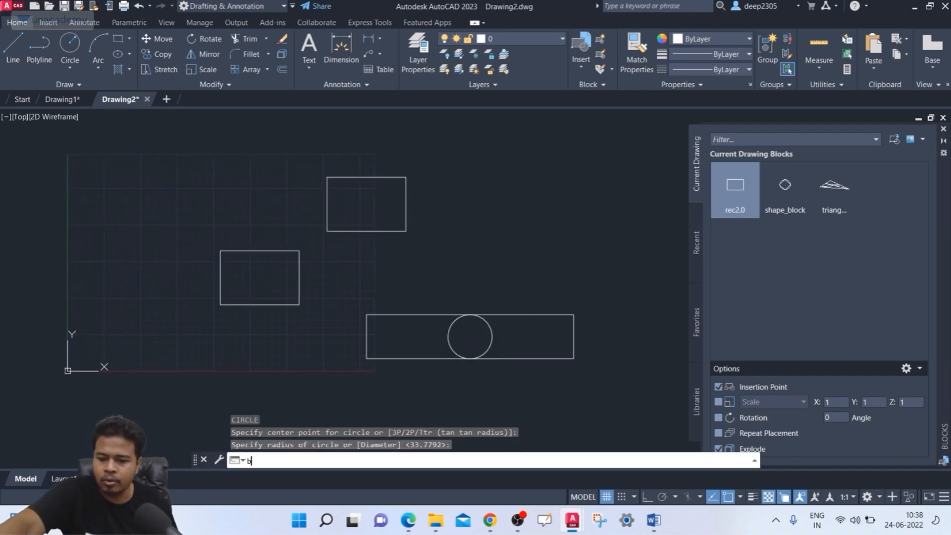
key(Return)
click(320, 214)
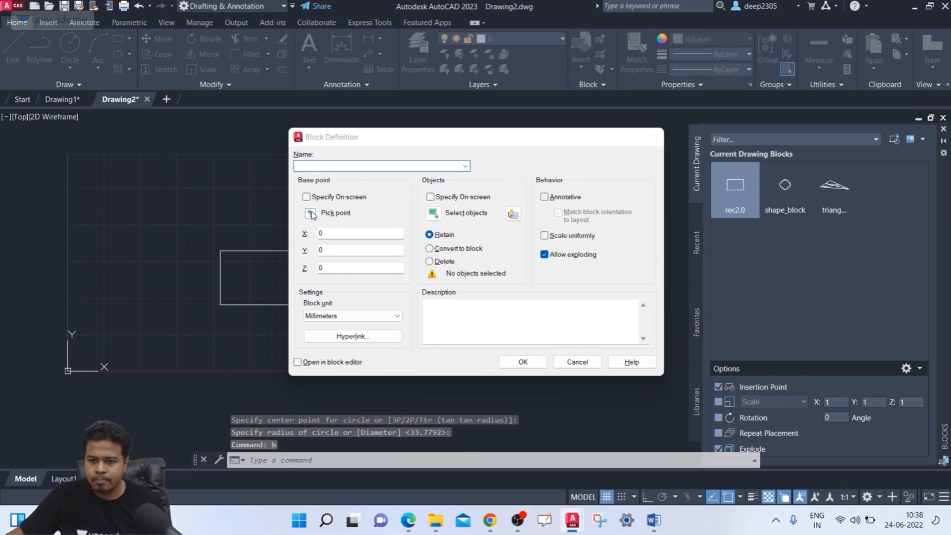
click(469, 336)
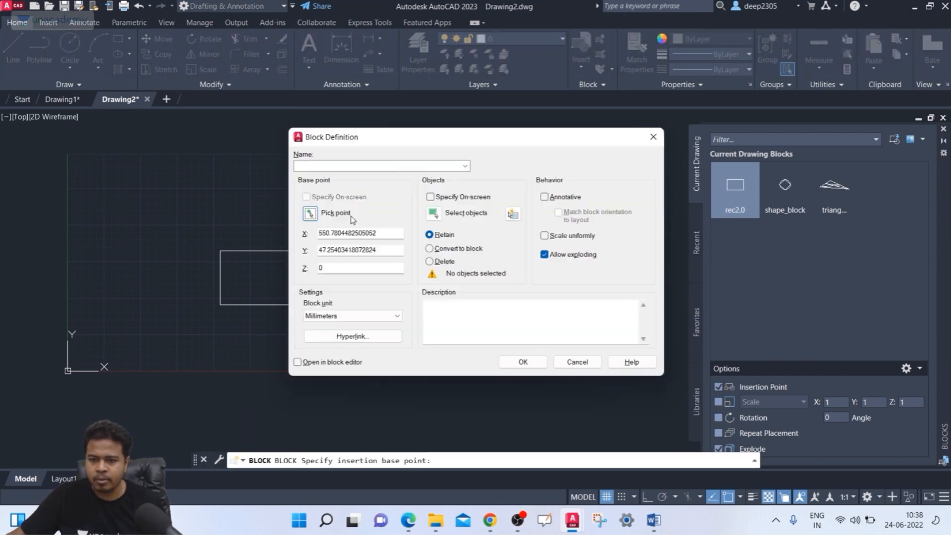
click(353, 166)
text(rec_circle)
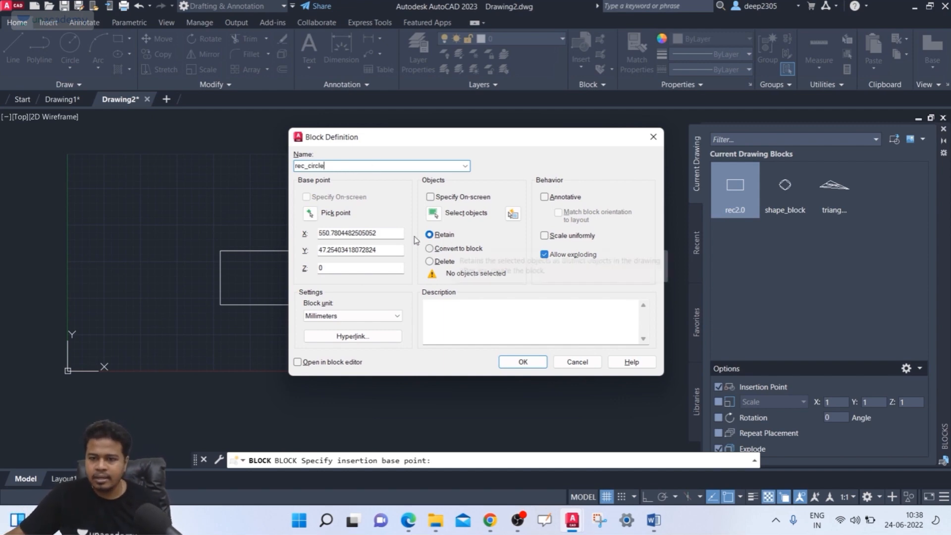
- Complete the rec_circle block from the long rectangle and its circle, converting the source objects to a block
click(435, 215)
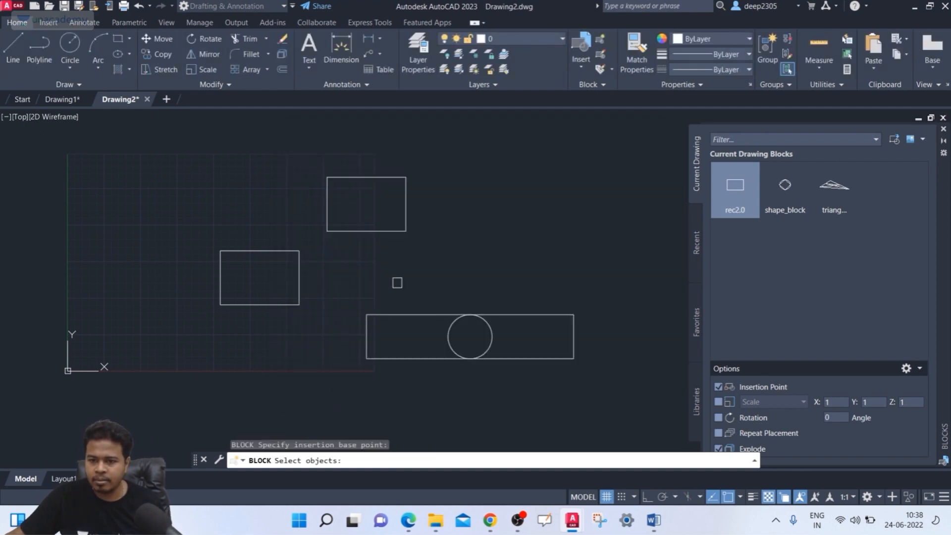
click(355, 285)
click(615, 396)
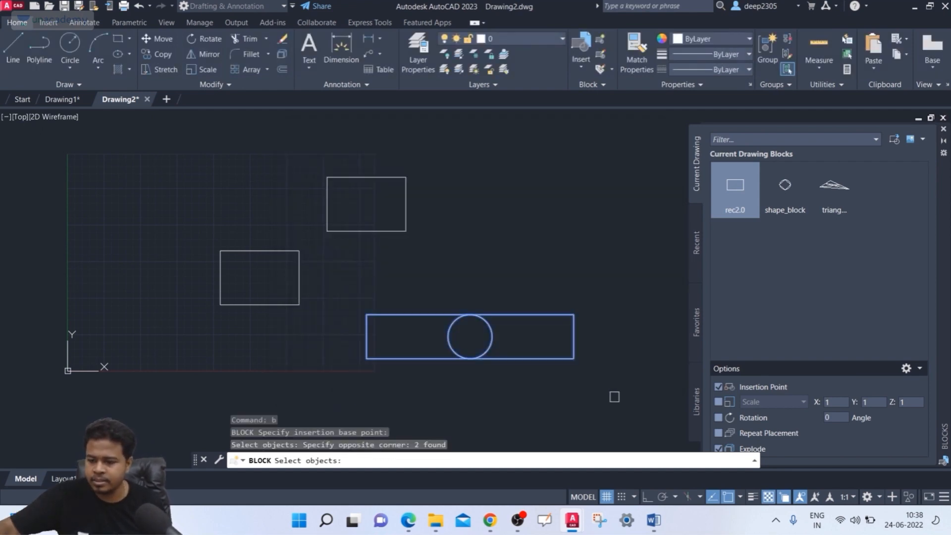
key(Return)
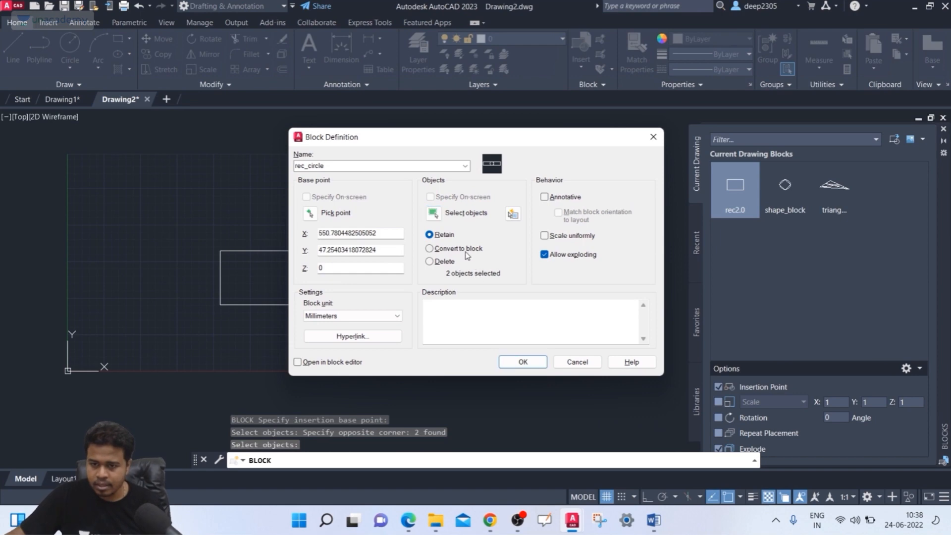
click(458, 249)
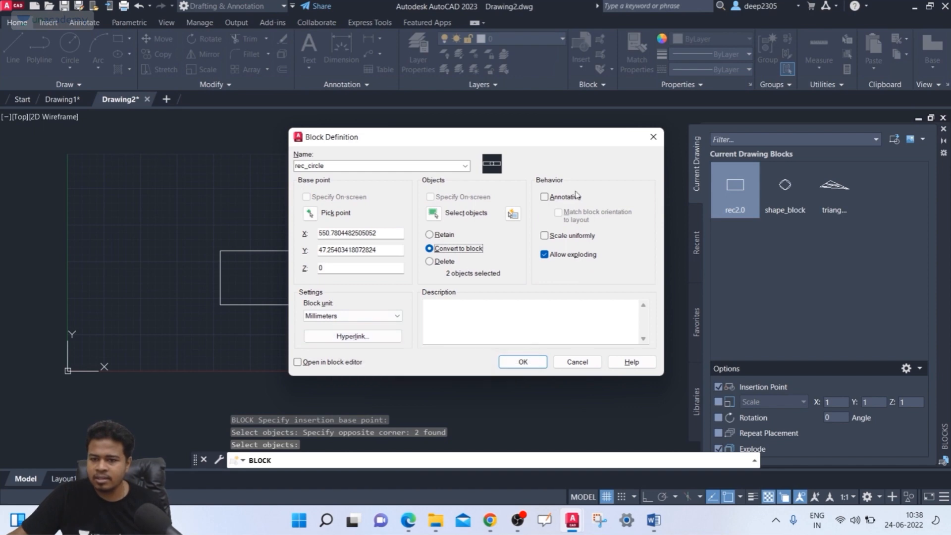
click(523, 362)
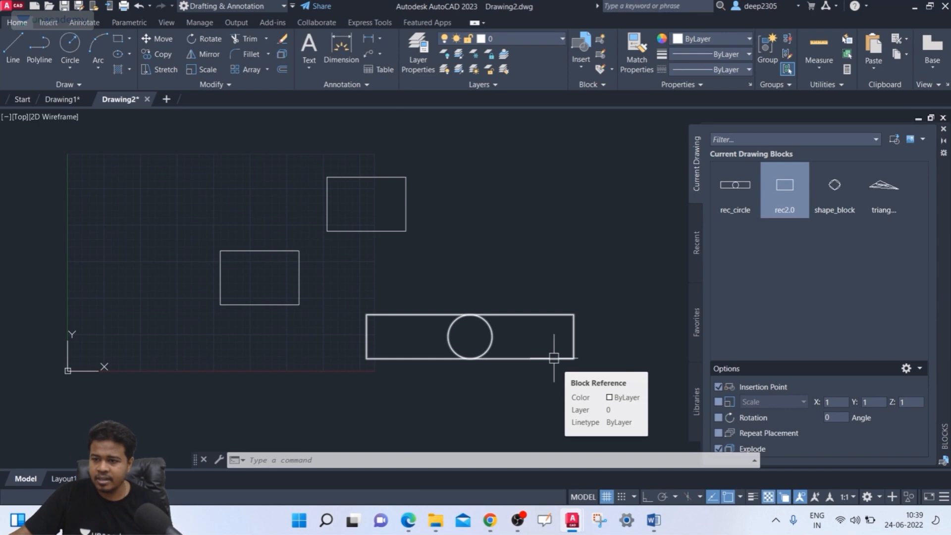
- Insert two exploded rec_circle copies above the converted original, and one unexploded copy across the upper-left part of the grid
click(741, 205)
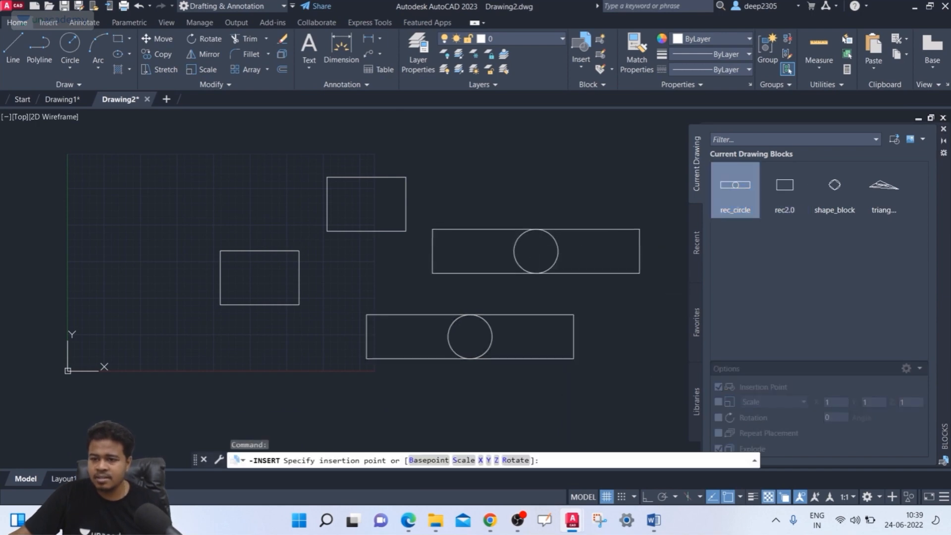
click(535, 251)
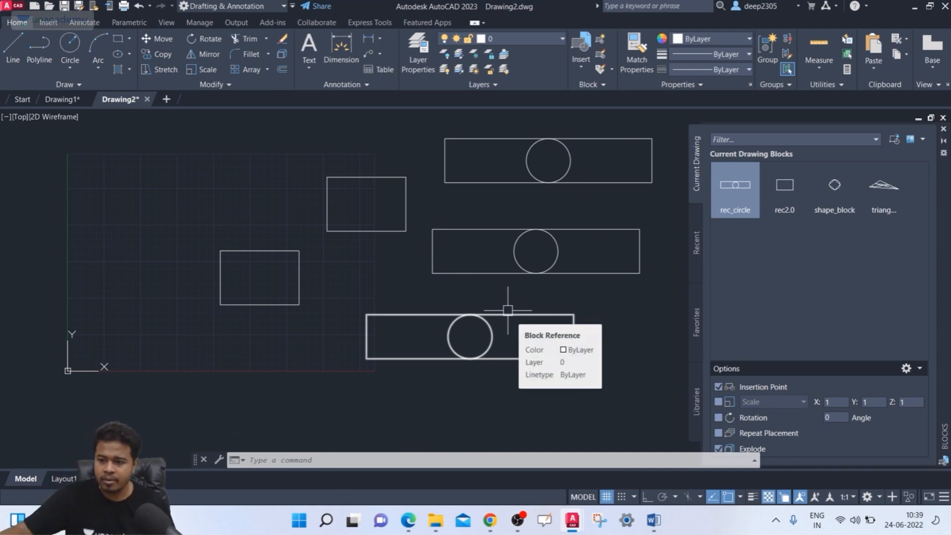
click(718, 449)
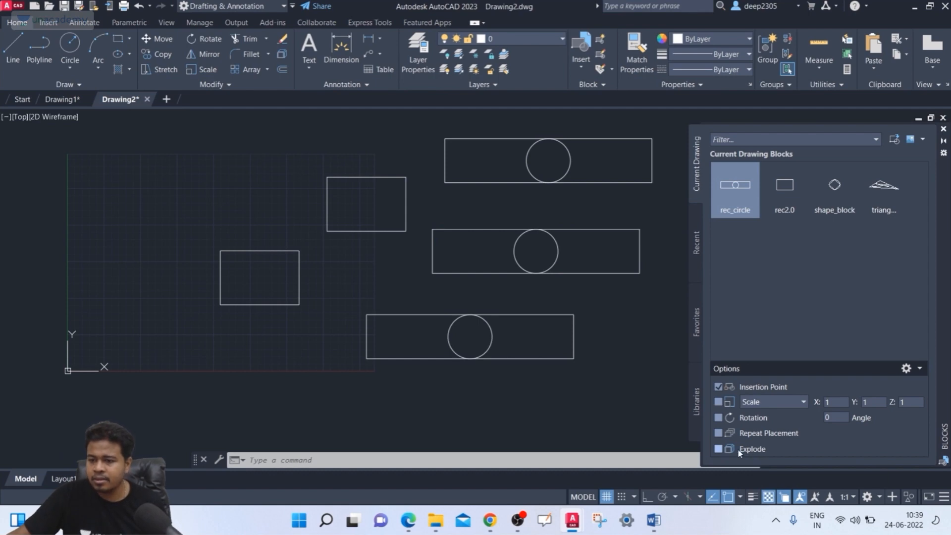
click(737, 185)
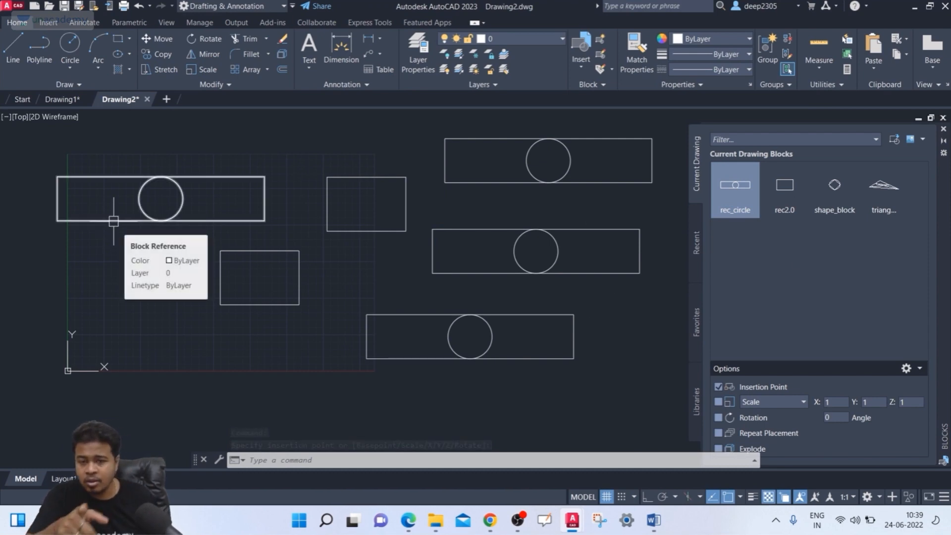
- Insert an exploded rec_circle copy just below the X axis near the origin and inspect its separate objects
click(719, 449)
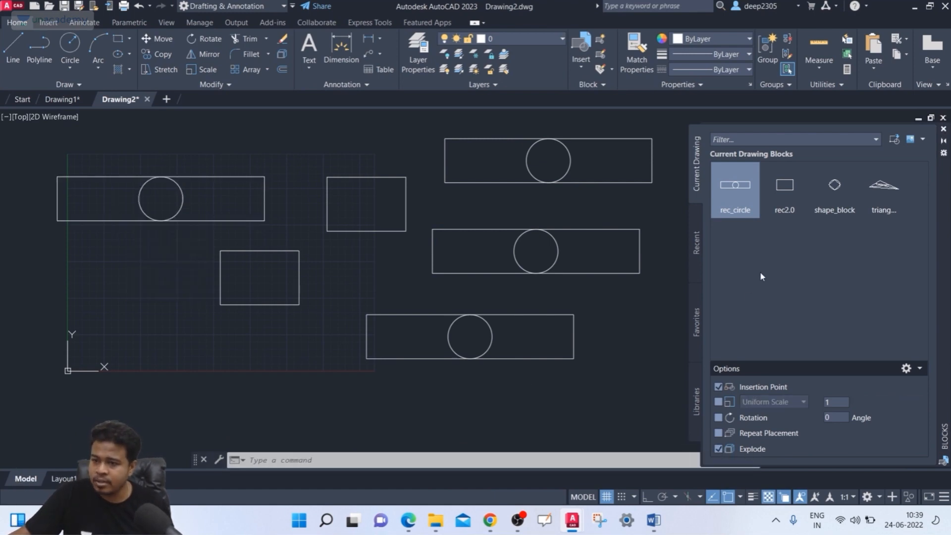
click(735, 190)
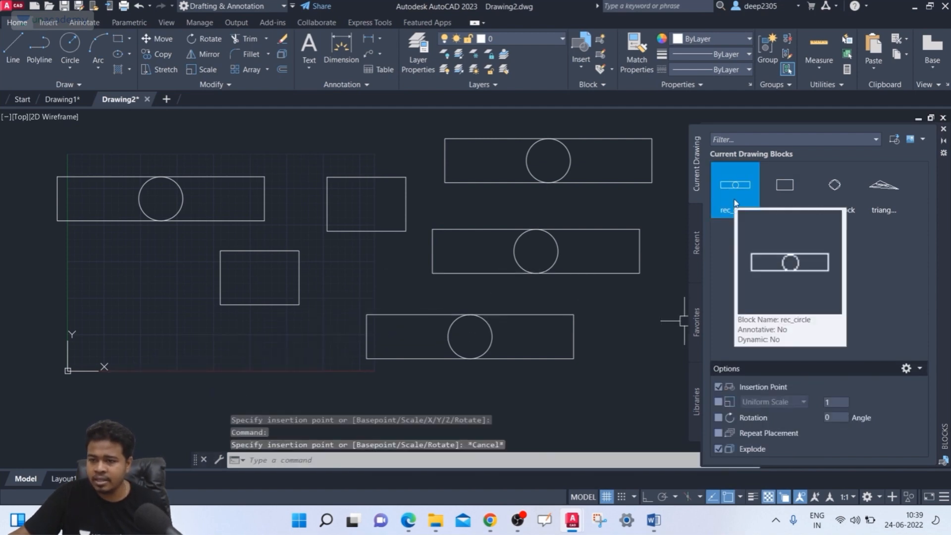
click(209, 401)
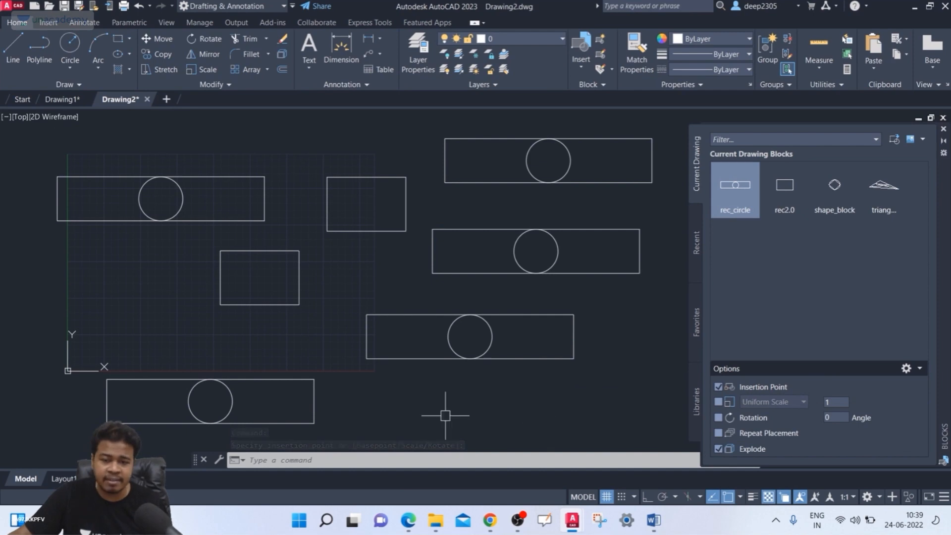
mouse_move(301, 381)
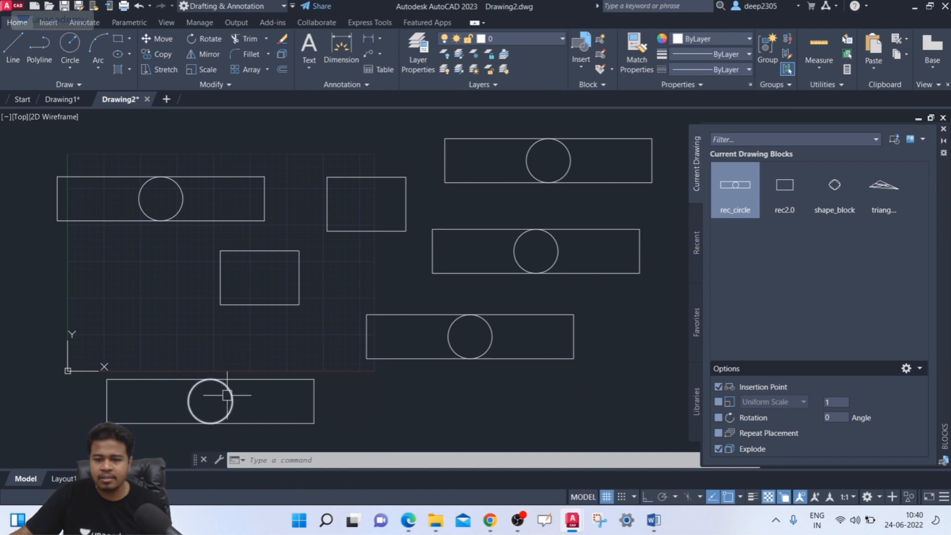
mouse_move(227, 395)
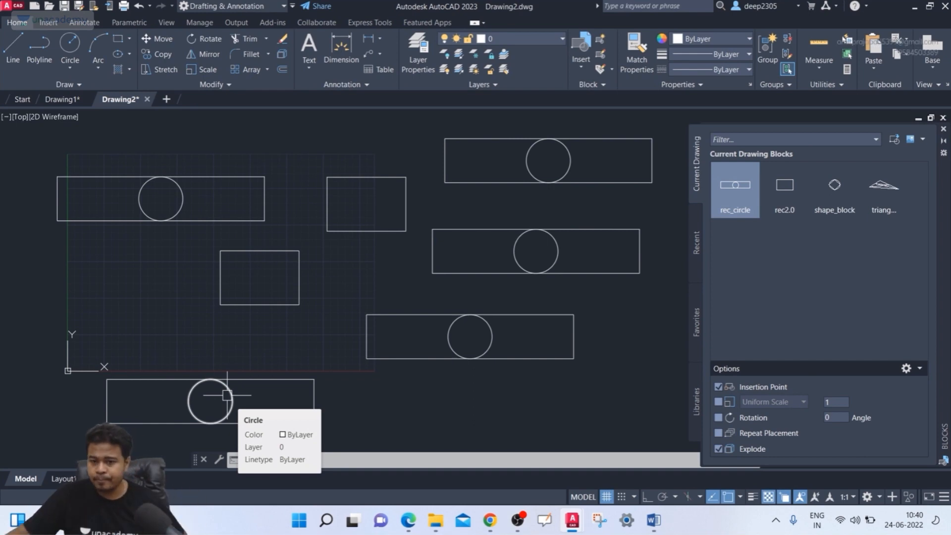
- Insert an unexploded rec_circle copy directly below the converted original and inspect it as a block reference
click(718, 449)
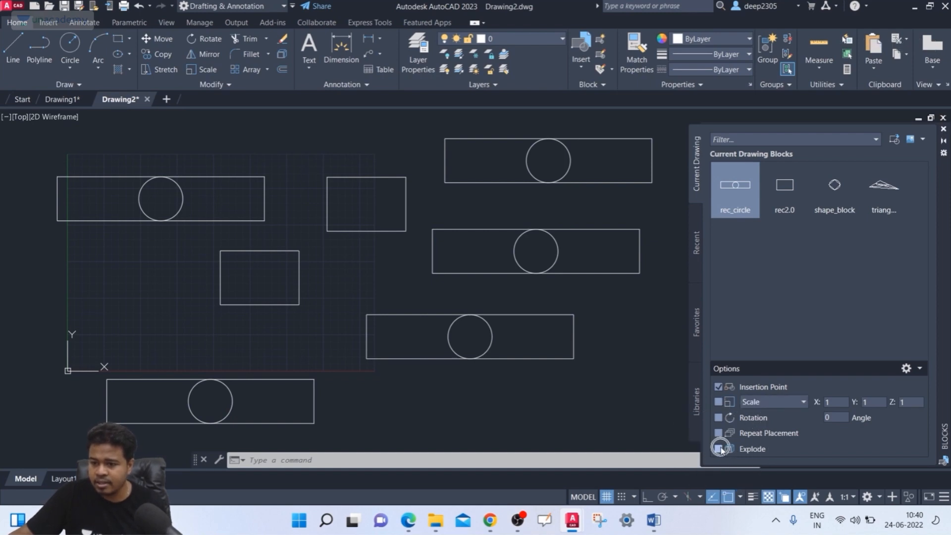
click(726, 184)
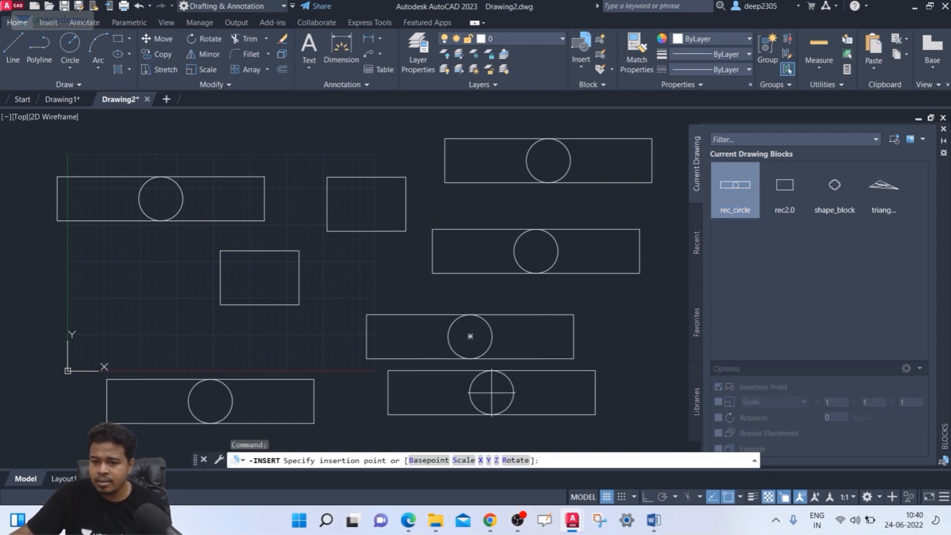
mouse_move(547, 360)
middle_down()
mouse_move(552, 270)
mouse_move(553, 280)
middle_up()
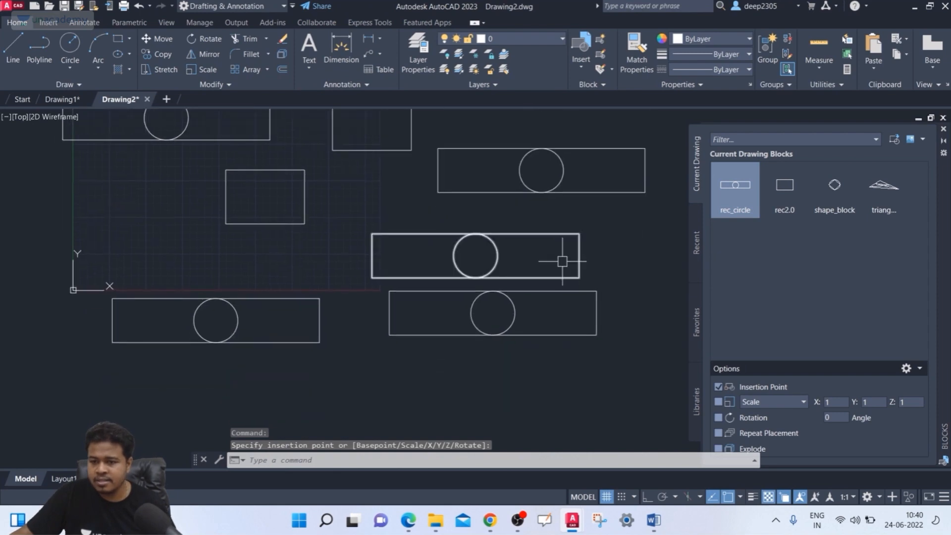
click(576, 333)
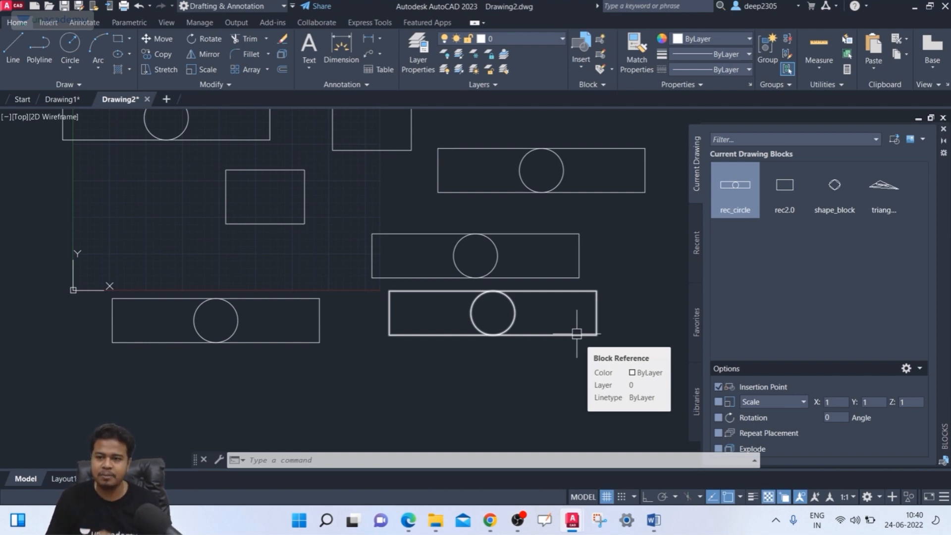
click(576, 333)
key(Escape)
- Delete all rectangles and rec_circle copies from the drawing area
scroll(484, 376, down, 3)
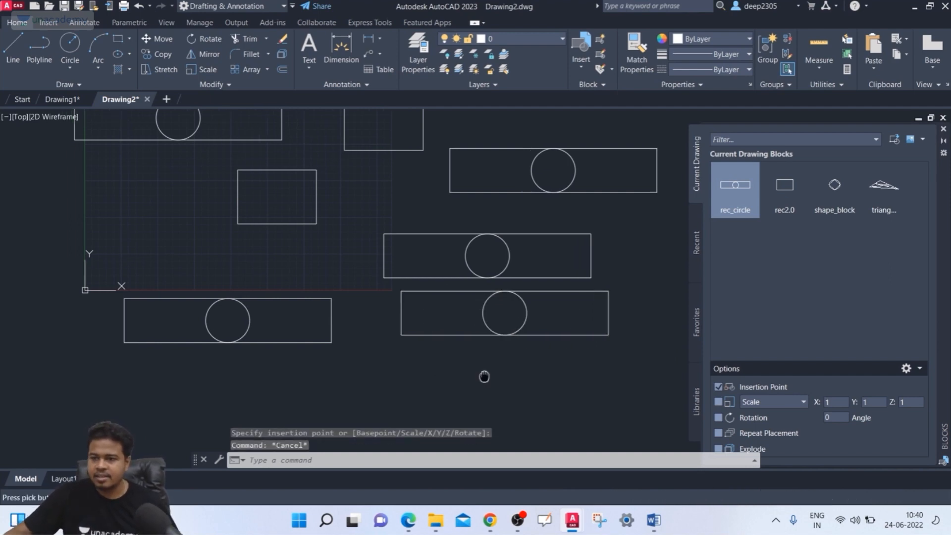
middle_drag(485, 371, 461, 353)
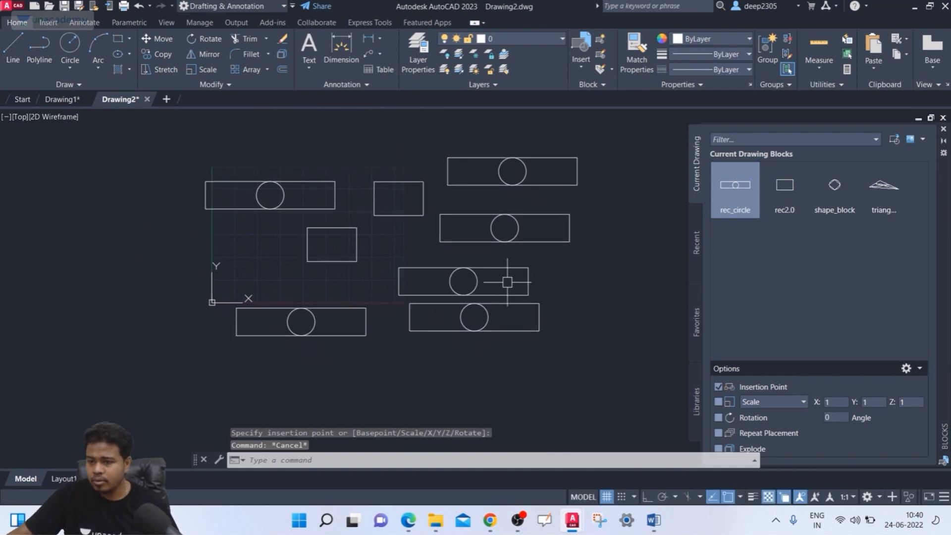
middle_drag(511, 279, 520, 290)
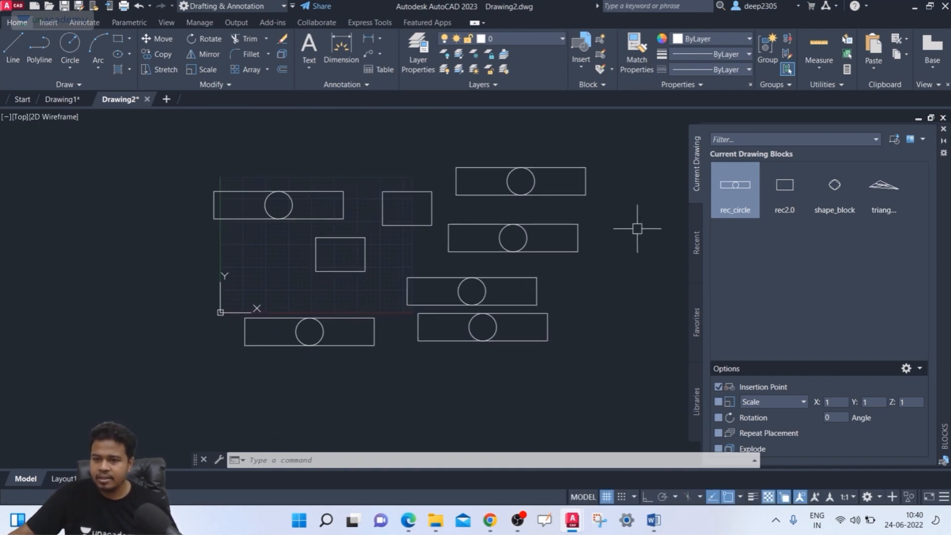
middle_drag(616, 208, 609, 198)
click(622, 148)
click(159, 367)
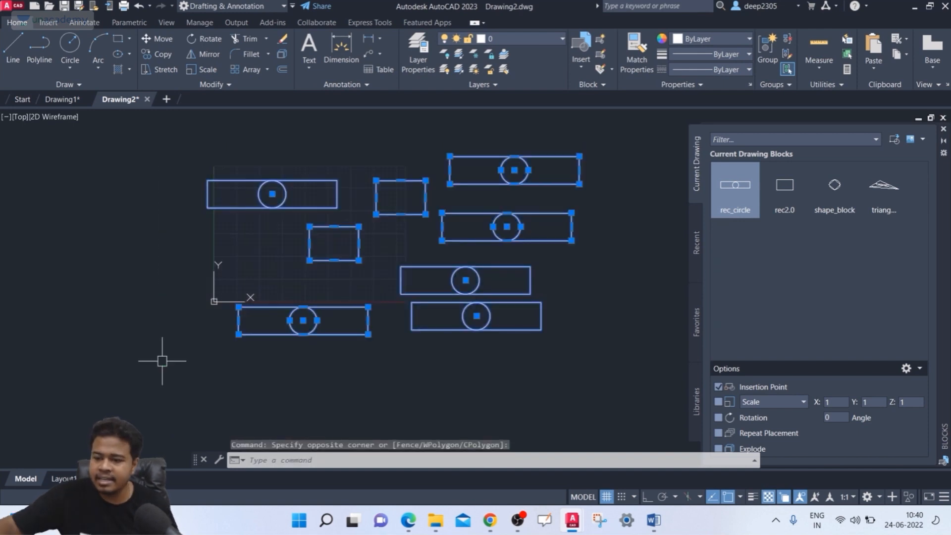
key(Delete)
- Draw a circle in the middle of the grid and a slightly larger overlapping circle centred on its right quadrant
text(c)
key(Return)
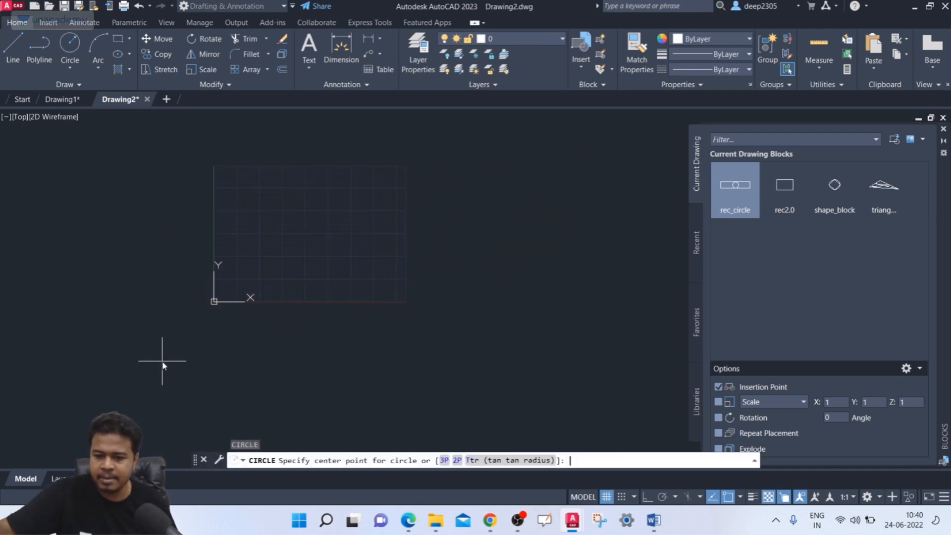
click(307, 231)
key(Escape)
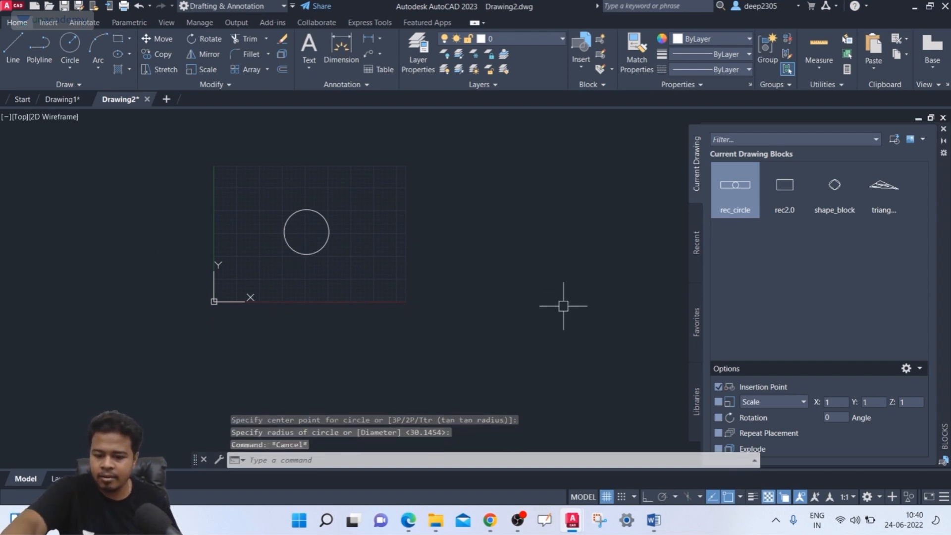
text(c)
key(Return)
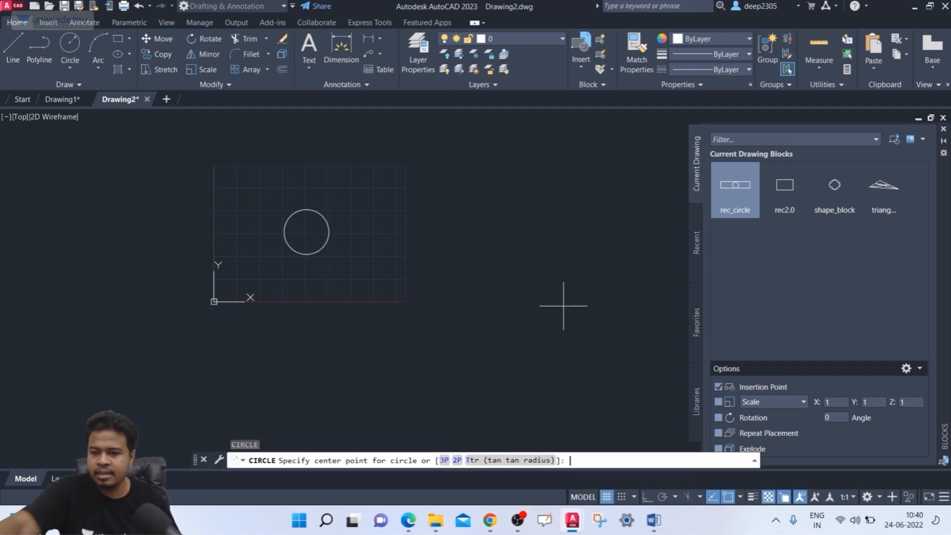
click(329, 231)
key(Return)
middle_drag(370, 281, 374, 310)
key(Escape)
- Trim away both inner arcs where the circles overlap, leaving one joined outer outline
text(tr)
key(Return)
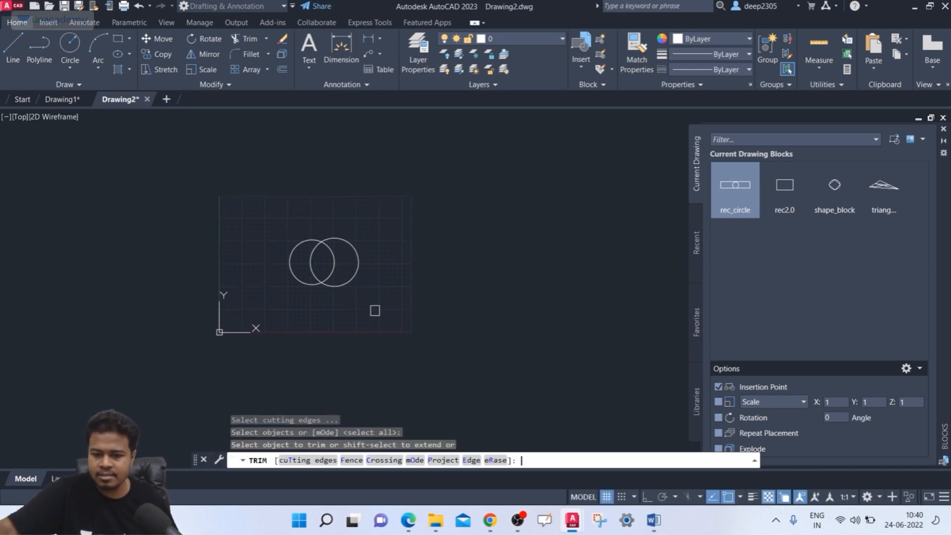
scroll(314, 262, up, 4)
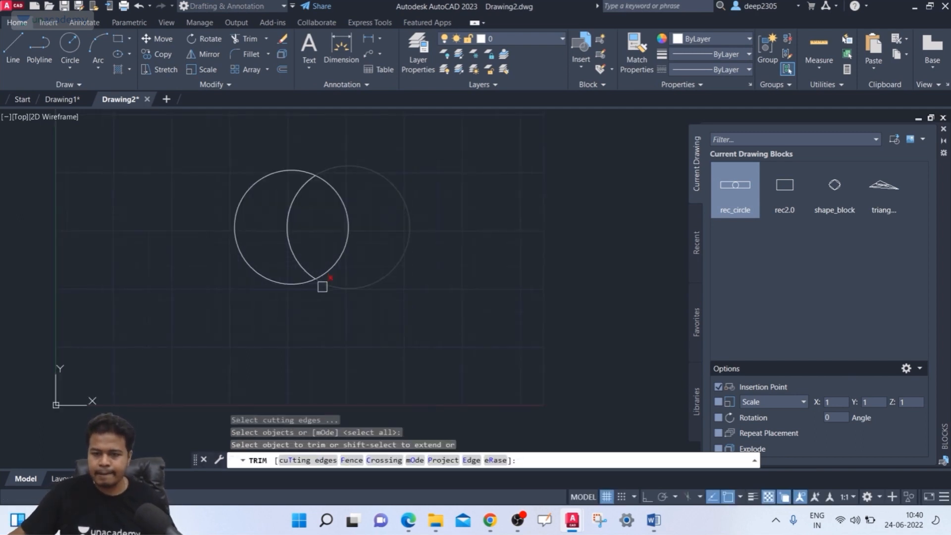
click(377, 205)
click(286, 237)
key(Escape)
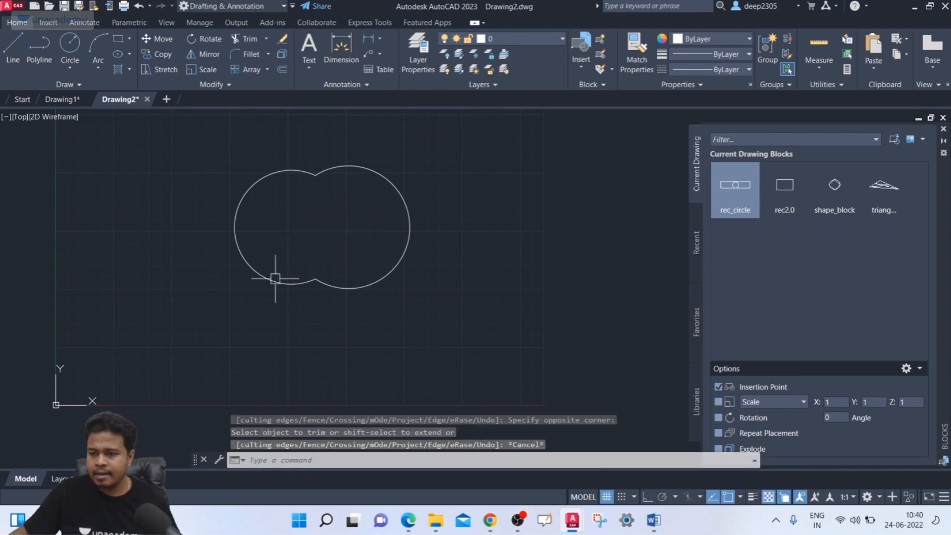
- Start a block definition named hjvjhvhj with the Retain option and its base point near the middle of the joined outline
middle_drag(434, 301, 423, 300)
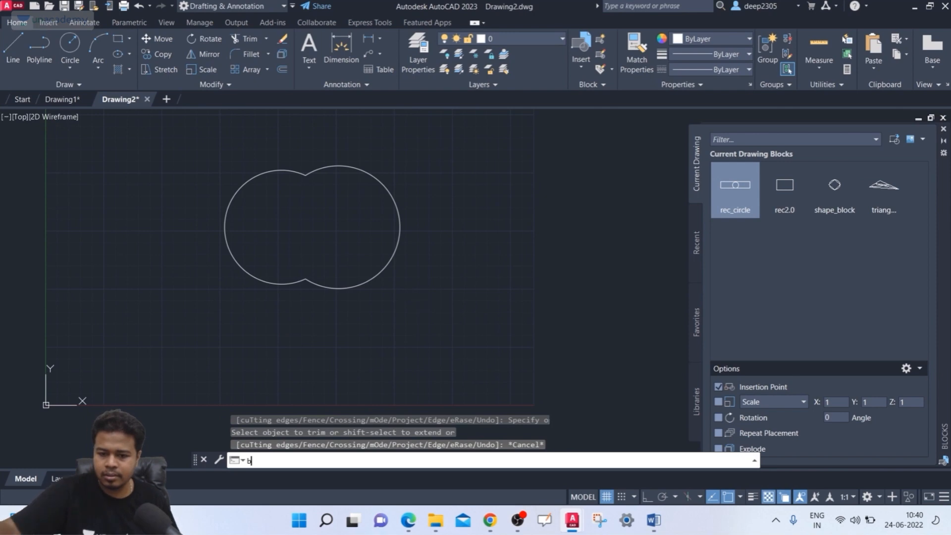
key(Return)
click(444, 234)
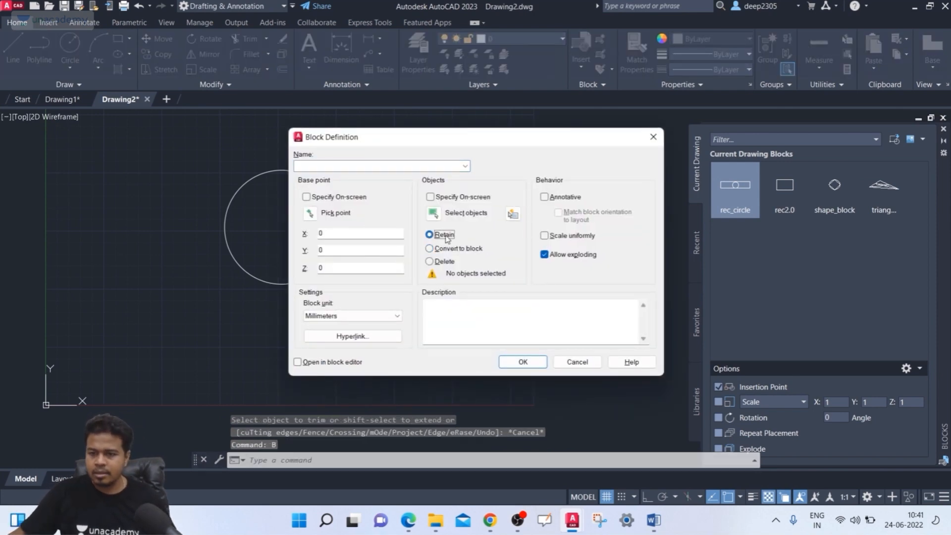
click(444, 253)
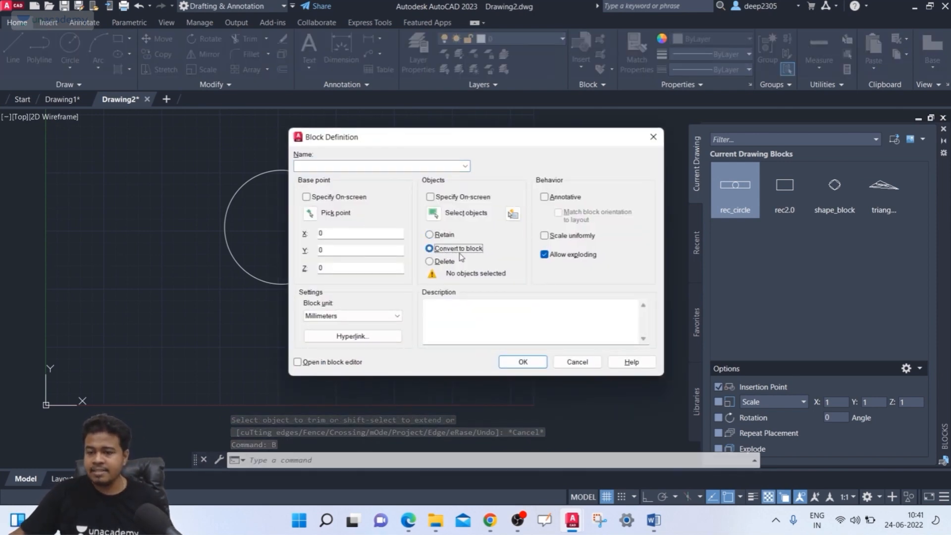
click(446, 237)
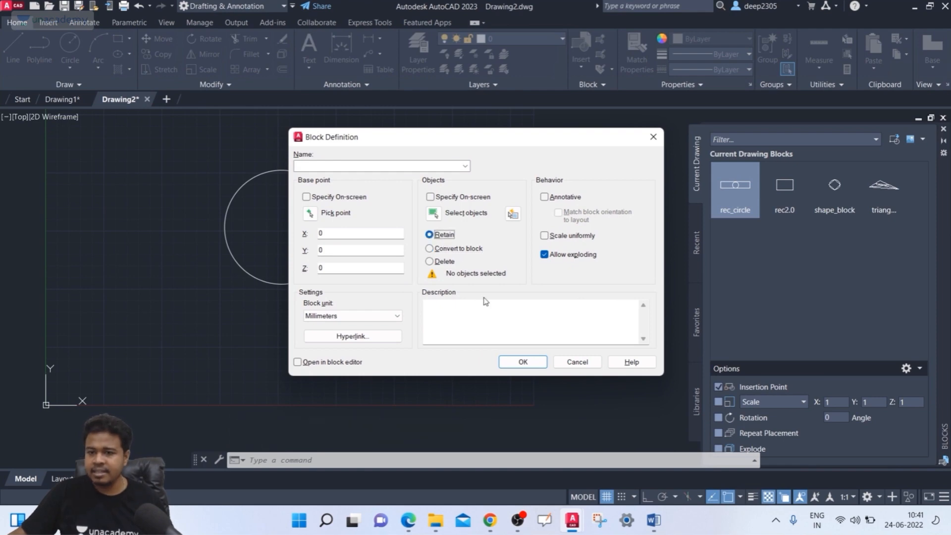
click(354, 166)
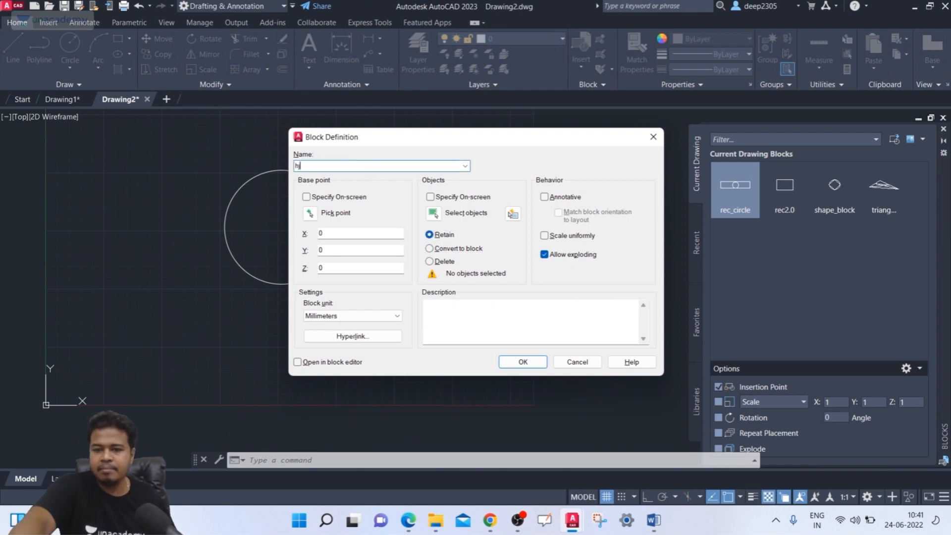
click(310, 213)
click(323, 223)
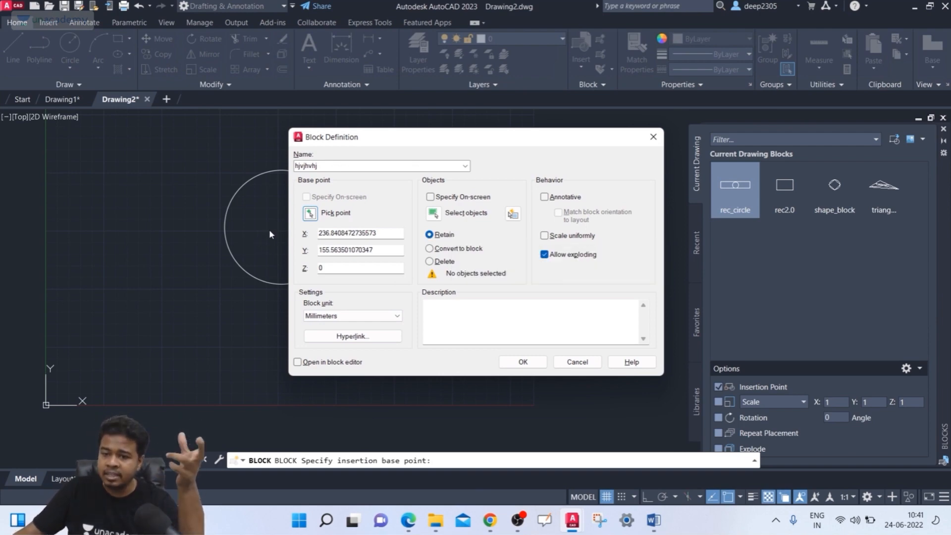
- Select both arcs of the joined outline as the block's objects and create the hjvjhvhj block
click(523, 362)
click(480, 267)
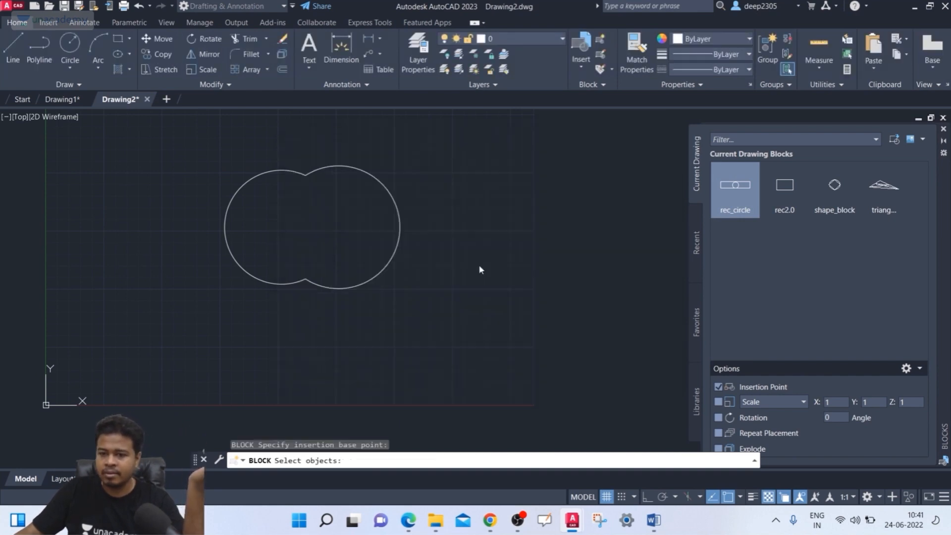
click(202, 144)
click(440, 298)
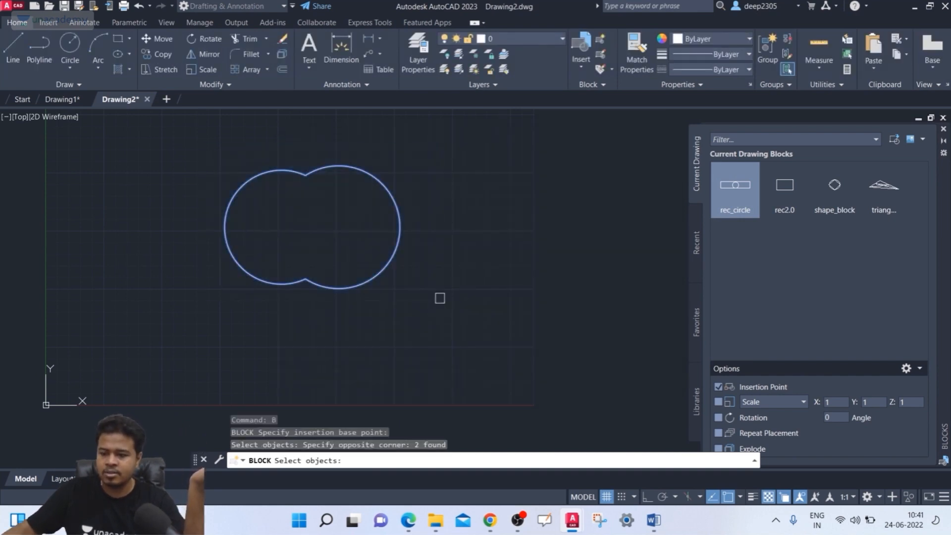
key(Return)
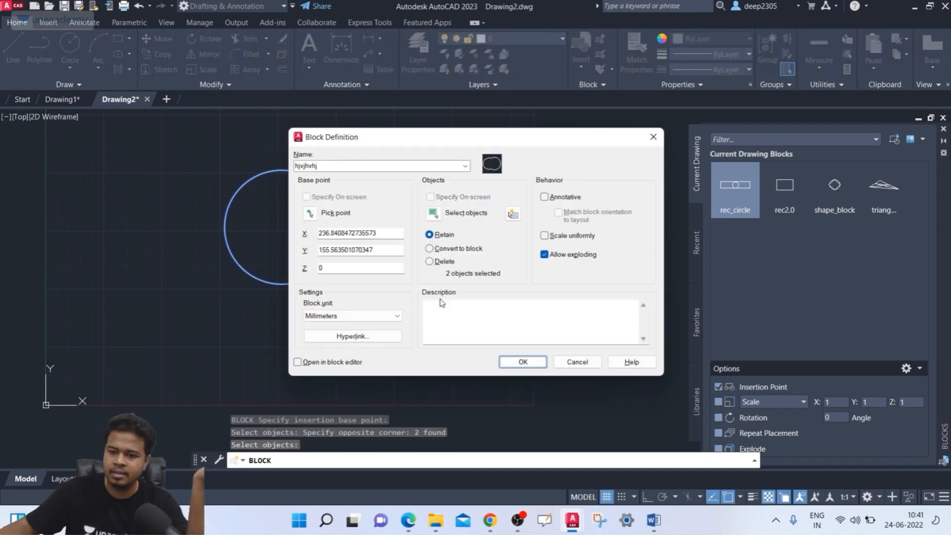
click(523, 362)
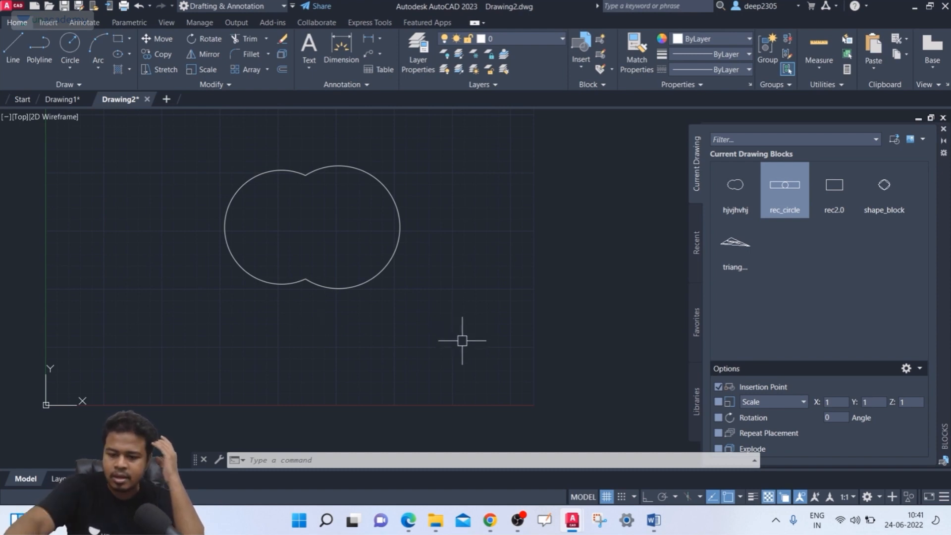
key(Escape)
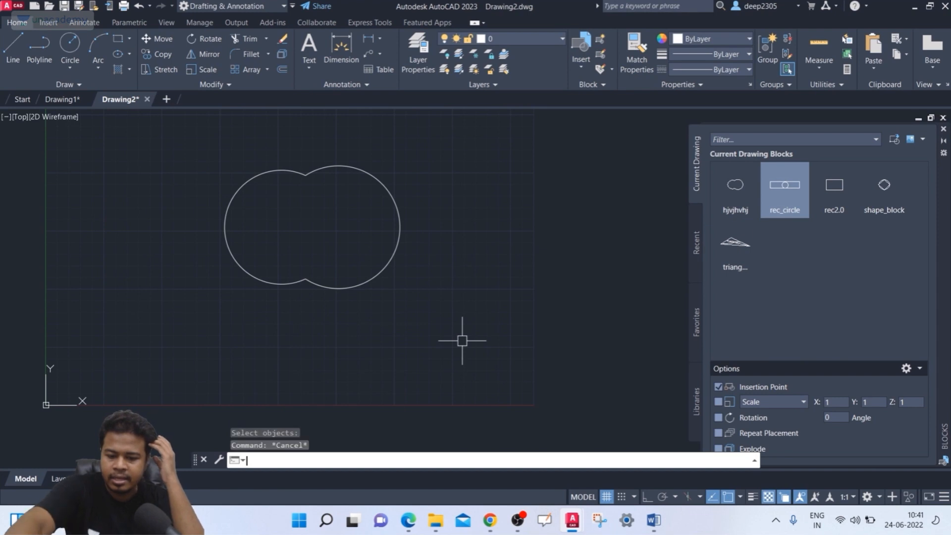
- Draw a separate circle below and to the right of the joined outline, slightly larger than its right arc
text(c)
key(Return)
click(568, 332)
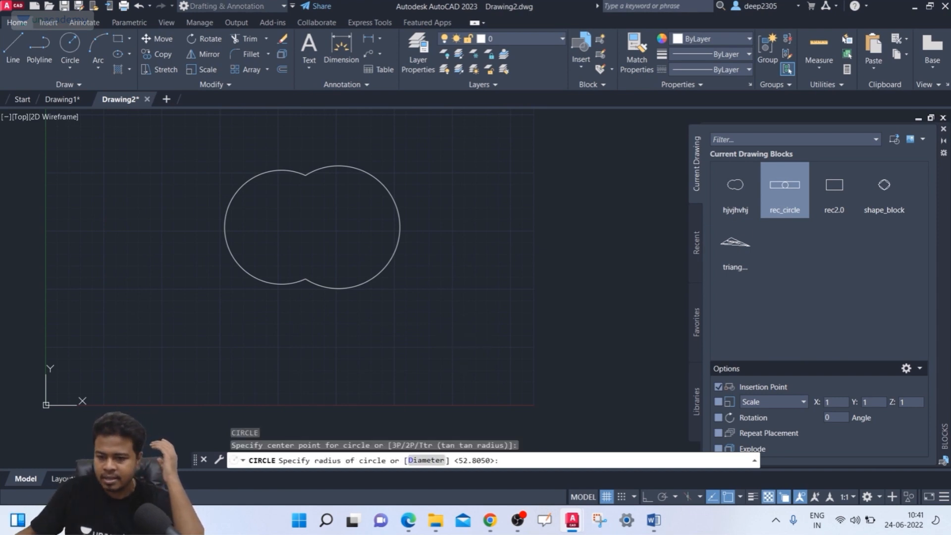
click(502, 366)
middle_drag(564, 344, 521, 327)
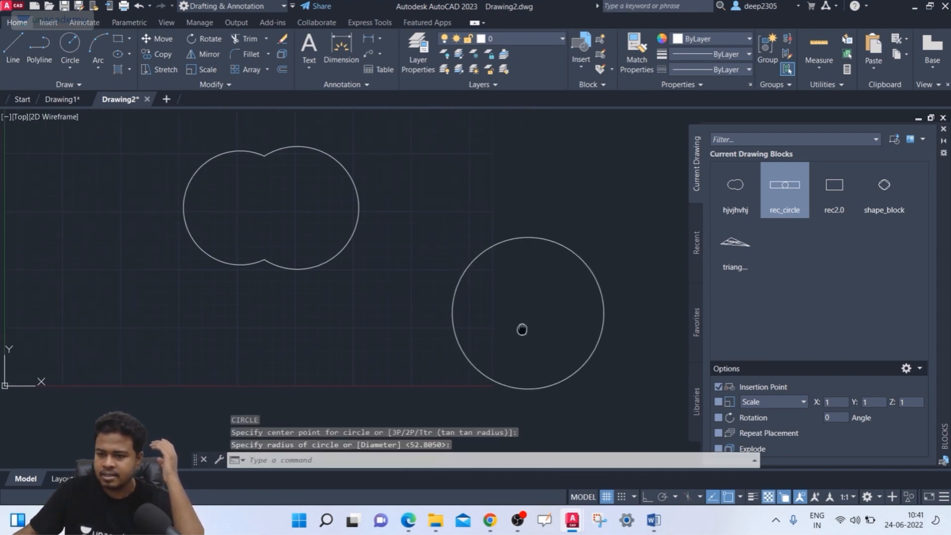
- Start a block definition named circle with the Convert to block option and its base point at the new circle's centre
text(b)
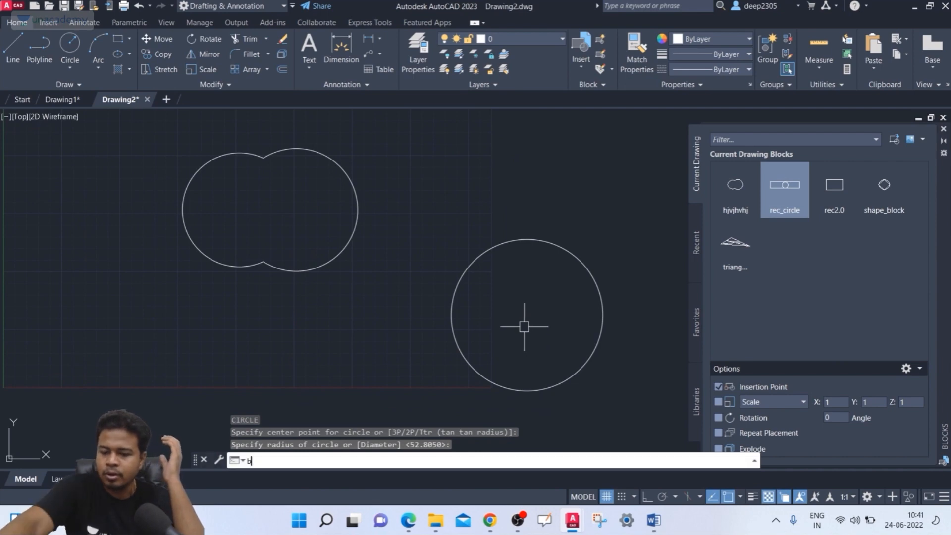
key(Return)
click(456, 250)
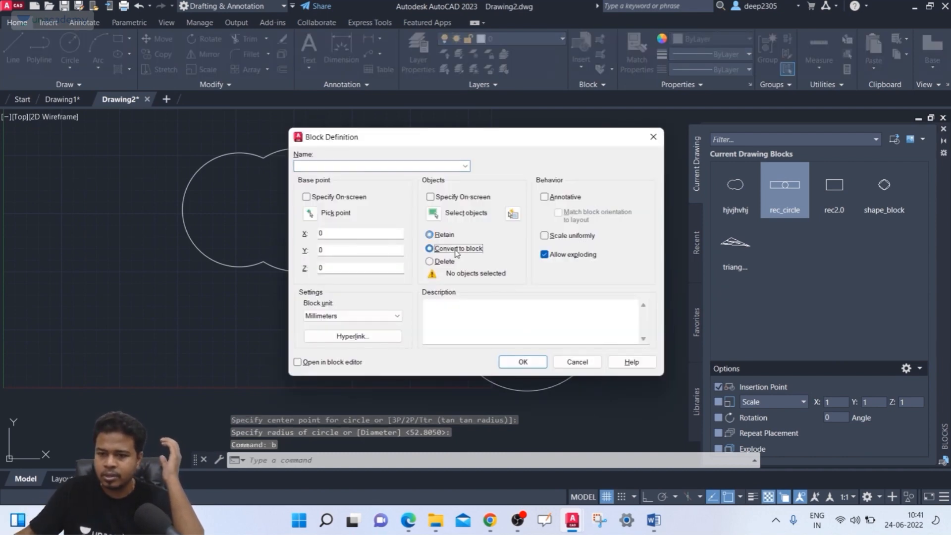
click(377, 165)
text(c)
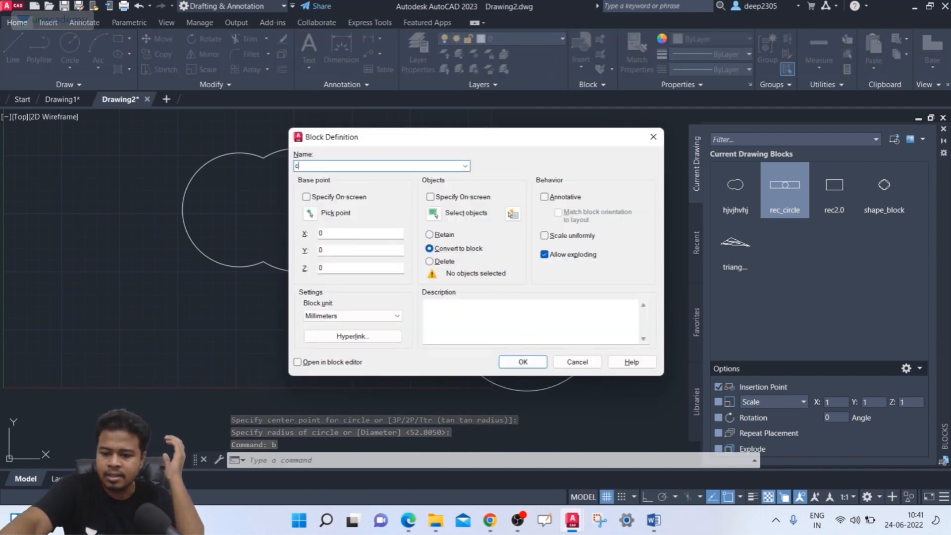
text(ircle)
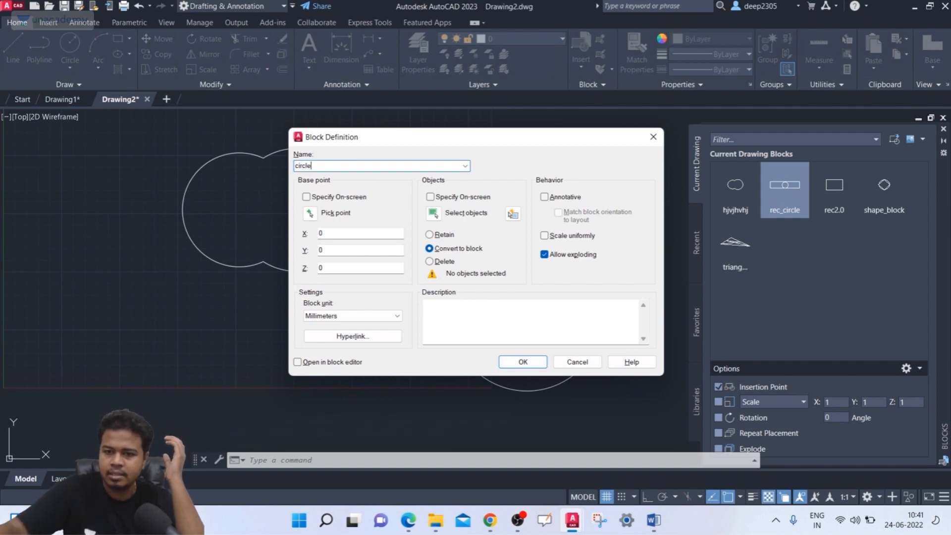
click(310, 213)
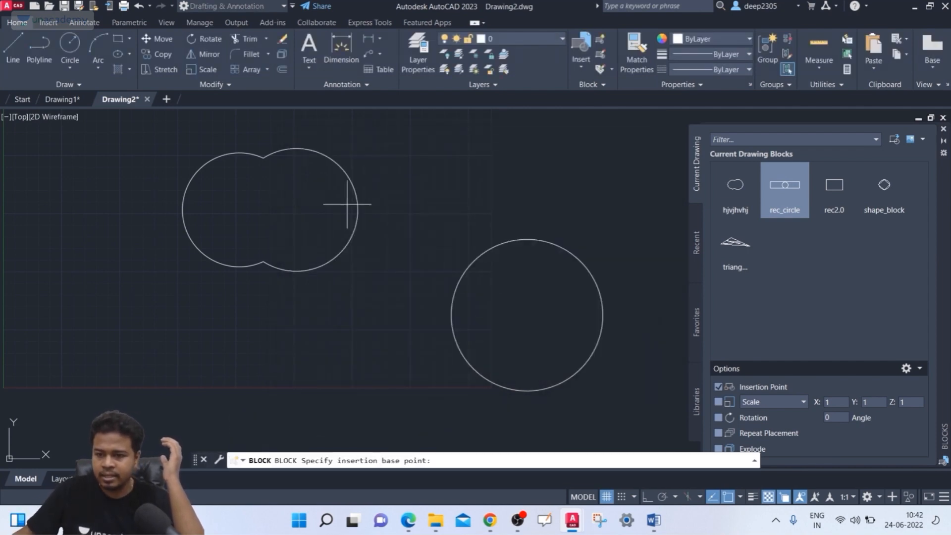
click(527, 314)
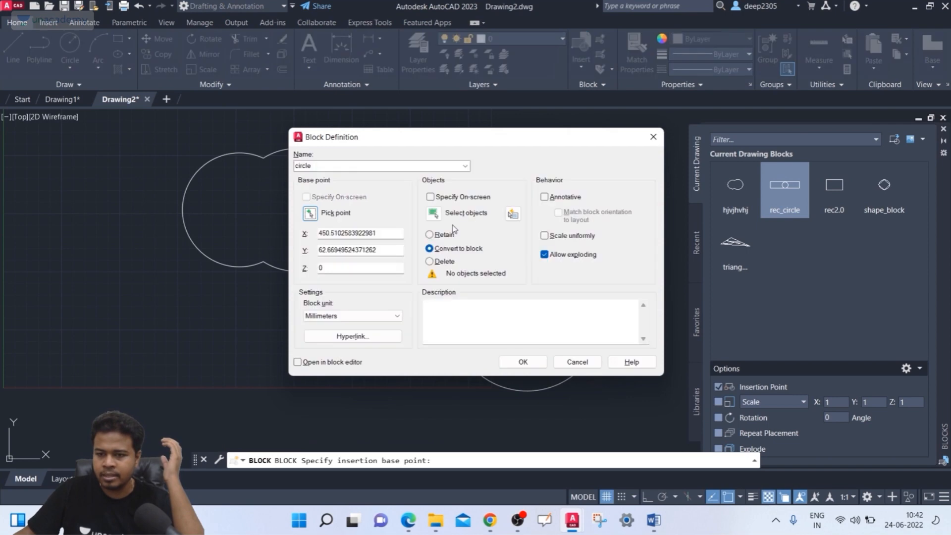
- Select the new circle as the block's object and create the circle block
click(434, 213)
click(424, 217)
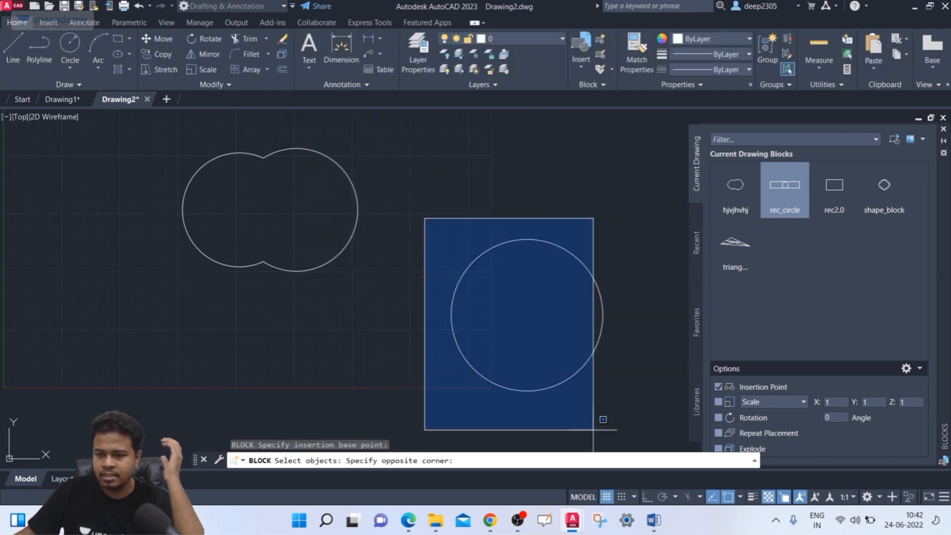
click(625, 418)
key(Return)
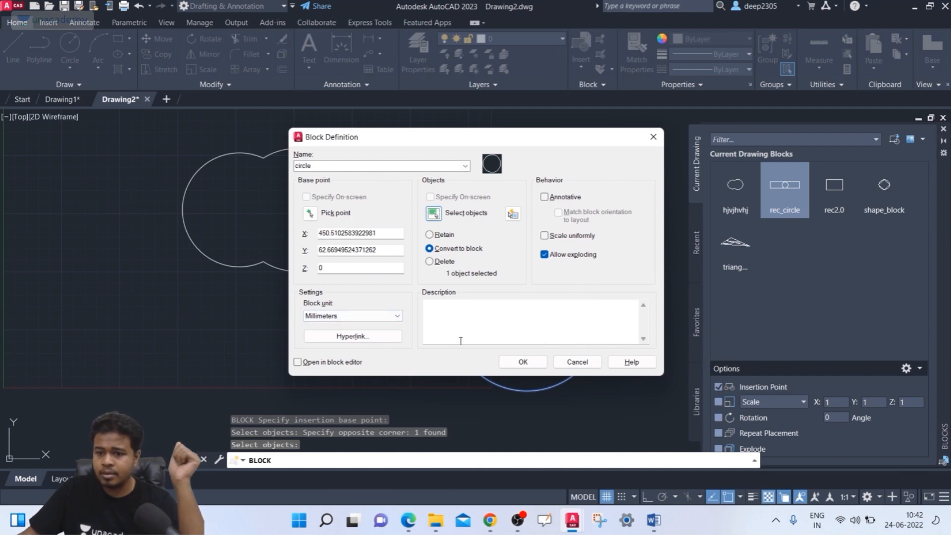
click(522, 362)
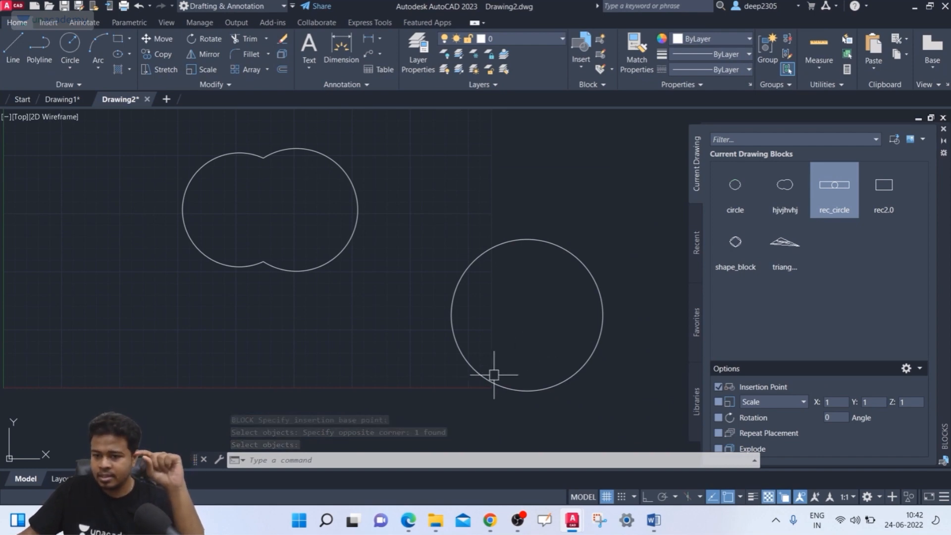
- Inspect the converted circle's object type in its properties
mouse_move(489, 380)
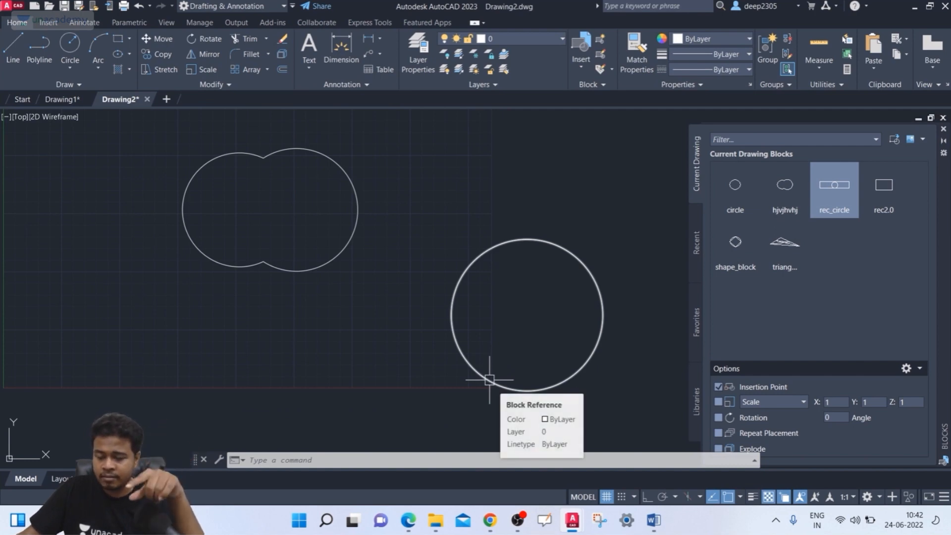
click(489, 379)
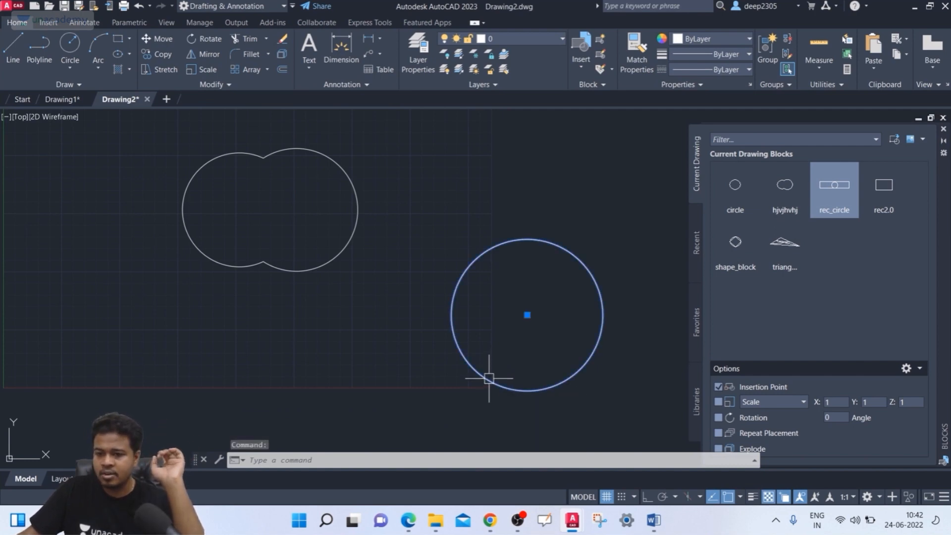
text(pr)
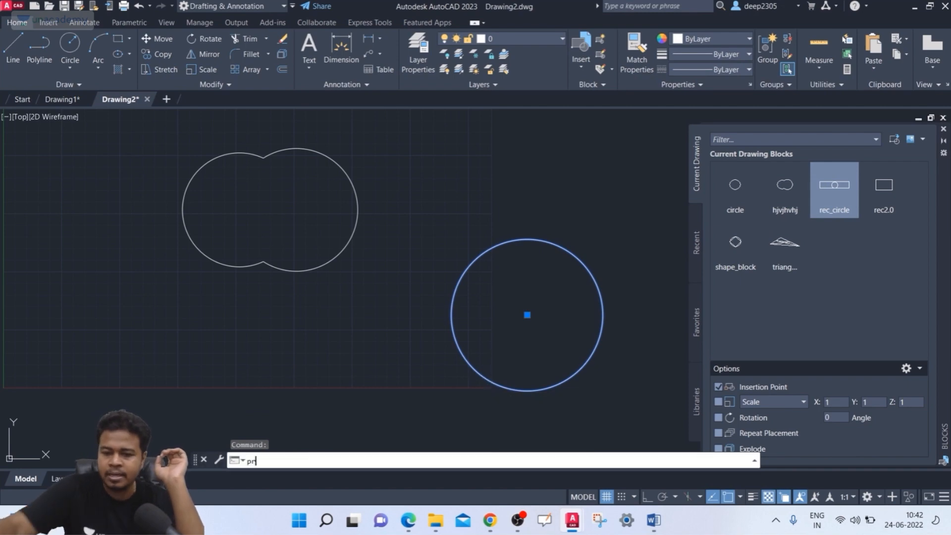
key(Return)
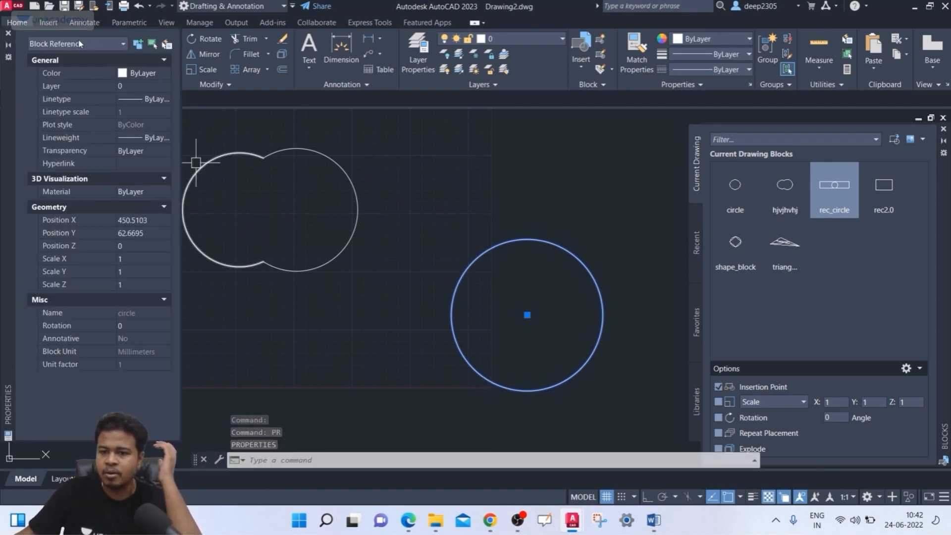
click(8, 33)
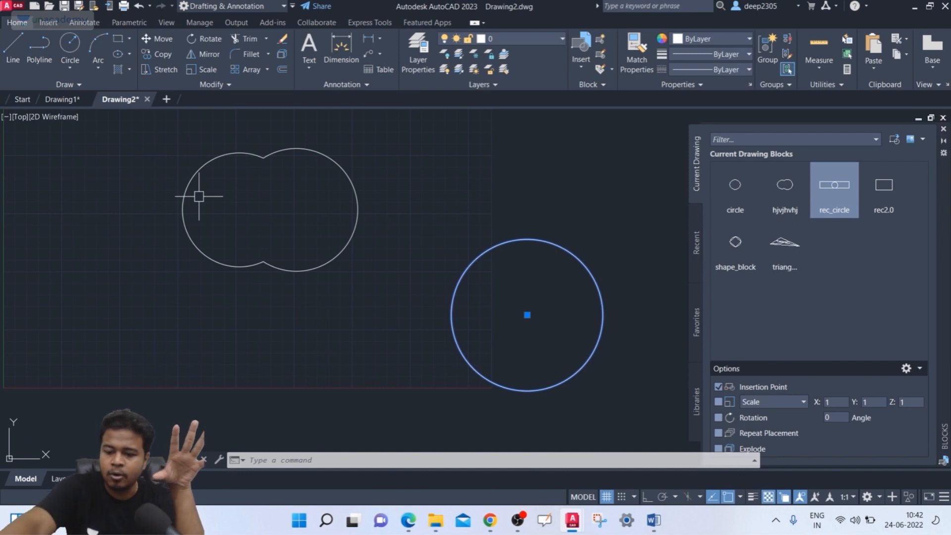
- Show the properties again with both arcs of the joined outline added to the circle's selection, and clear the selection
text(r)
key(Return)
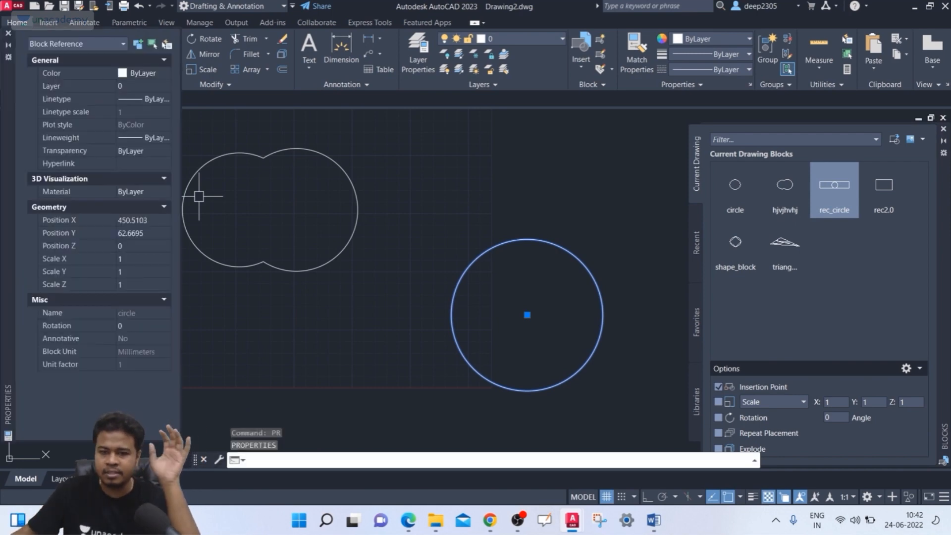
click(375, 183)
click(319, 203)
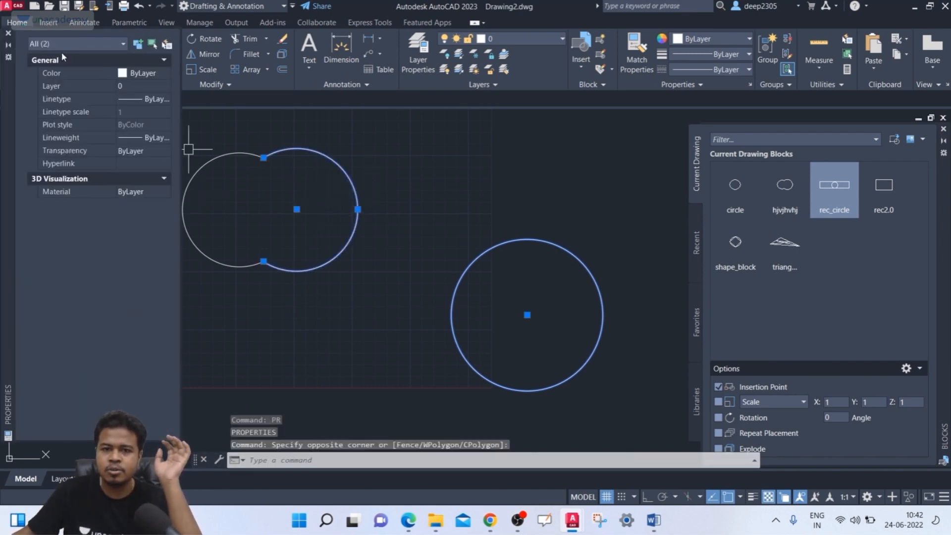
click(238, 212)
click(208, 270)
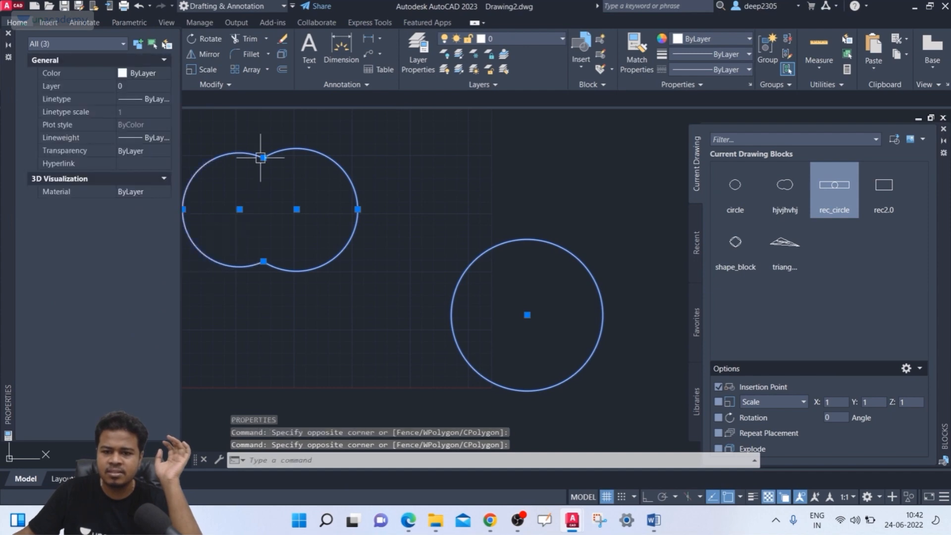
middle_drag(354, 229, 393, 233)
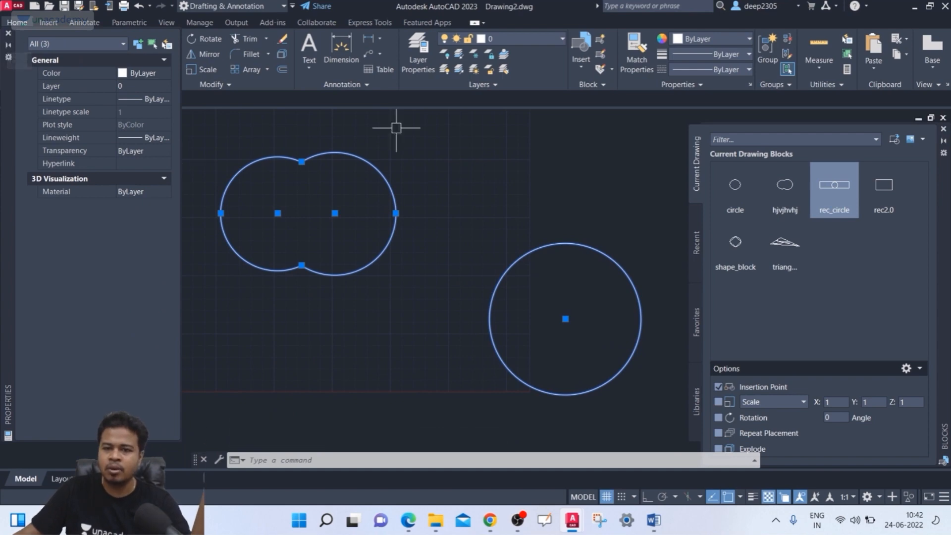
click(440, 200)
key(Escape)
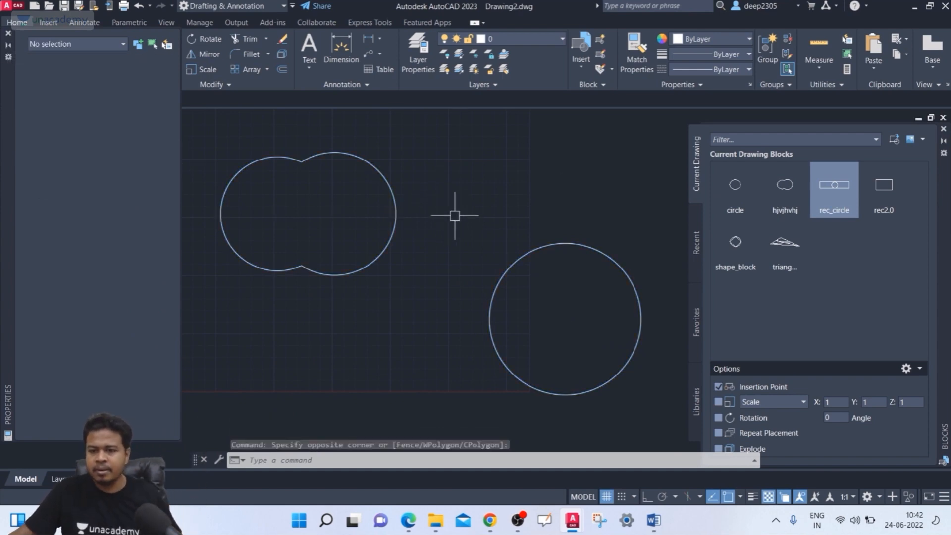
- Compare the object types of the single circle and the joined outline in their properties, and close the properties display
click(568, 202)
click(541, 265)
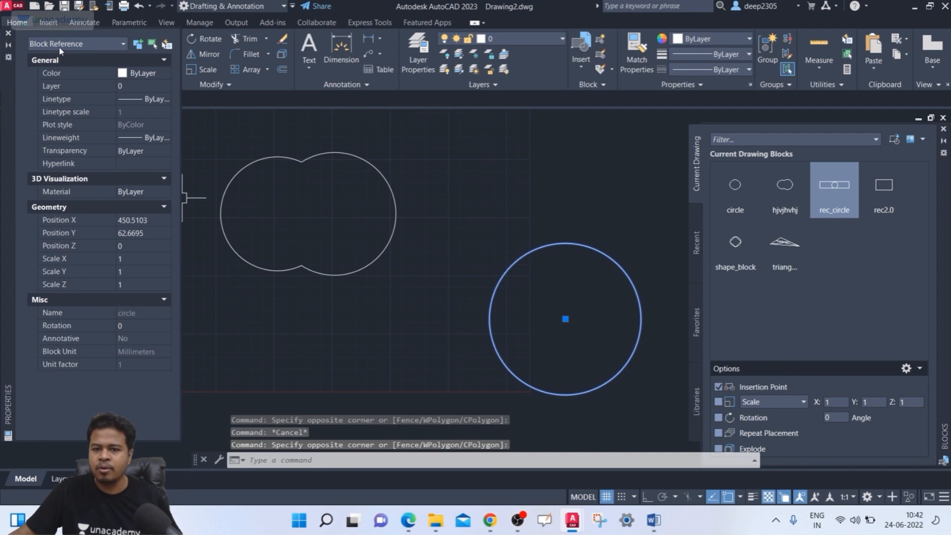
key(Escape)
click(386, 128)
click(211, 237)
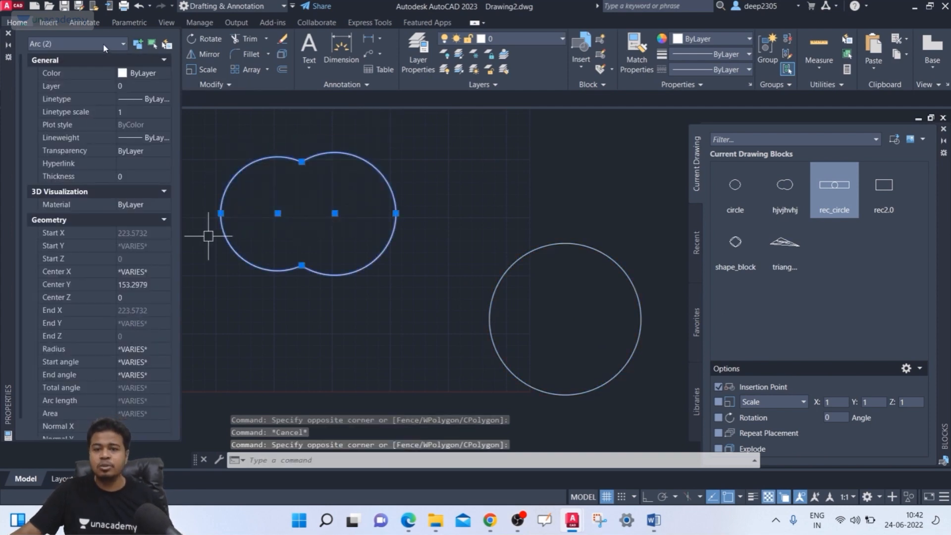
key(Escape)
click(644, 251)
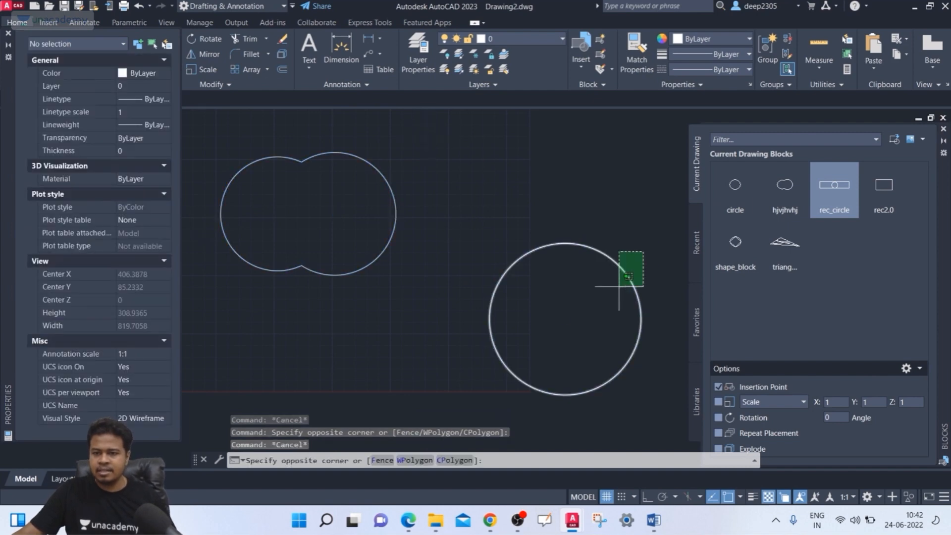
click(616, 295)
key(Escape)
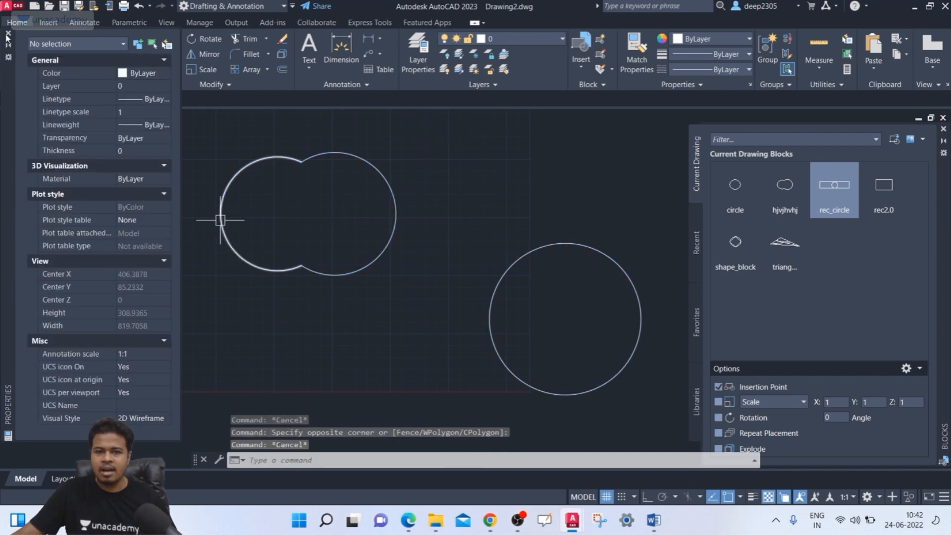
click(8, 35)
text(b)
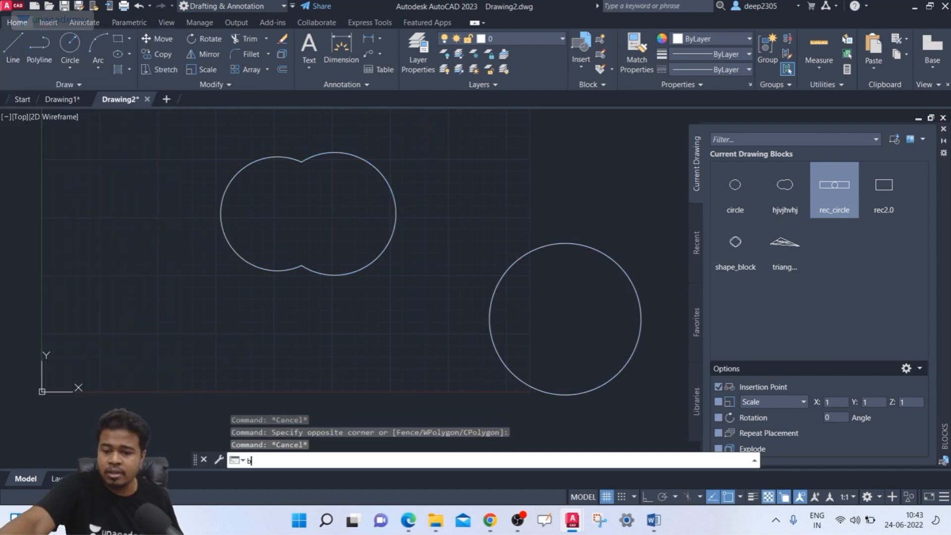
key(Return)
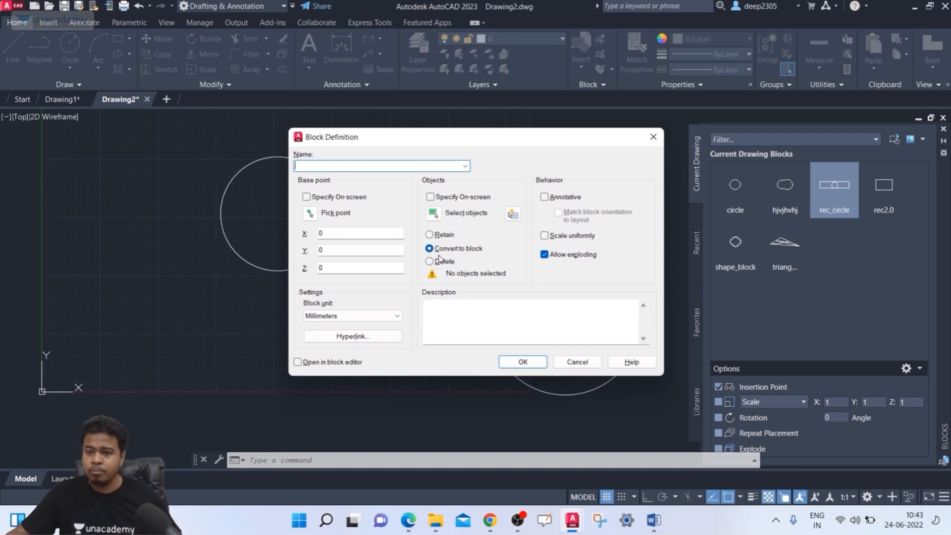
key(Escape)
key(Escape)
- Erase the joined outline and the circle block from the drawing
click(565, 199)
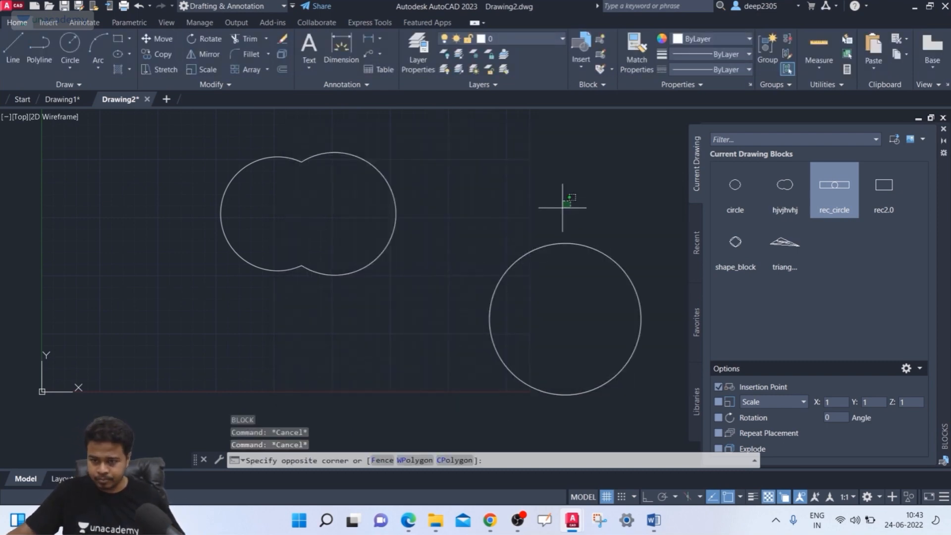
click(226, 316)
key(Delete)
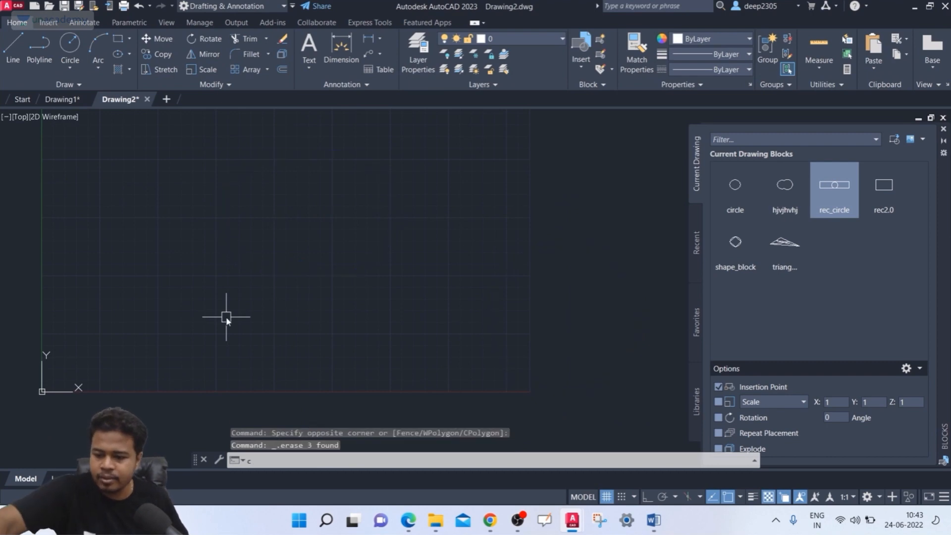
- Draw a new circle freehand in the empty drawing area
key(Return)
click(265, 249)
click(242, 277)
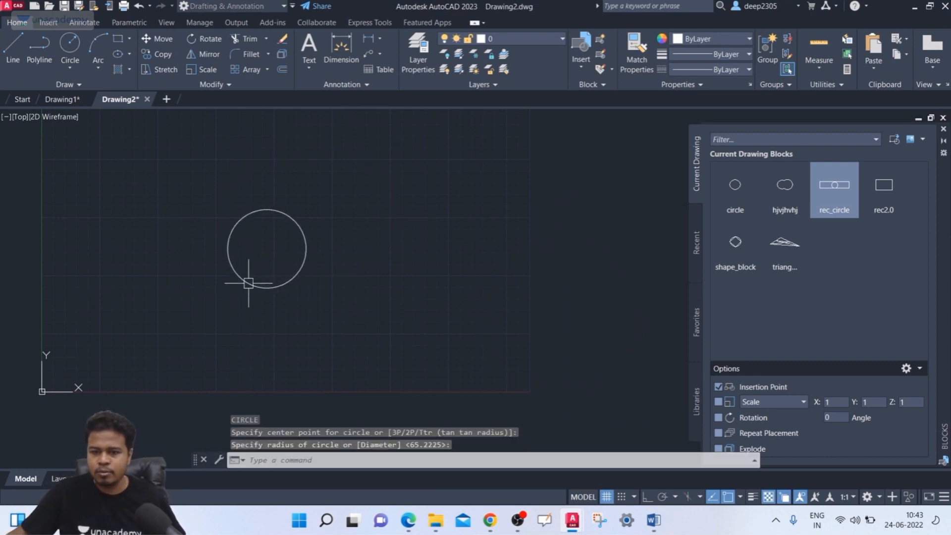
- Start a block definition named chgfhfh with its base point at the new circle's centre
middle_drag(282, 293, 297, 302)
scroll(280, 248, up, 2)
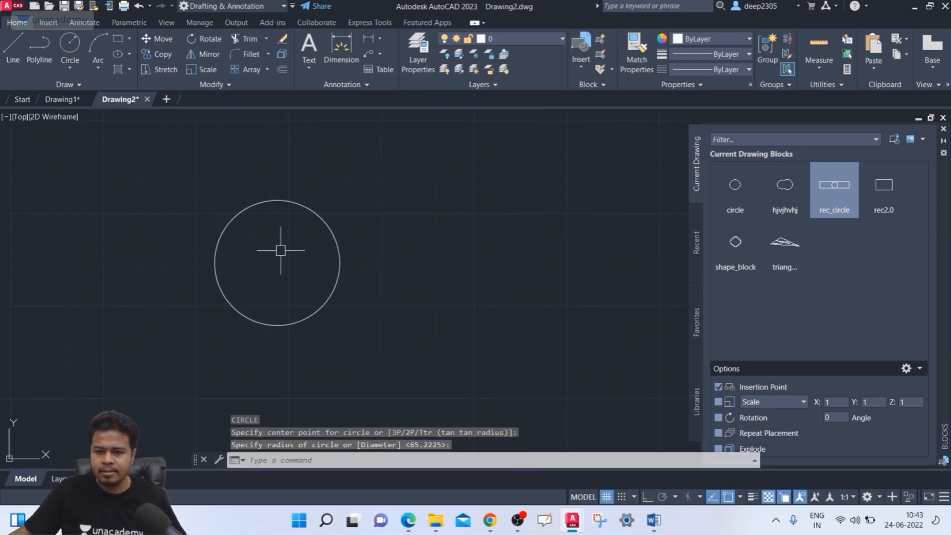
scroll(310, 245, down, 2)
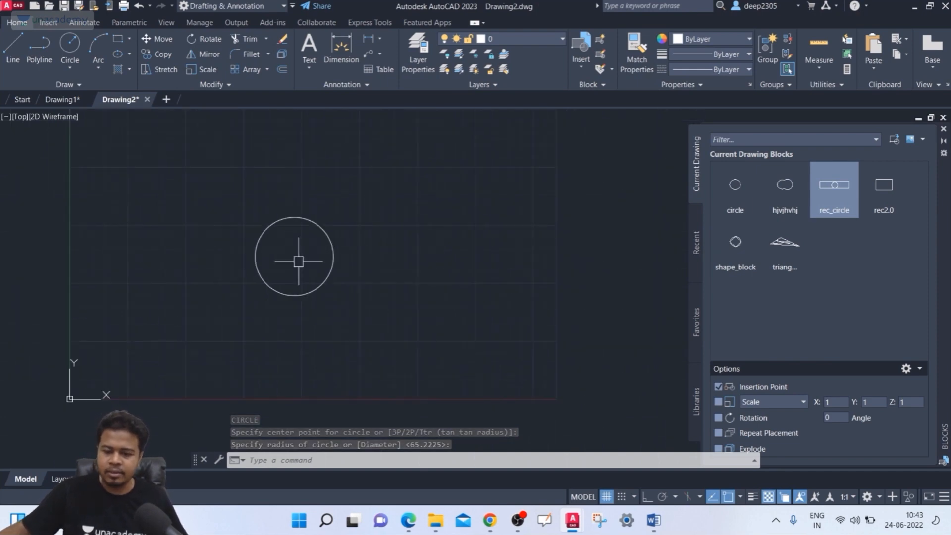
text(b)
key(Return)
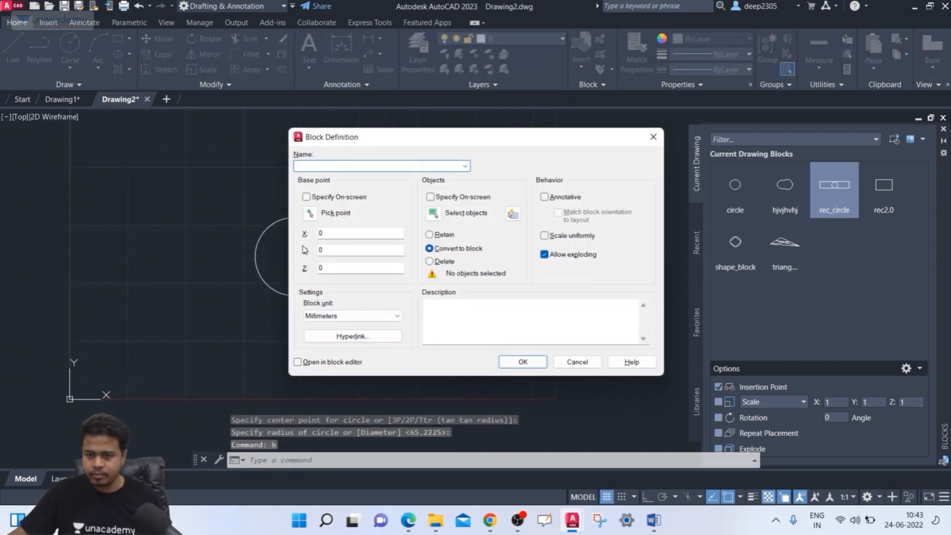
text(chg)
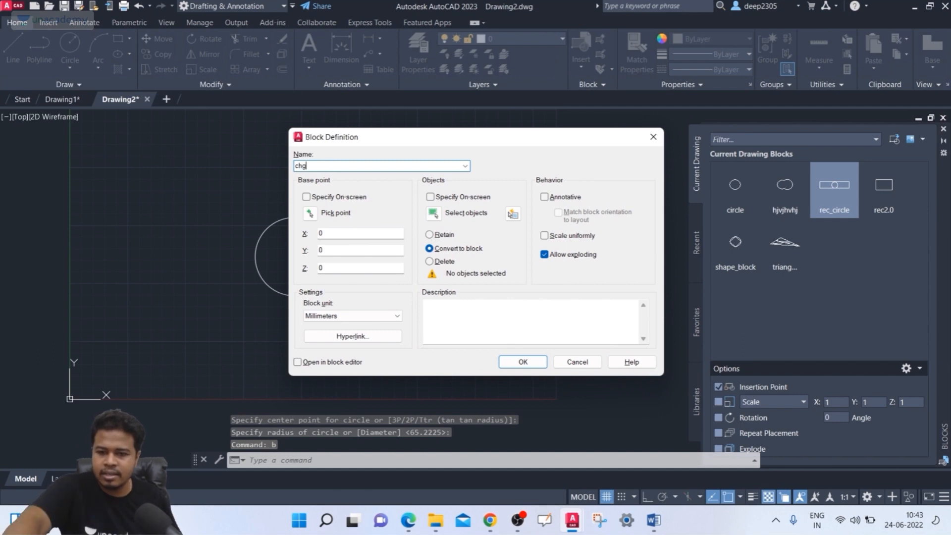
text(fhfh)
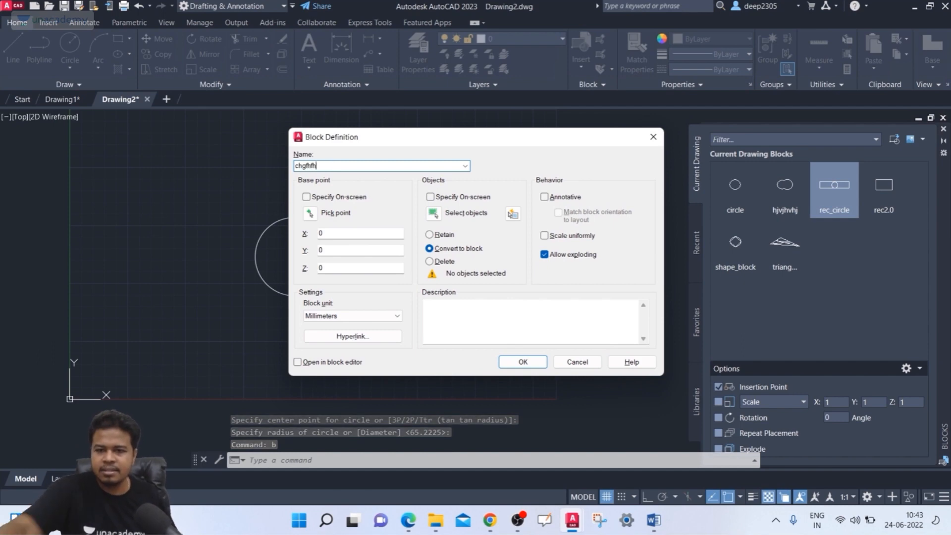
click(310, 213)
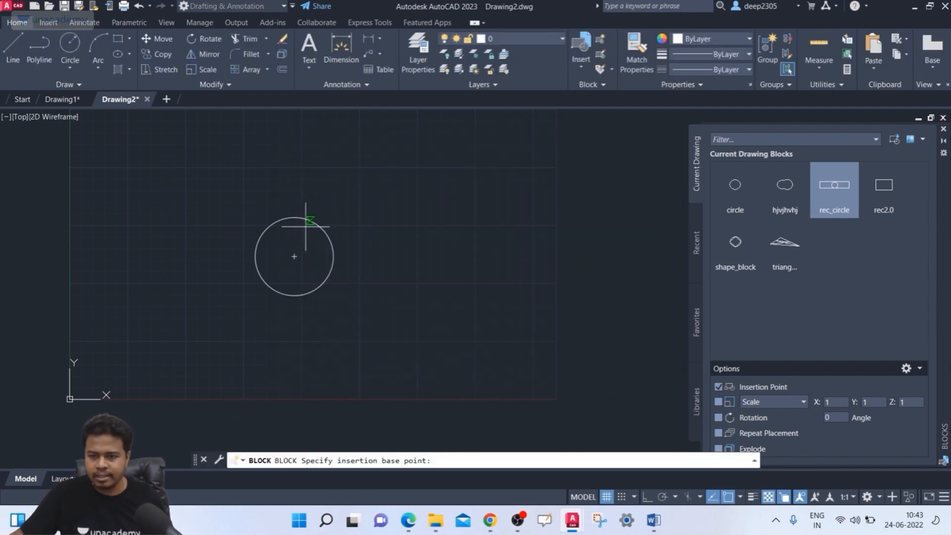
click(294, 256)
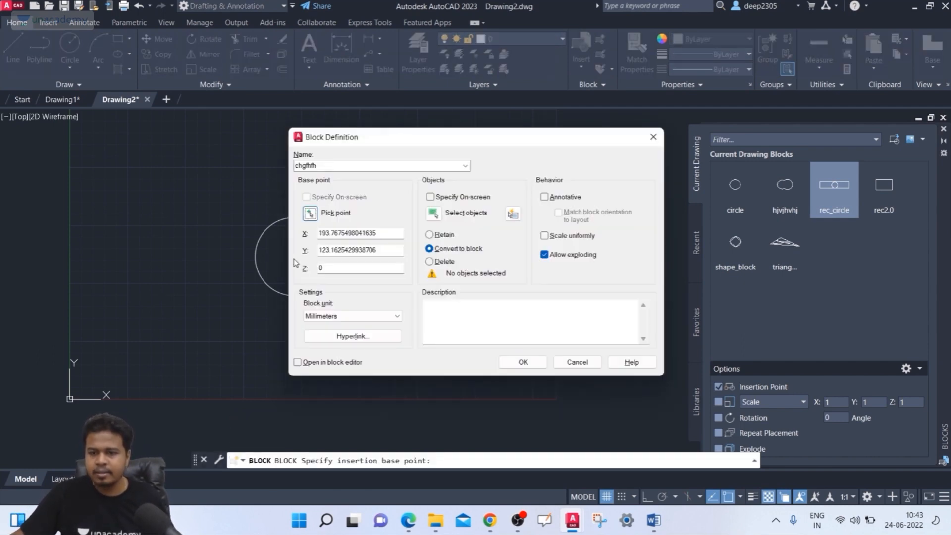
- Select the circle as the block's object, set the source objects to Delete, and create the chgfhfh block
click(434, 214)
click(187, 192)
click(357, 320)
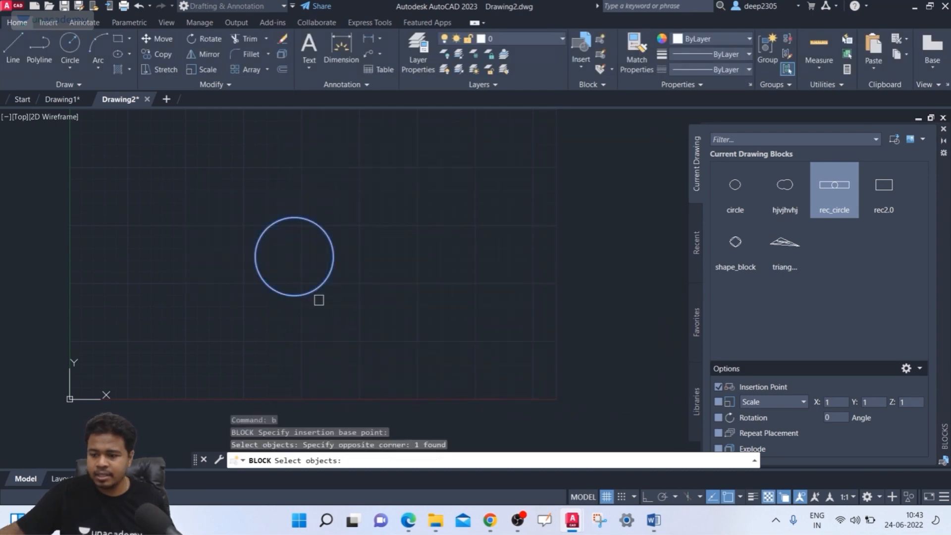
key(Return)
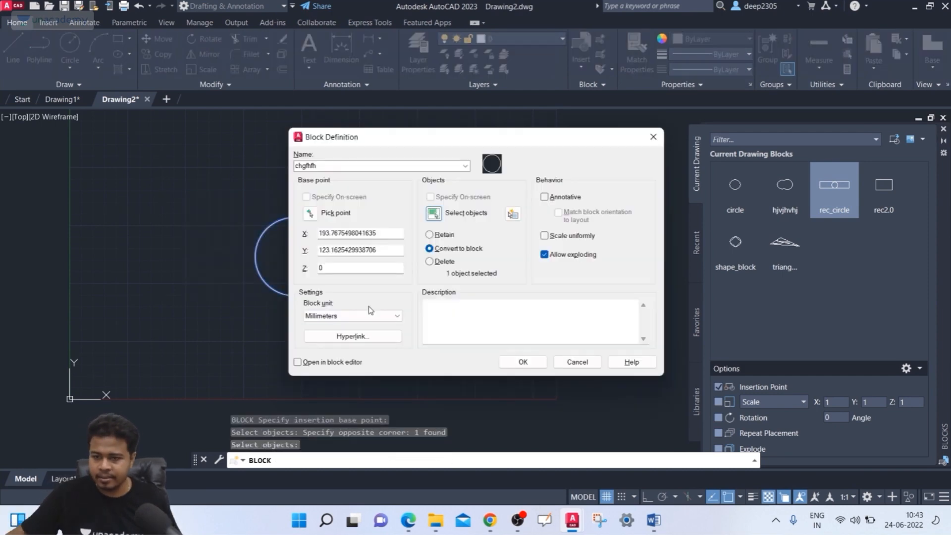
click(452, 264)
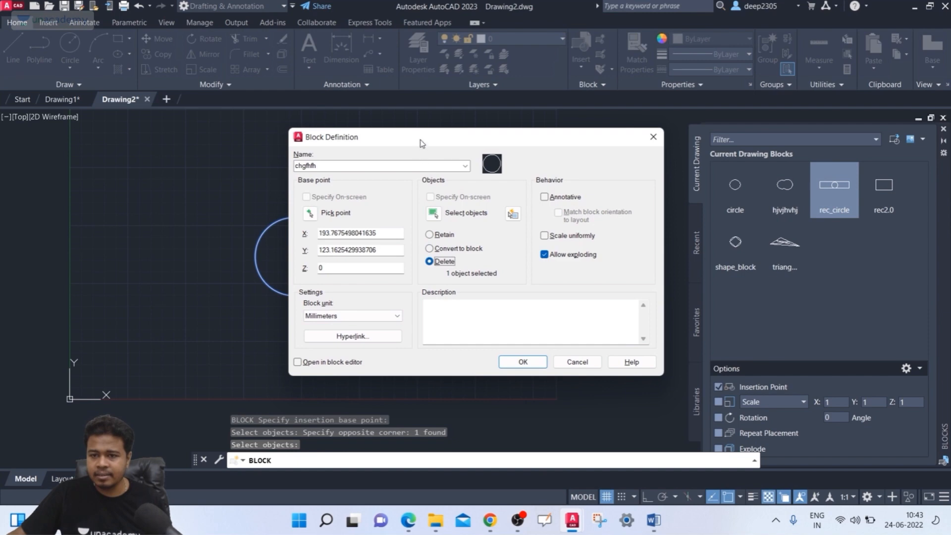
drag(422, 143, 569, 122)
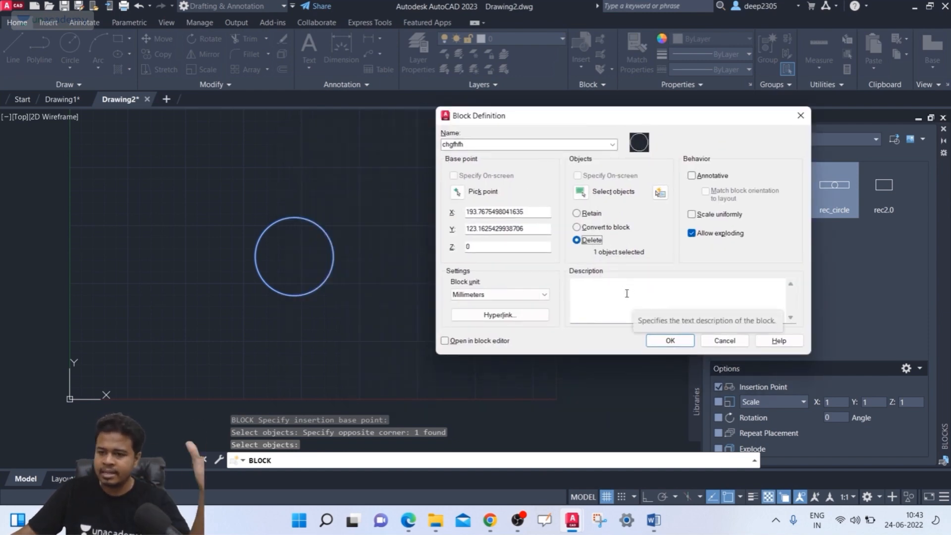
click(672, 346)
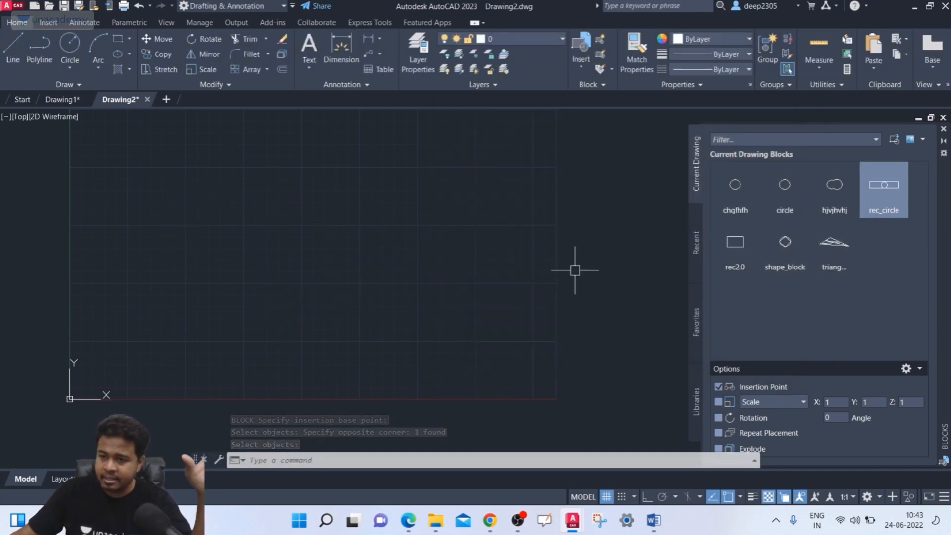
- Insert four copies of the chgfhfh block at separate points in the drawing
mouse_move(750, 198)
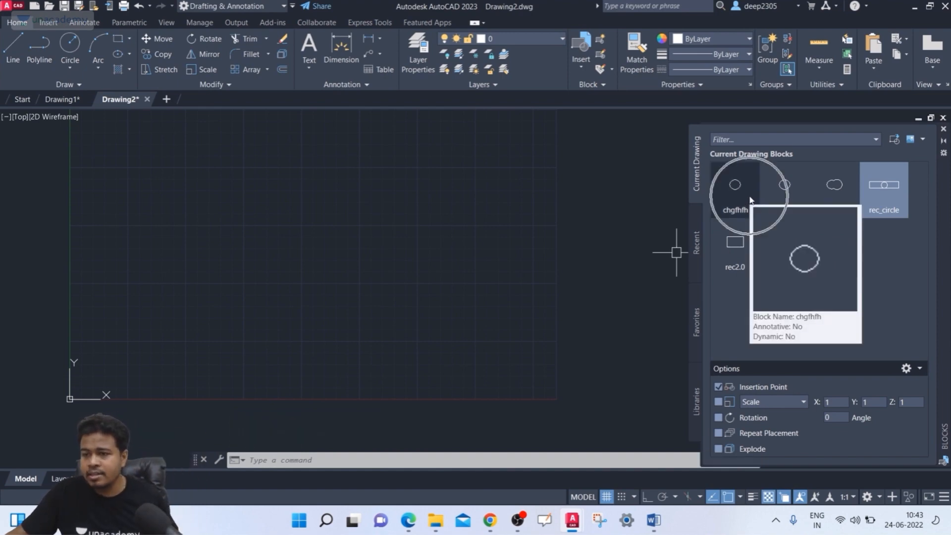
click(741, 193)
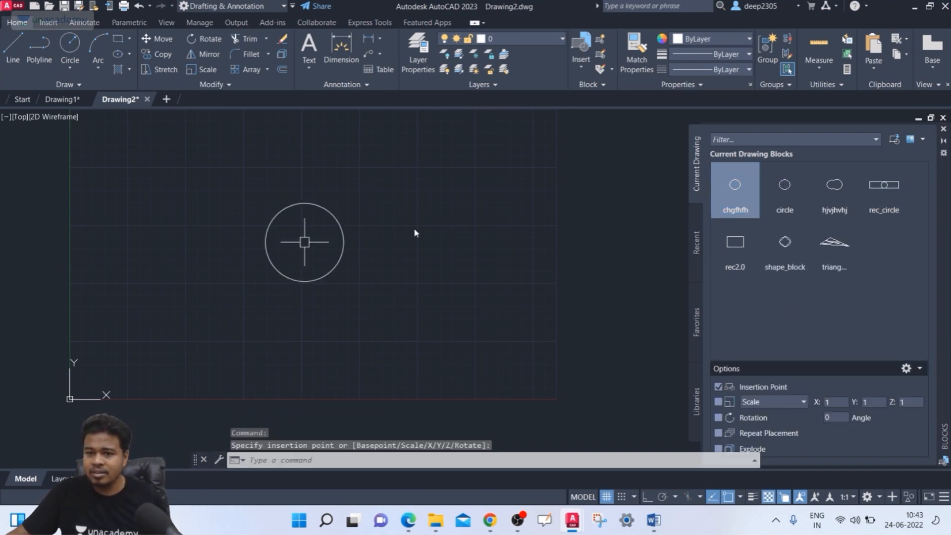
click(734, 195)
click(377, 315)
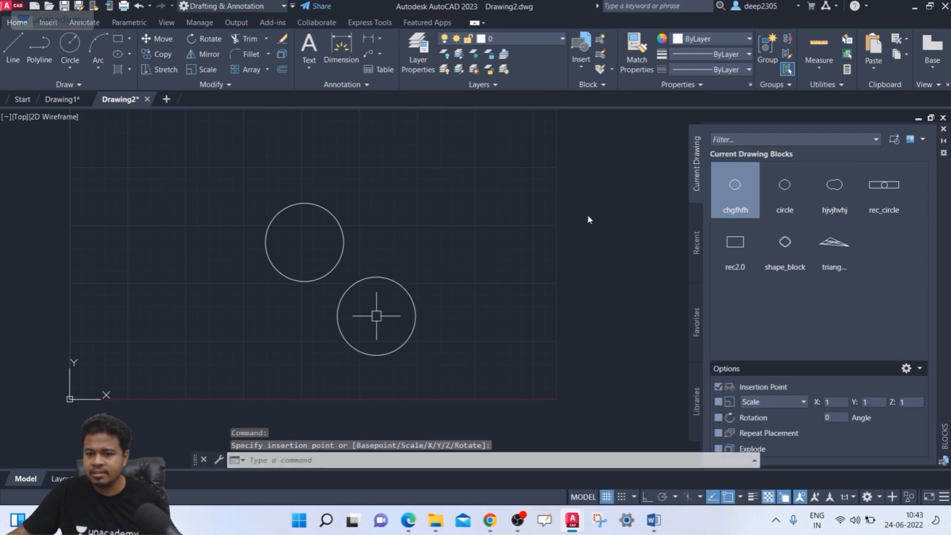
click(738, 198)
click(455, 186)
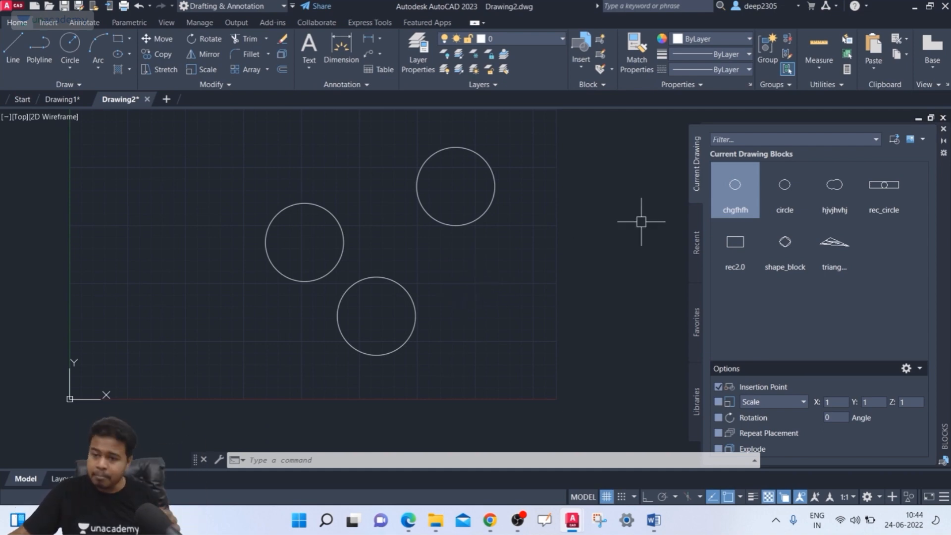
click(728, 191)
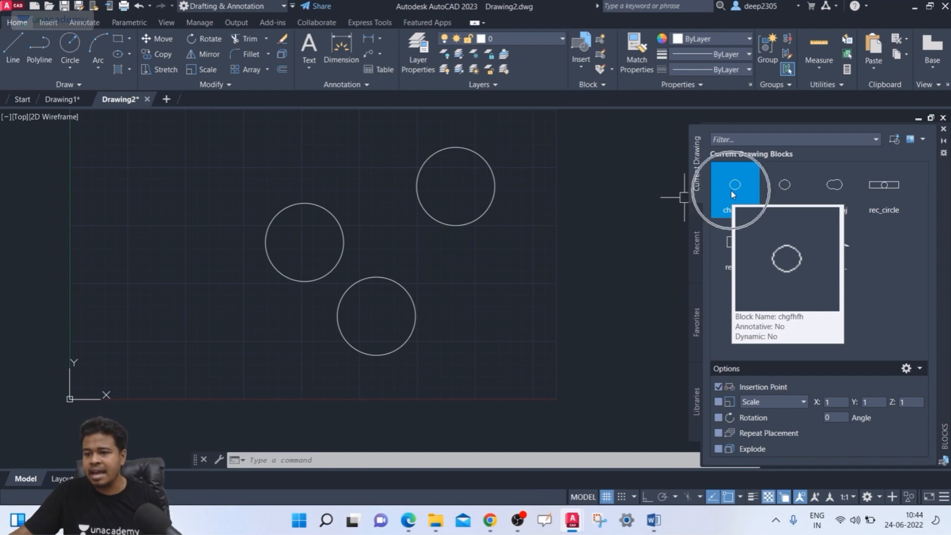
click(531, 308)
key(Escape)
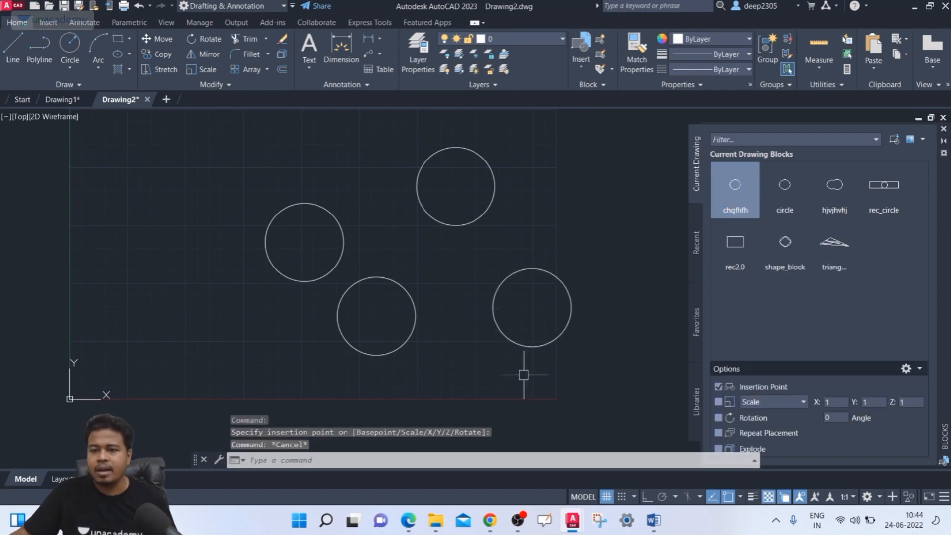
key(Escape)
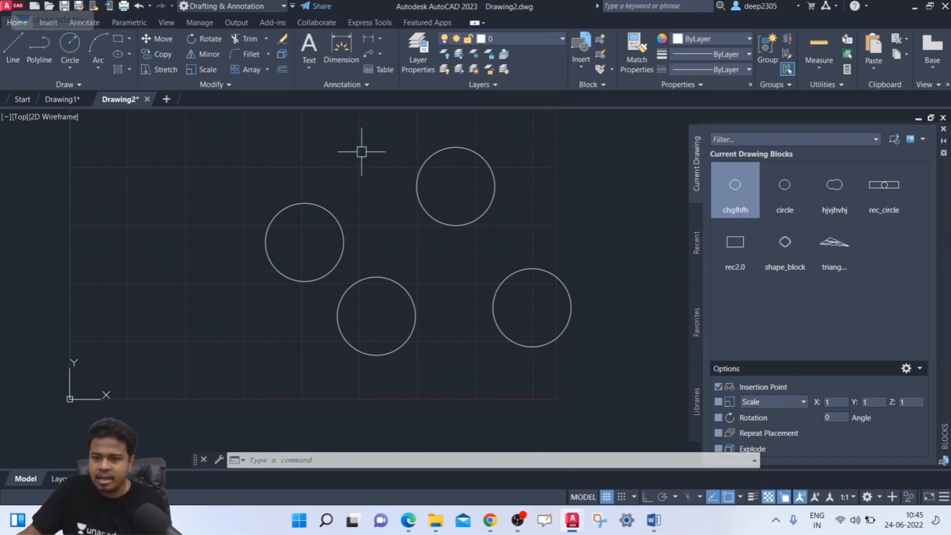
- Review the options for a new block definition, and dismiss it without creating a block
text(b)
key(Return)
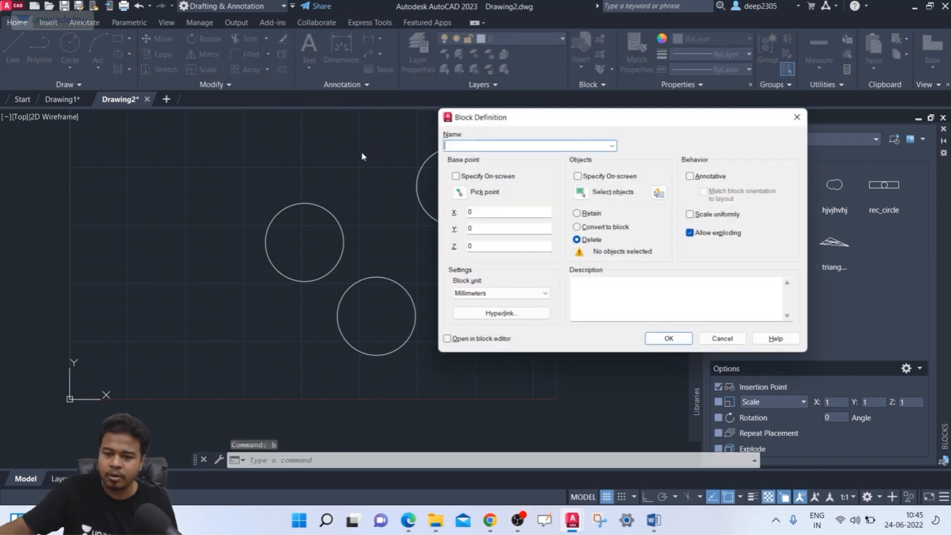
key(ctrl)
key(ctrl)
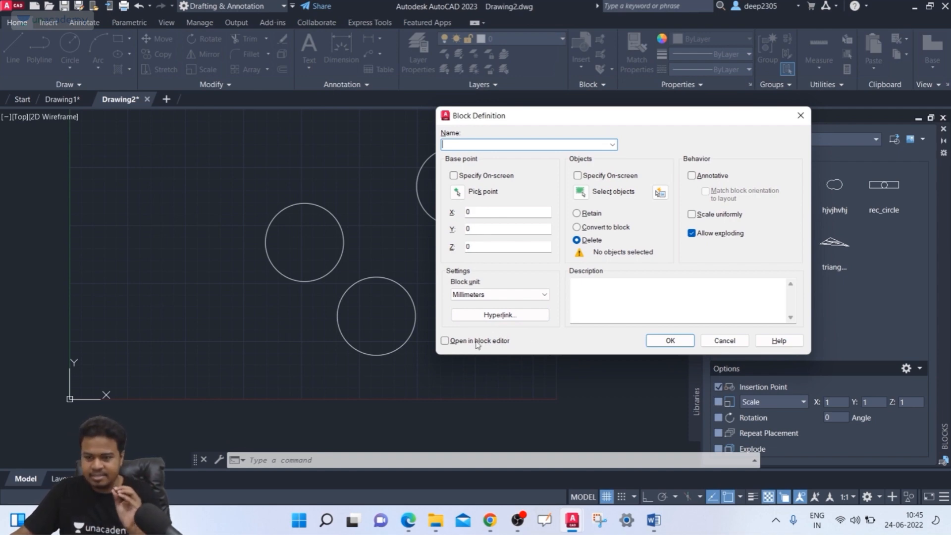
click(723, 340)
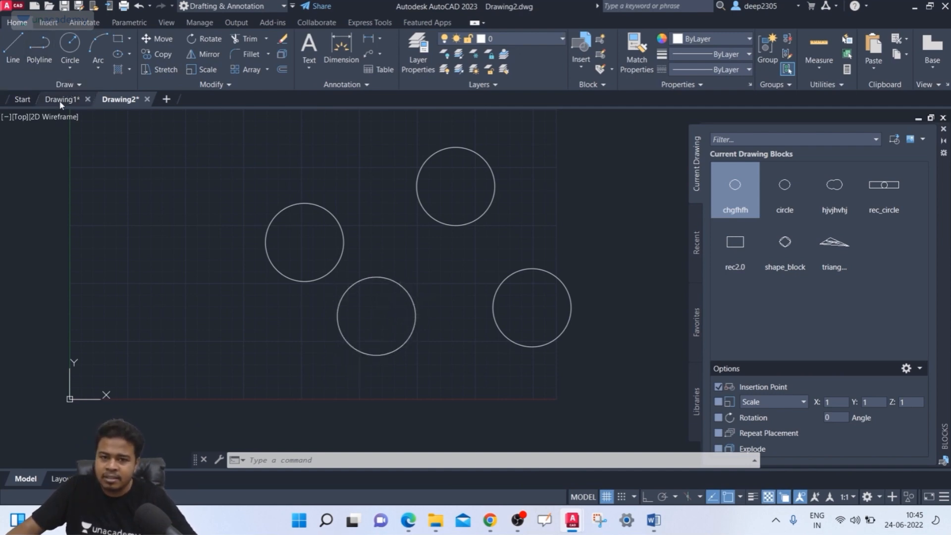
mouse_move(57, 106)
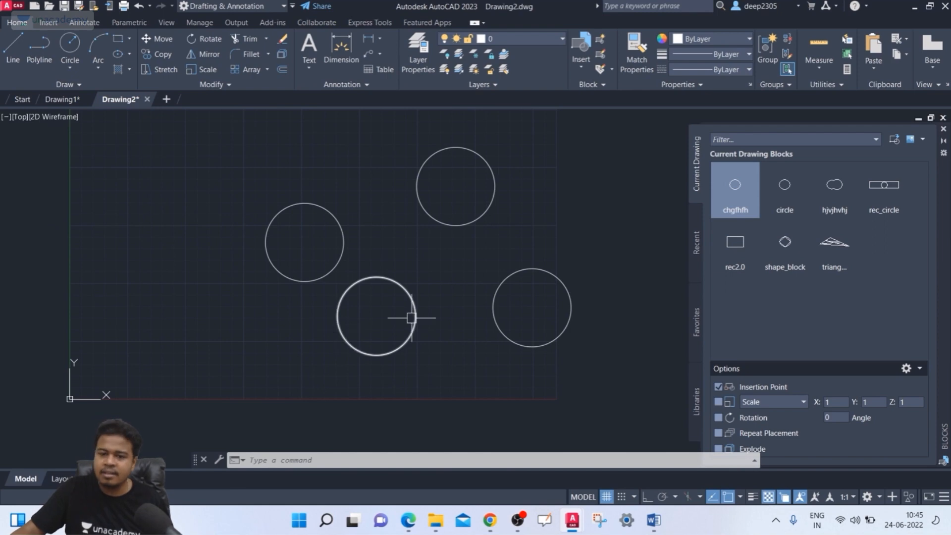
mouse_move(411, 316)
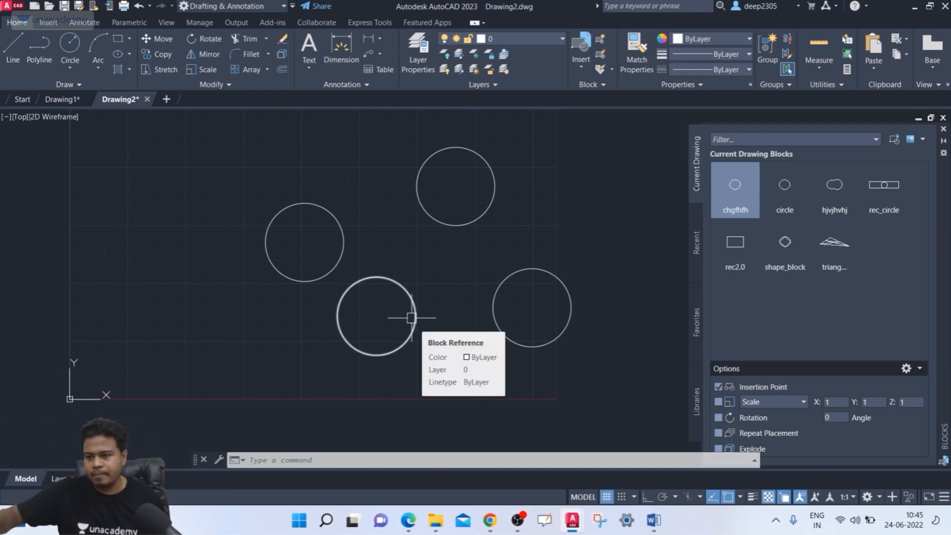